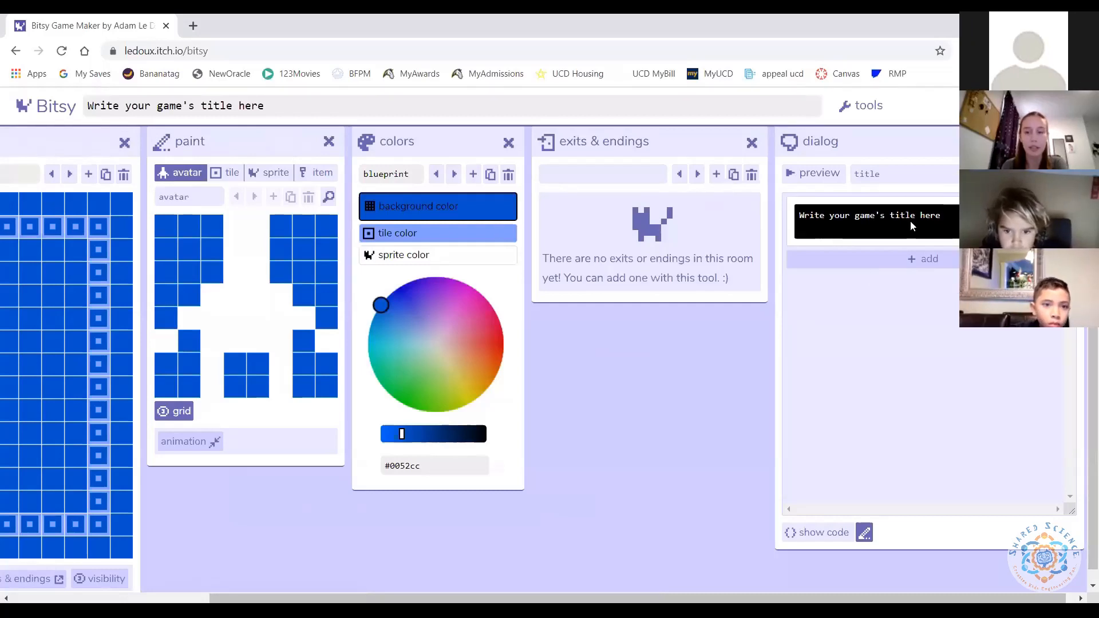
- Place the colors panel between the room and paint panels and close the exits & endings panel
{"action": "mouse_move", "coordinate": [444, 142]}
{"action": "left_mouse_down"}
{"action": "mouse_move", "coordinate": [453, 144]}
{"action": "mouse_move", "coordinate": [181, 127]}
{"action": "mouse_move", "coordinate": [189, 132]}
{"action": "left_mouse_up"}
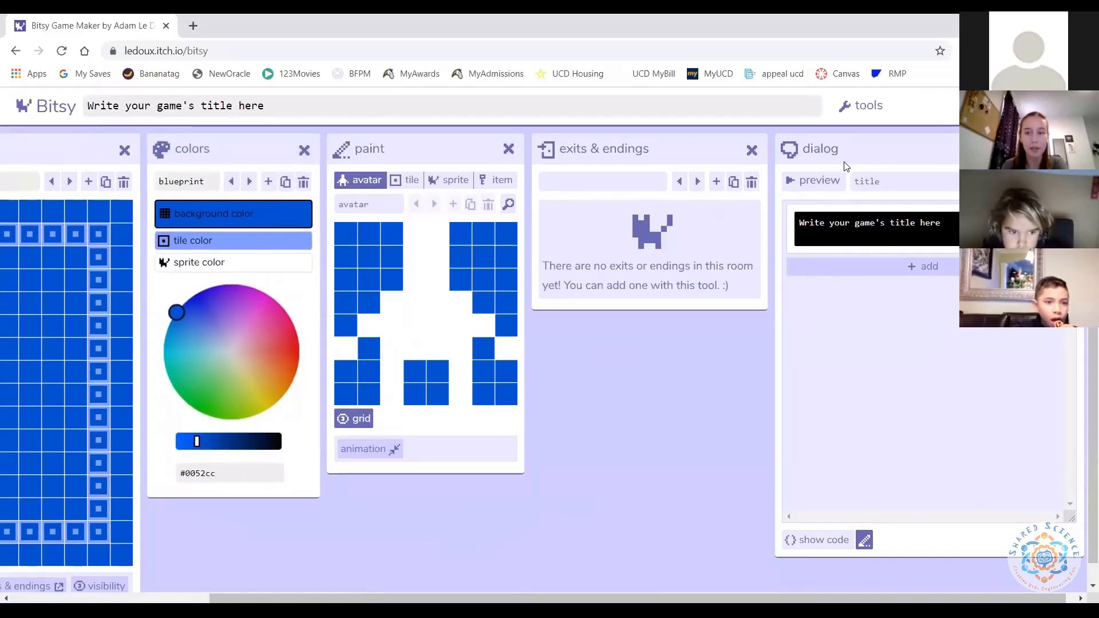
{"action": "left_click", "coordinate": [752, 150]}
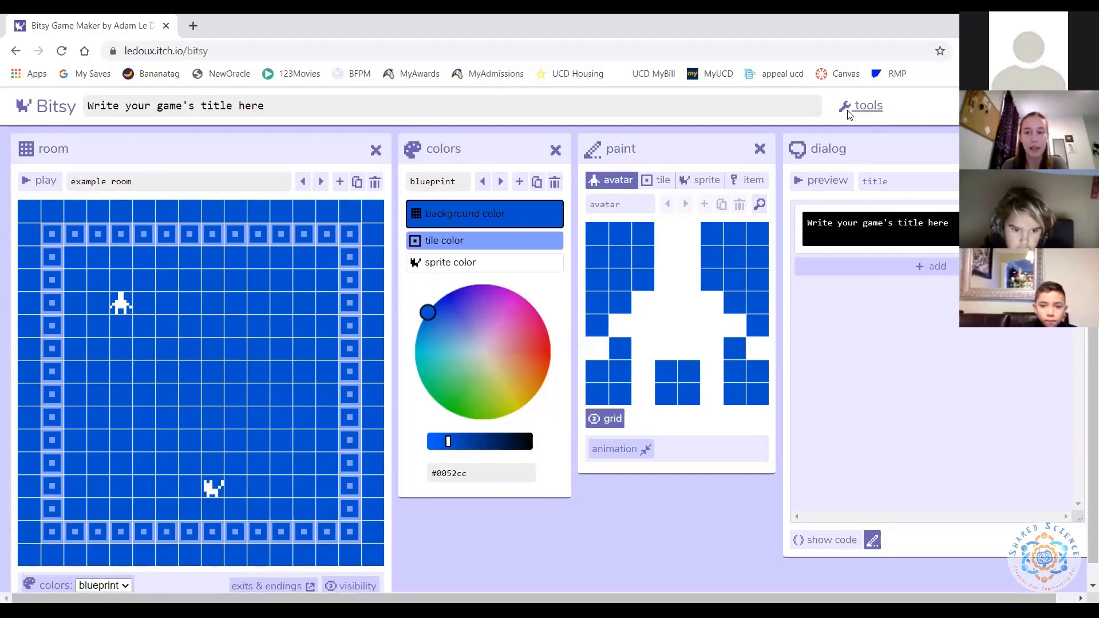
- Show the list of available tools, and open and close the exits & endings panel from it
{"action": "left_click", "coordinate": [865, 111]}
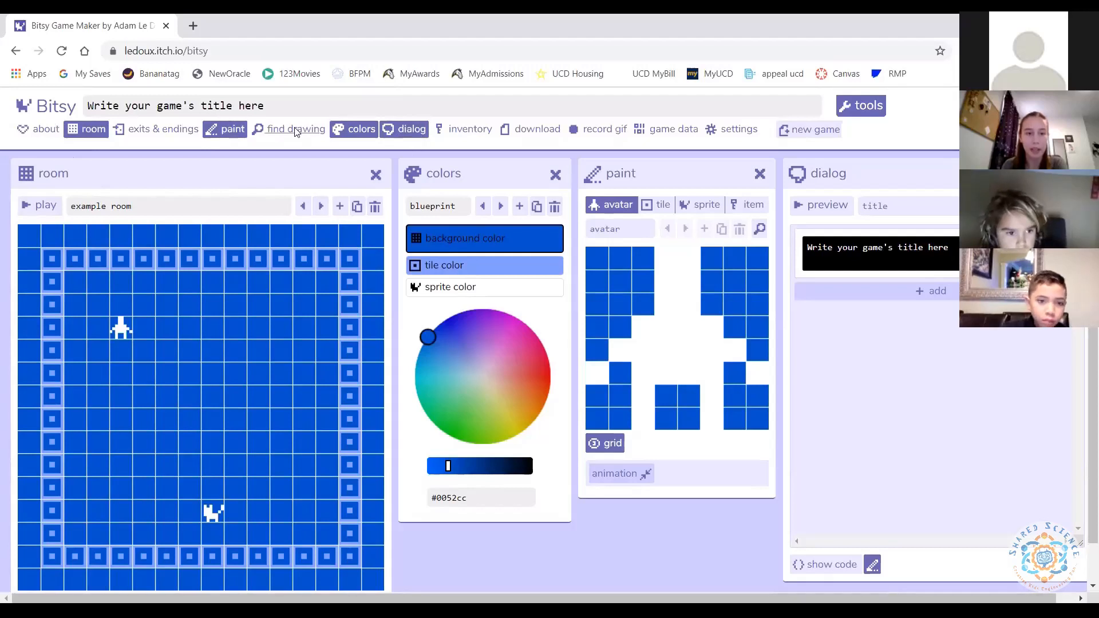
{"action": "left_click", "coordinate": [155, 129]}
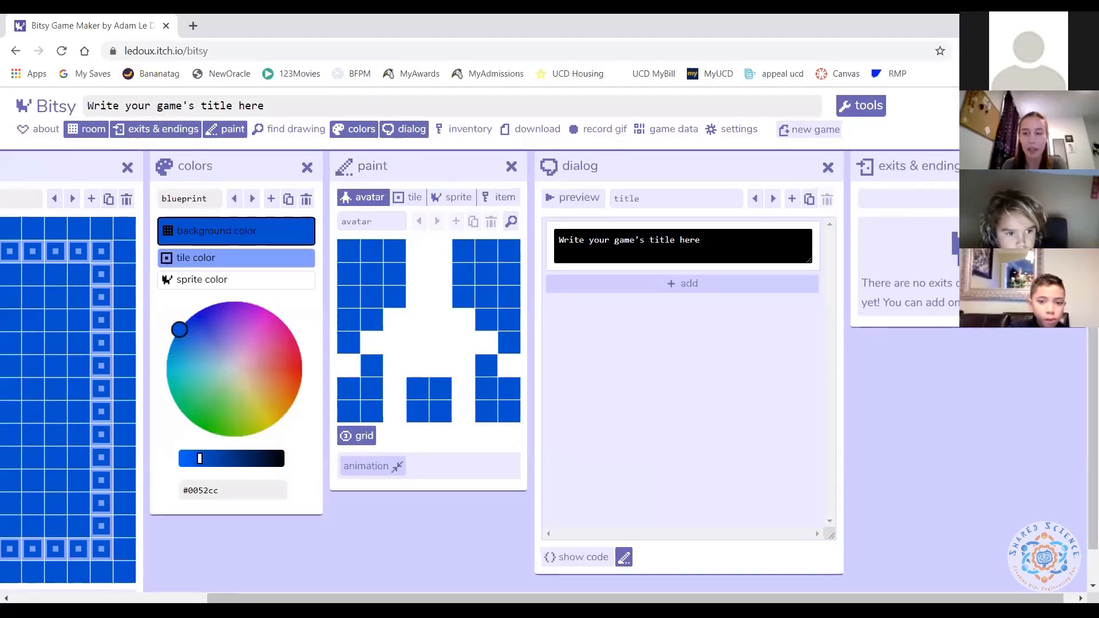
{"action": "left_click", "coordinate": [1069, 167]}
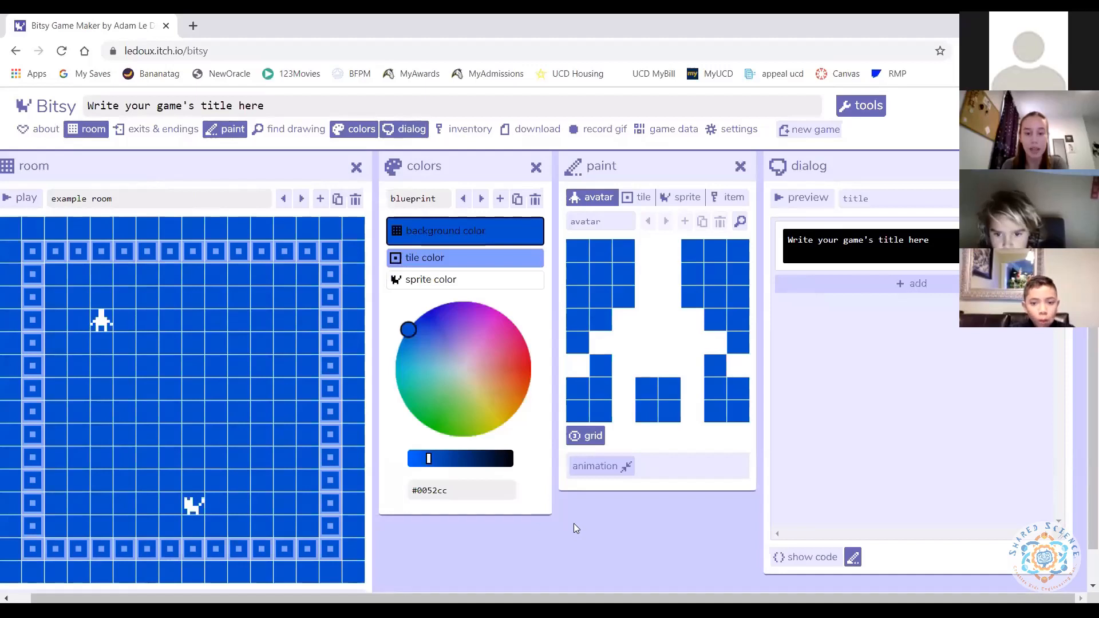
{"action": "left_click_drag", "start_coordinate": [401, 599], "coordinate": [366, 599]}
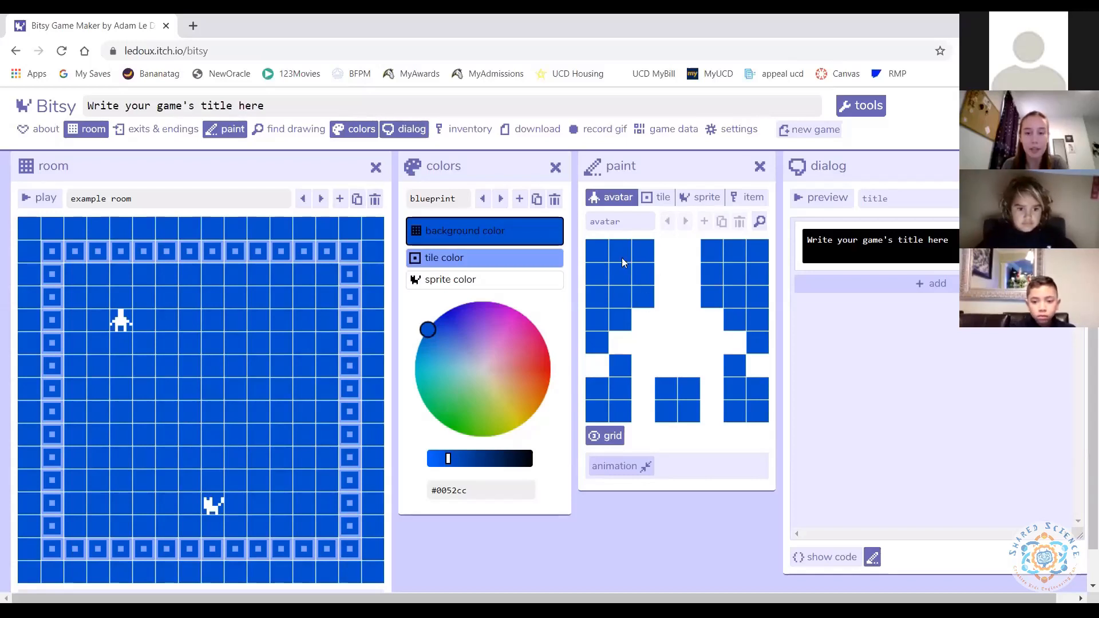
- Try single-pixel edits on the avatar, widening the top of its head on both sides and switching nearby pixels on and off
{"action": "left_click", "coordinate": [618, 273]}
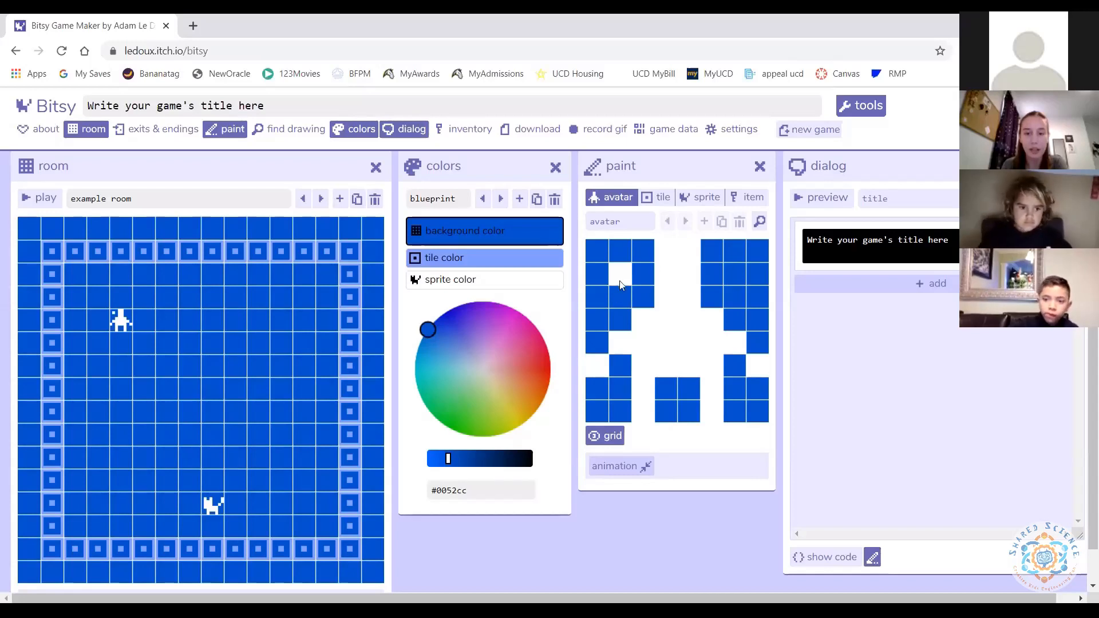
{"action": "left_click", "coordinate": [620, 275]}
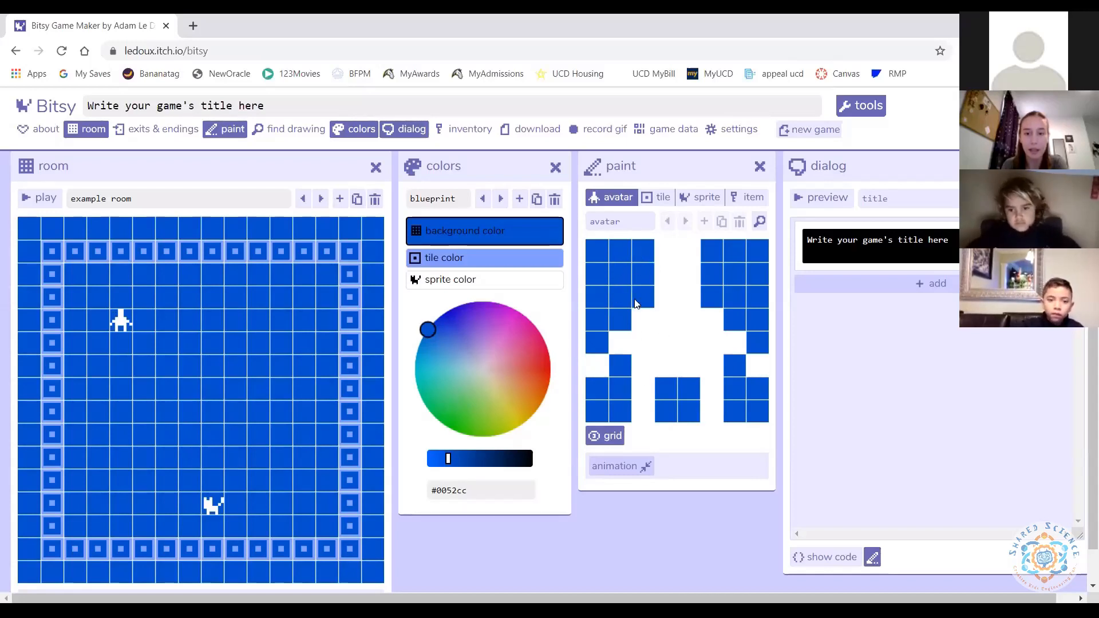
{"action": "left_click", "coordinate": [641, 250]}
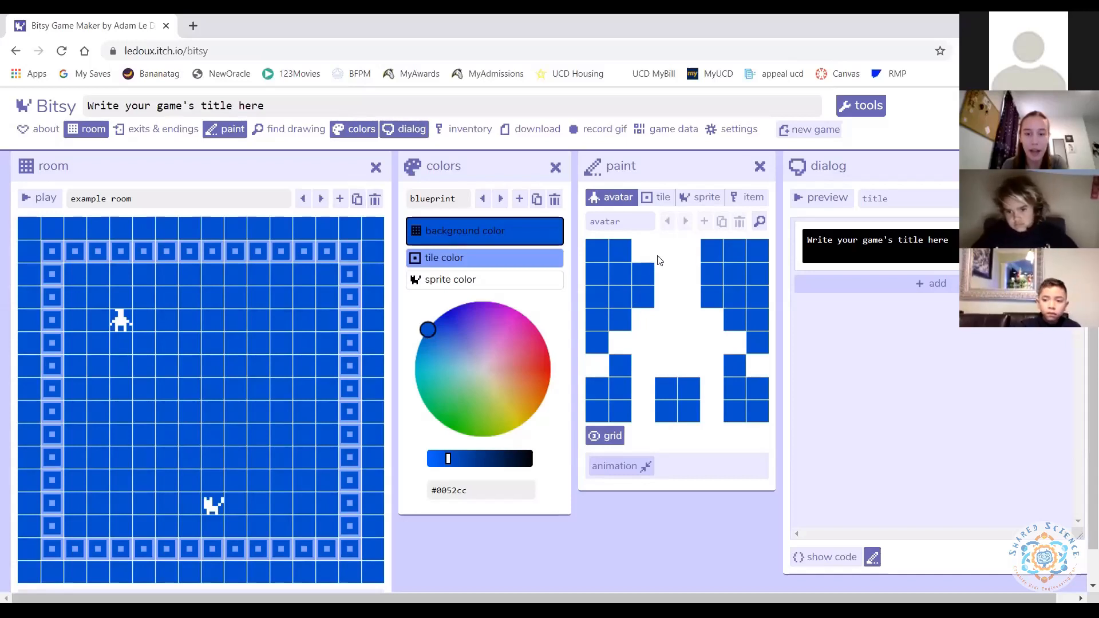
{"action": "left_click", "coordinate": [707, 252]}
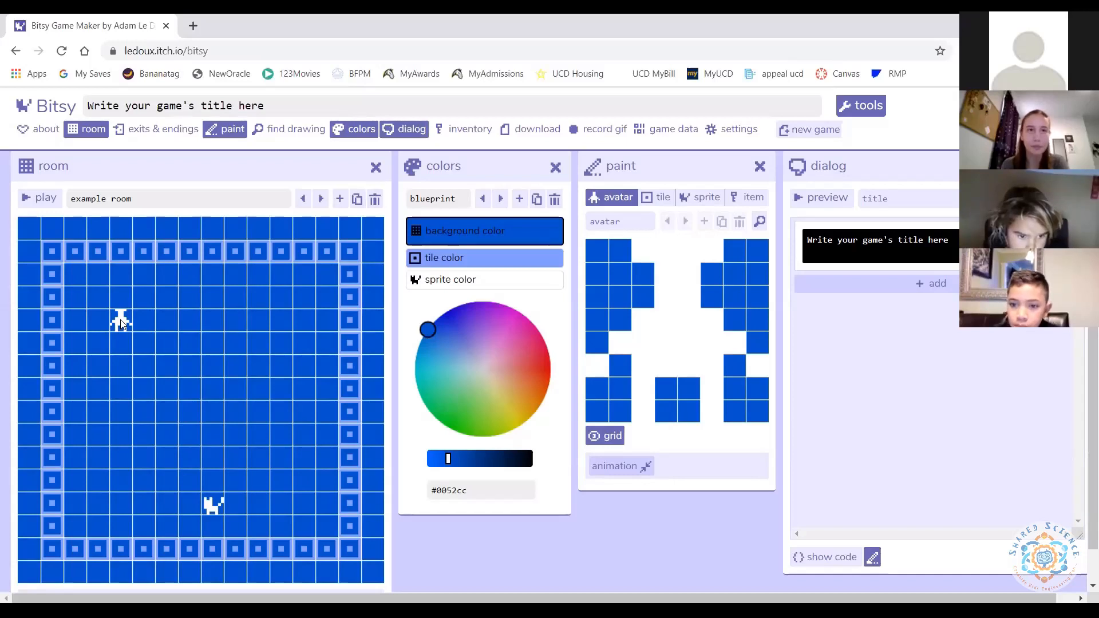
{"action": "scroll", "coordinate": [681, 286], "scroll_direction": "down", "scroll_amount": 1}
{"action": "left_click", "coordinate": [621, 229]}
{"action": "left_click", "coordinate": [736, 236]}
{"action": "left_click", "coordinate": [736, 236]}
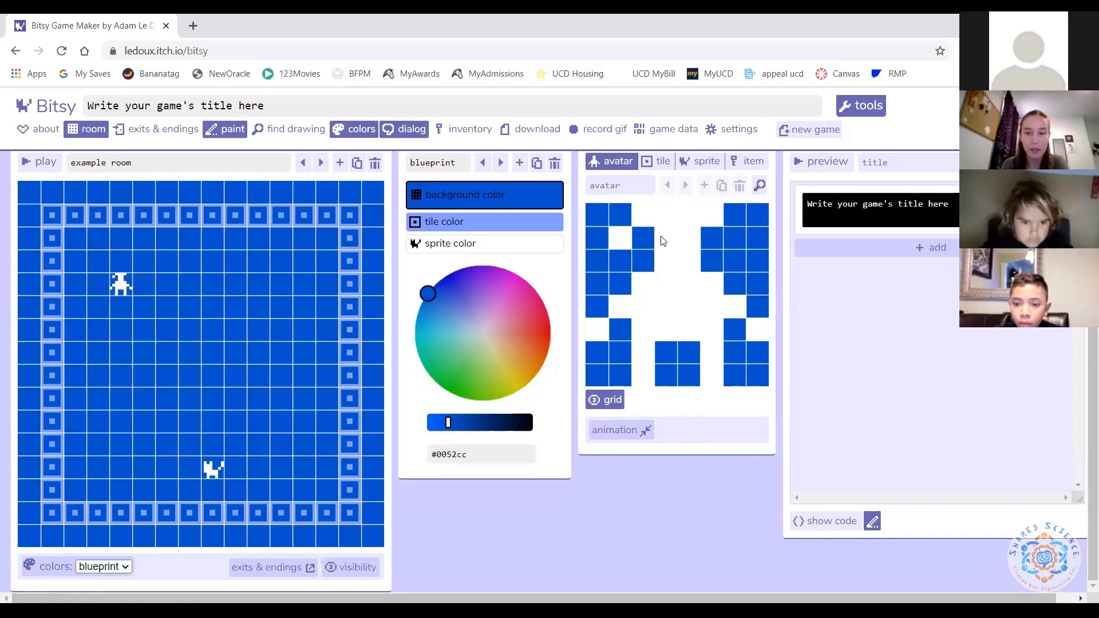
- Erase the test pixels beside the avatar's head and clear the entire top row of its drawing
{"action": "left_click", "coordinate": [627, 230]}
{"action": "left_click", "coordinate": [646, 219]}
{"action": "left_click", "coordinate": [689, 216]}
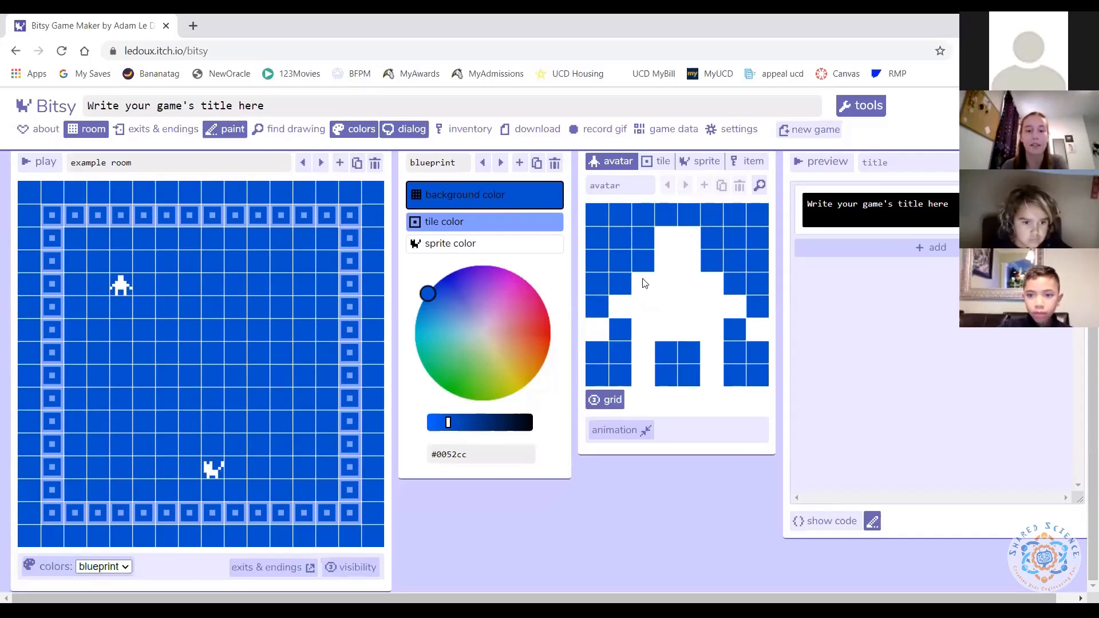
- Redraw the avatar as a turtle outline with a hollow domed shell, a head on its right side, a flat base and legs
{"action": "mouse_move", "coordinate": [594, 335]}
{"action": "left_mouse_down"}
{"action": "mouse_move", "coordinate": [637, 293]}
{"action": "mouse_move", "coordinate": [686, 277]}
{"action": "mouse_move", "coordinate": [738, 332]}
{"action": "mouse_move", "coordinate": [715, 375]}
{"action": "mouse_move", "coordinate": [643, 380]}
{"action": "mouse_move", "coordinate": [659, 333]}
{"action": "mouse_move", "coordinate": [633, 310]}
{"action": "mouse_move", "coordinate": [630, 361]}
{"action": "mouse_move", "coordinate": [666, 328]}
{"action": "mouse_move", "coordinate": [715, 327]}
{"action": "mouse_move", "coordinate": [758, 306]}
{"action": "left_mouse_up"}
{"action": "mouse_move", "coordinate": [712, 261]}
{"action": "left_mouse_down"}
{"action": "mouse_move", "coordinate": [681, 240]}
{"action": "mouse_move", "coordinate": [637, 240]}
{"action": "mouse_move", "coordinate": [618, 257]}
{"action": "mouse_move", "coordinate": [590, 311]}
{"action": "mouse_move", "coordinate": [622, 379]}
{"action": "left_mouse_up"}
{"action": "left_click", "coordinate": [620, 376]}
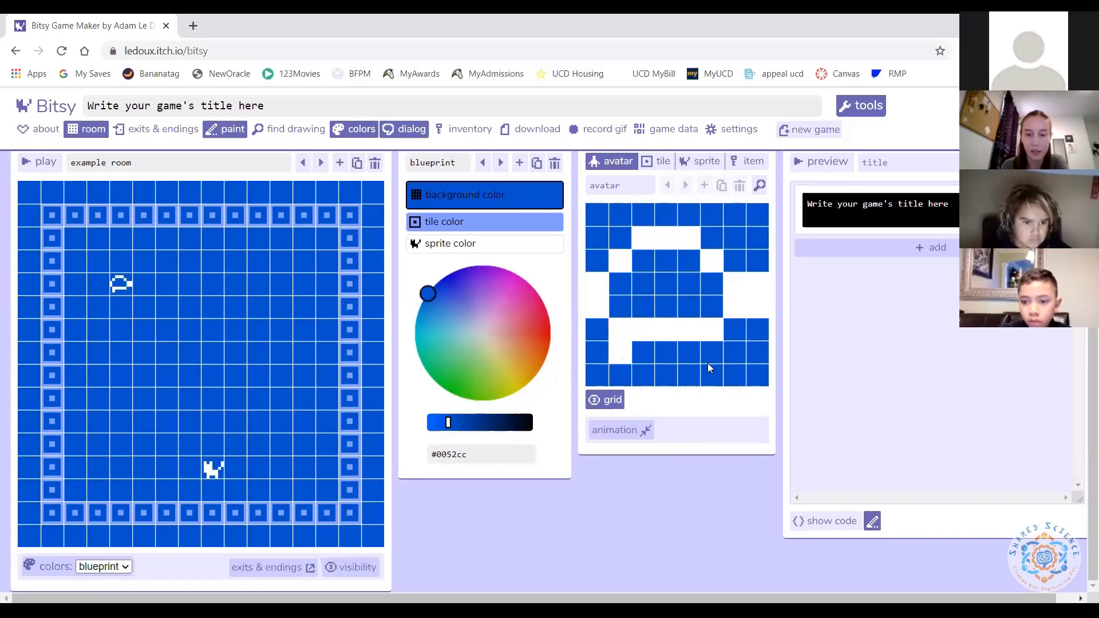
{"action": "left_click", "coordinate": [621, 369]}
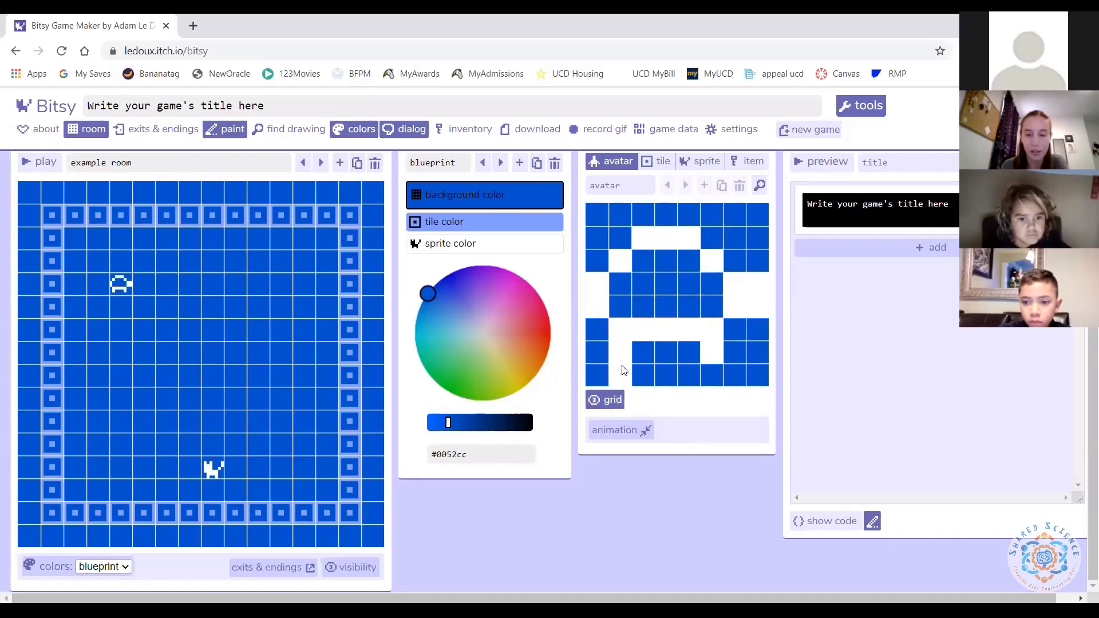
- Lower the base of the turtle's shell by one pixel row, leaving a leg below each end
{"action": "left_click", "coordinate": [688, 358]}
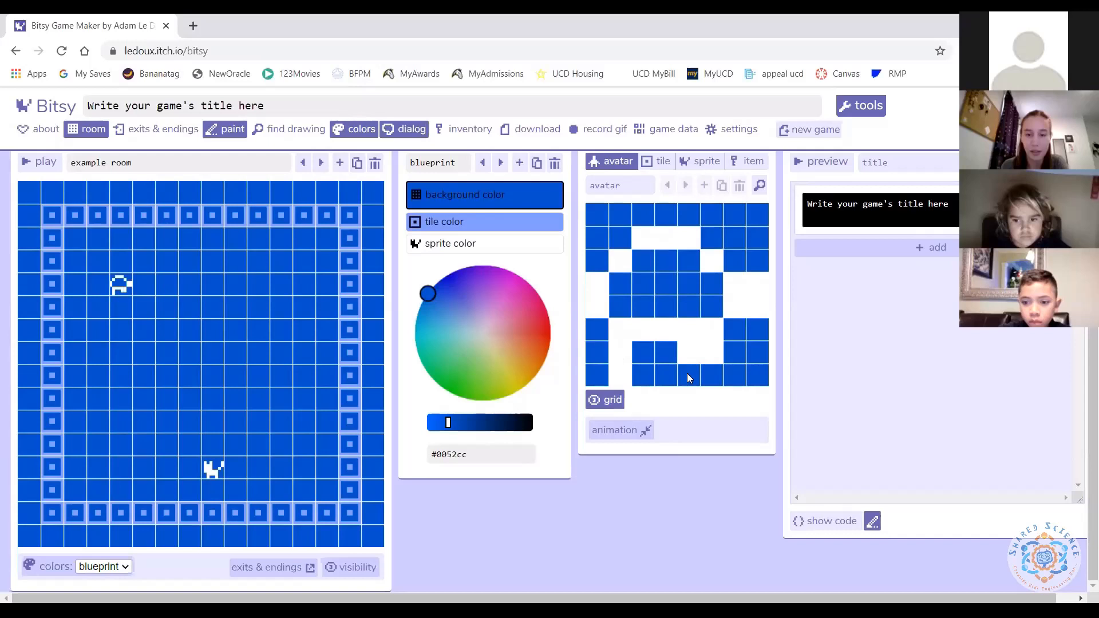
{"action": "left_click", "coordinate": [668, 345]}
{"action": "left_click", "coordinate": [669, 330]}
{"action": "left_click", "coordinate": [645, 330]}
{"action": "left_click", "coordinate": [688, 329]}
{"action": "left_click", "coordinate": [707, 326]}
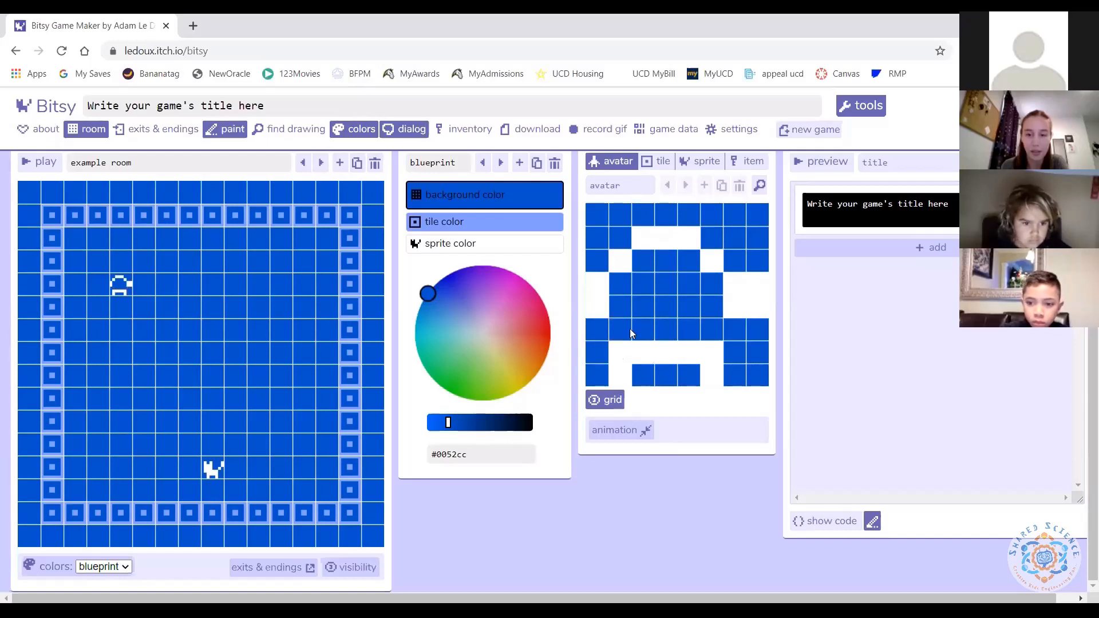
- Fill the turtle's shell with a checkered pattern, extend the row above its base at both ends and trim the head's upper corner
{"action": "left_click", "coordinate": [754, 331]}
{"action": "left_click", "coordinate": [743, 286]}
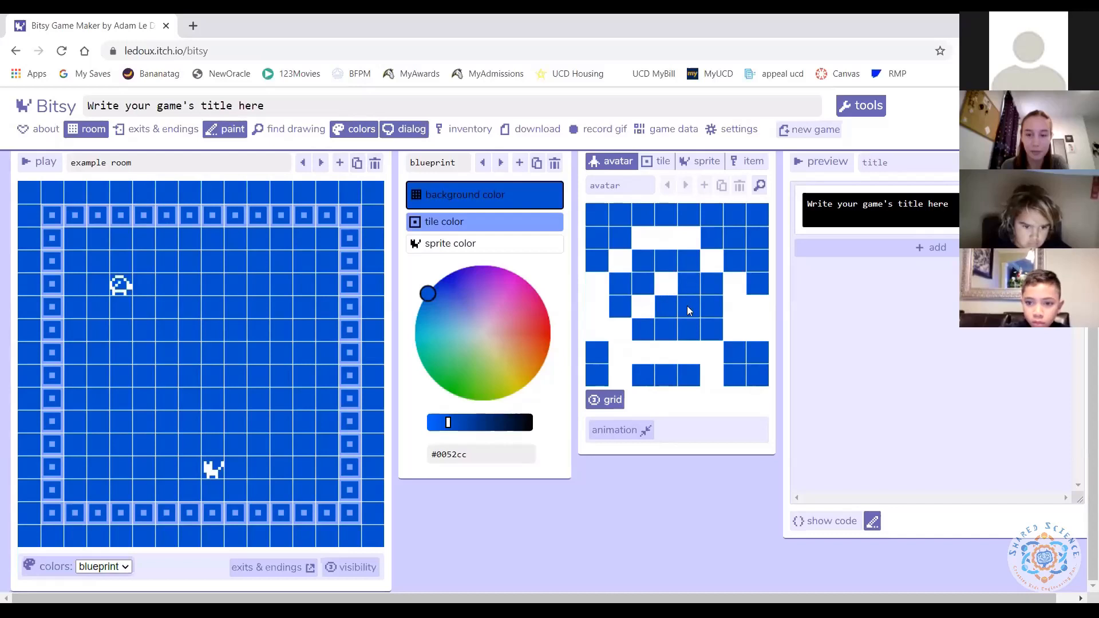
{"action": "left_click", "coordinate": [639, 261]}
{"action": "left_click", "coordinate": [686, 263]}
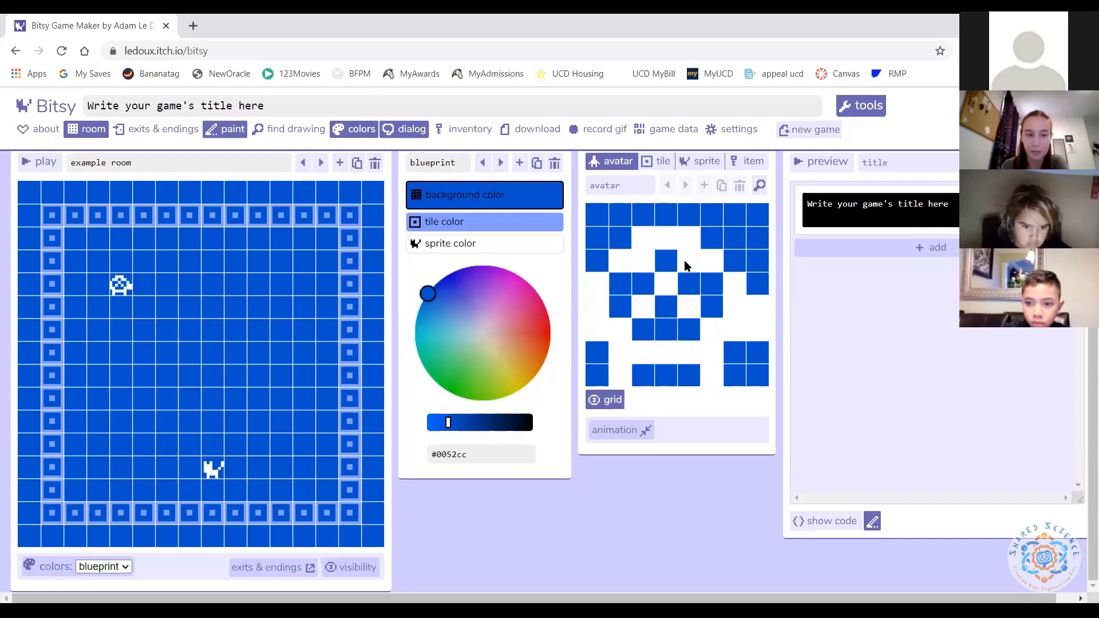
{"action": "left_click", "coordinate": [762, 306]}
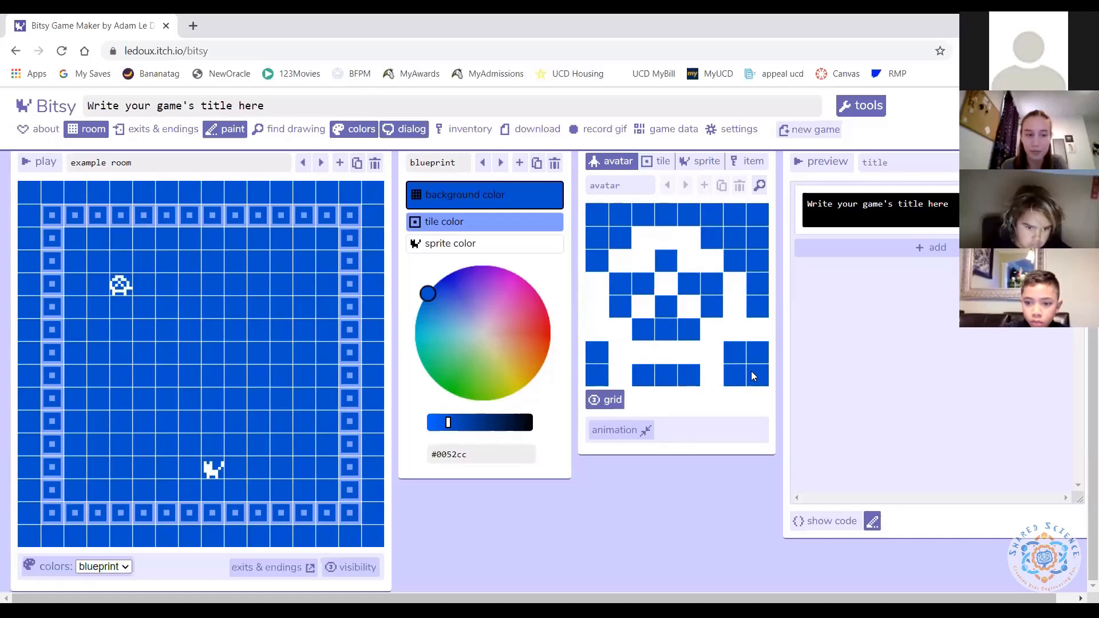
{"action": "left_click", "coordinate": [754, 326]}
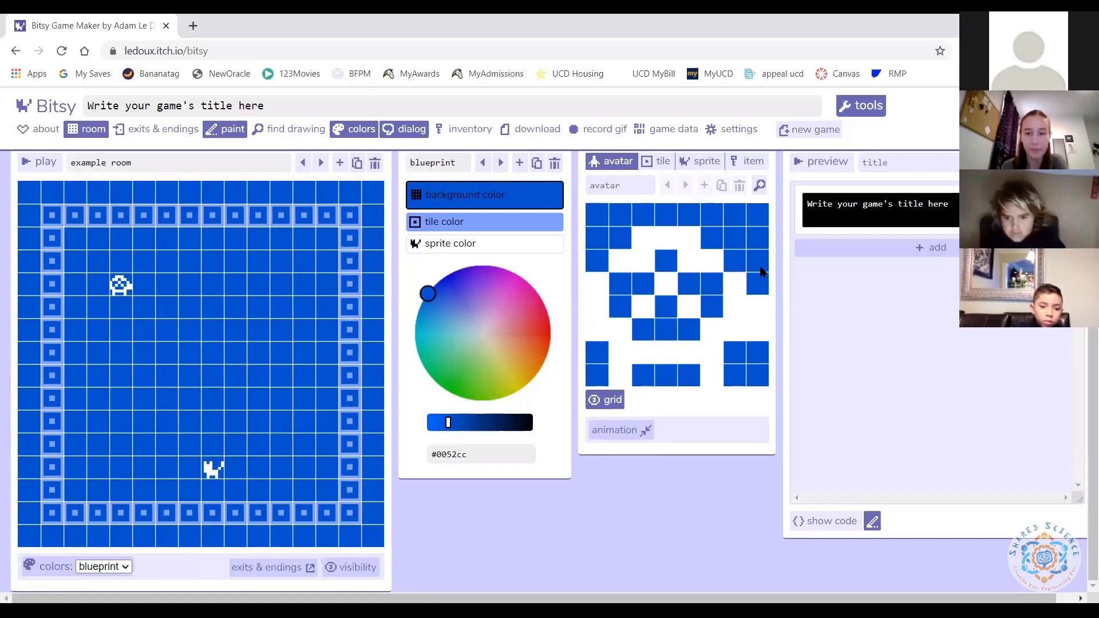
{"action": "left_click", "coordinate": [663, 219]}
{"action": "left_click", "coordinate": [663, 219]}
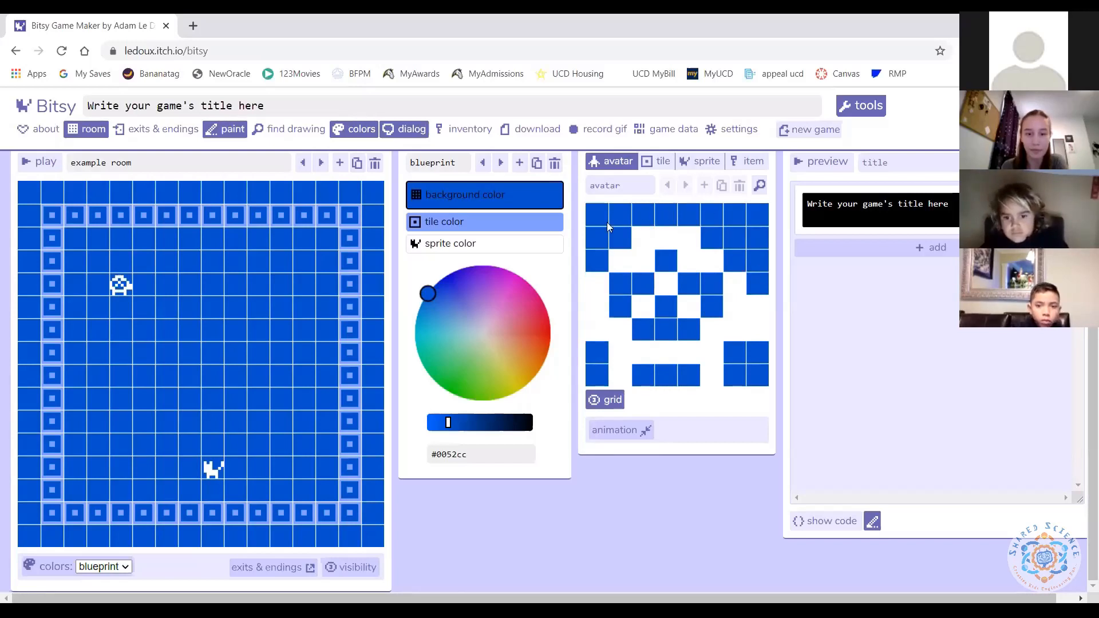
{"action": "mouse_move", "coordinate": [613, 217]}
{"action": "left_mouse_down"}
{"action": "mouse_move", "coordinate": [723, 218]}
{"action": "mouse_move", "coordinate": [630, 213]}
{"action": "left_mouse_up"}
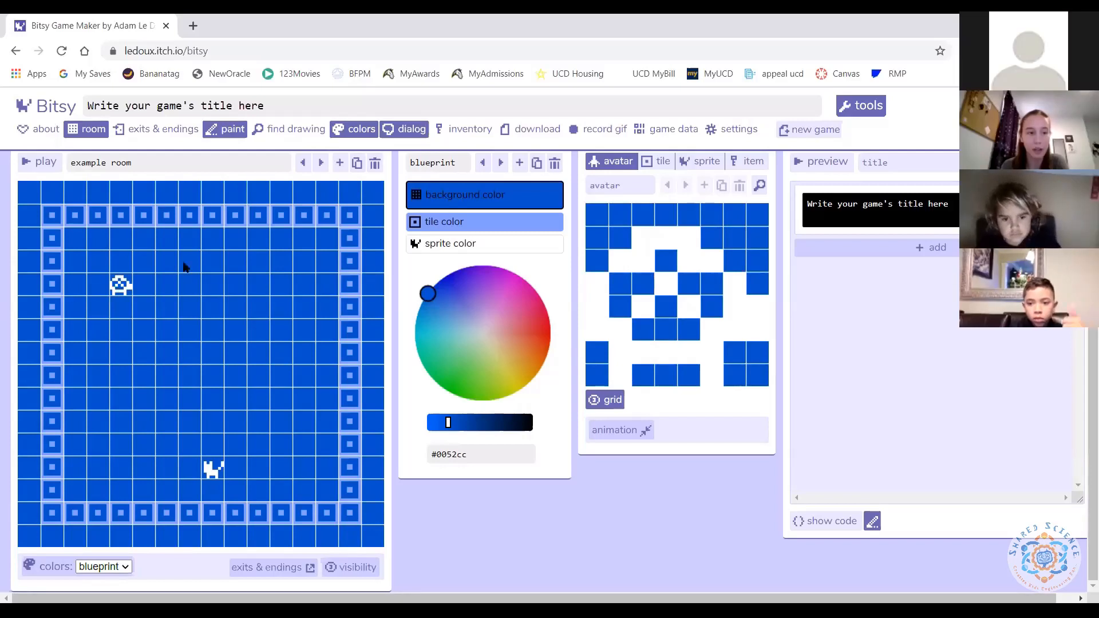
- Reposition the turtle avatar in the example room, ending in the fourth column, one row above the cat
{"action": "left_click", "coordinate": [94, 350]}
{"action": "left_click", "coordinate": [213, 353]}
{"action": "left_click", "coordinate": [258, 261]}
{"action": "left_click", "coordinate": [97, 355]}
{"action": "left_click", "coordinate": [90, 397]}
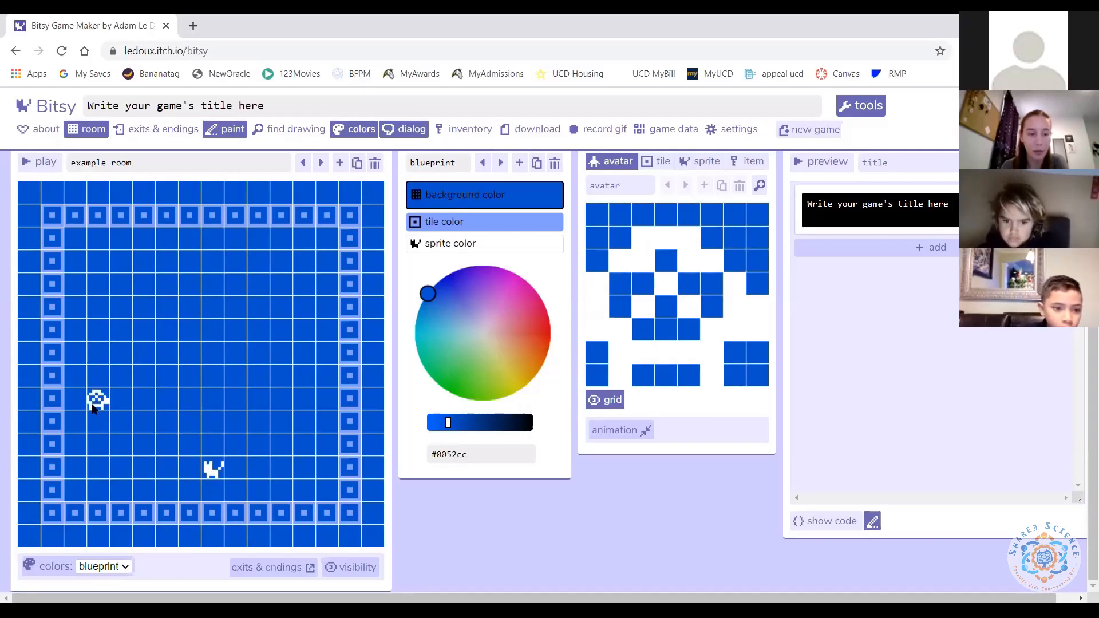
{"action": "left_click", "coordinate": [73, 445]}
{"action": "left_click", "coordinate": [77, 471]}
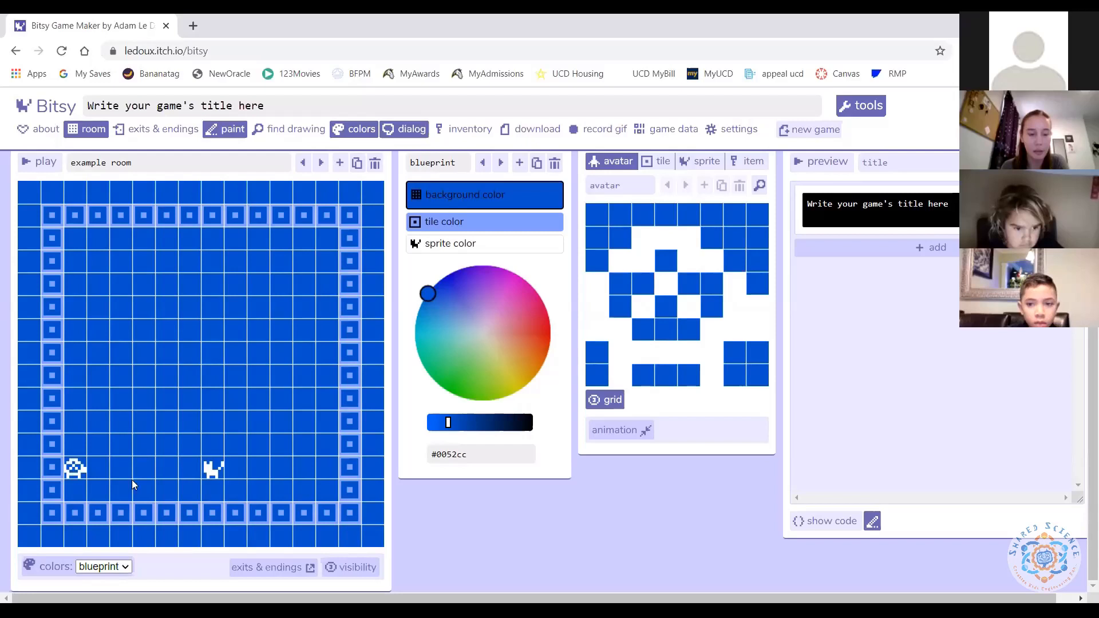
{"action": "left_click", "coordinate": [97, 450]}
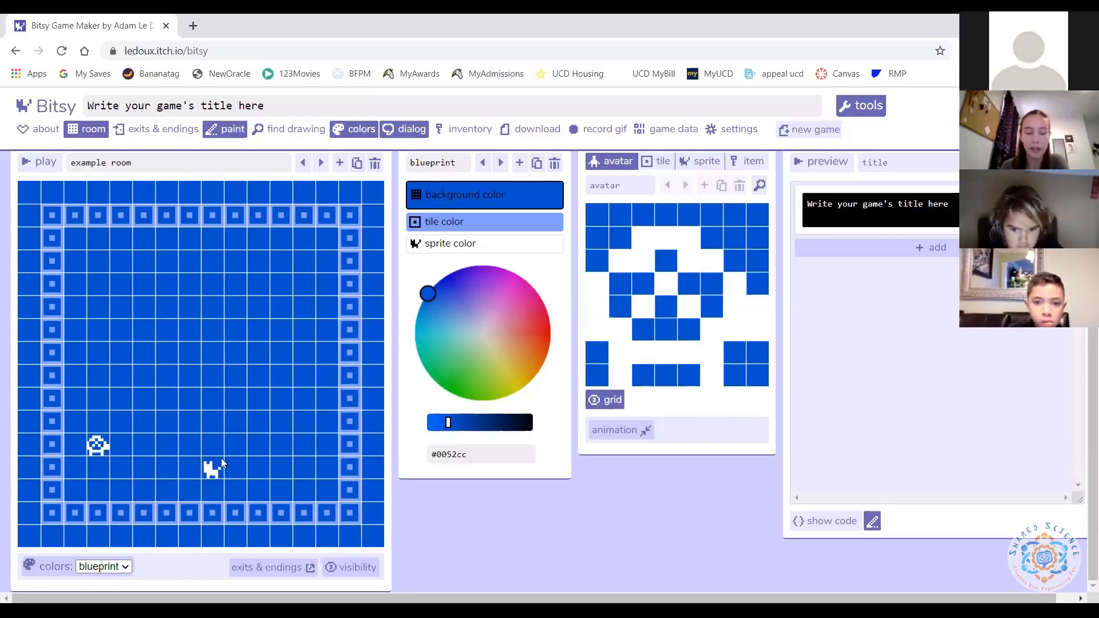
- Create a new blank sprite and name it MySprite
{"action": "scroll", "coordinate": [724, 377], "scroll_direction": "up", "scroll_amount": 1}
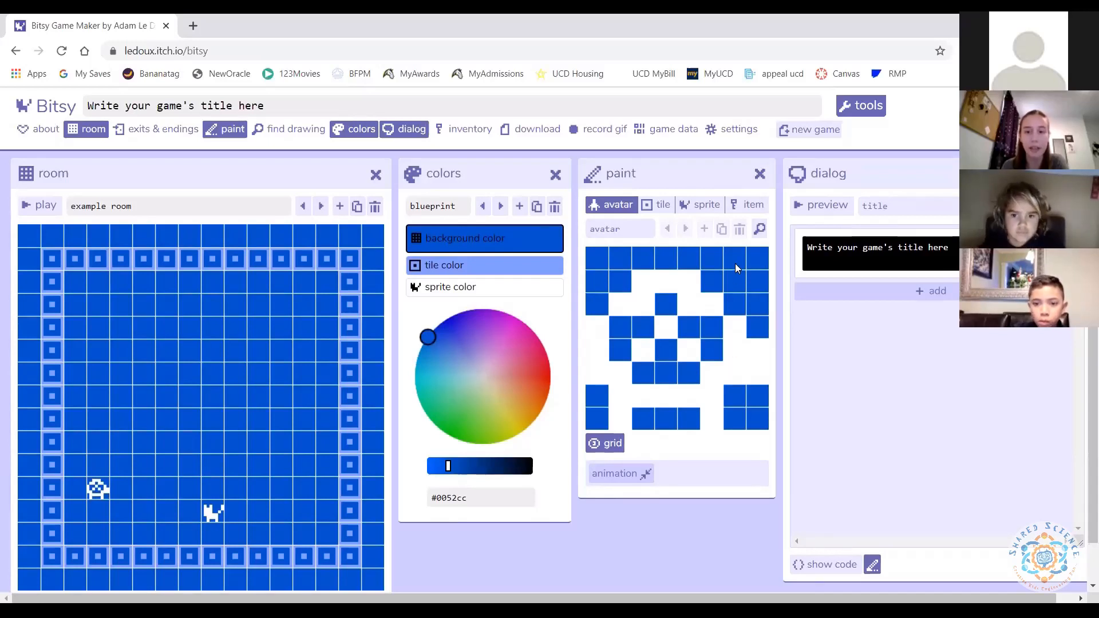
{"action": "left_click", "coordinate": [700, 206]}
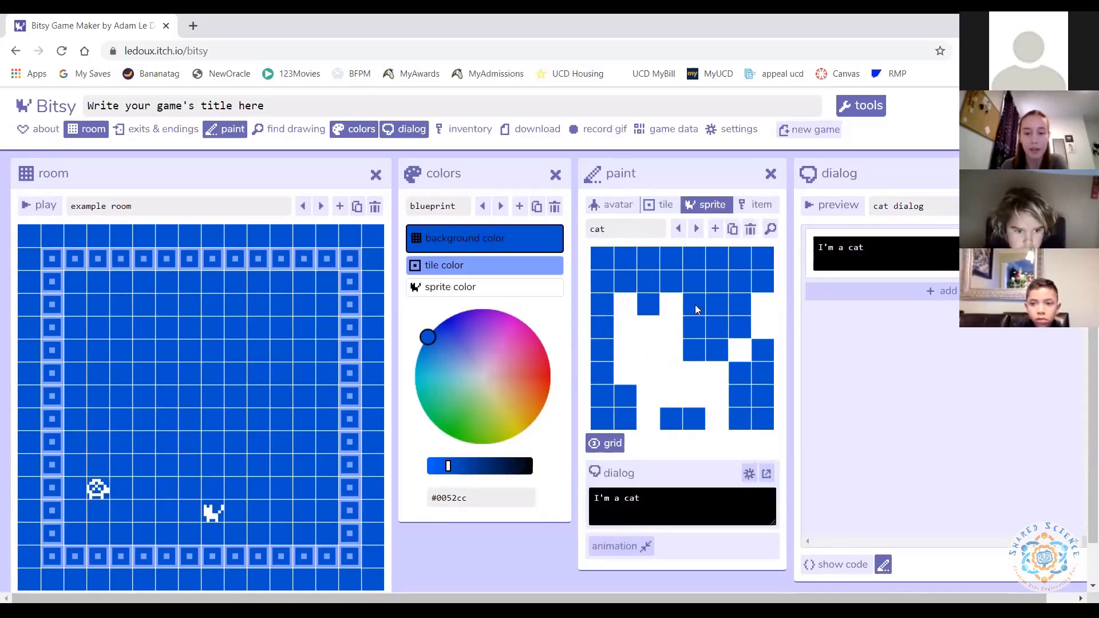
{"action": "scroll", "coordinate": [695, 309], "scroll_direction": "down", "scroll_amount": 1}
{"action": "scroll", "coordinate": [695, 305], "scroll_direction": "up", "scroll_amount": 1}
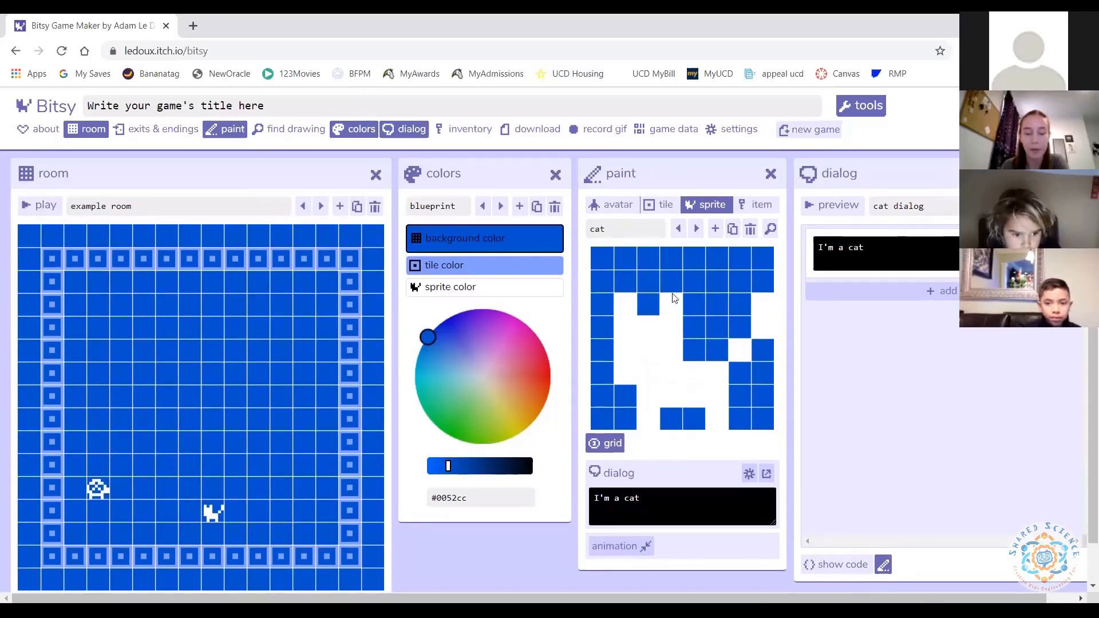
{"action": "left_click", "coordinate": [714, 232]}
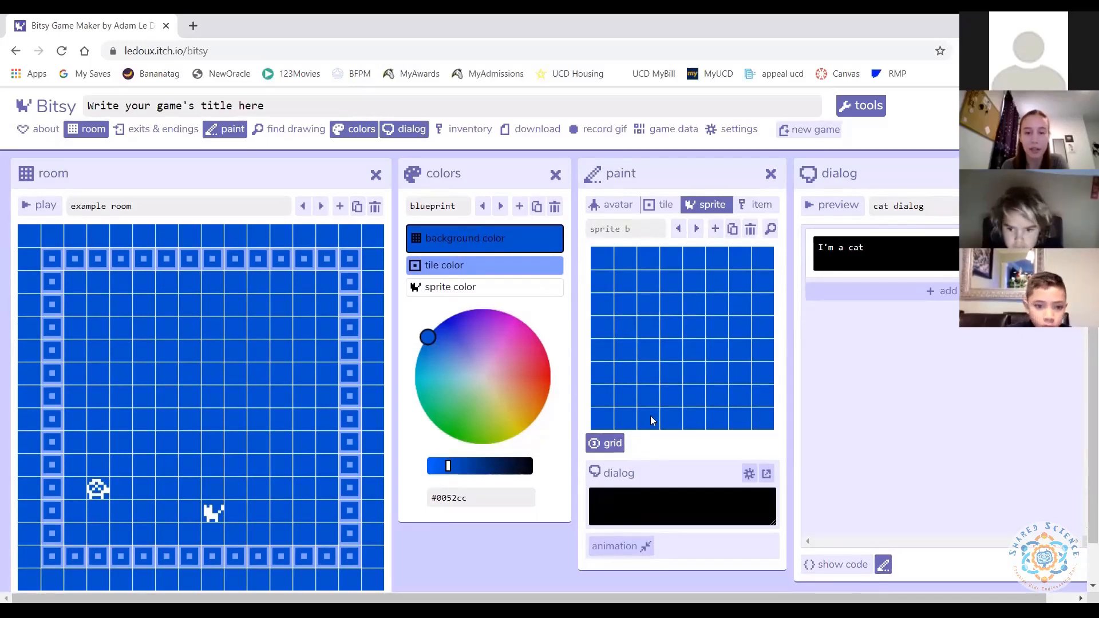
{"action": "left_click", "coordinate": [633, 229]}
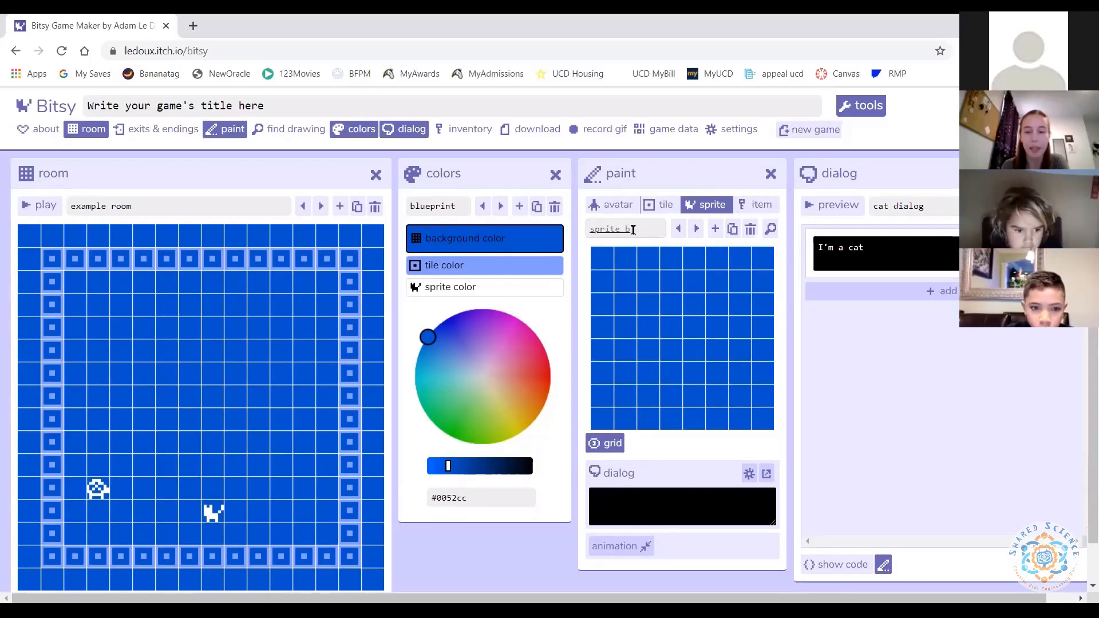
{"action": "left_click", "coordinate": [632, 229]}
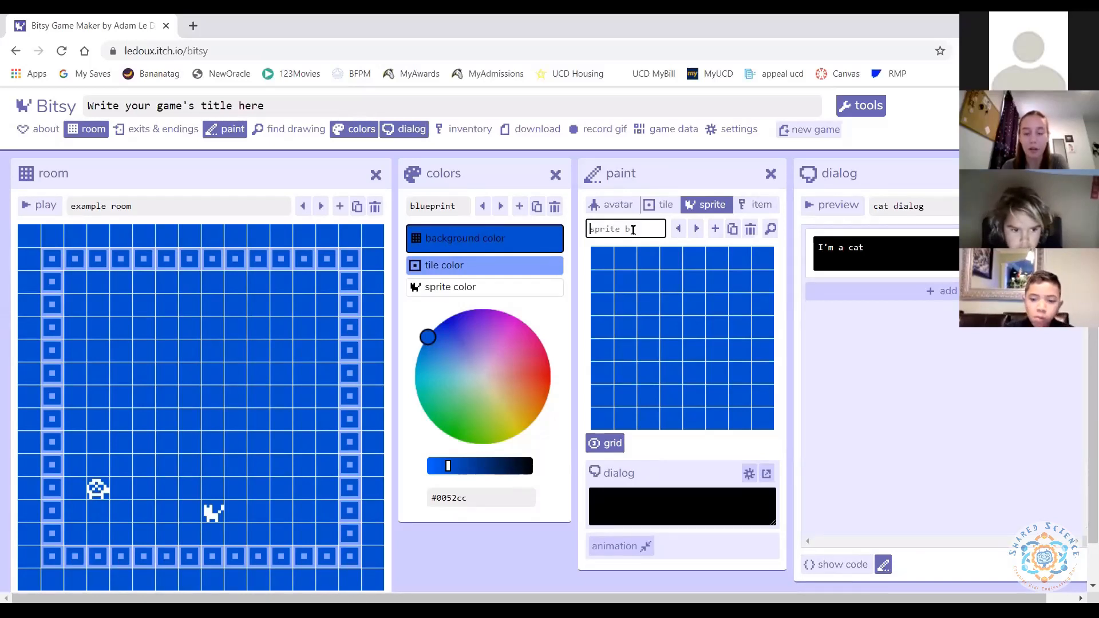
{"action": "key", "text": "ctrl+a"}
{"action": "type", "text": "MySprite"}
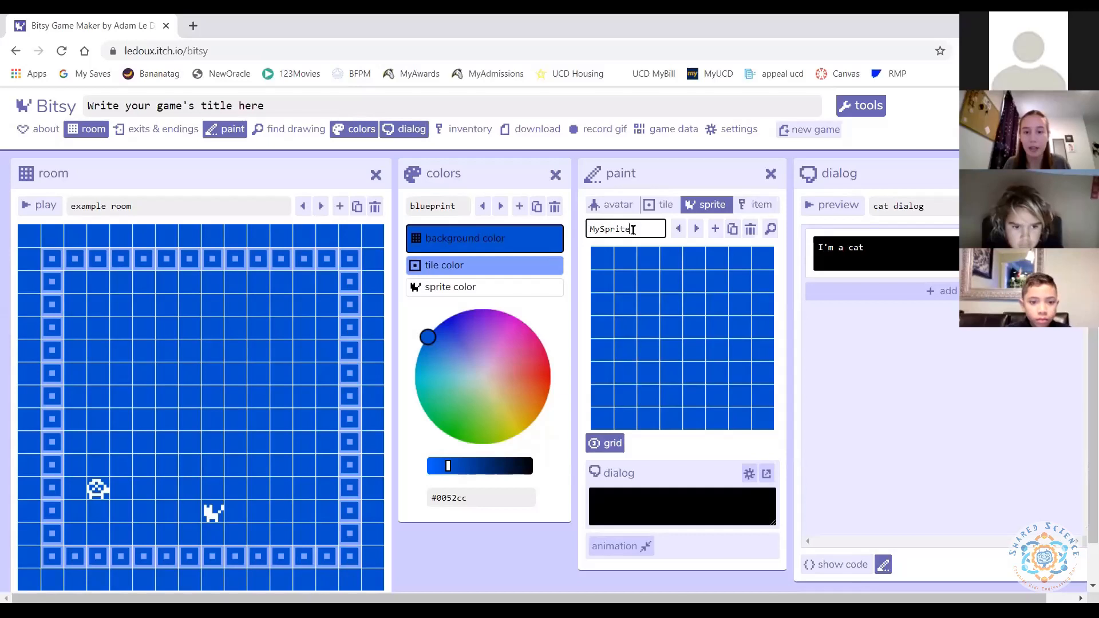
{"action": "left_click", "coordinate": [586, 242]}
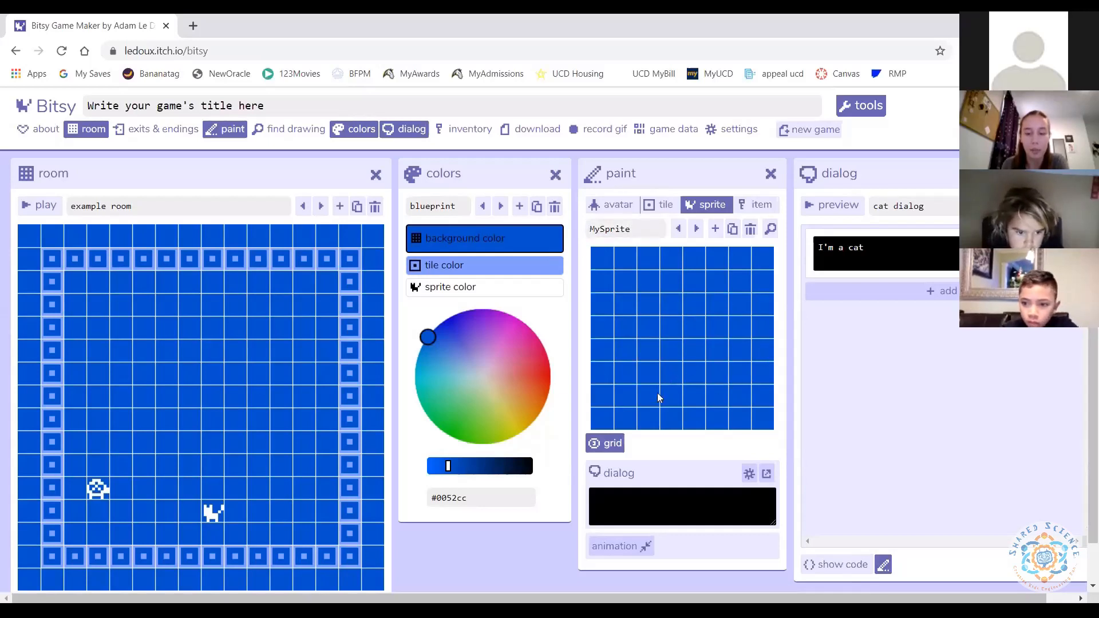
- Paint scattered trial pixels across the blank MySprite canvas
{"action": "mouse_move", "coordinate": [676, 414]}
{"action": "left_mouse_down"}
{"action": "mouse_move", "coordinate": [671, 365]}
{"action": "mouse_move", "coordinate": [713, 337]}
{"action": "left_mouse_up"}
{"action": "left_click", "coordinate": [681, 306]}
{"action": "left_click", "coordinate": [637, 349]}
{"action": "left_click", "coordinate": [624, 303]}
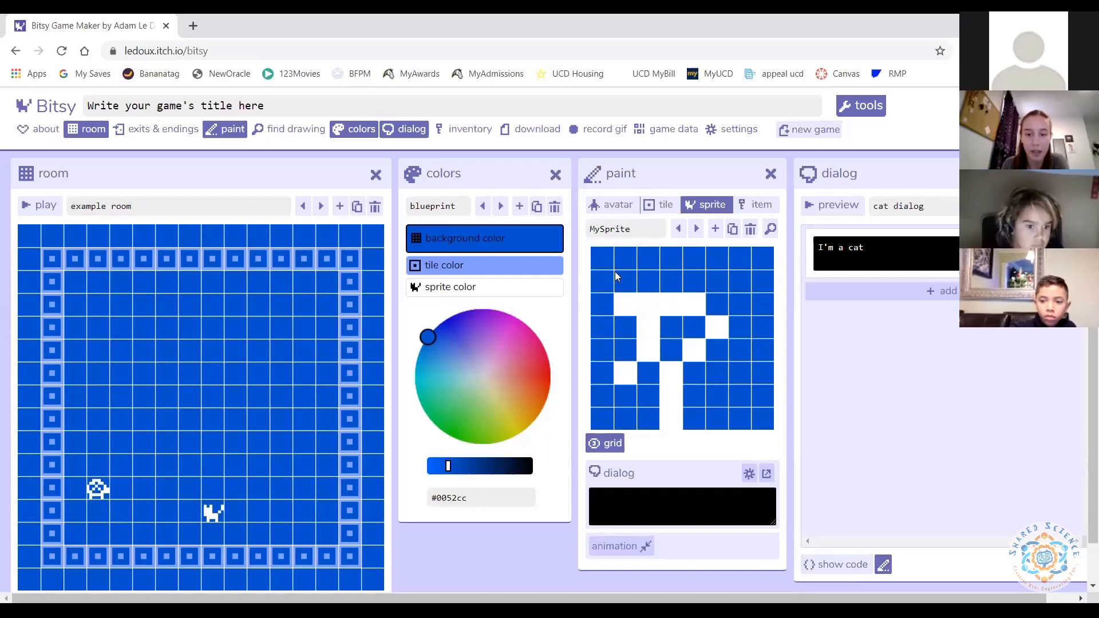
{"action": "left_click", "coordinate": [673, 281]}
{"action": "left_click", "coordinate": [718, 289]}
{"action": "left_click", "coordinate": [744, 329]}
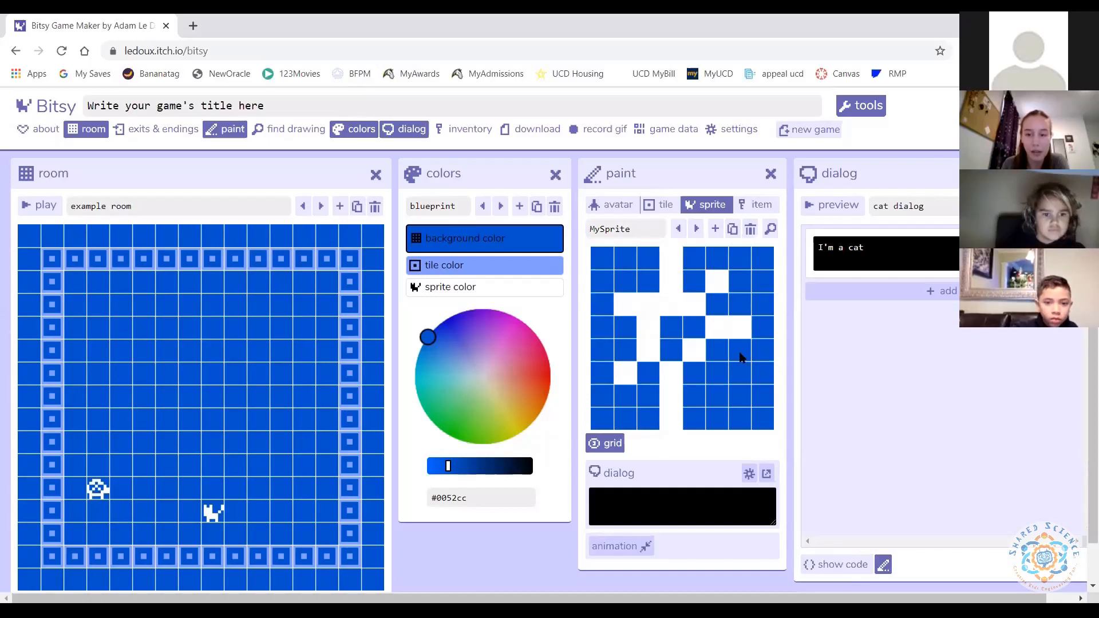
{"action": "left_click", "coordinate": [718, 375]}
{"action": "left_click", "coordinate": [601, 283]}
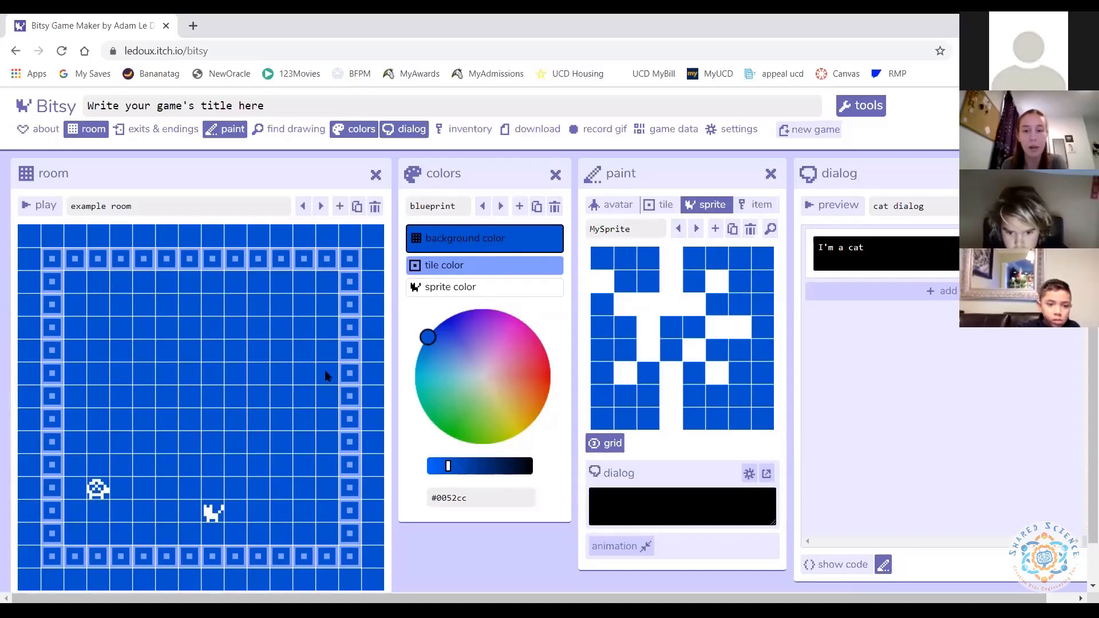
- Erase all the trial pixels from MySprite, leaving its canvas blank
{"action": "left_click", "coordinate": [678, 229]}
{"action": "left_click", "coordinate": [696, 229]}
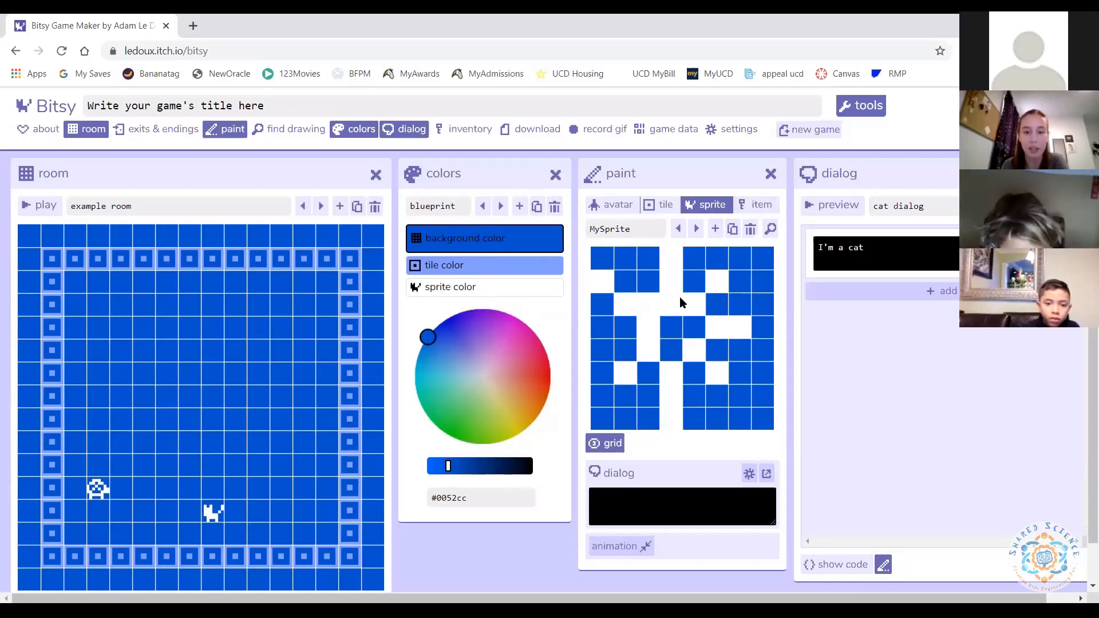
{"action": "left_click", "coordinate": [598, 282]}
{"action": "left_click", "coordinate": [671, 258]}
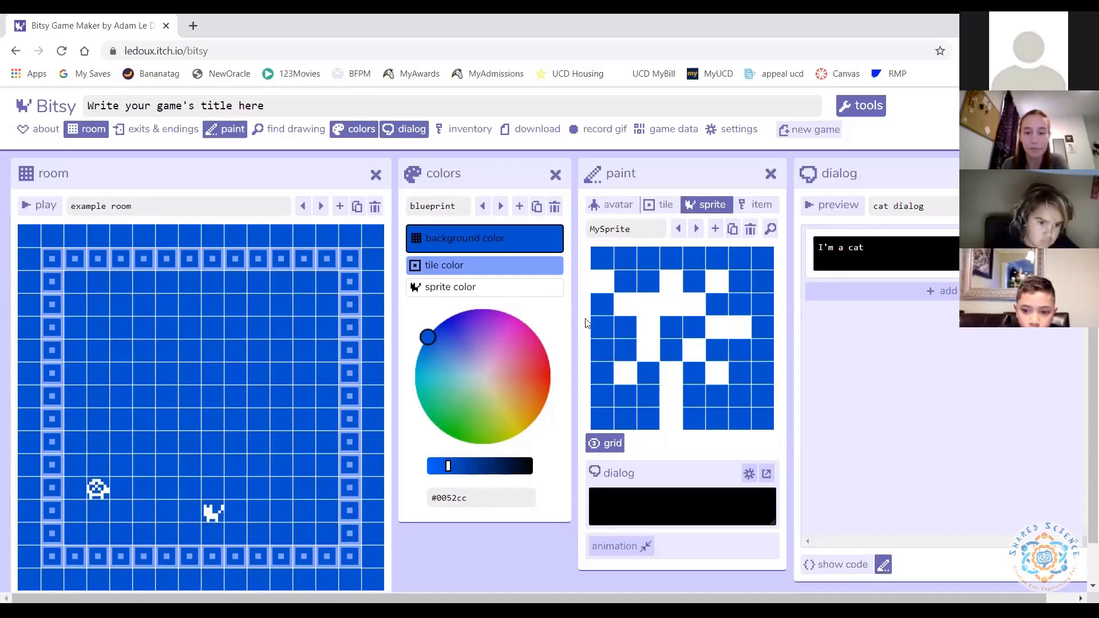
{"action": "mouse_move", "coordinate": [605, 288]}
{"action": "left_mouse_down"}
{"action": "mouse_move", "coordinate": [631, 327]}
{"action": "mouse_move", "coordinate": [623, 376]}
{"action": "mouse_move", "coordinate": [669, 299]}
{"action": "mouse_move", "coordinate": [717, 291]}
{"action": "mouse_move", "coordinate": [675, 281]}
{"action": "mouse_move", "coordinate": [735, 314]}
{"action": "mouse_move", "coordinate": [696, 354]}
{"action": "mouse_move", "coordinate": [714, 385]}
{"action": "mouse_move", "coordinate": [675, 378]}
{"action": "mouse_move", "coordinate": [674, 422]}
{"action": "left_mouse_up"}
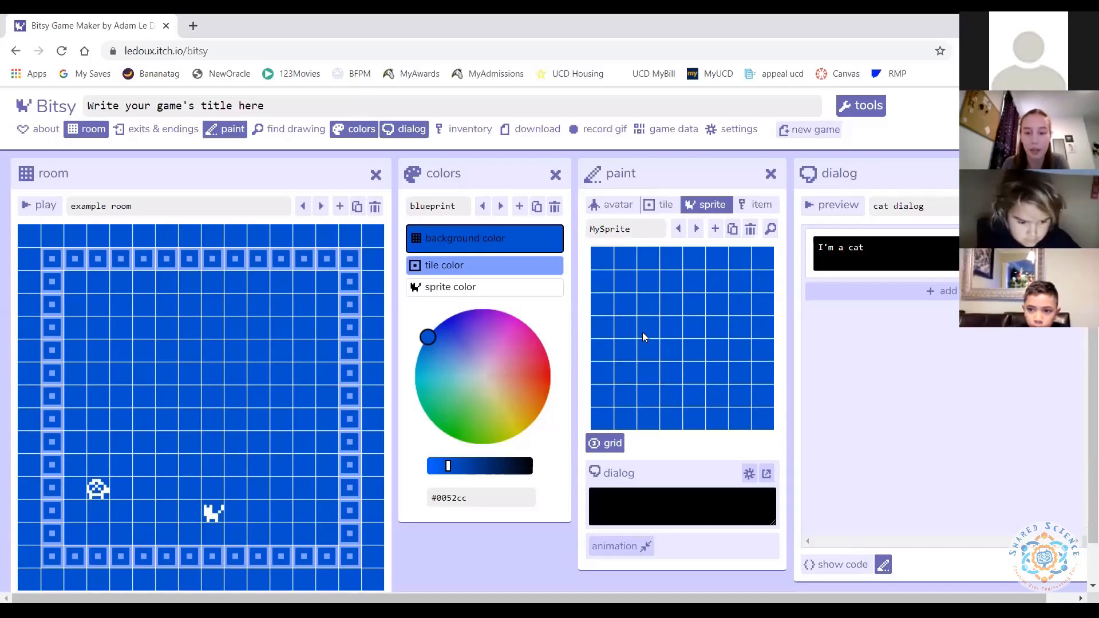
- Draw a dog in MySprite with a two-by-two head, two ears, a three-by-two body, two legs and a one-pixel tail
{"action": "mouse_move", "coordinate": [644, 331]}
{"action": "left_mouse_down"}
{"action": "mouse_move", "coordinate": [654, 356]}
{"action": "mouse_move", "coordinate": [670, 337]}
{"action": "left_mouse_up"}
{"action": "left_click", "coordinate": [628, 311]}
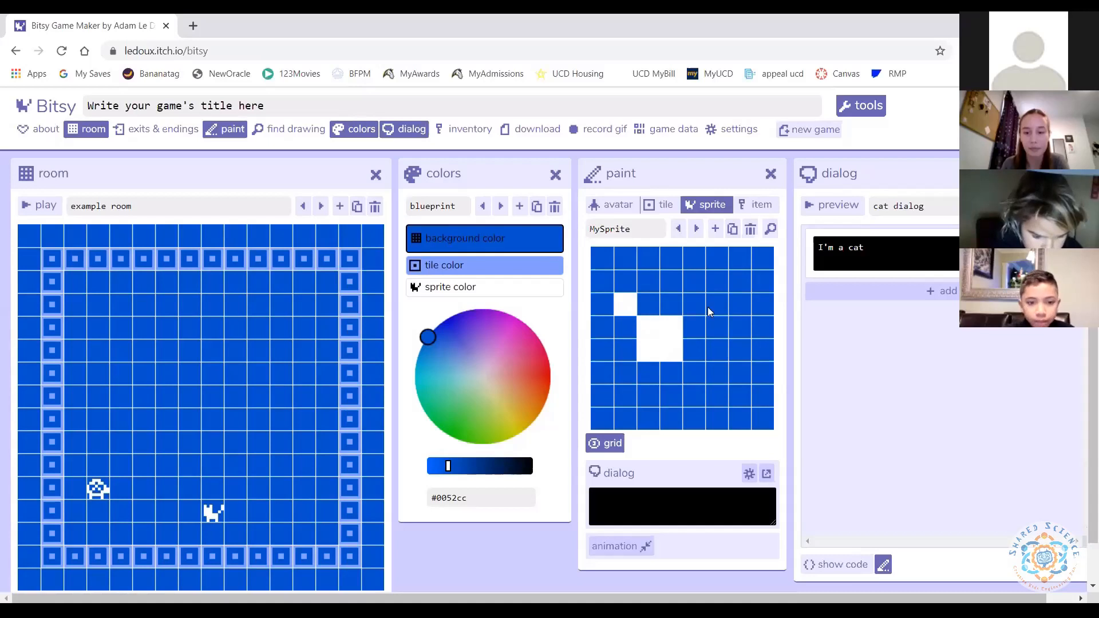
{"action": "left_click", "coordinate": [689, 375]}
{"action": "left_click", "coordinate": [695, 375]}
{"action": "left_click_drag", "start_coordinate": [689, 376], "coordinate": [715, 378]}
{"action": "left_click", "coordinate": [704, 401]}
{"action": "left_click", "coordinate": [712, 419]}
{"action": "left_click", "coordinate": [669, 415]}
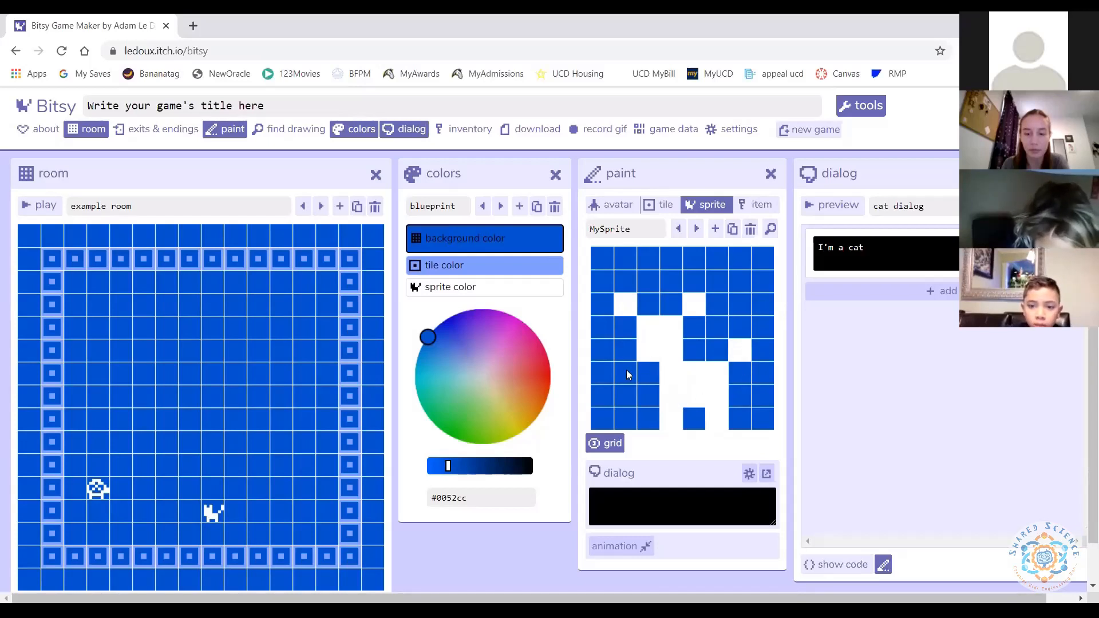
- Try to shift the dog's head and ears one column away from its tail
{"action": "left_click", "coordinate": [626, 331]}
{"action": "left_click", "coordinate": [631, 350]}
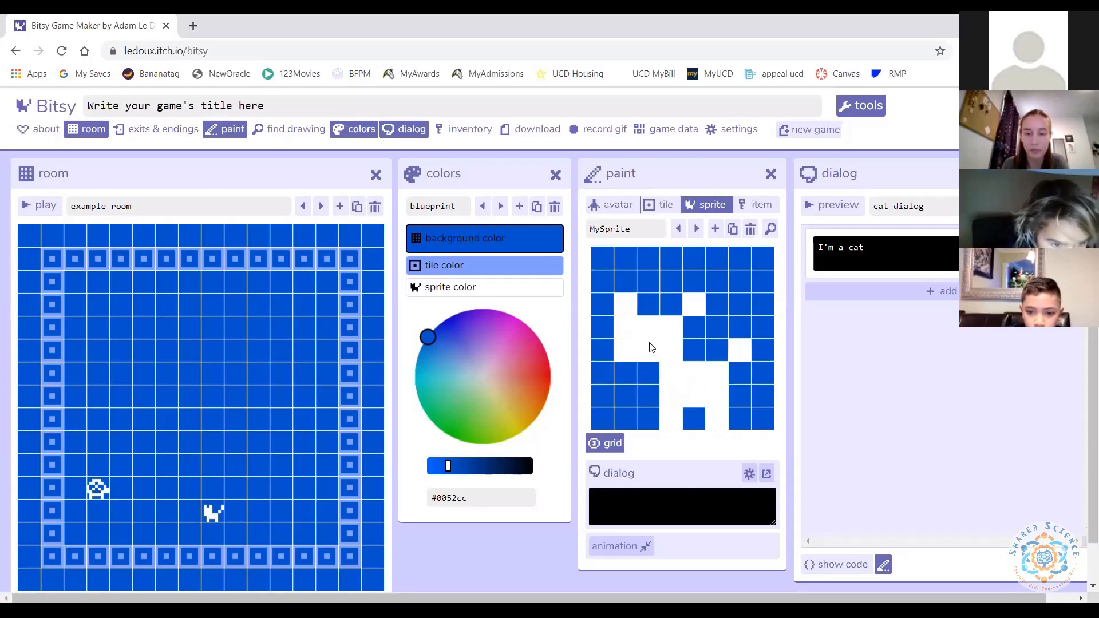
{"action": "left_click_drag", "start_coordinate": [675, 332], "coordinate": [679, 358]}
{"action": "left_click", "coordinate": [666, 306]}
{"action": "left_click", "coordinate": [691, 307]}
{"action": "left_click", "coordinate": [623, 300]}
{"action": "left_click", "coordinate": [606, 301]}
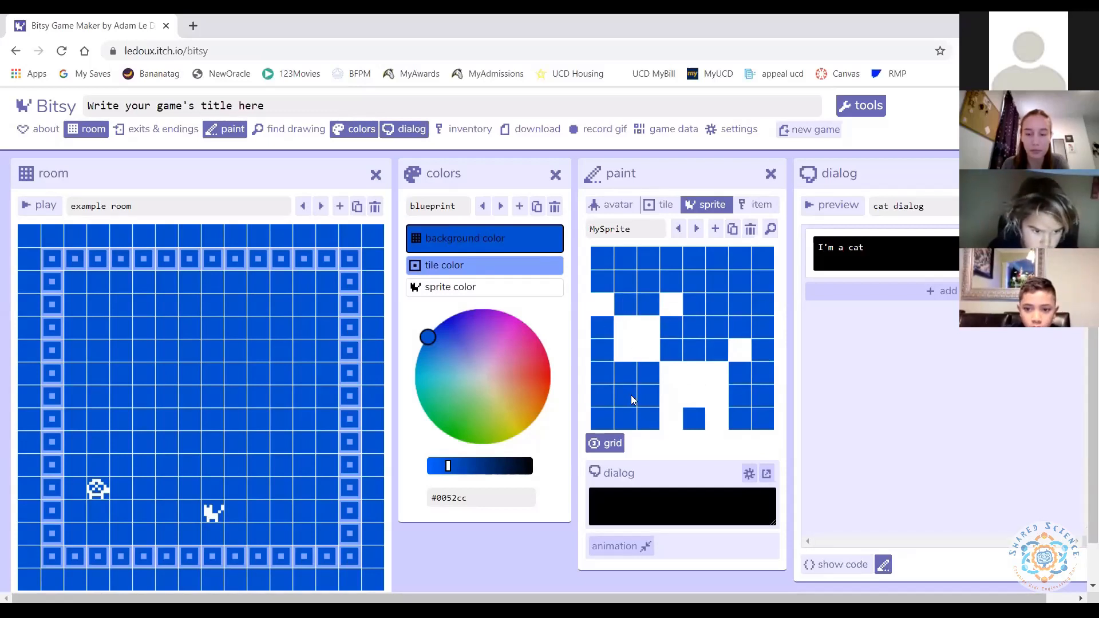
- Try widening the dog's body to four columns with its front leg moved outward, and test extra tail pixels
{"action": "left_click", "coordinate": [654, 392]}
{"action": "left_click", "coordinate": [653, 422]}
{"action": "left_click", "coordinate": [685, 424]}
{"action": "left_click", "coordinate": [679, 424]}
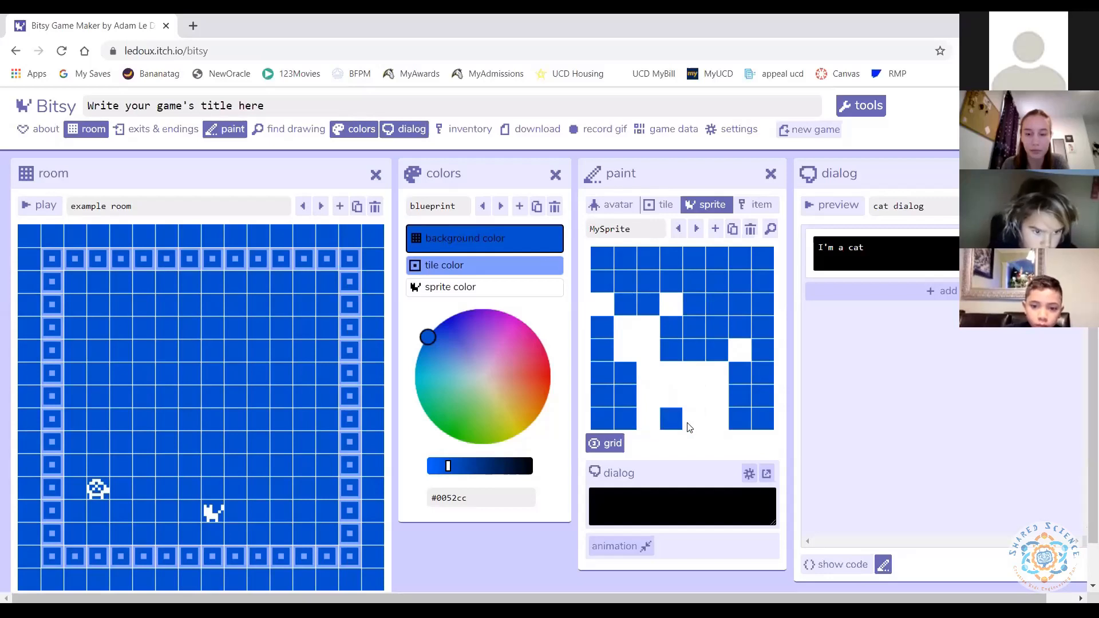
{"action": "left_click", "coordinate": [688, 423]}
{"action": "mouse_move", "coordinate": [737, 422]}
{"action": "left_mouse_down"}
{"action": "mouse_move", "coordinate": [731, 395]}
{"action": "mouse_move", "coordinate": [754, 380]}
{"action": "left_mouse_up"}
{"action": "left_click", "coordinate": [759, 311]}
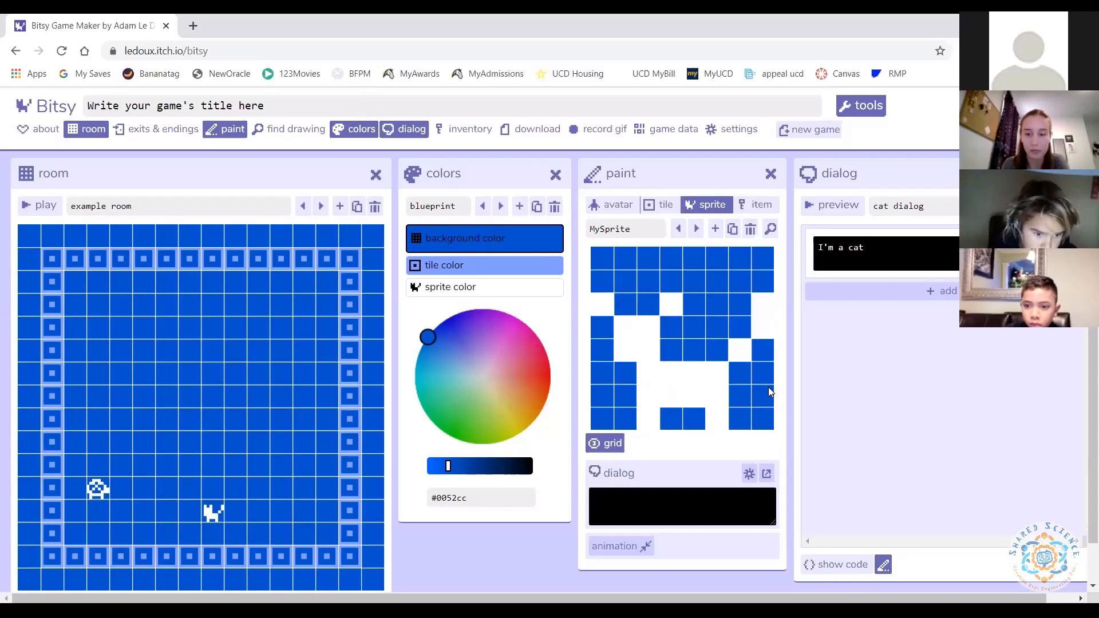
{"action": "left_click", "coordinate": [764, 312]}
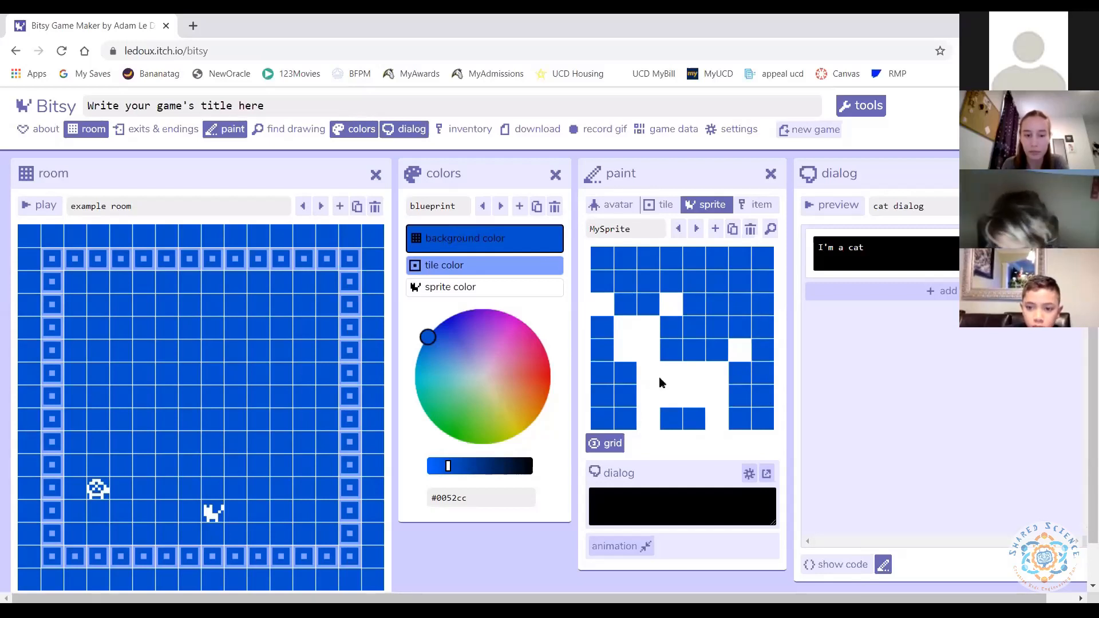
- Restore the dog's two-by-two head and three-column body, keeping only the outer ear and clearing the tail
{"action": "left_click", "coordinate": [687, 324]}
{"action": "left_click", "coordinate": [692, 326]}
{"action": "left_click", "coordinate": [675, 308]}
{"action": "left_click_drag", "start_coordinate": [647, 375], "coordinate": [647, 424]}
{"action": "left_click", "coordinate": [671, 418]}
{"action": "mouse_move", "coordinate": [667, 342]}
{"action": "left_mouse_down"}
{"action": "mouse_move", "coordinate": [668, 328]}
{"action": "mouse_move", "coordinate": [625, 350]}
{"action": "left_mouse_up"}
{"action": "left_click", "coordinate": [624, 308]}
{"action": "left_click", "coordinate": [602, 304]}
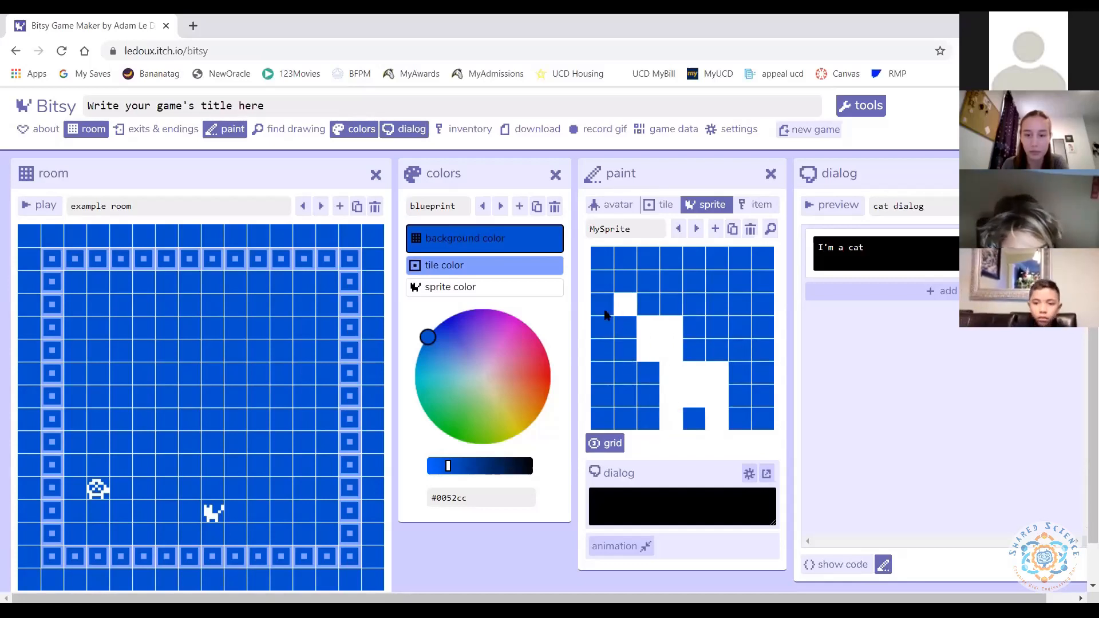
- Add the dog's second ear, a snout pixel beside the lower head row and a two-pixel diagonal tail
{"action": "left_click", "coordinate": [601, 327]}
{"action": "left_click", "coordinate": [694, 304]}
{"action": "left_click", "coordinate": [716, 327]}
{"action": "left_click", "coordinate": [716, 329]}
{"action": "left_click", "coordinate": [602, 329]}
{"action": "left_click", "coordinate": [624, 351]}
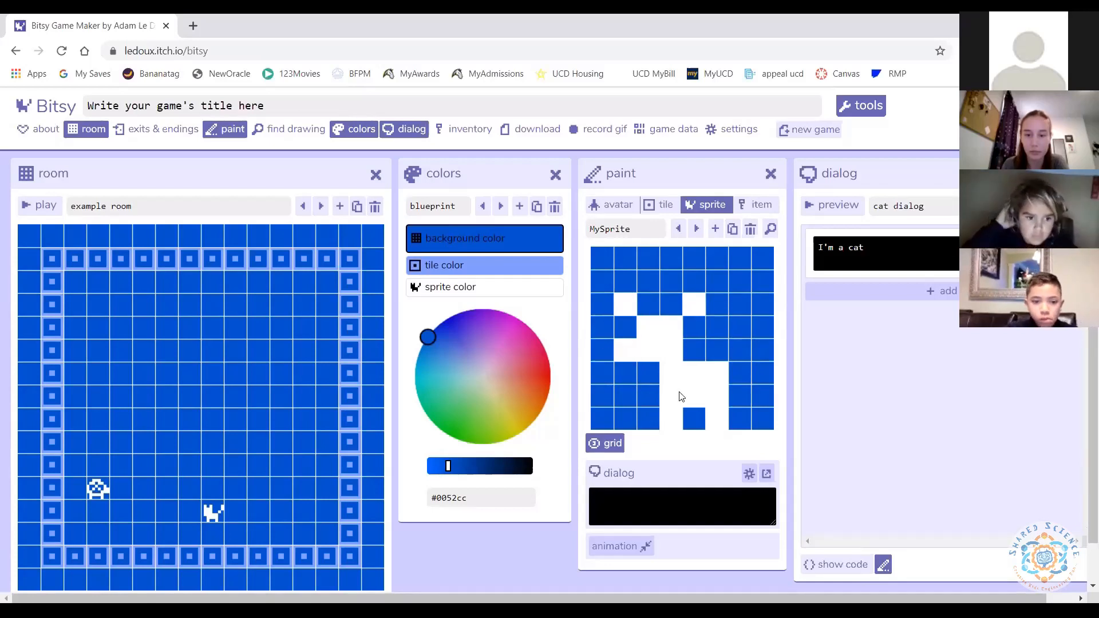
{"action": "left_click", "coordinate": [743, 351]}
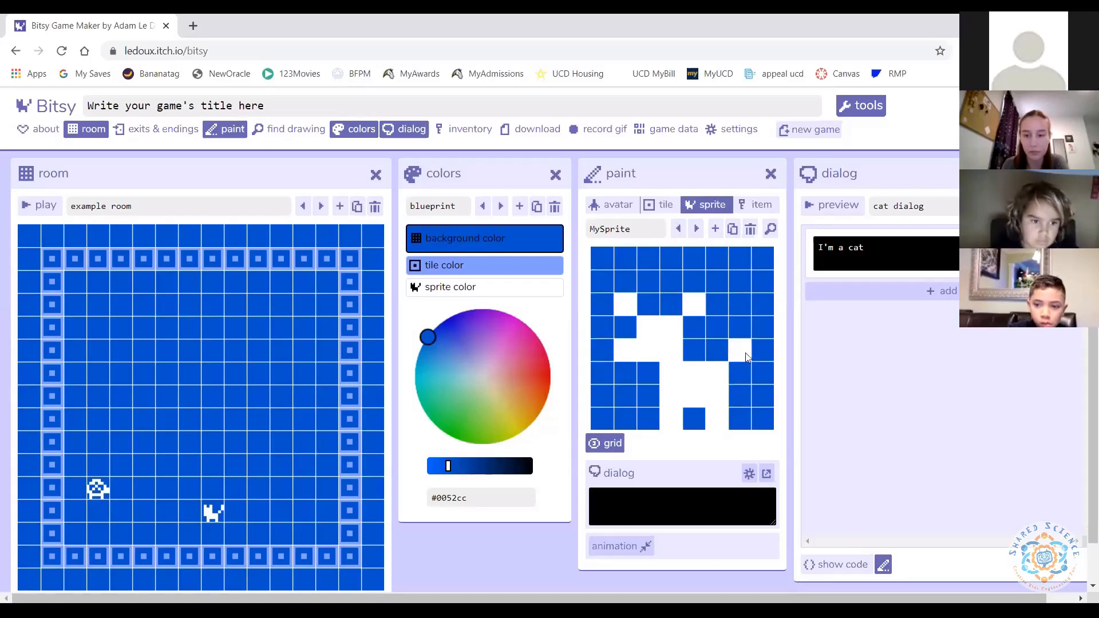
{"action": "left_click", "coordinate": [765, 328]}
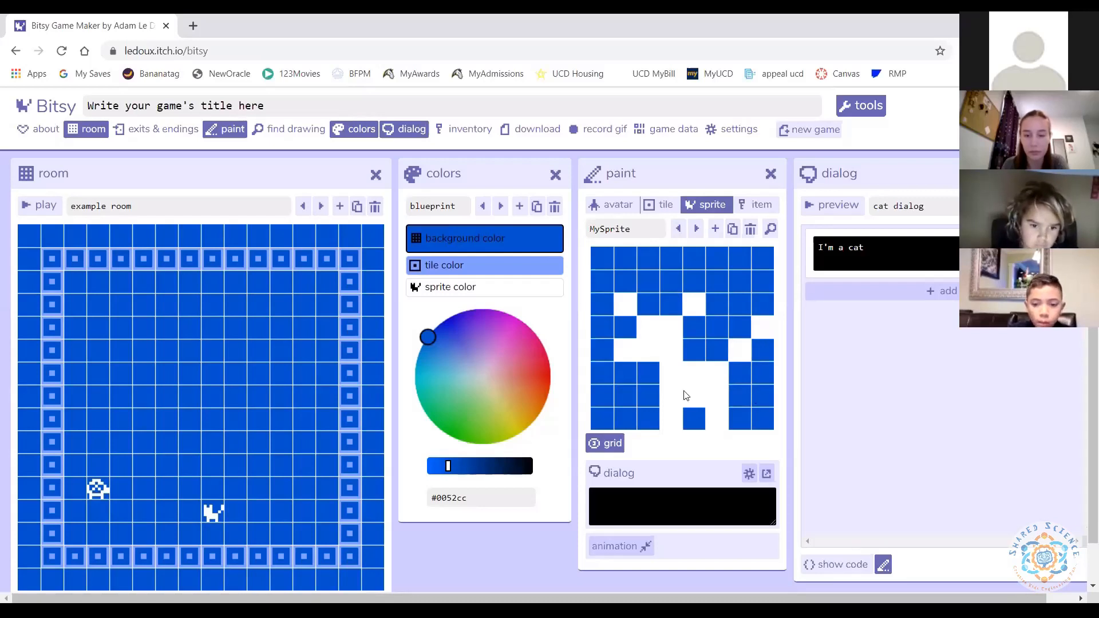
- Try an extra pixel beside the dog's front foot and an eye pixel in its head
{"action": "left_click", "coordinate": [641, 424]}
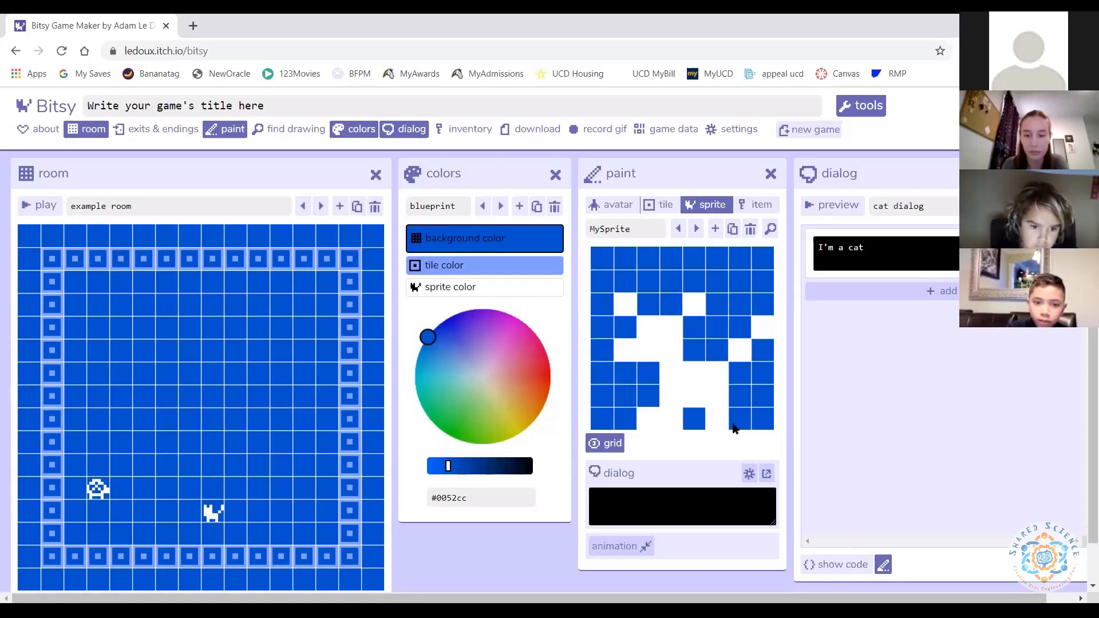
{"action": "left_click", "coordinate": [671, 421]}
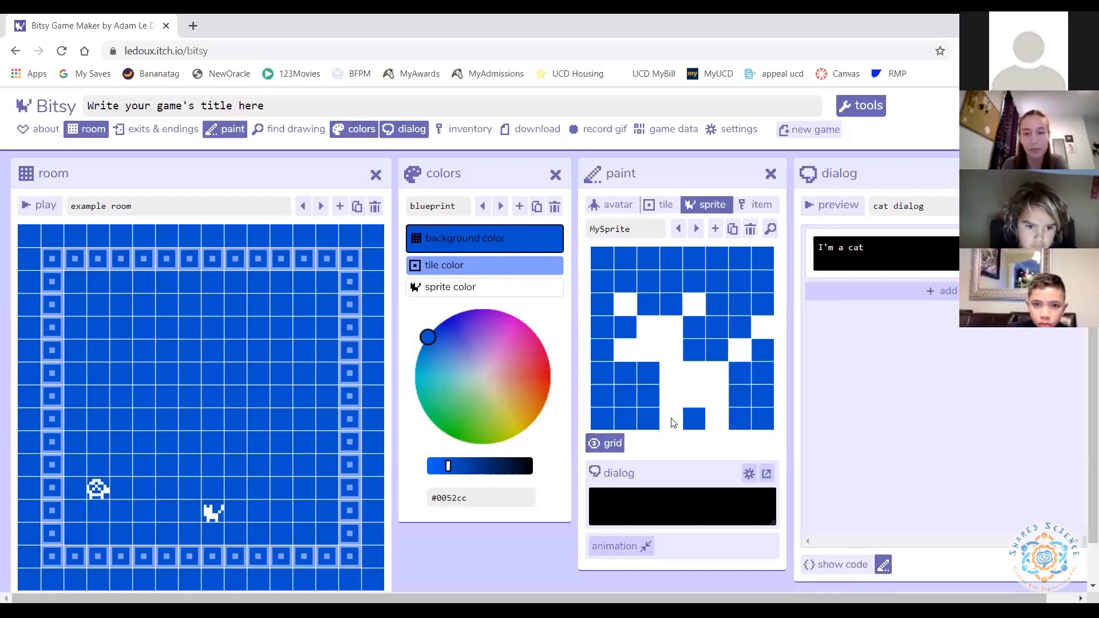
{"action": "left_click", "coordinate": [649, 326]}
{"action": "left_click", "coordinate": [646, 331]}
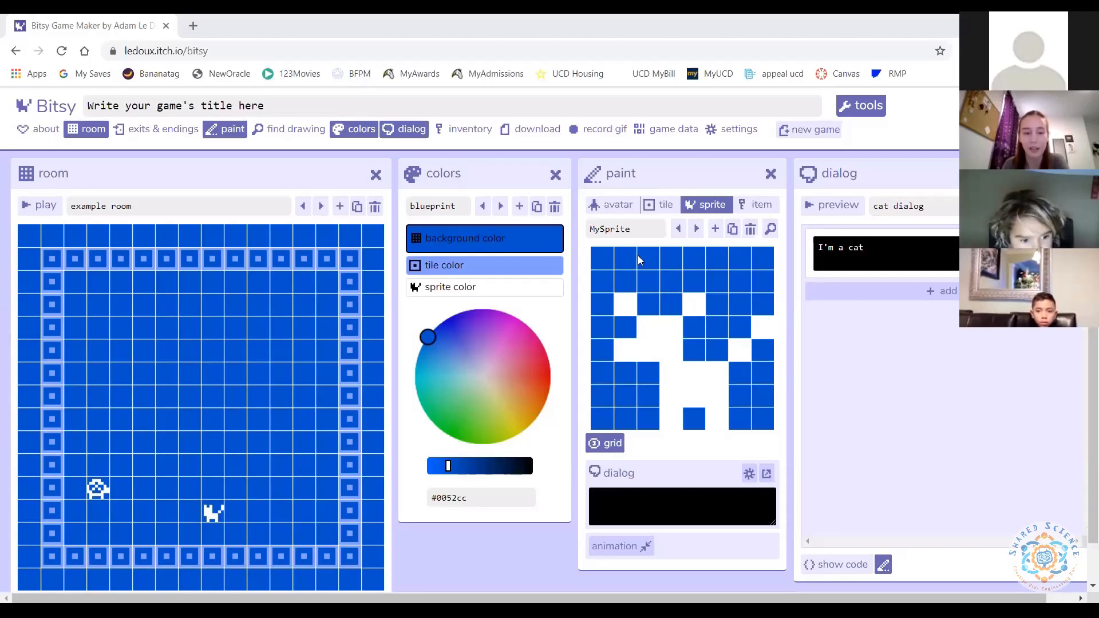
- Rename the MySprite sprite as Dog
{"action": "left_click", "coordinate": [621, 229]}
{"action": "double_click", "coordinate": [621, 229]}
{"action": "type", "text": "Dog"}
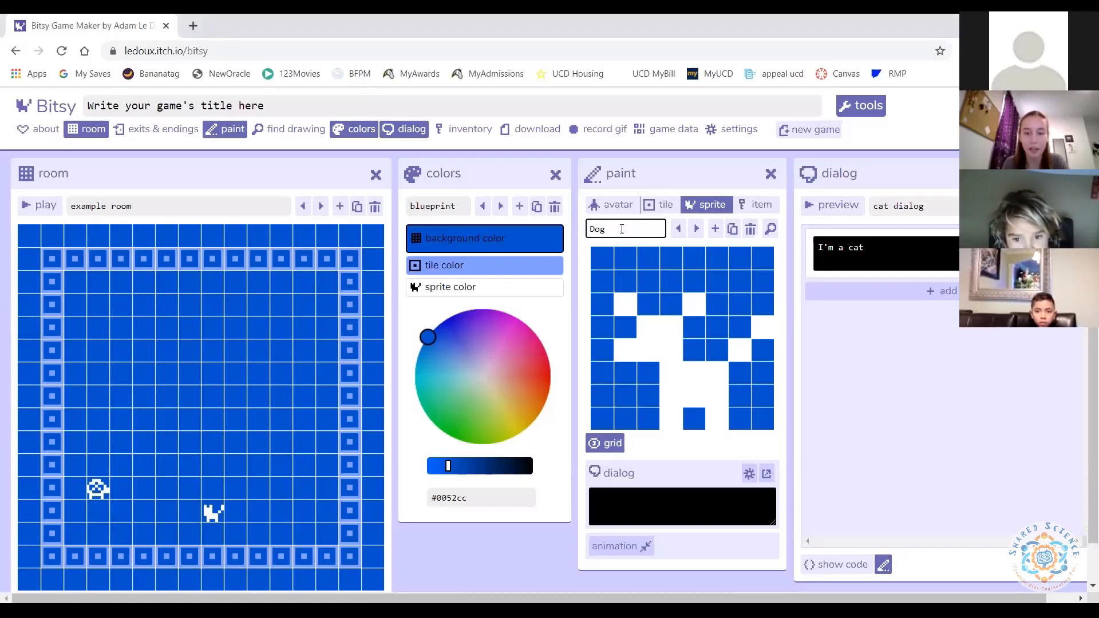
{"action": "left_click", "coordinate": [584, 242]}
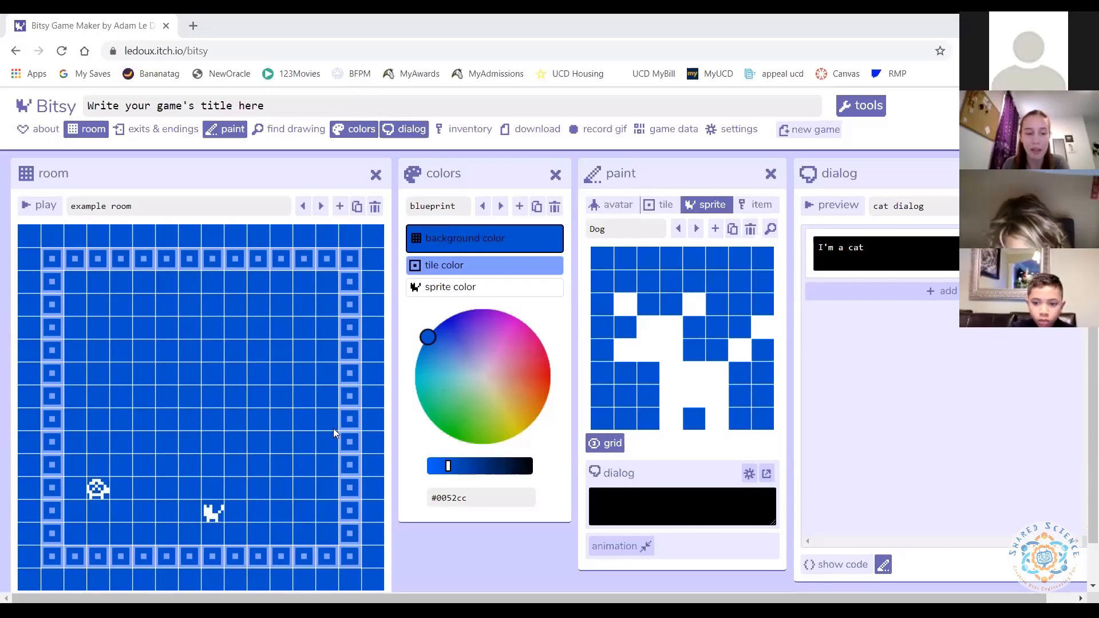
- Place the dog in the example room, trying several squares and ending in the cat's column, three rows above the cat
{"action": "left_click", "coordinate": [265, 352]}
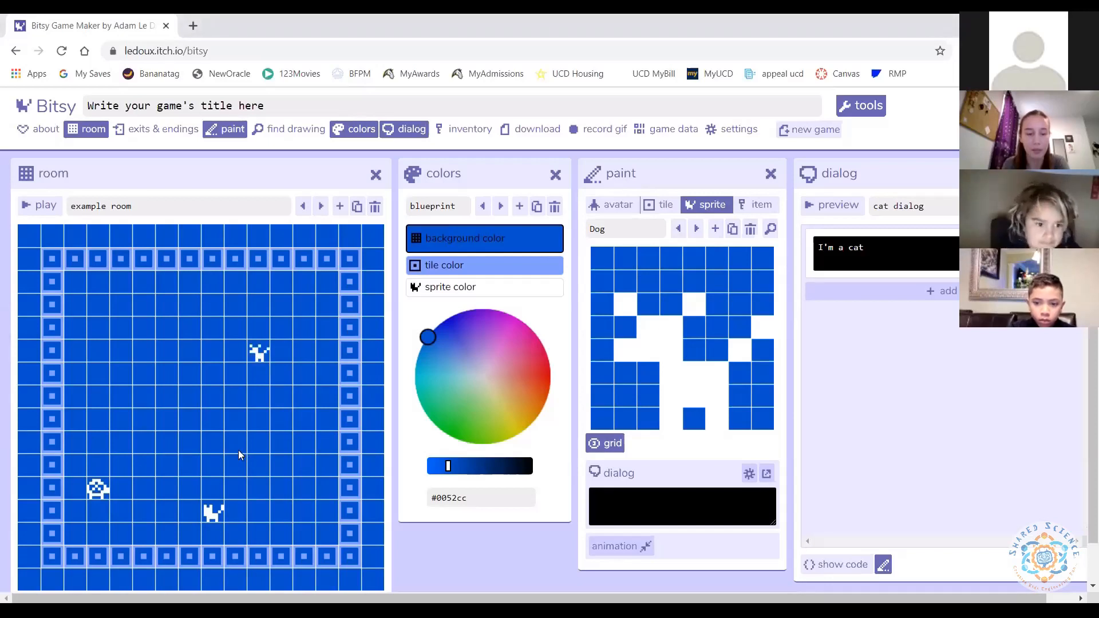
{"action": "left_click", "coordinate": [213, 379]}
{"action": "left_click", "coordinate": [123, 416]}
{"action": "left_click", "coordinate": [163, 327]}
{"action": "left_click", "coordinate": [304, 373]}
{"action": "left_click", "coordinate": [258, 420]}
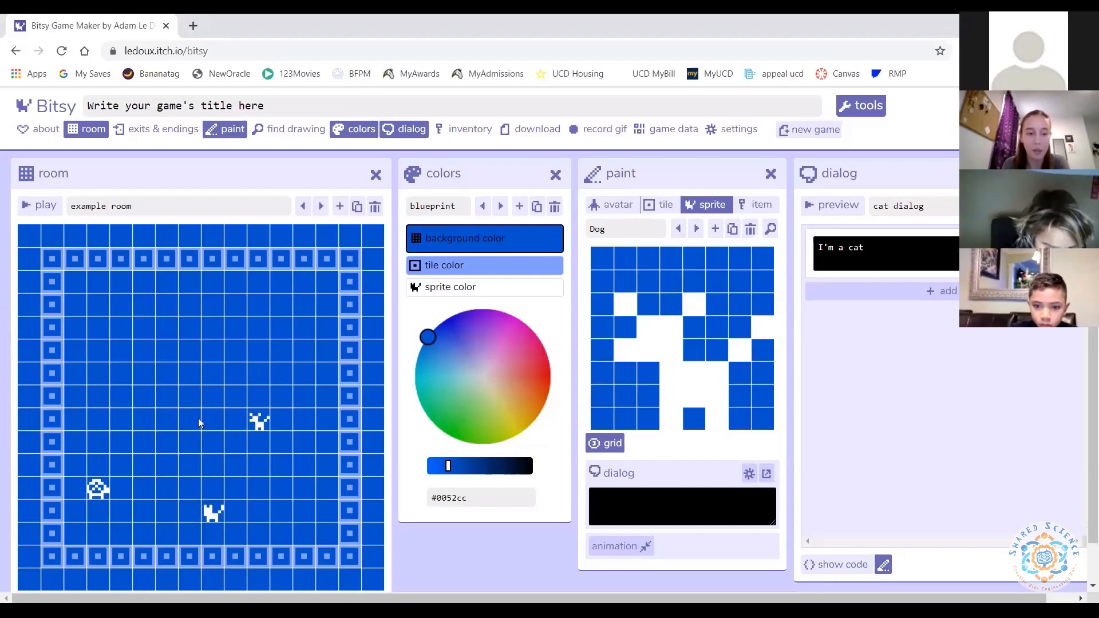
{"action": "left_click", "coordinate": [213, 381]}
{"action": "left_click", "coordinate": [313, 332]}
{"action": "left_click", "coordinate": [254, 330]}
{"action": "left_click", "coordinate": [253, 355]}
{"action": "left_click", "coordinate": [232, 394]}
{"action": "left_click", "coordinate": [170, 394]}
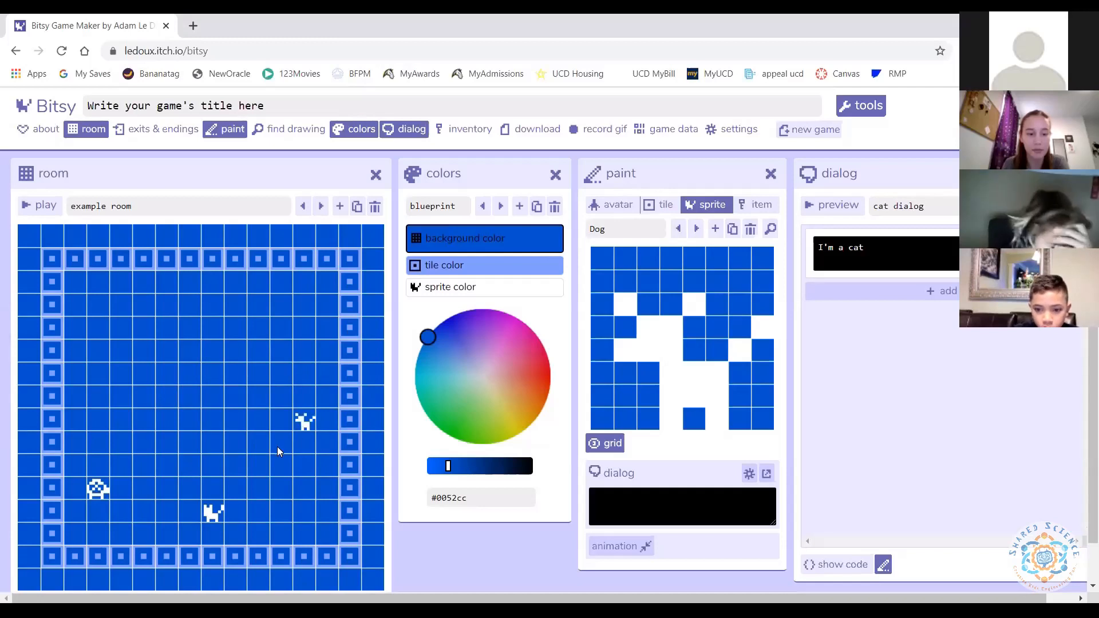
{"action": "left_click", "coordinate": [181, 517]}
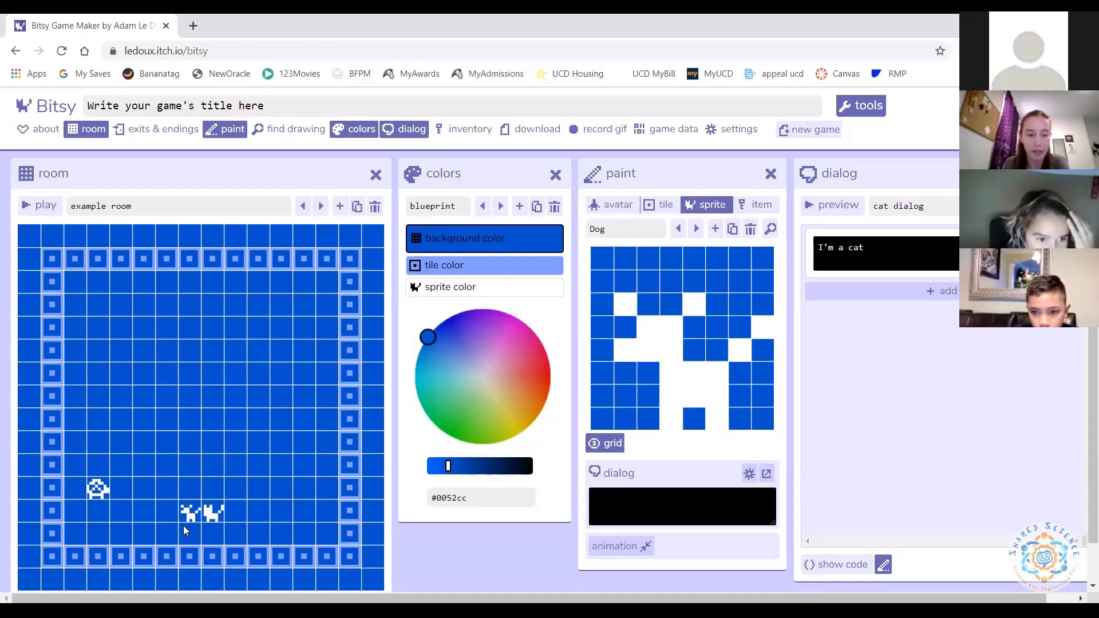
{"action": "left_click", "coordinate": [215, 439]}
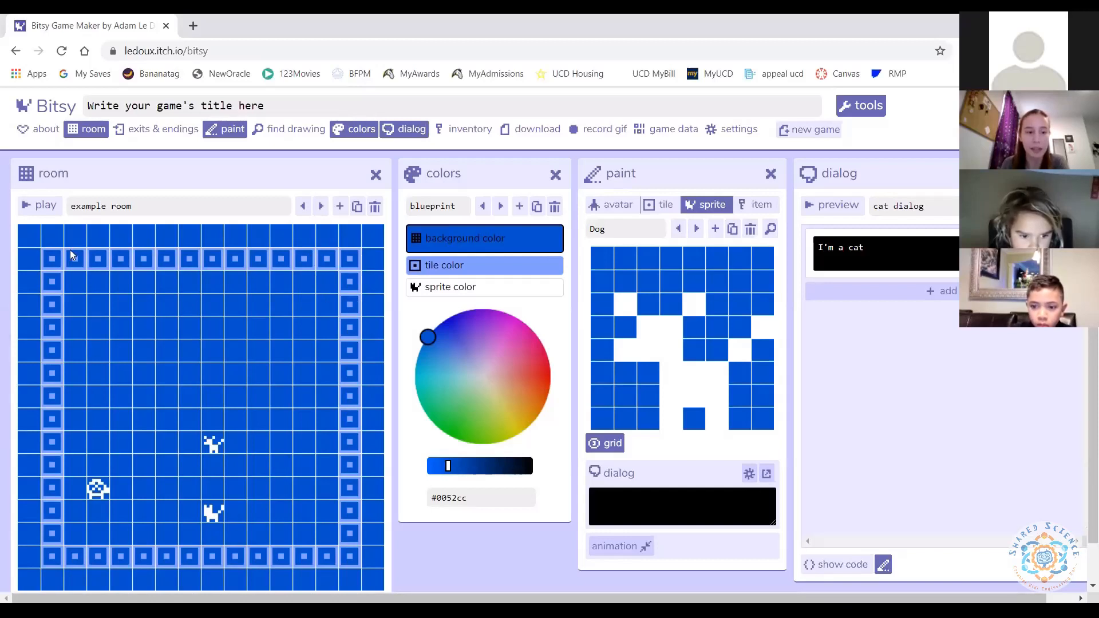
- With the block tile, extend four-block walls inward from both side borders and a six-block column up from the bottom border
{"action": "left_click", "coordinate": [656, 206]}
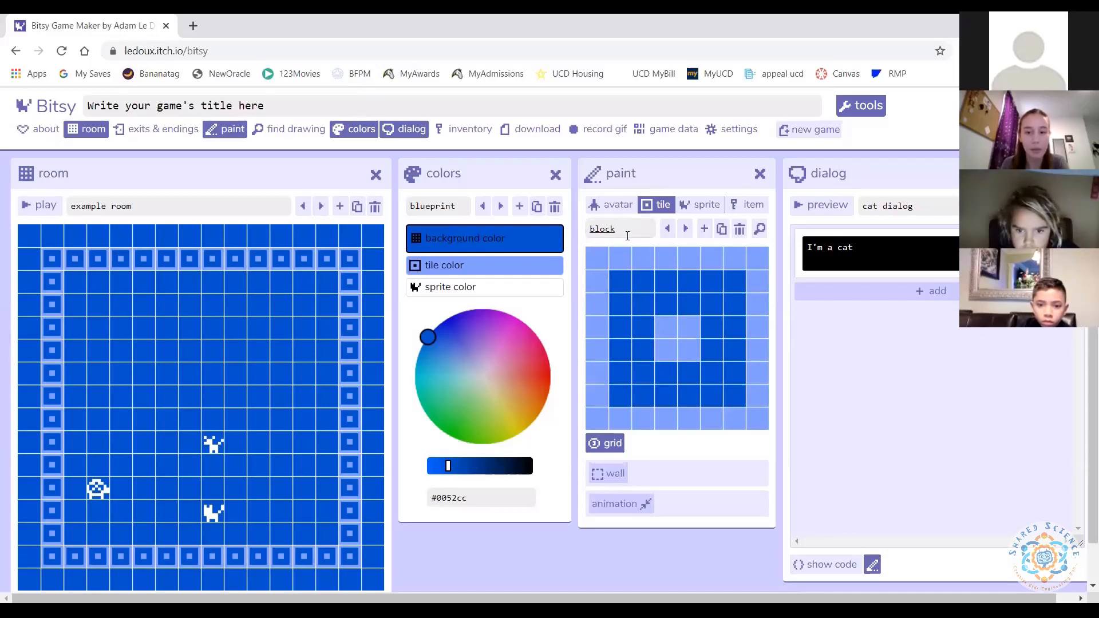
{"action": "left_click_drag", "start_coordinate": [120, 350], "coordinate": [145, 354]}
{"action": "left_click_drag", "start_coordinate": [260, 466], "coordinate": [328, 467]}
{"action": "left_click", "coordinate": [167, 556]}
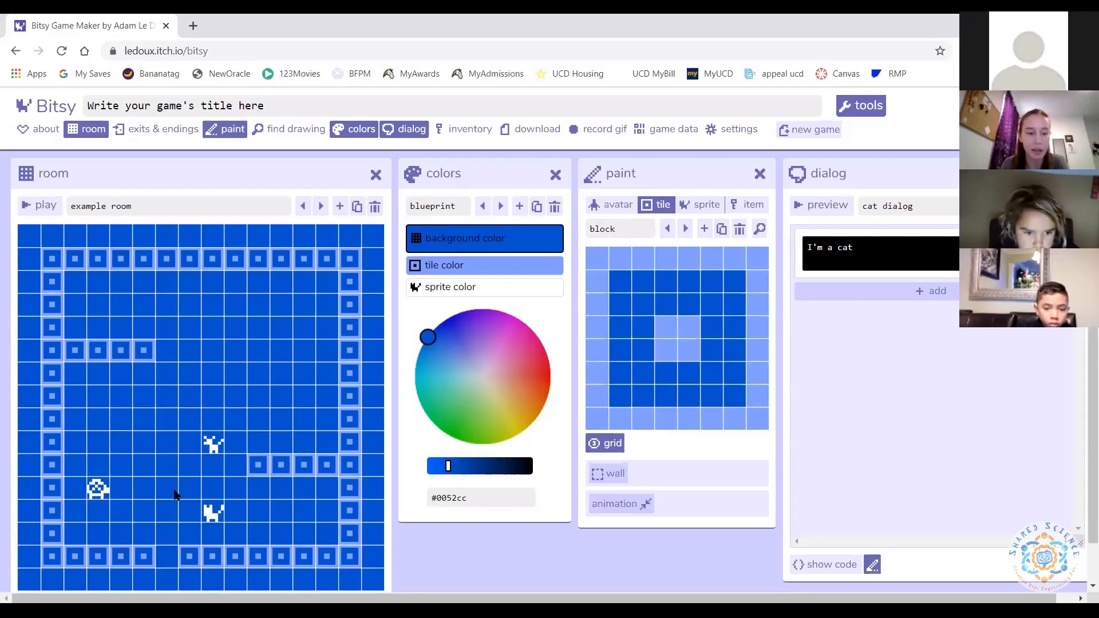
{"action": "left_click_drag", "start_coordinate": [166, 533], "coordinate": [172, 412]}
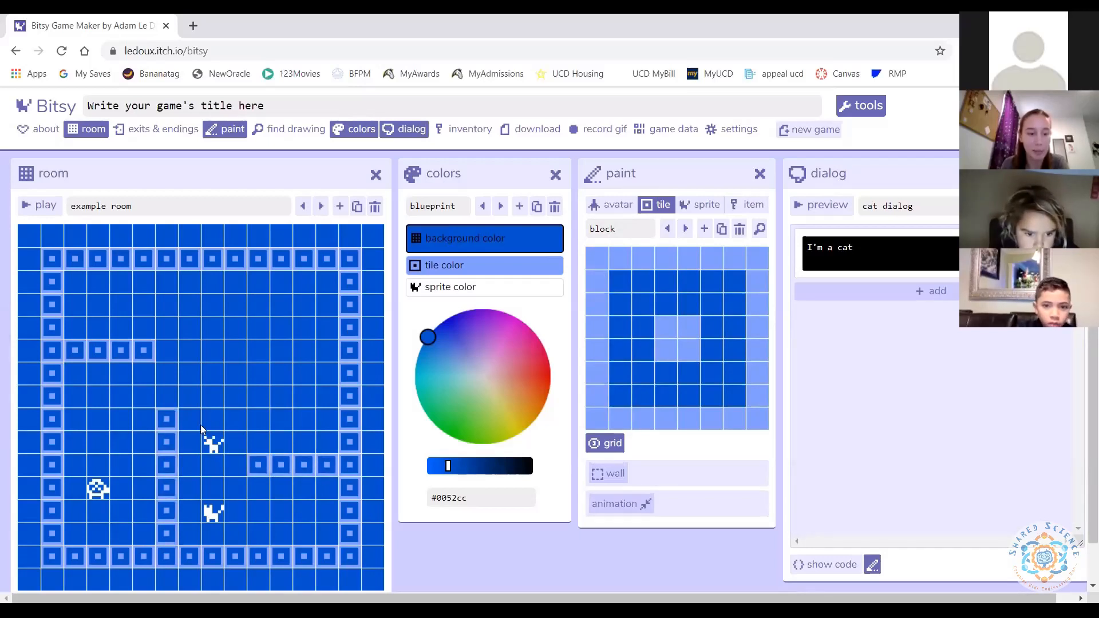
- Add a block beside the tall column's top and build a branching block wall down from the room's top border
{"action": "left_click", "coordinate": [138, 421]}
{"action": "mouse_move", "coordinate": [287, 285]}
{"action": "left_mouse_down"}
{"action": "mouse_move", "coordinate": [289, 347]}
{"action": "mouse_move", "coordinate": [246, 356]}
{"action": "left_mouse_up"}
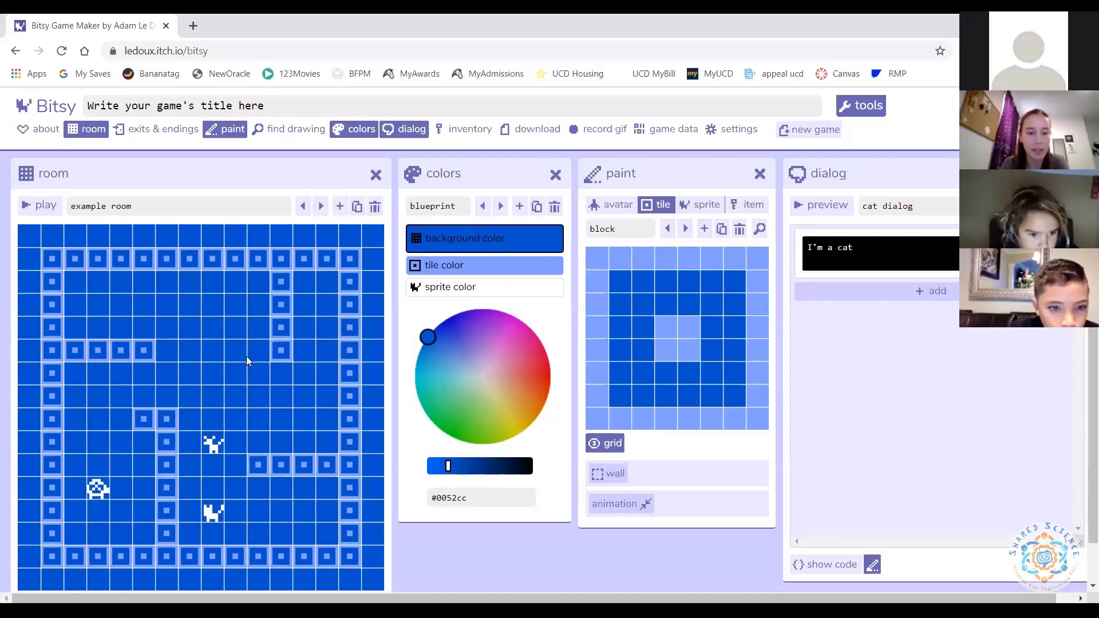
{"action": "left_click", "coordinate": [212, 355]}
{"action": "left_click", "coordinate": [285, 378]}
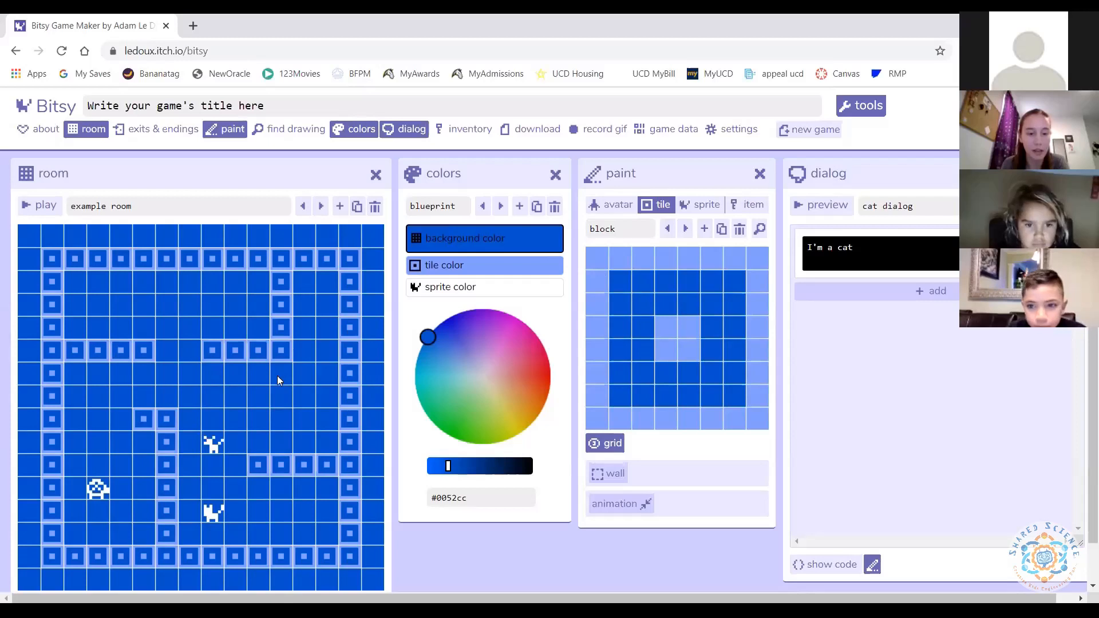
{"action": "left_click", "coordinate": [303, 308]}
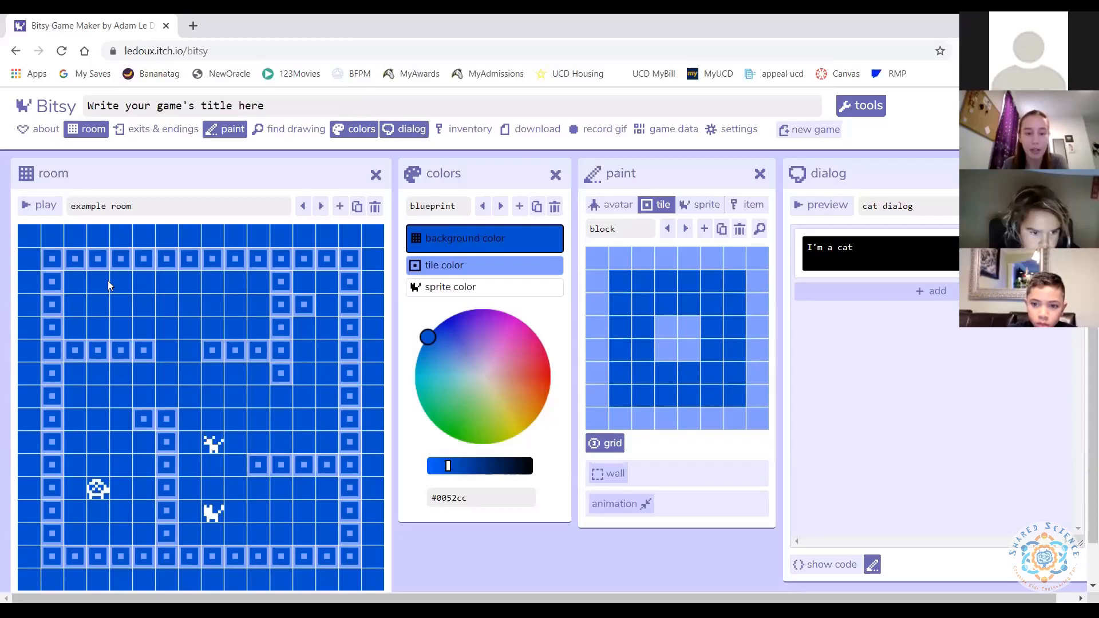
- Remove the surplus blocks, trimming the top border's wall and the left upper wall to two blocks each and leaving the column straight
{"action": "mouse_move", "coordinate": [220, 355]}
{"action": "left_mouse_down"}
{"action": "mouse_move", "coordinate": [282, 337]}
{"action": "mouse_move", "coordinate": [119, 355]}
{"action": "left_mouse_up"}
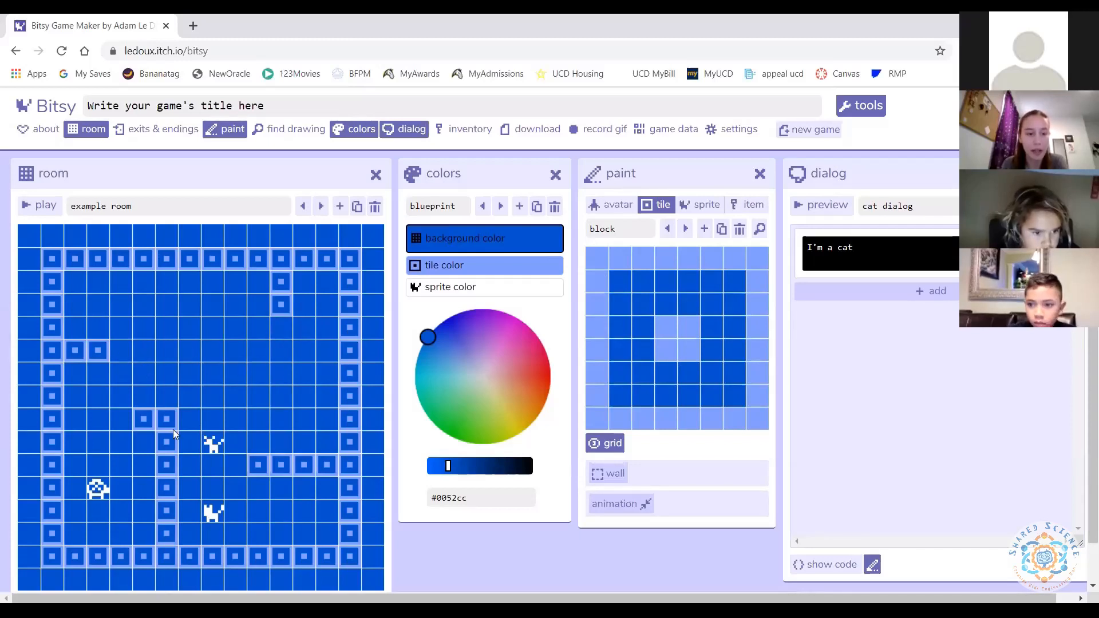
{"action": "left_click", "coordinate": [143, 427]}
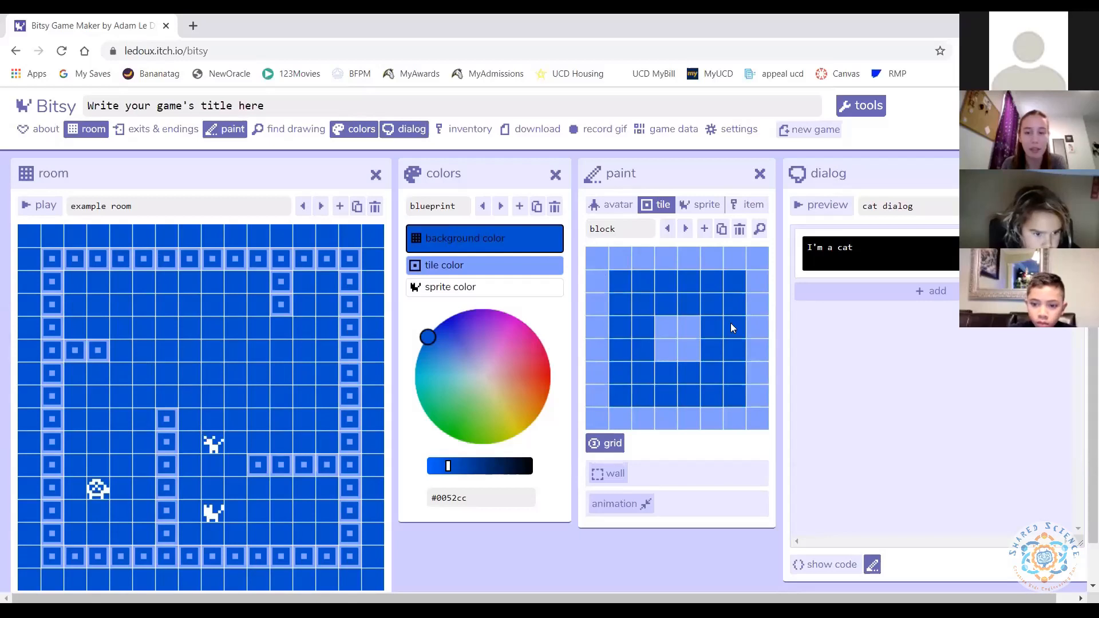
- Add a new tile and name it "grass"
{"action": "left_click", "coordinate": [704, 230]}
{"action": "left_click", "coordinate": [641, 230]}
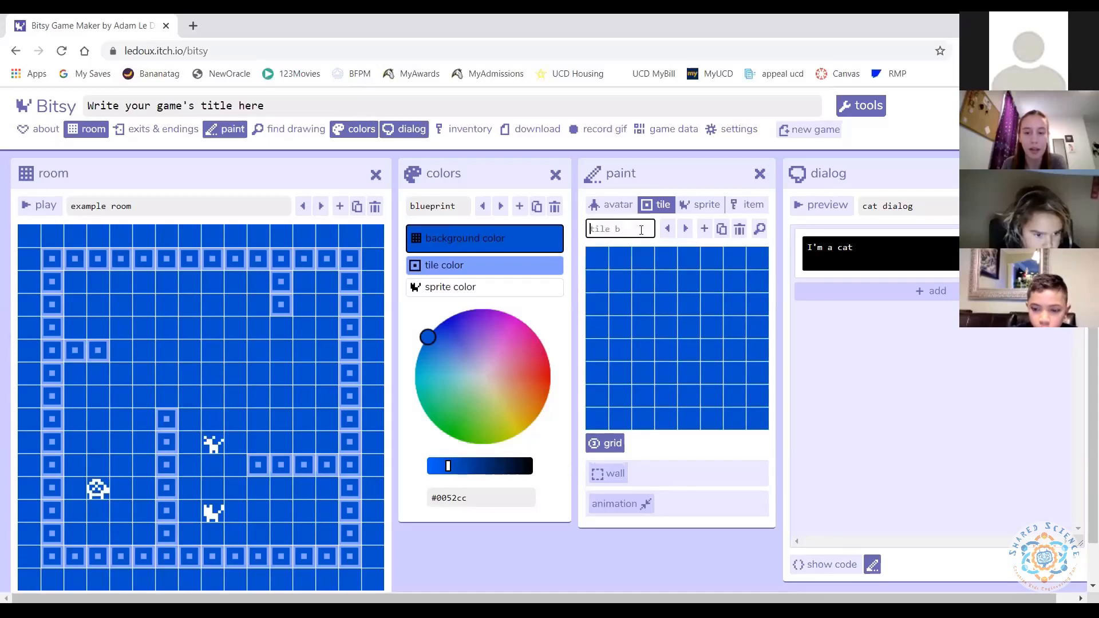
{"action": "type", "text": "grass"}
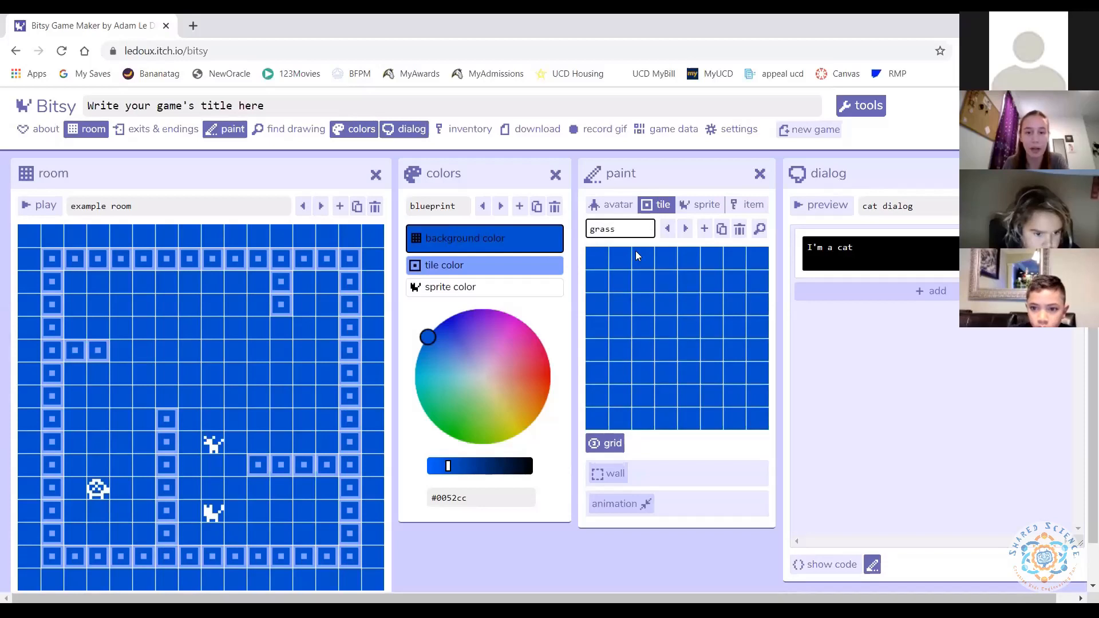
{"action": "key", "text": "Return"}
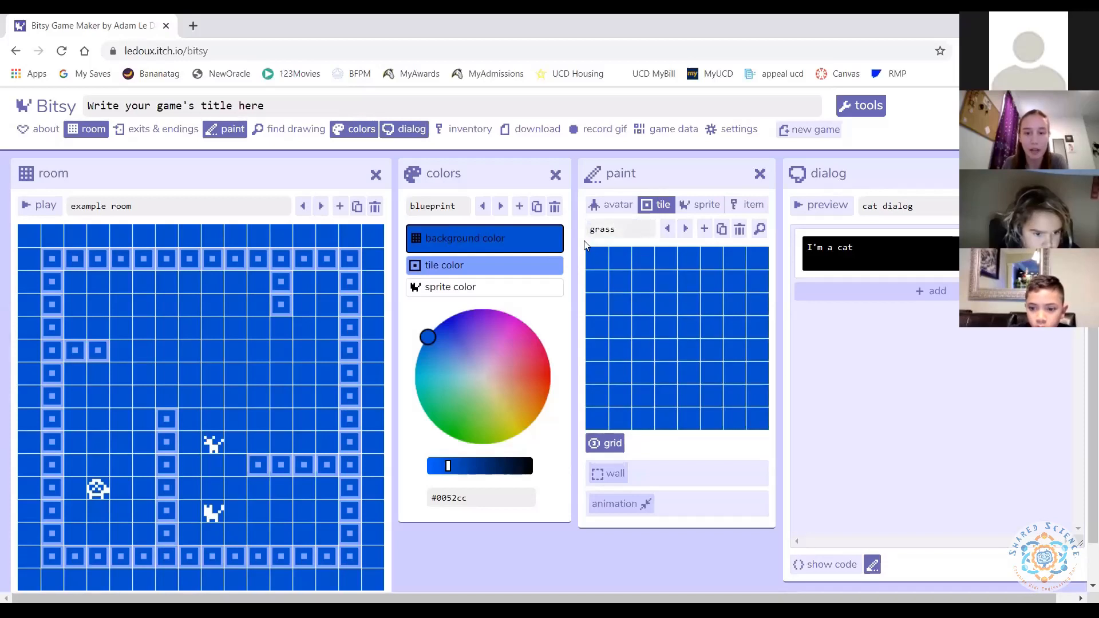
- Draw uneven grass blades rising from the tile's bottom edge and place the grass in the room as a five-three-one triangle above the dog
{"action": "left_click", "coordinate": [601, 418]}
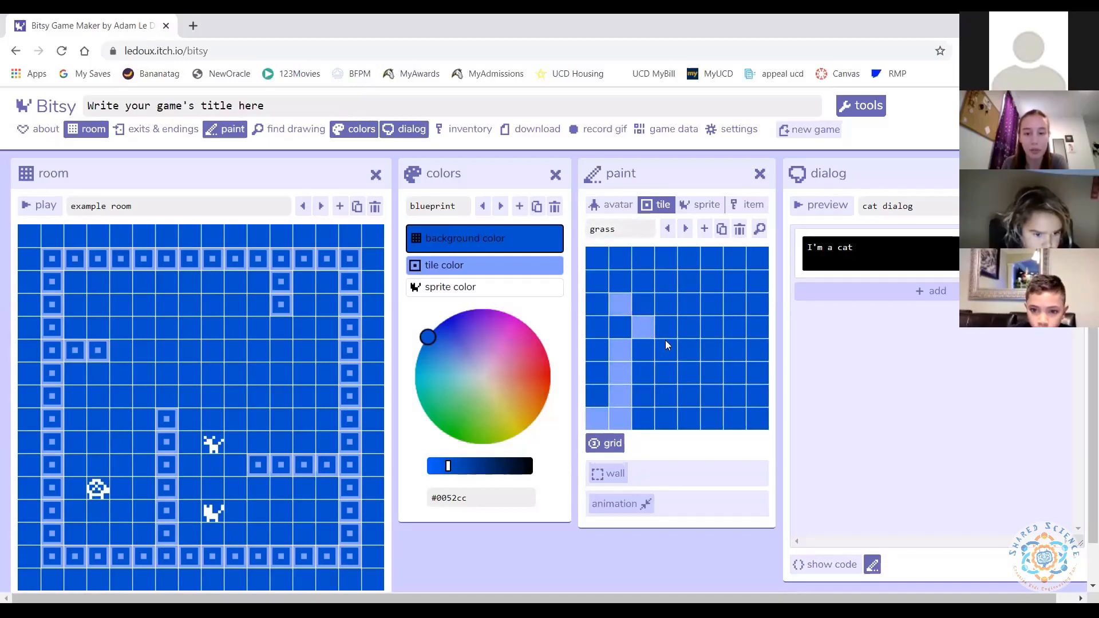
{"action": "left_click", "coordinate": [666, 280]}
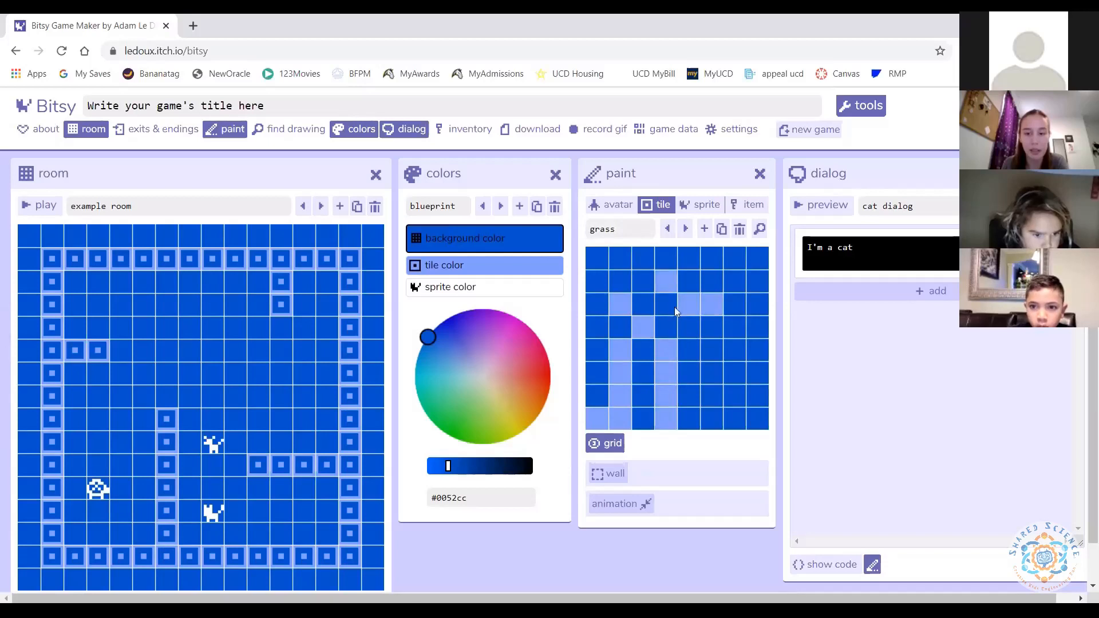
{"action": "left_click", "coordinate": [713, 258]}
{"action": "left_click", "coordinate": [693, 372]}
{"action": "left_click", "coordinate": [689, 396]}
{"action": "left_click", "coordinate": [720, 417]}
{"action": "mouse_move", "coordinate": [738, 413]}
{"action": "left_mouse_down"}
{"action": "mouse_move", "coordinate": [761, 409]}
{"action": "mouse_move", "coordinate": [761, 381]}
{"action": "left_mouse_up"}
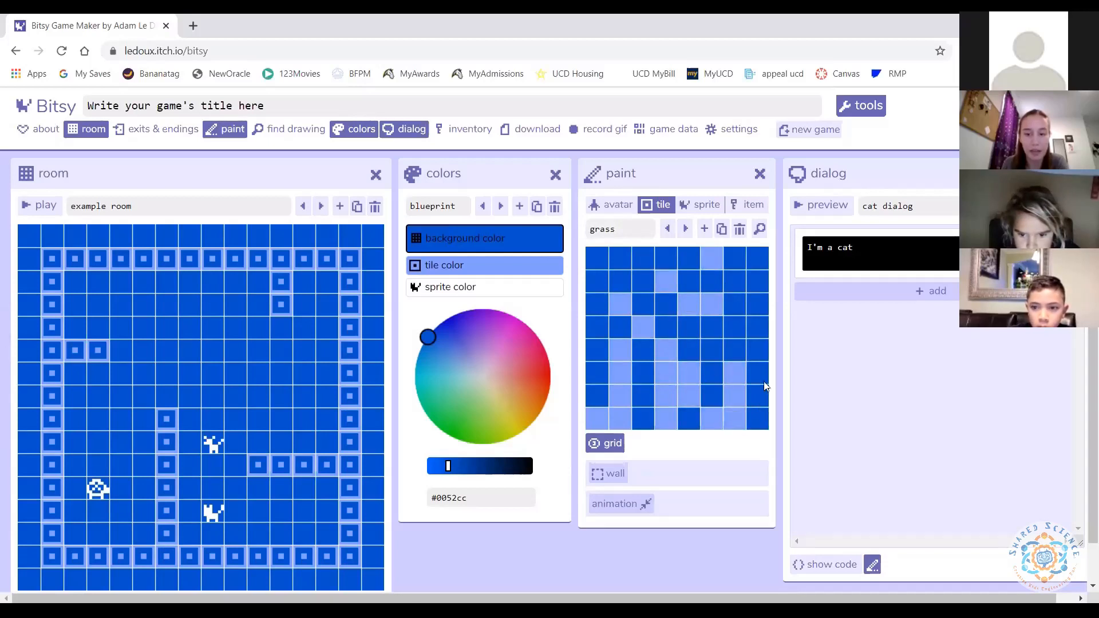
{"action": "left_click", "coordinate": [757, 404]}
{"action": "left_click", "coordinate": [757, 418]}
{"action": "left_click", "coordinate": [596, 380]}
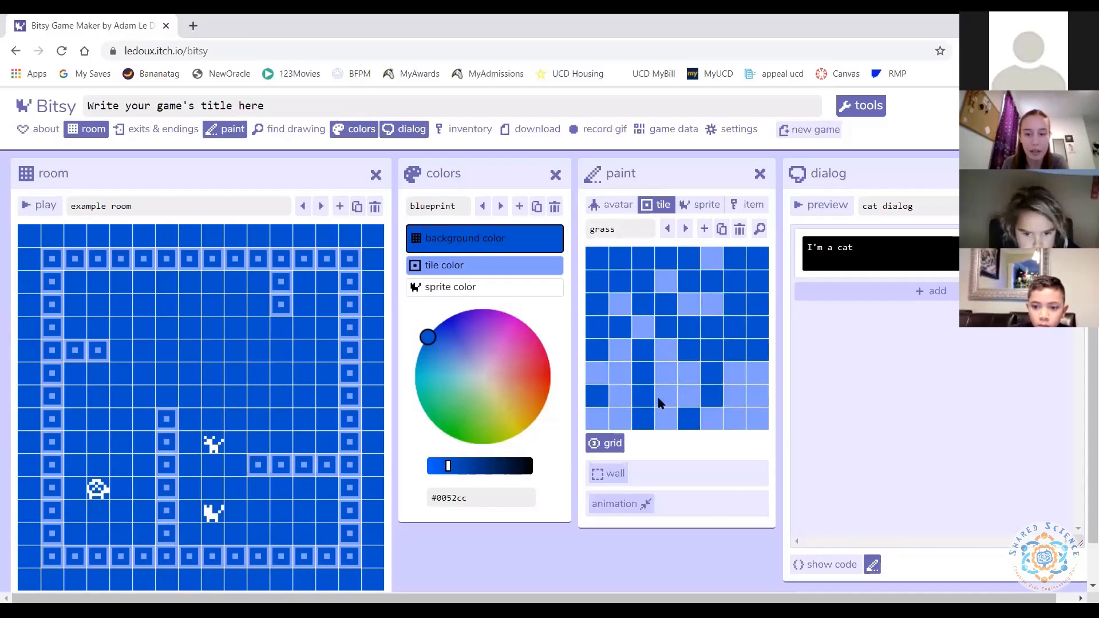
{"action": "mouse_move", "coordinate": [272, 404]}
{"action": "left_mouse_down"}
{"action": "mouse_move", "coordinate": [213, 398]}
{"action": "mouse_move", "coordinate": [255, 374]}
{"action": "mouse_move", "coordinate": [238, 374]}
{"action": "mouse_move", "coordinate": [263, 355]}
{"action": "mouse_move", "coordinate": [306, 380]}
{"action": "mouse_move", "coordinate": [308, 402]}
{"action": "left_mouse_up"}
{"action": "left_click", "coordinate": [307, 377]}
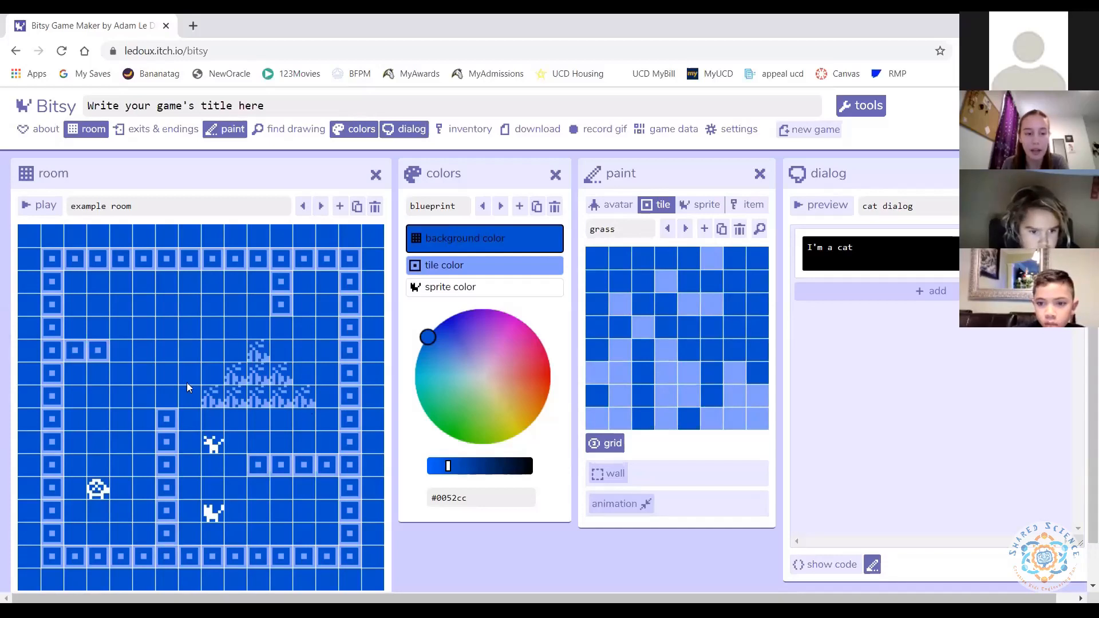
- Refine the grass tile's blades, filling more base pixels, adding a blade at the right edge and erasing the top-row pixel
{"action": "left_click", "coordinate": [668, 280]}
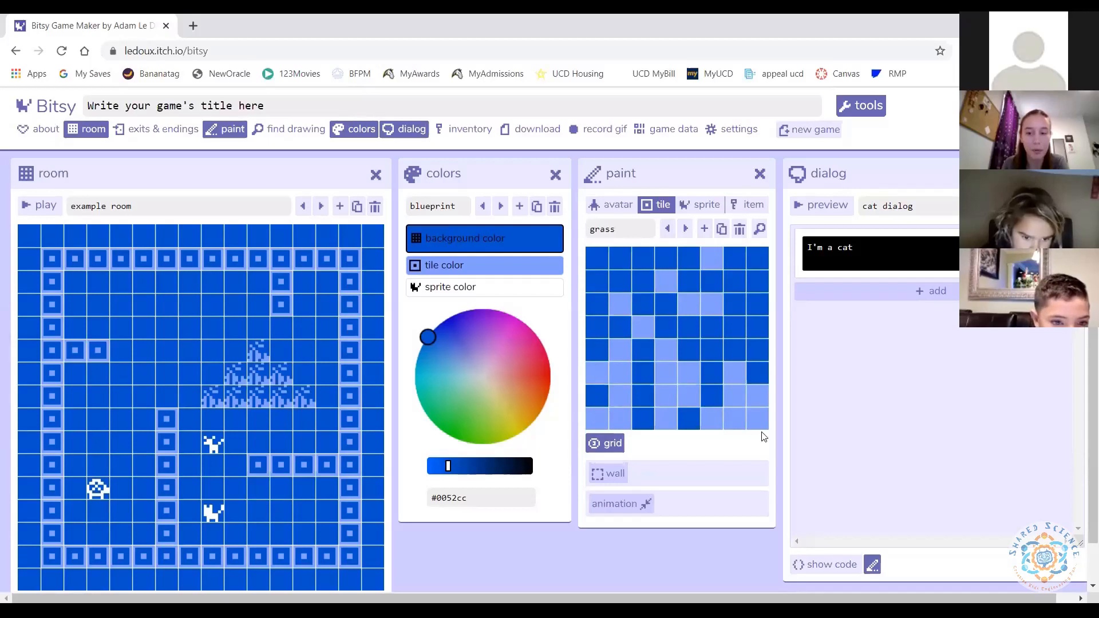
{"action": "left_click", "coordinate": [594, 391]}
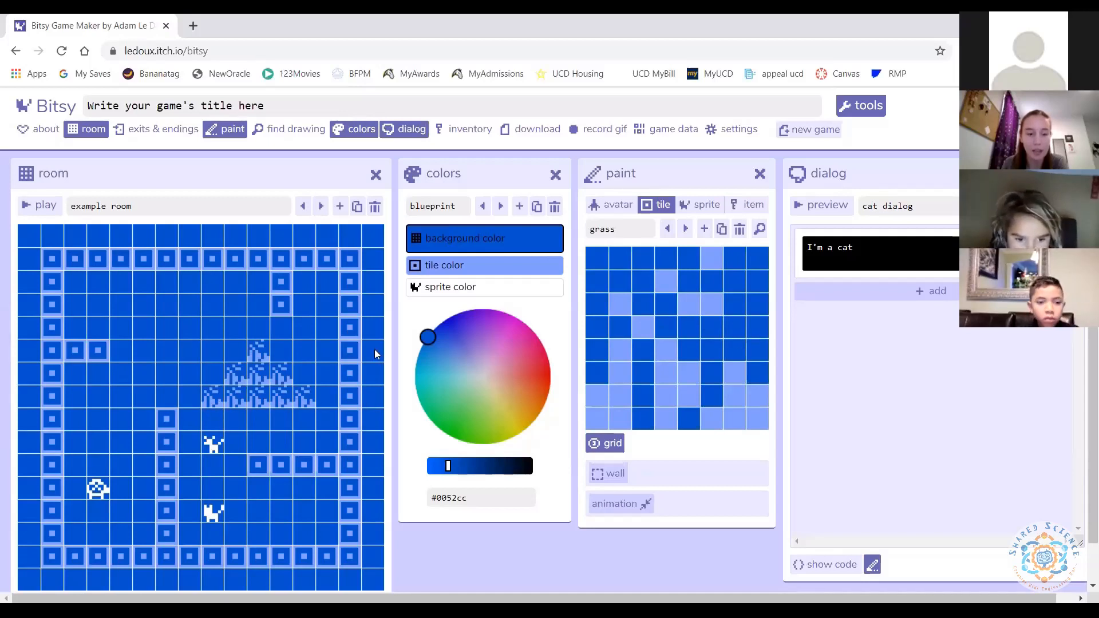
{"action": "left_click", "coordinate": [755, 333]}
{"action": "left_click", "coordinate": [739, 350]}
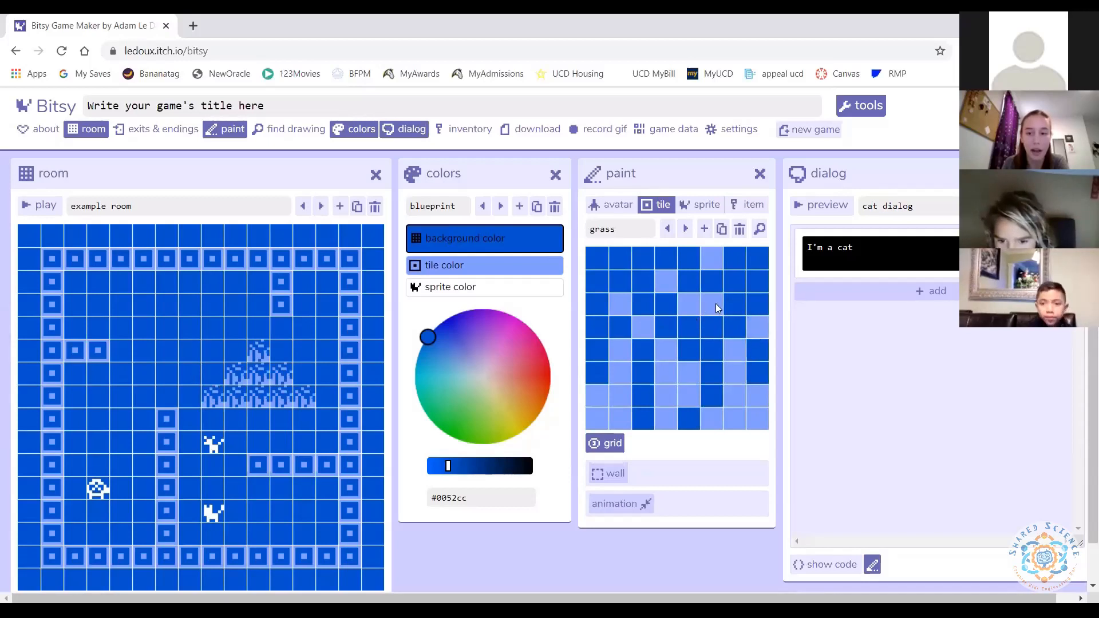
{"action": "left_click", "coordinate": [668, 351]}
{"action": "left_click", "coordinate": [643, 395]}
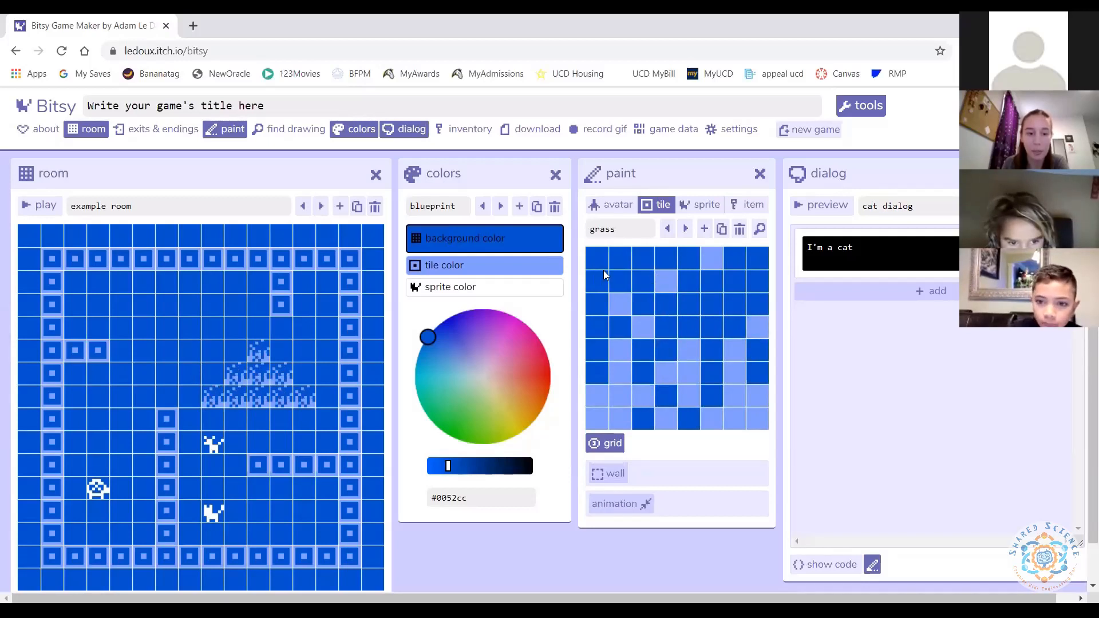
{"action": "left_click", "coordinate": [712, 305]}
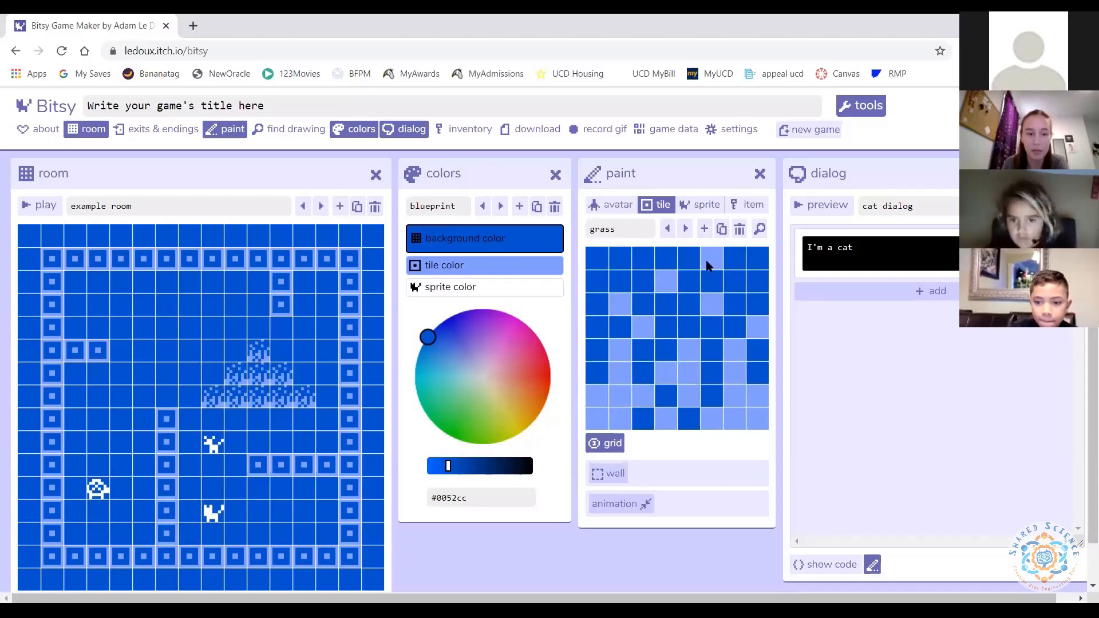
{"action": "left_click", "coordinate": [708, 265]}
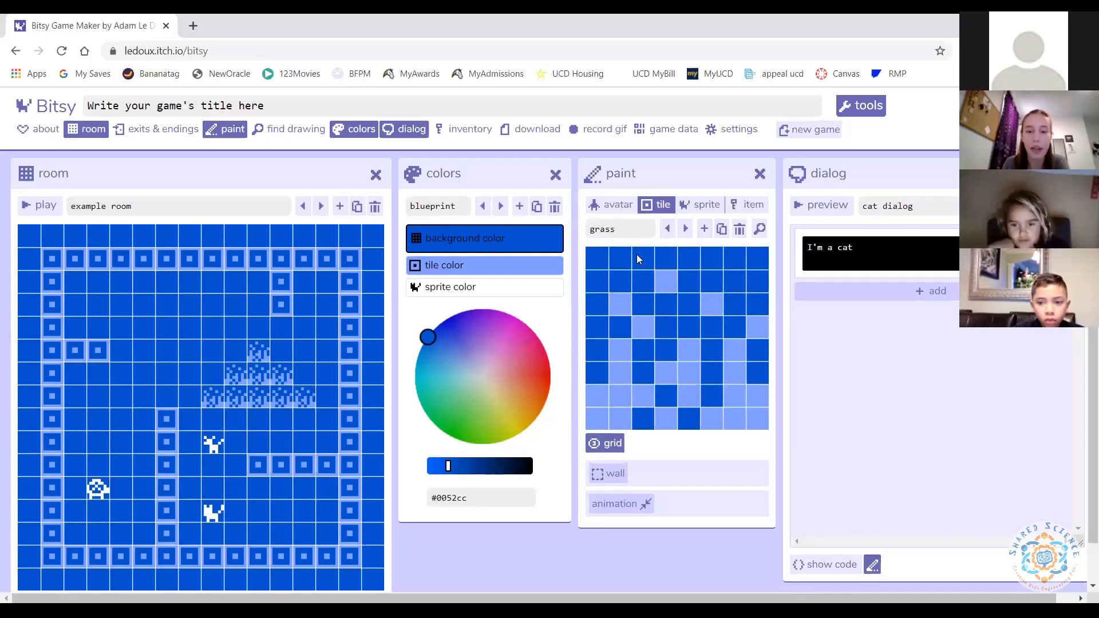
{"action": "left_click", "coordinate": [667, 229]}
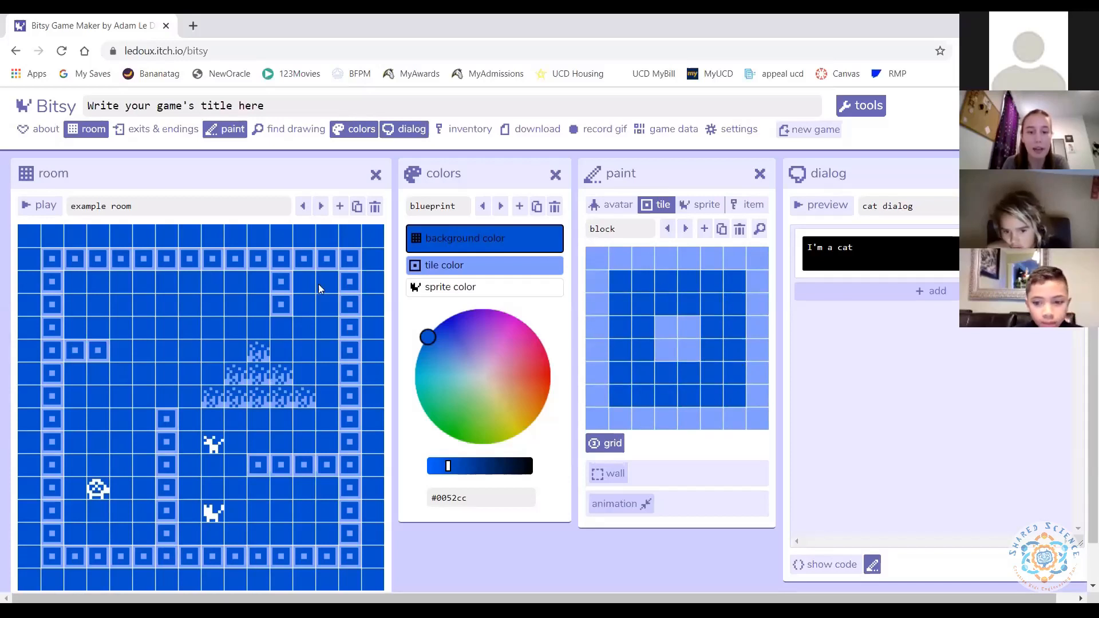
{"action": "left_click", "coordinate": [686, 233]}
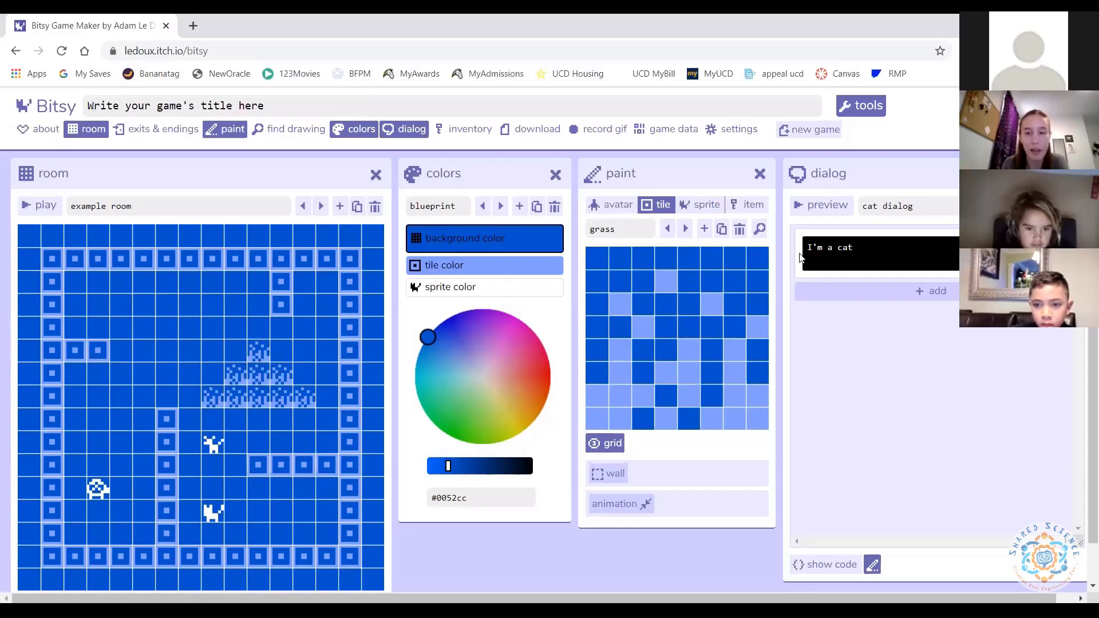
- Add another tile, draw a symmetrical tree with a two-pixel-wide trunk and sloping branches, and place it below the room's left upper wall
{"action": "left_click", "coordinate": [705, 229]}
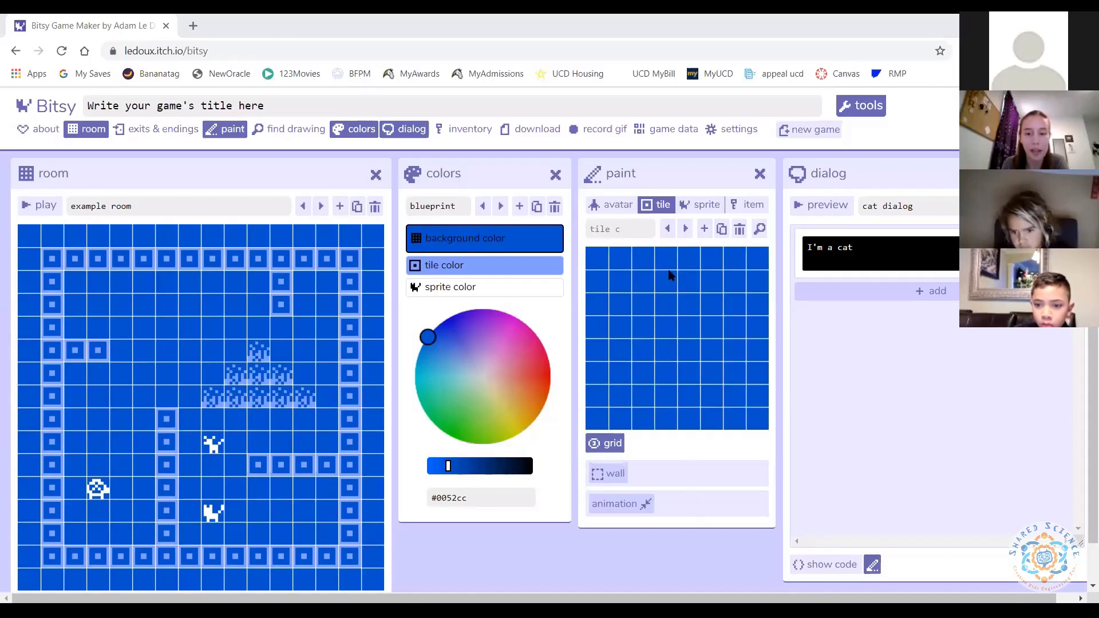
{"action": "left_click_drag", "start_coordinate": [688, 356], "coordinate": [689, 421]}
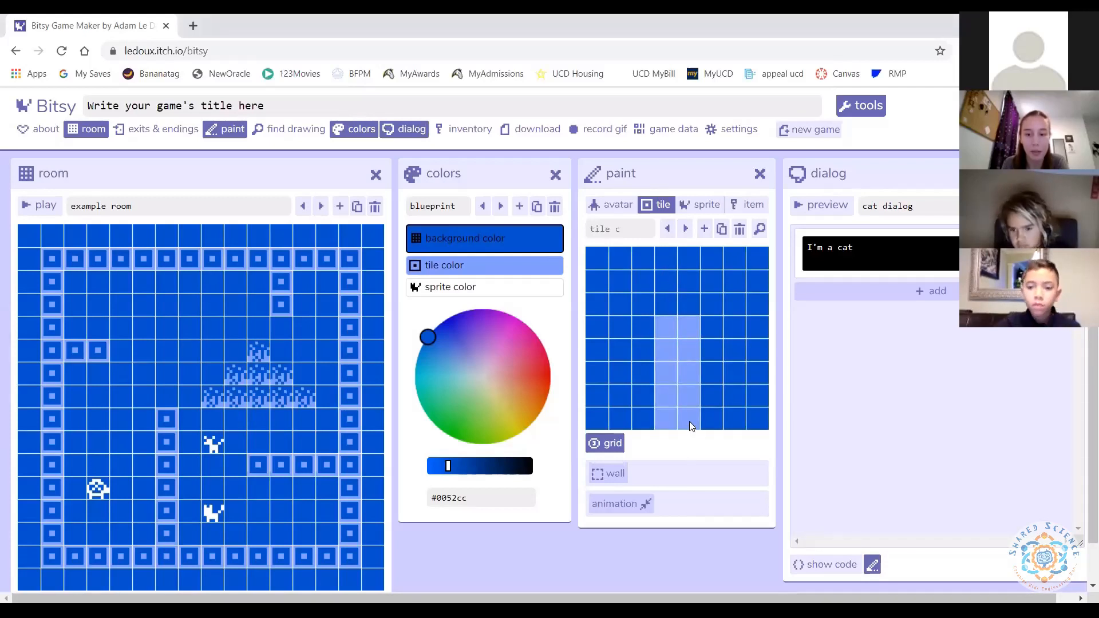
{"action": "left_click", "coordinate": [606, 331]}
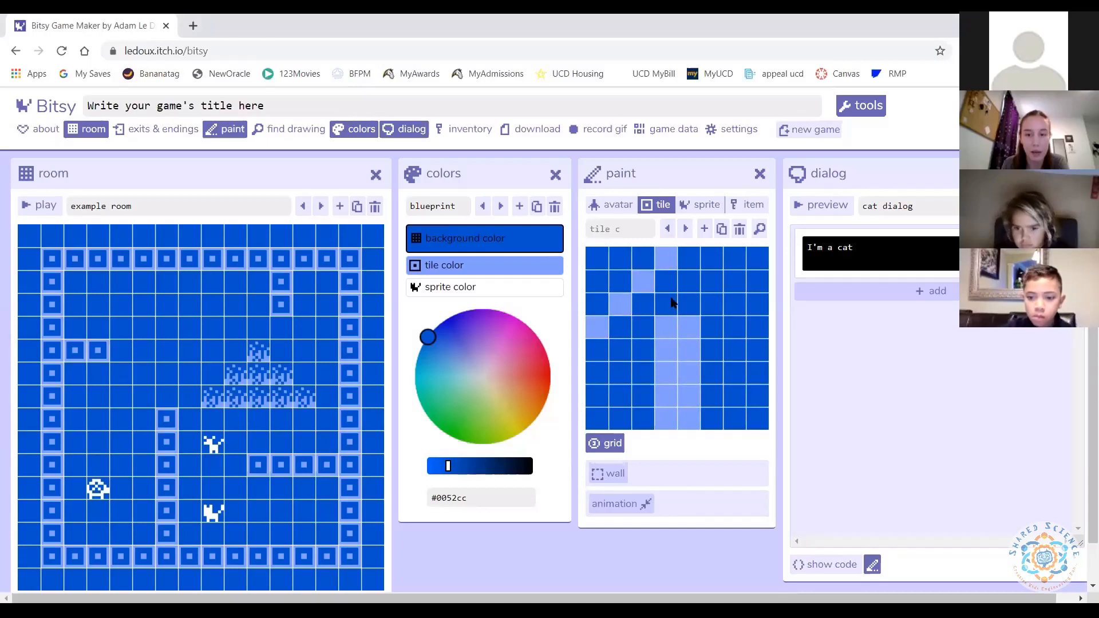
{"action": "left_click", "coordinate": [690, 260]}
{"action": "left_click", "coordinate": [623, 375]}
{"action": "left_click", "coordinate": [726, 372]}
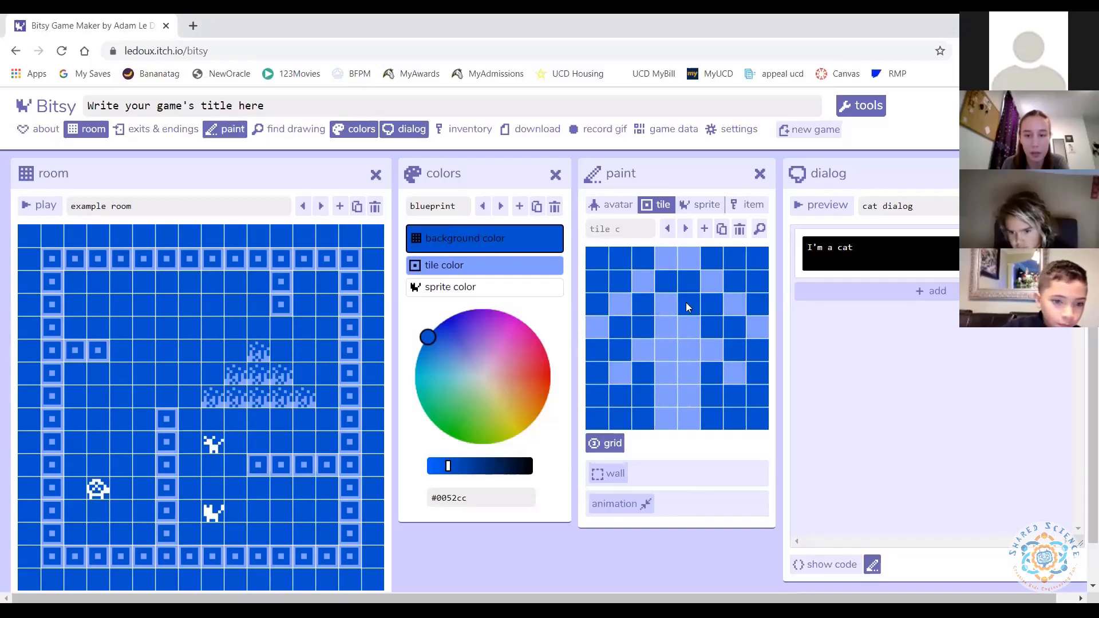
{"action": "left_click", "coordinate": [671, 283]}
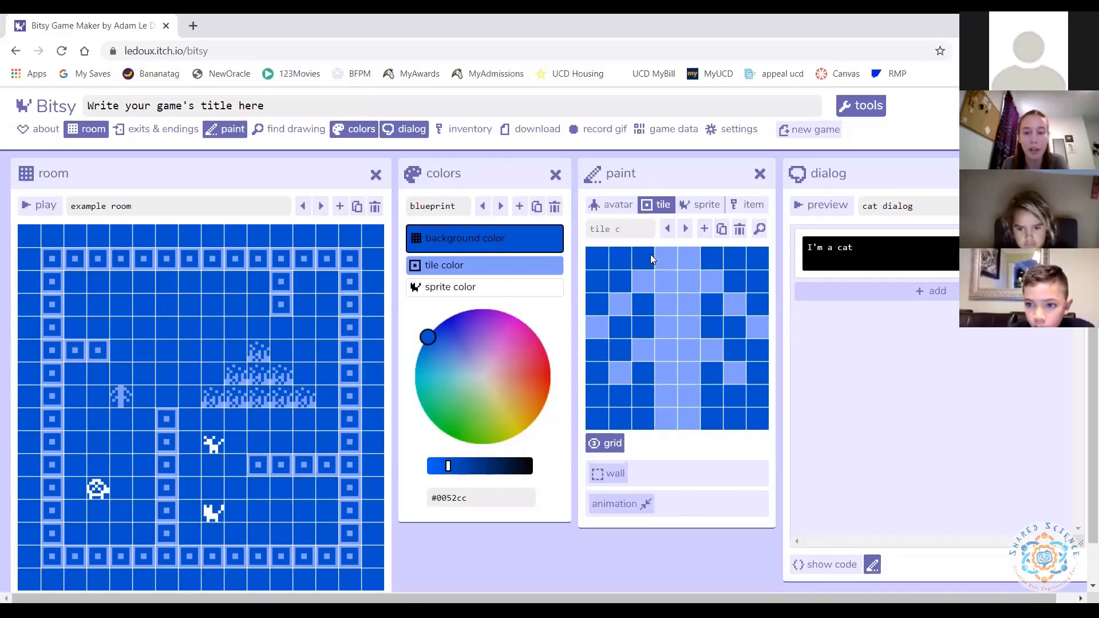
- Name the tree tile "tree stump" and erase the branches on both sides, leaving only the two-pixel-wide trunk
{"action": "left_click", "coordinate": [633, 228]}
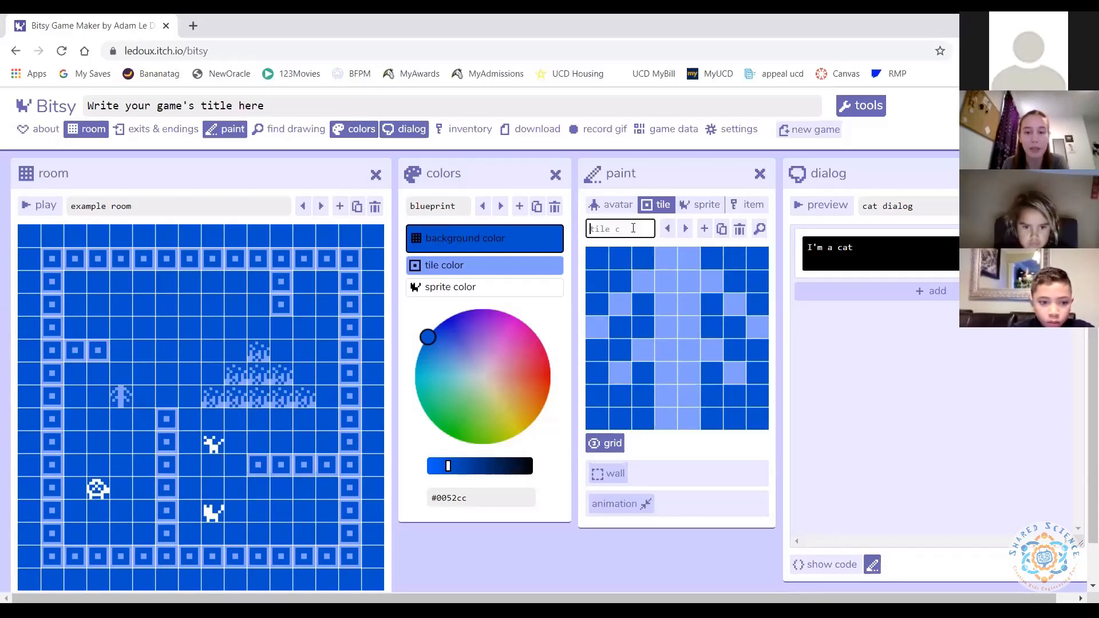
{"action": "type", "text": "tree stump"}
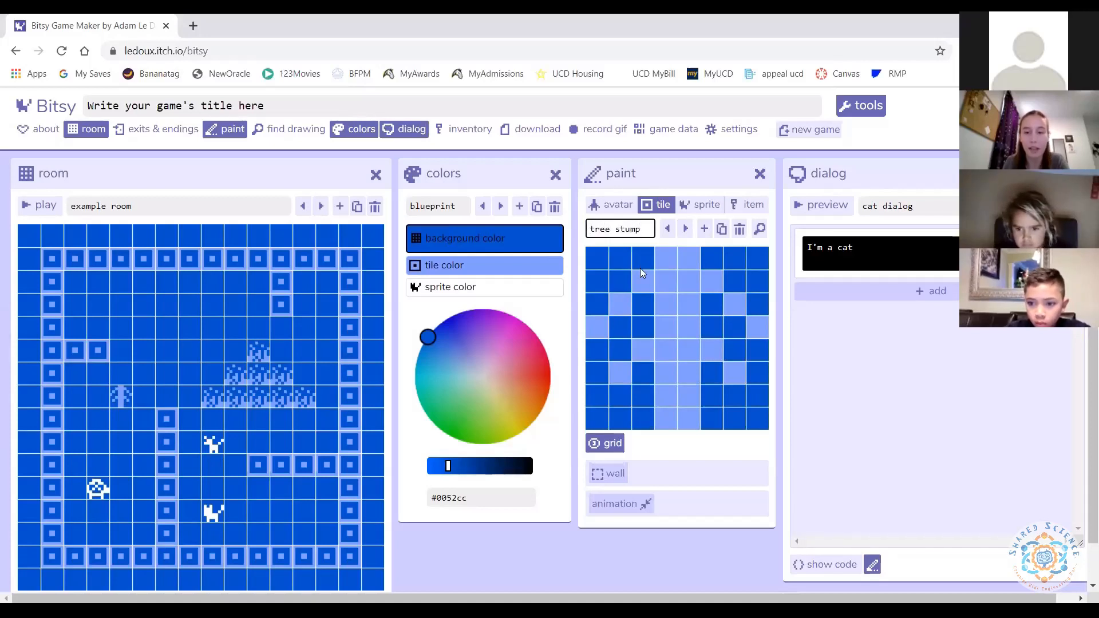
{"action": "mouse_move", "coordinate": [641, 266]}
{"action": "left_mouse_down"}
{"action": "mouse_move", "coordinate": [639, 344]}
{"action": "mouse_move", "coordinate": [626, 379]}
{"action": "left_mouse_up"}
{"action": "mouse_move", "coordinate": [626, 379]}
{"action": "left_mouse_down"}
{"action": "mouse_move", "coordinate": [643, 376]}
{"action": "mouse_move", "coordinate": [644, 268]}
{"action": "left_mouse_up"}
{"action": "left_click", "coordinate": [620, 304]}
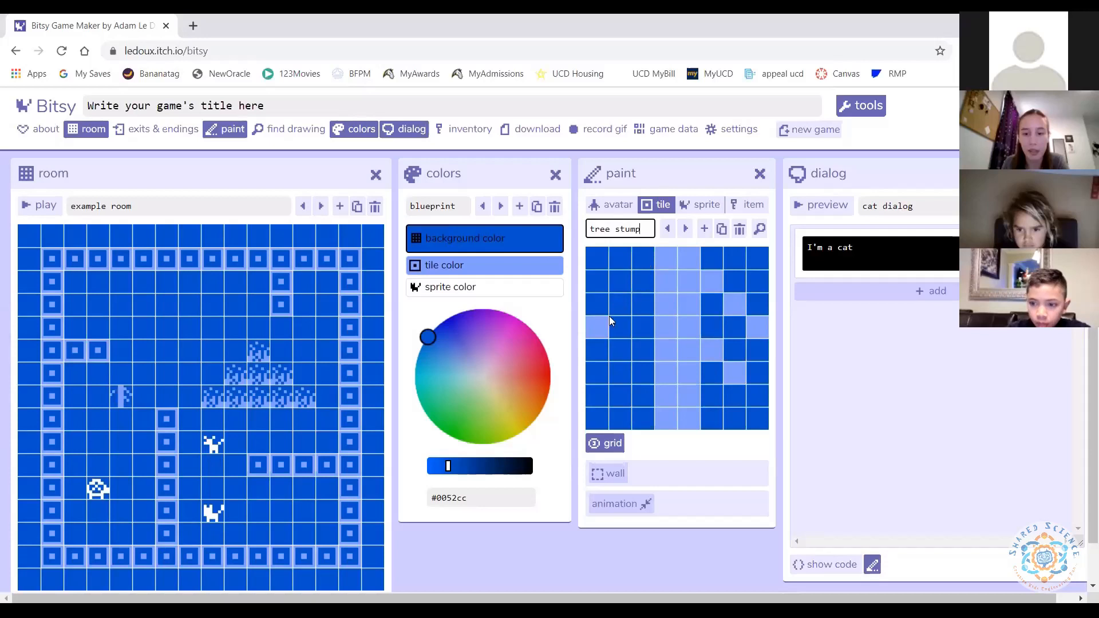
{"action": "left_click", "coordinate": [736, 305]}
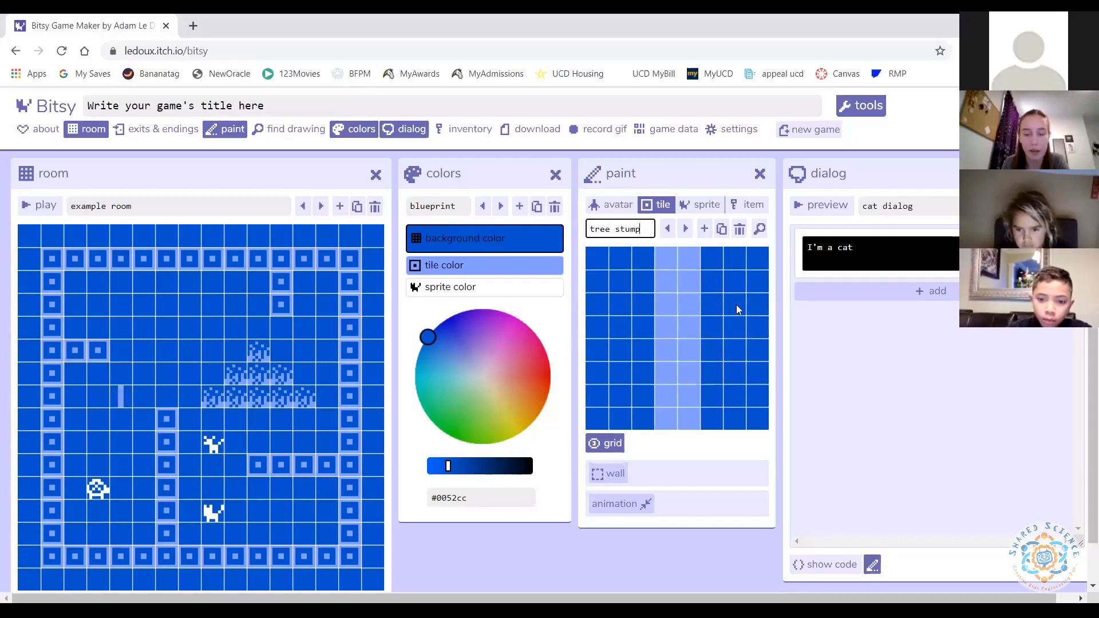
- Add a tile named "treetop" and draw its two-pixel trunk base with a short branch sloping down on each side
{"action": "left_click", "coordinate": [703, 229]}
{"action": "left_click", "coordinate": [616, 229]}
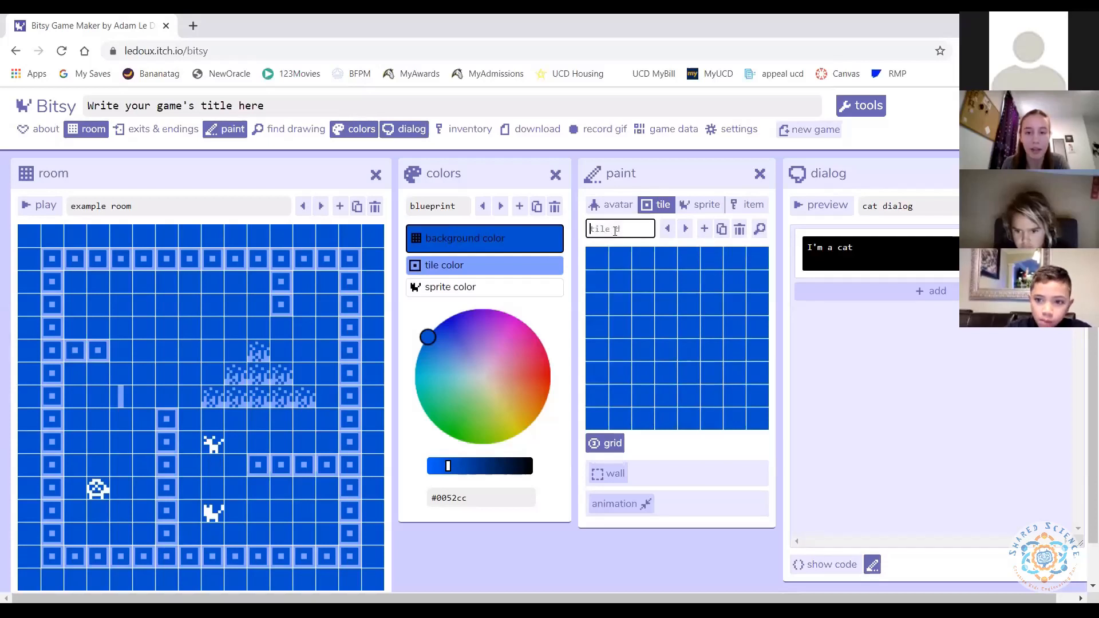
{"action": "type", "text": "treetop"}
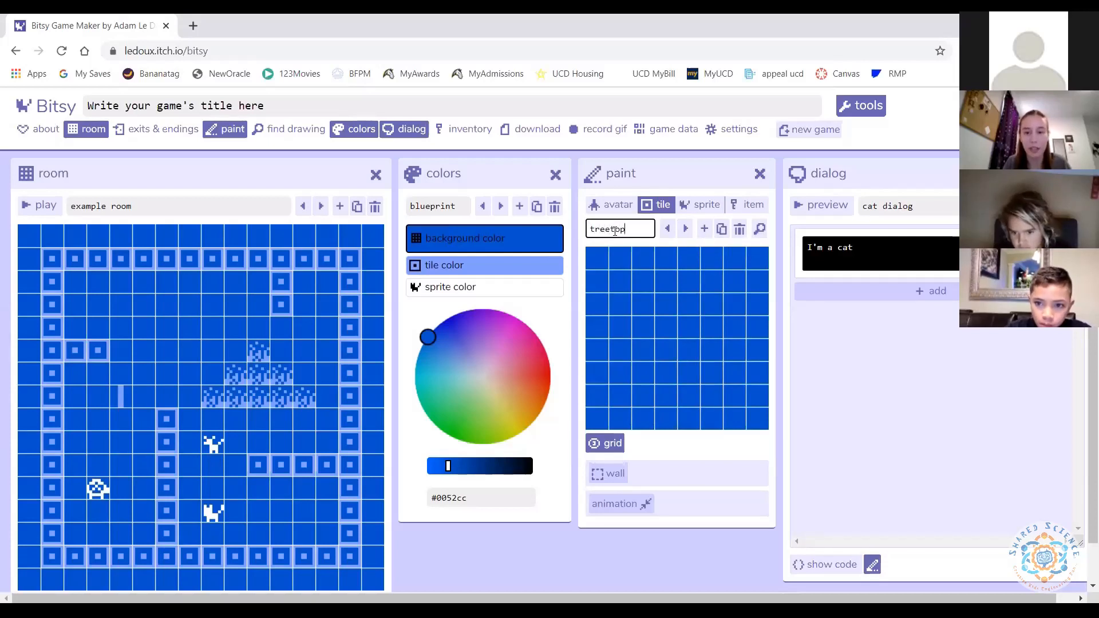
{"action": "left_click", "coordinate": [669, 419]}
{"action": "left_click", "coordinate": [685, 424]}
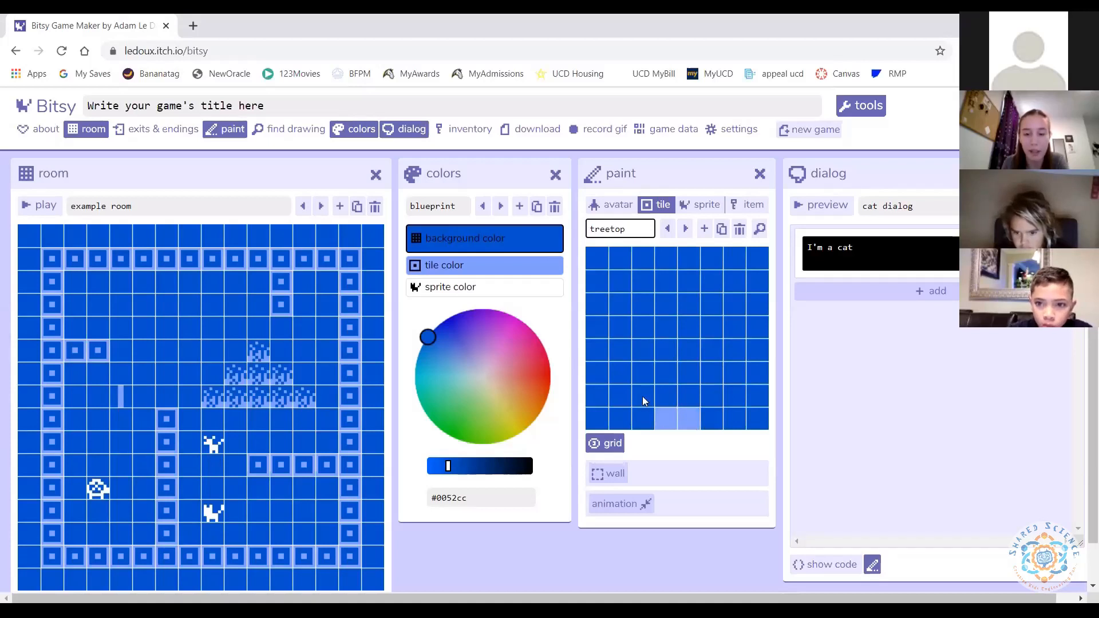
{"action": "left_click", "coordinate": [624, 401]}
{"action": "left_click", "coordinate": [736, 415]}
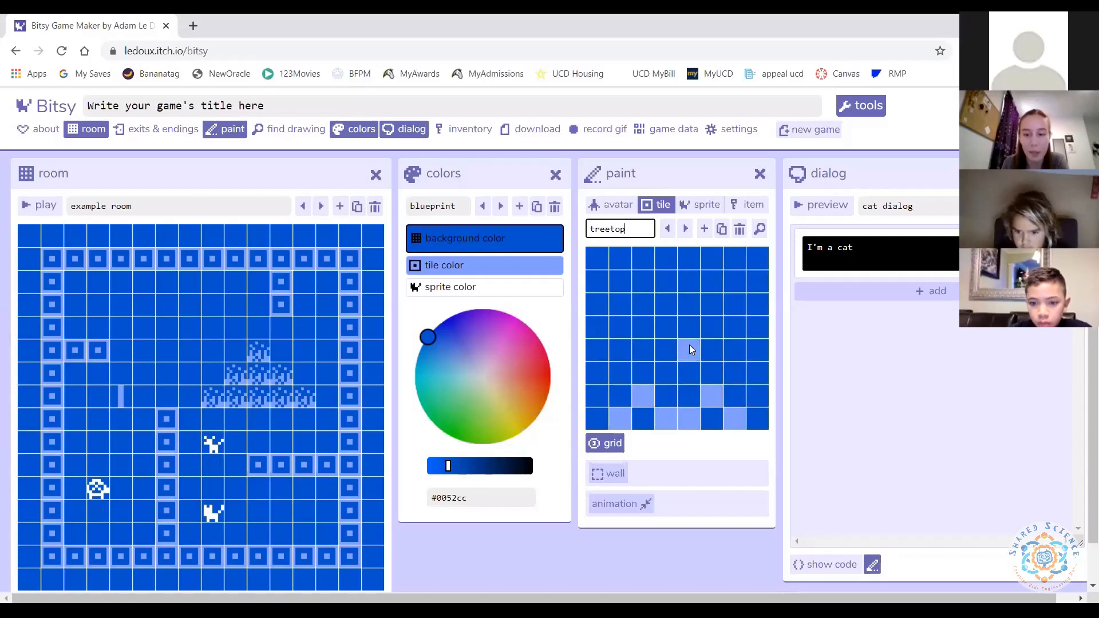
- Draw the treetop's middle branches, sloping symmetrically from the trunk in the fourth row down to both tile edges
{"action": "left_click", "coordinate": [735, 349]}
{"action": "left_click", "coordinate": [757, 373]}
{"action": "left_click", "coordinate": [712, 328]}
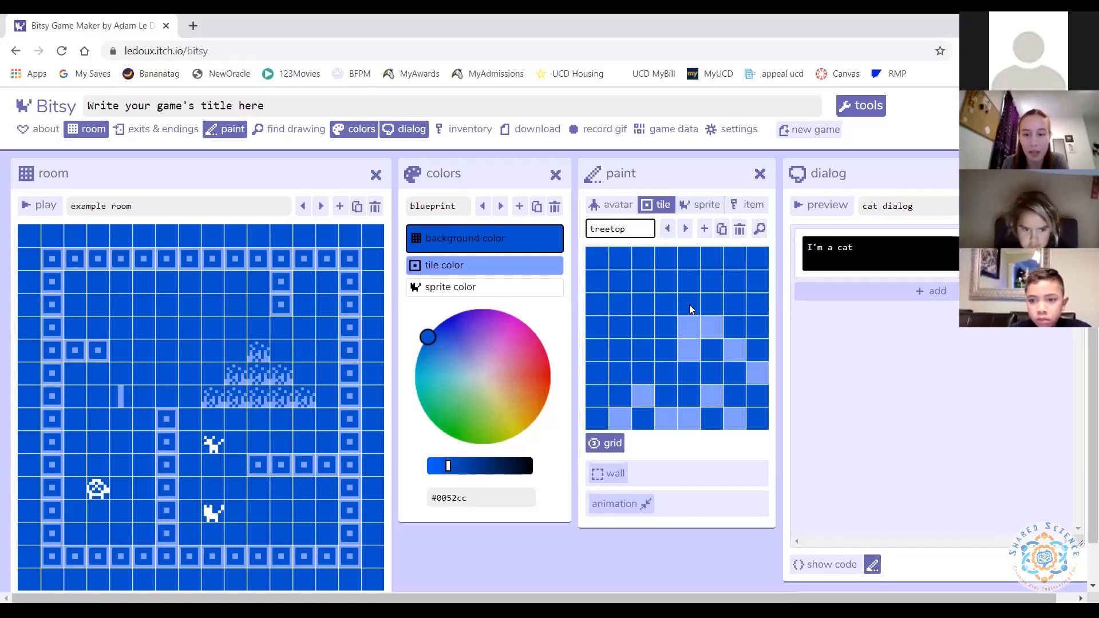
{"action": "left_click", "coordinate": [659, 334]}
{"action": "left_click", "coordinate": [614, 354]}
{"action": "left_click", "coordinate": [643, 327]}
{"action": "left_click", "coordinate": [596, 372]}
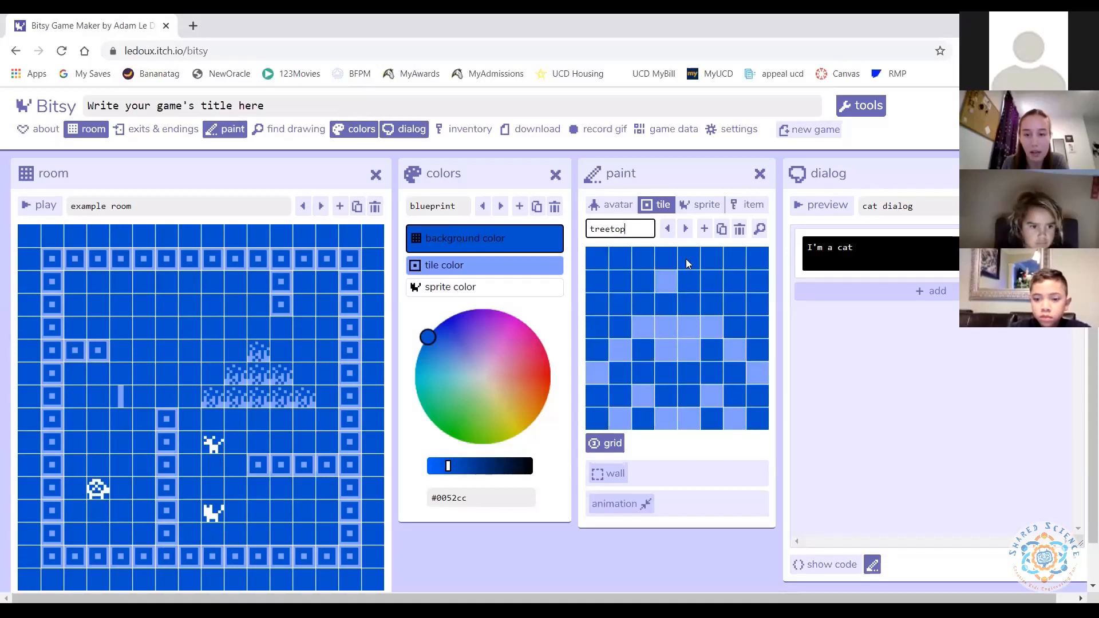
- Draw the treetop's upper branches, join the trunk through the full tile height, and place the treetop directly above the tree stump
{"action": "left_click", "coordinate": [688, 279]}
{"action": "left_click", "coordinate": [685, 260]}
{"action": "left_click", "coordinate": [667, 259]}
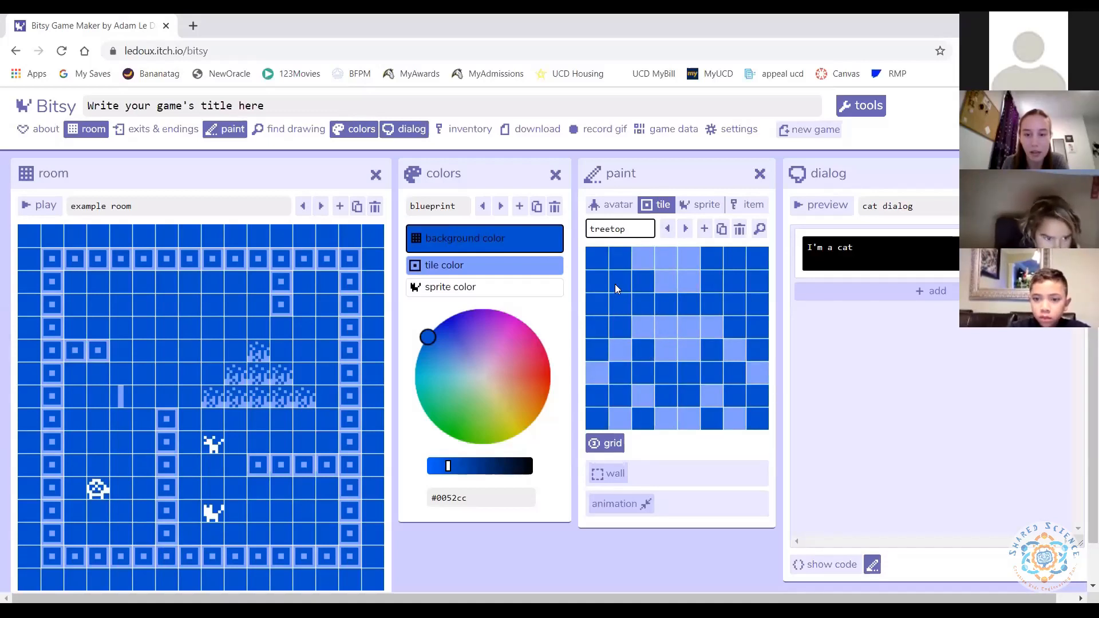
{"action": "left_click", "coordinate": [615, 284]}
{"action": "left_click", "coordinate": [597, 304]}
{"action": "left_click", "coordinate": [757, 304]}
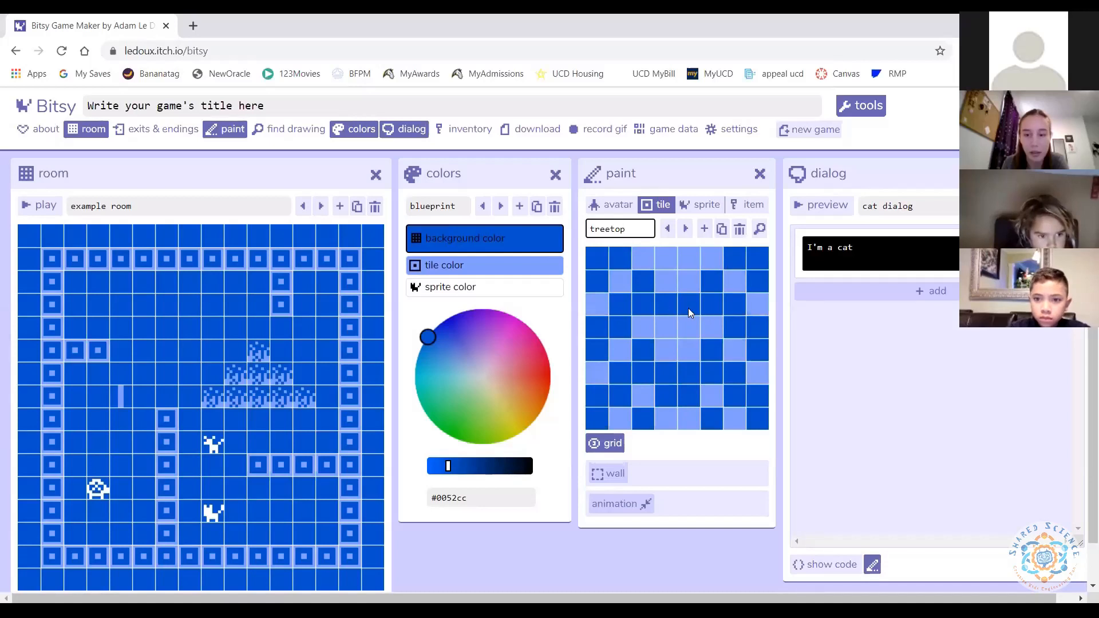
{"action": "left_click", "coordinate": [666, 304]}
{"action": "left_click", "coordinate": [689, 304]}
{"action": "left_click", "coordinate": [666, 401]}
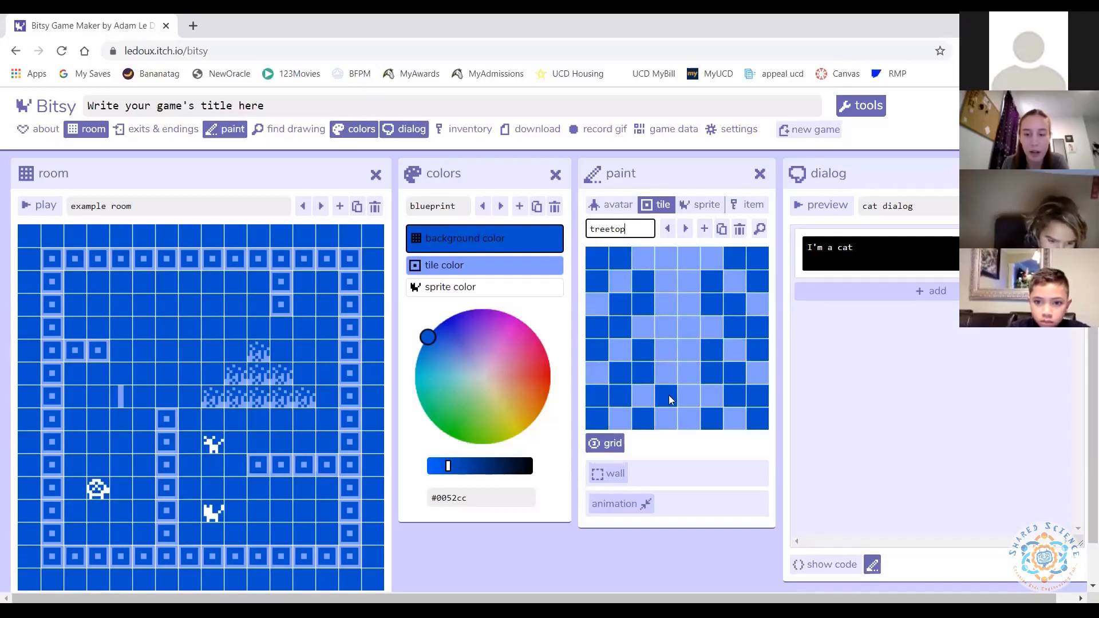
{"action": "left_click", "coordinate": [120, 377]}
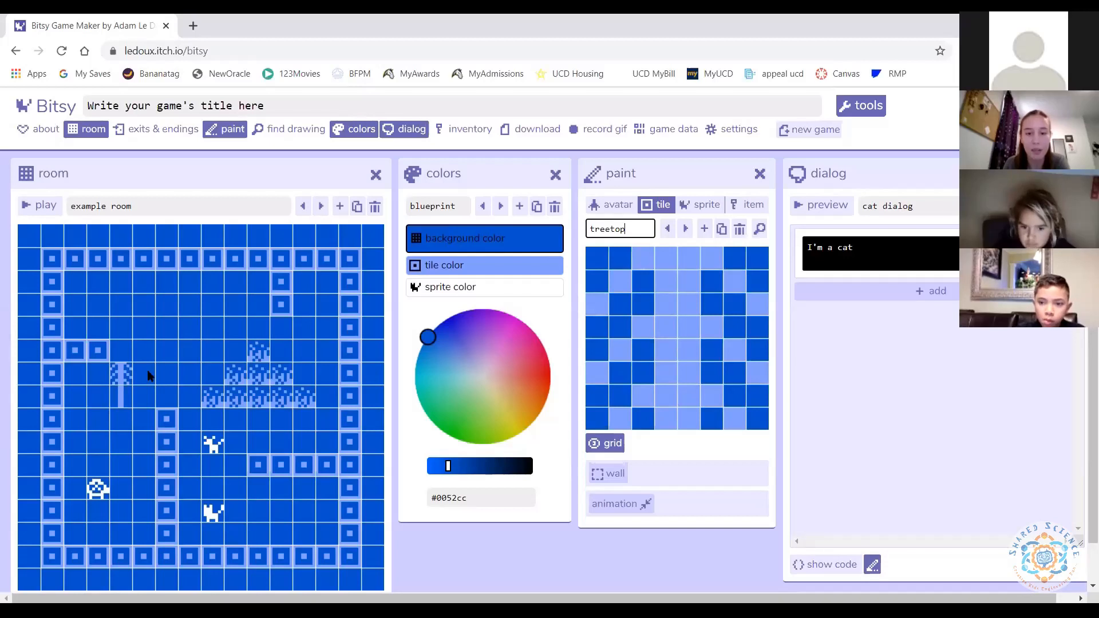
- Show the find drawing panel and place it between the paint and dialog panels
{"action": "left_click", "coordinate": [703, 455]}
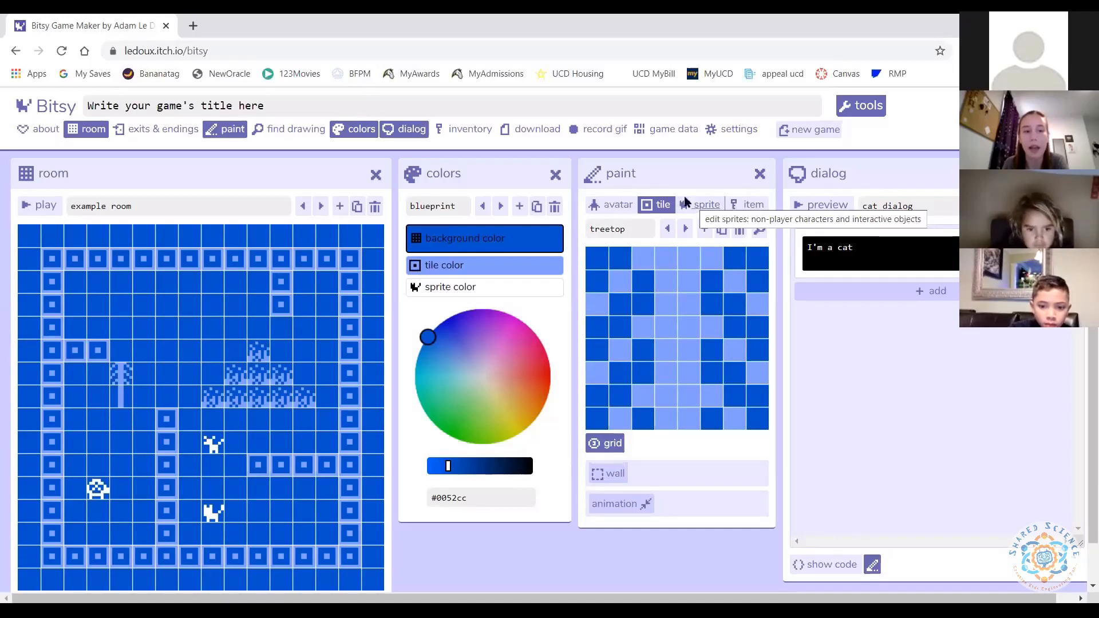
{"action": "left_click", "coordinate": [282, 136]}
{"action": "left_click_drag", "start_coordinate": [990, 161], "coordinate": [690, 167]}
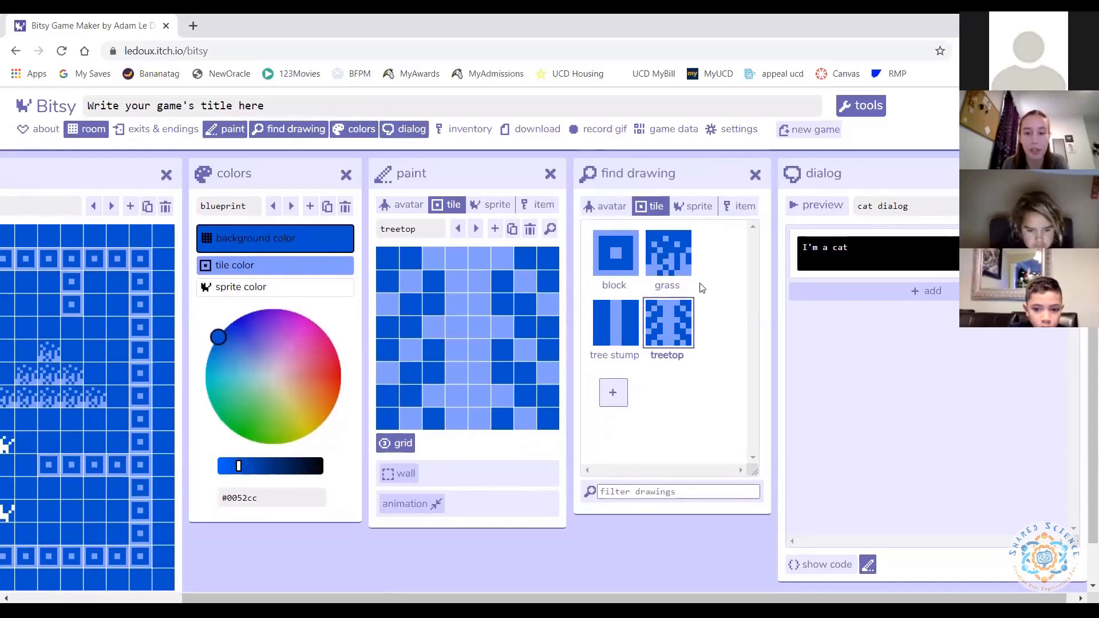
- Examine the block, grass, tree stump and treetop tiles one after another, finishing on the treetop tile
{"action": "left_click", "coordinate": [608, 321]}
{"action": "left_click", "coordinate": [667, 334]}
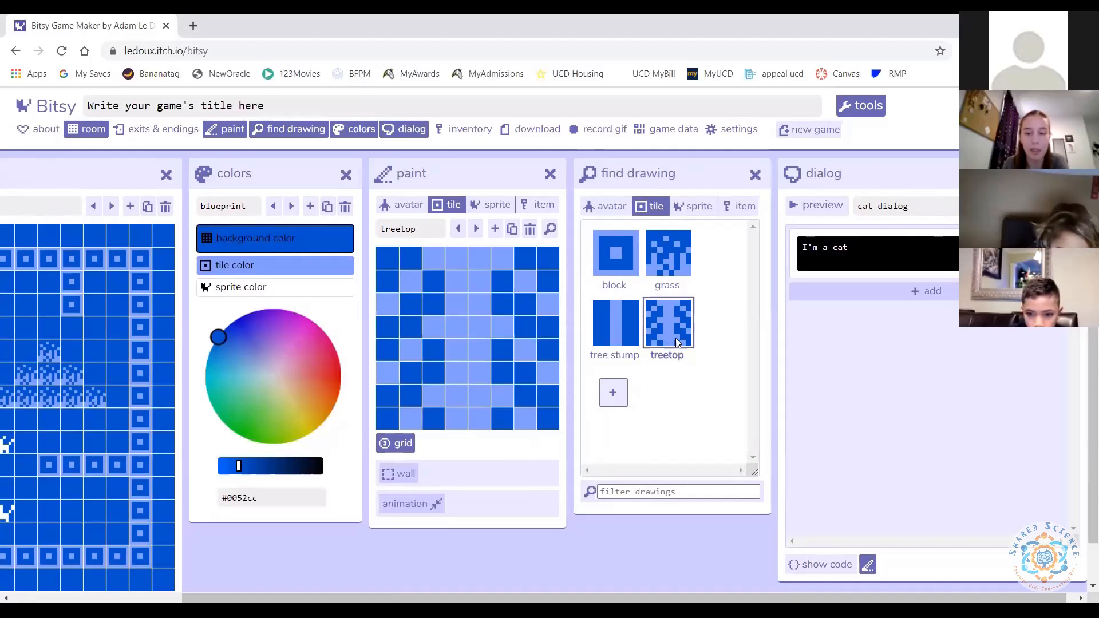
{"action": "left_click", "coordinate": [674, 252]}
{"action": "left_click", "coordinate": [622, 247]}
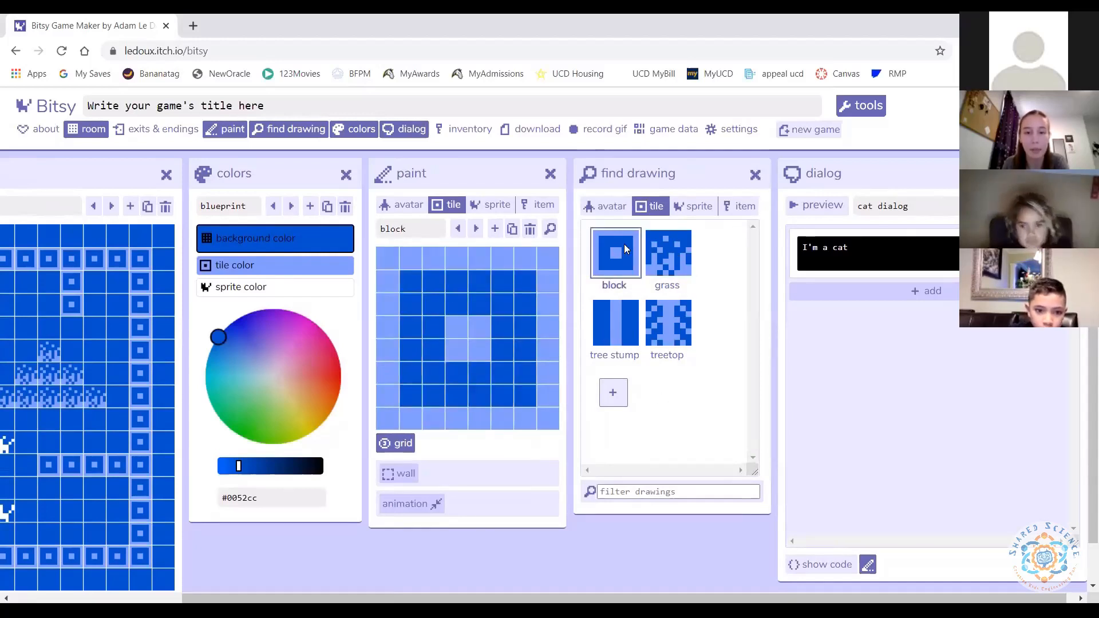
{"action": "left_click", "coordinate": [675, 269]}
{"action": "scroll", "coordinate": [777, 466], "scroll_direction": "left", "scroll_amount": 5}
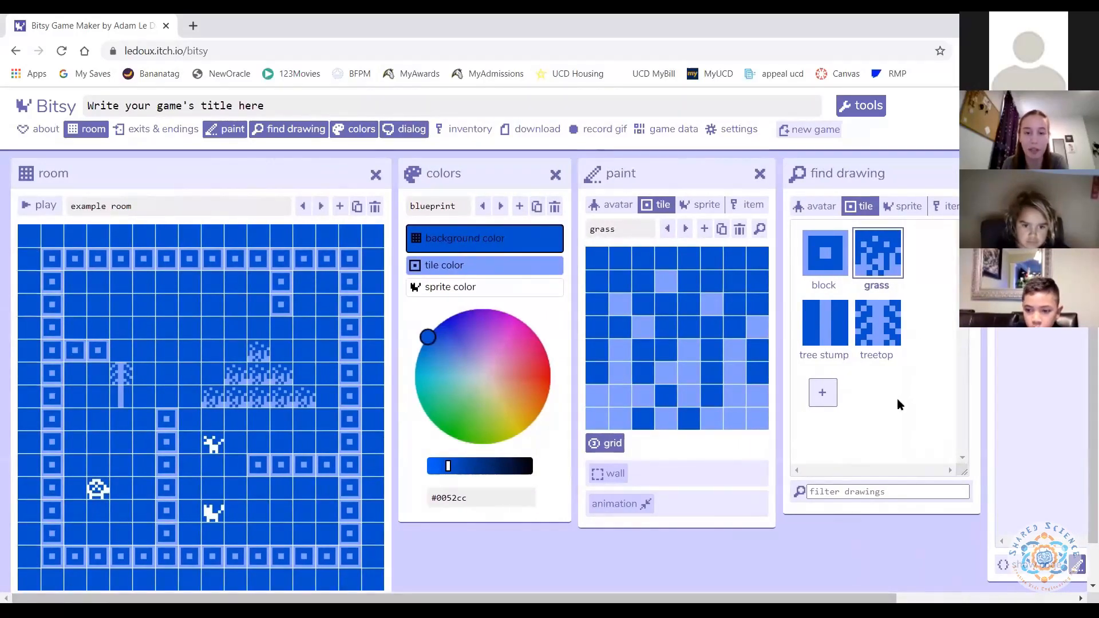
{"action": "left_click", "coordinate": [852, 323]}
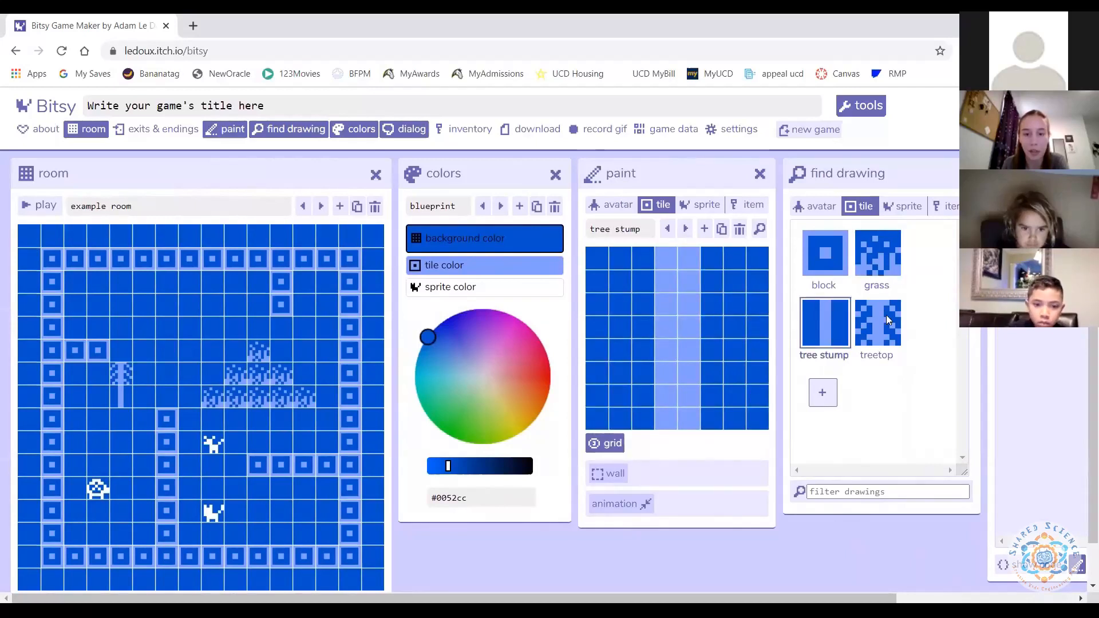
{"action": "left_click", "coordinate": [886, 315]}
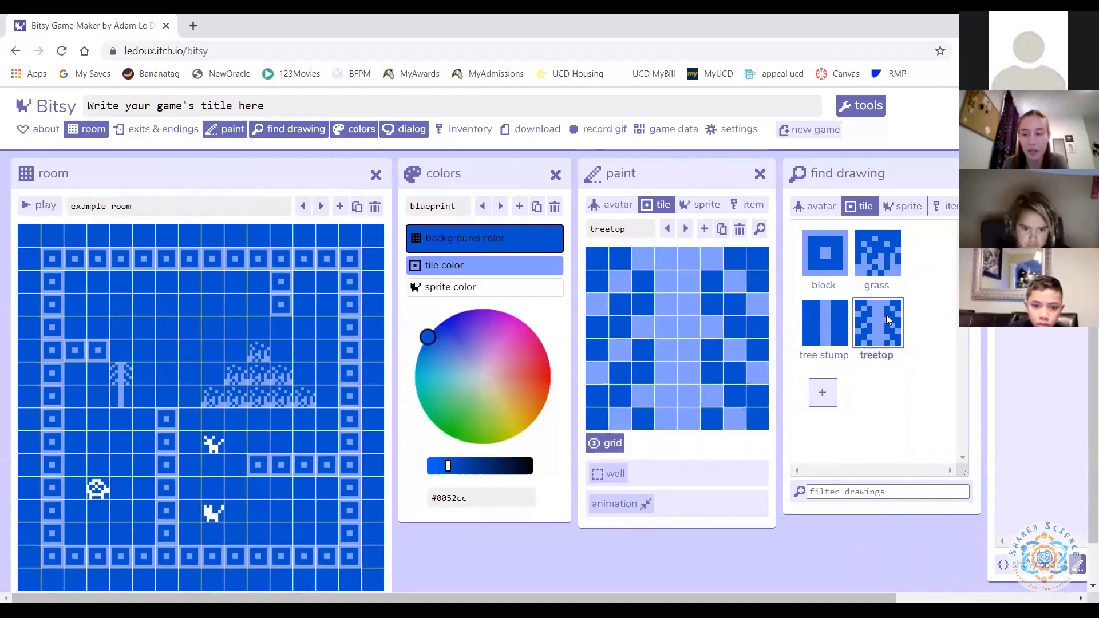
{"action": "left_click", "coordinate": [667, 228]}
{"action": "left_click", "coordinate": [667, 228]}
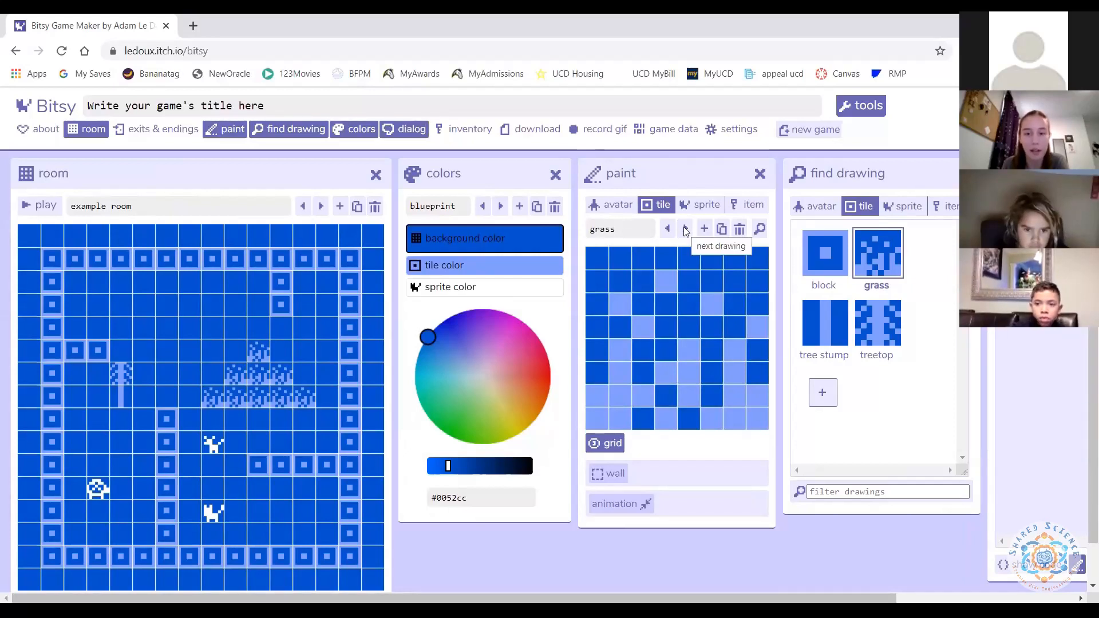
{"action": "left_click", "coordinate": [684, 229]}
{"action": "left_click", "coordinate": [685, 229]}
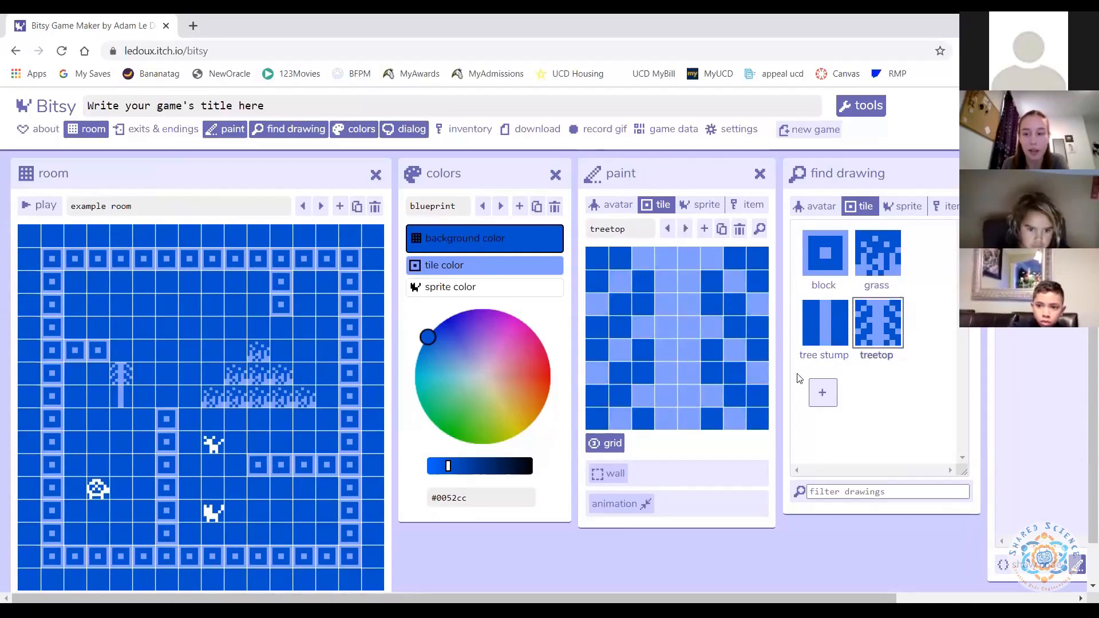
{"action": "left_click", "coordinate": [652, 260]}
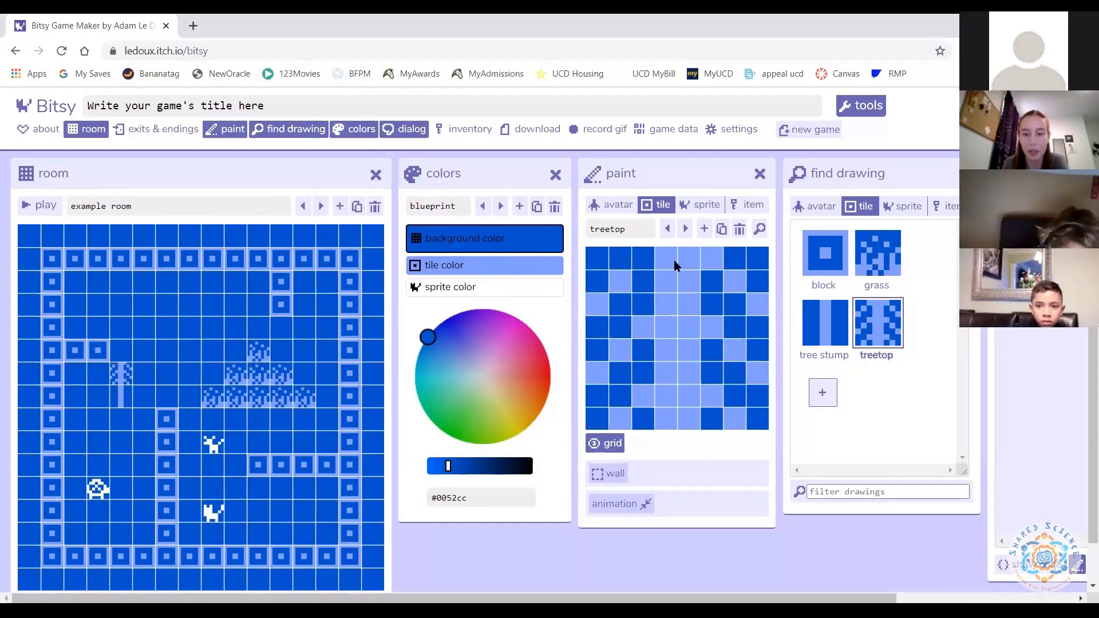
{"action": "left_click", "coordinate": [674, 260]}
{"action": "left_click", "coordinate": [698, 262]}
{"action": "left_click", "coordinate": [650, 260]}
{"action": "left_click_drag", "start_coordinate": [670, 260], "coordinate": [707, 264]}
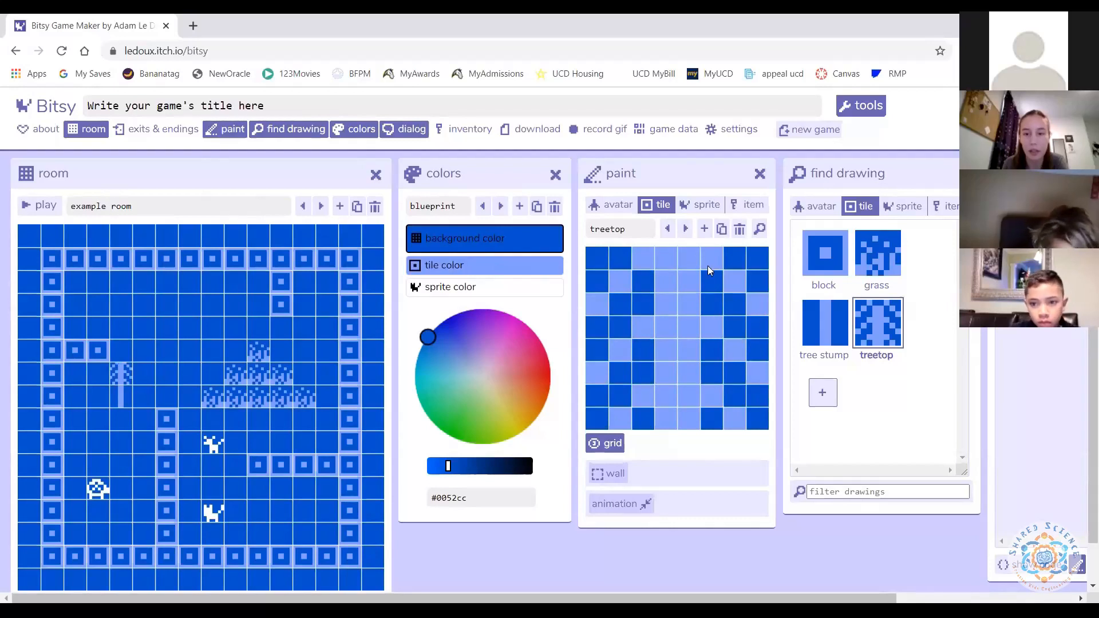
- Paint a single pixel in each top corner of the tree stump tile
{"action": "left_click", "coordinate": [667, 230]}
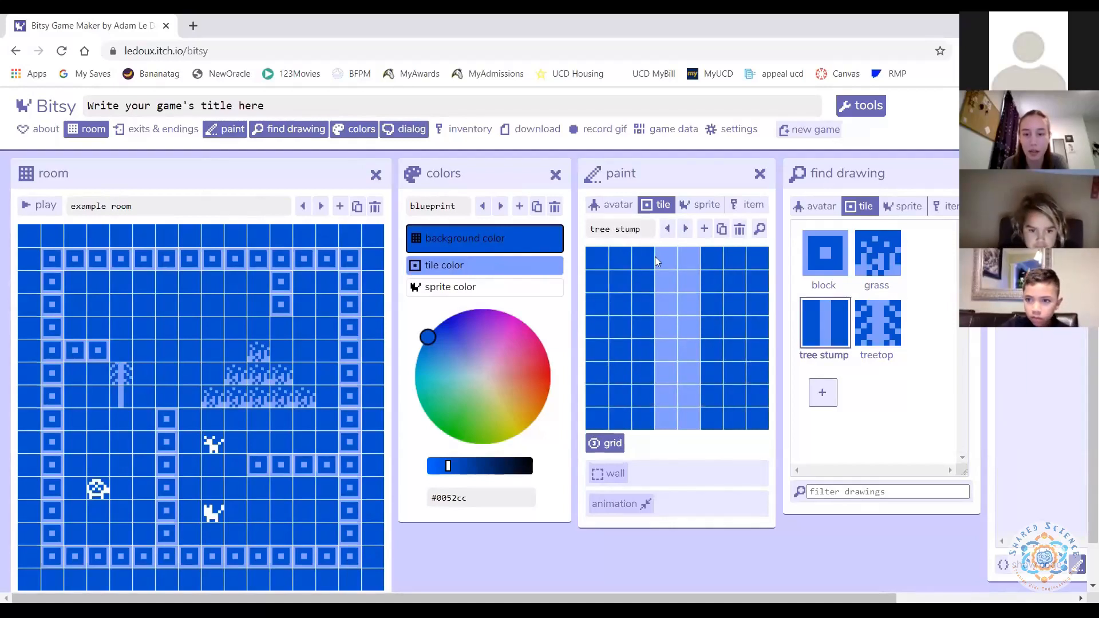
{"action": "left_click", "coordinate": [597, 267]}
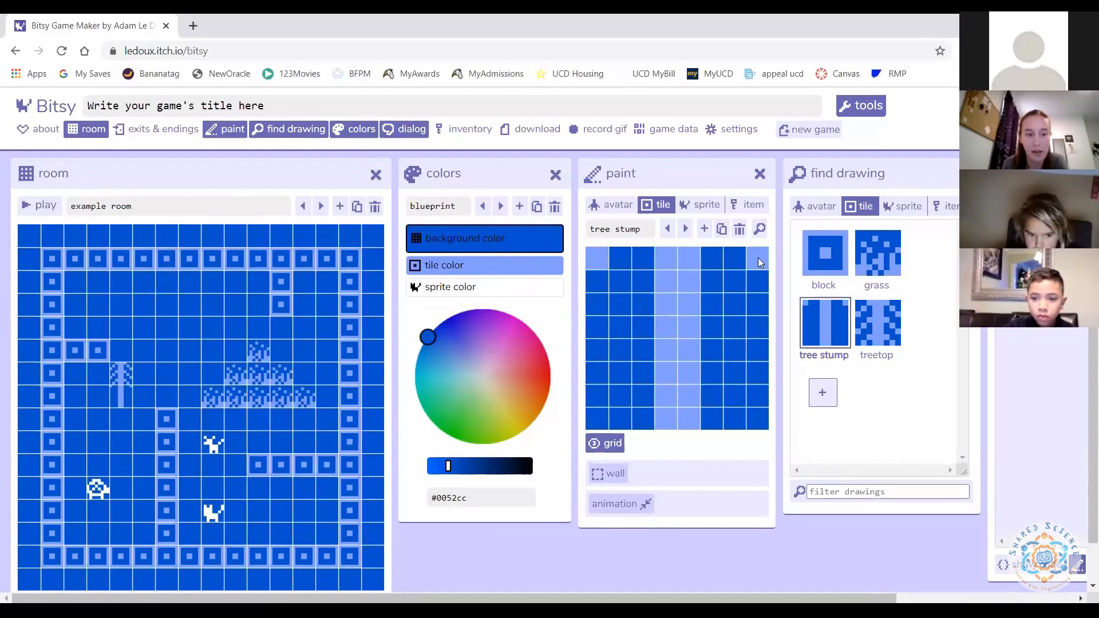
- Try widening the treetop's branches by filling the gaps beside the trunk in the second and fifth rows
{"action": "left_click", "coordinate": [685, 230]}
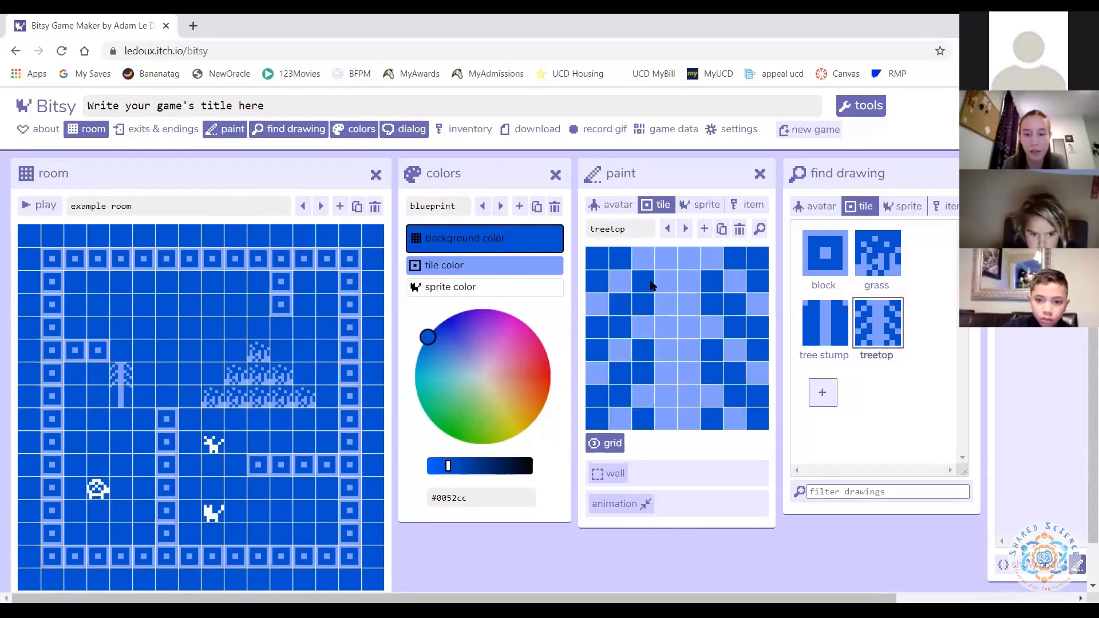
{"action": "left_click", "coordinate": [600, 371]}
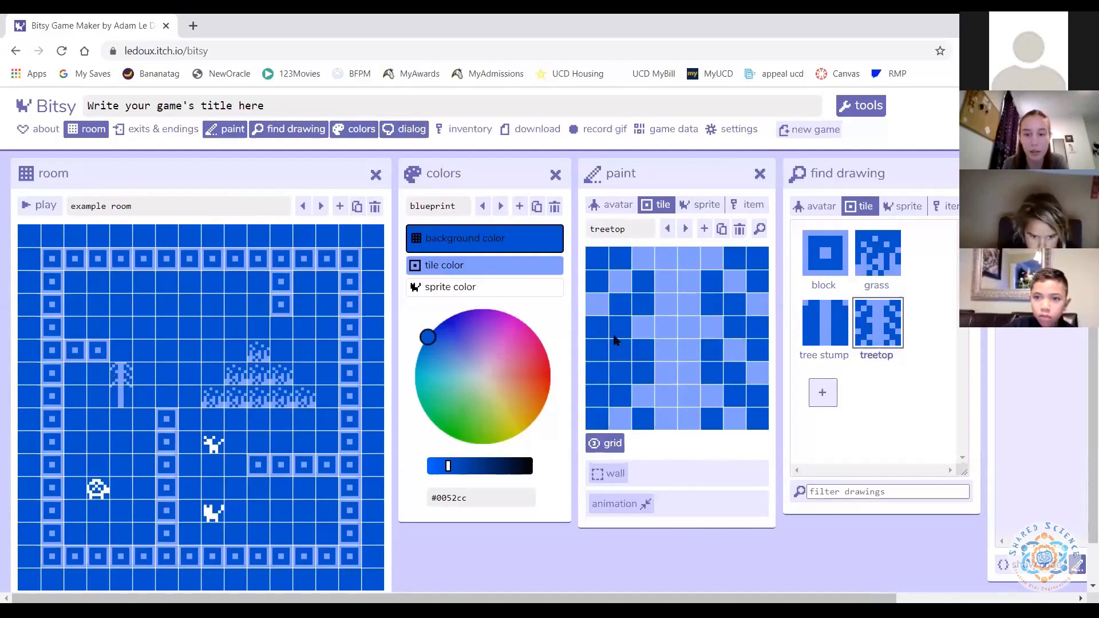
{"action": "left_click", "coordinate": [616, 333]}
{"action": "left_click", "coordinate": [635, 355]}
{"action": "left_click", "coordinate": [621, 357]}
{"action": "left_click", "coordinate": [605, 363]}
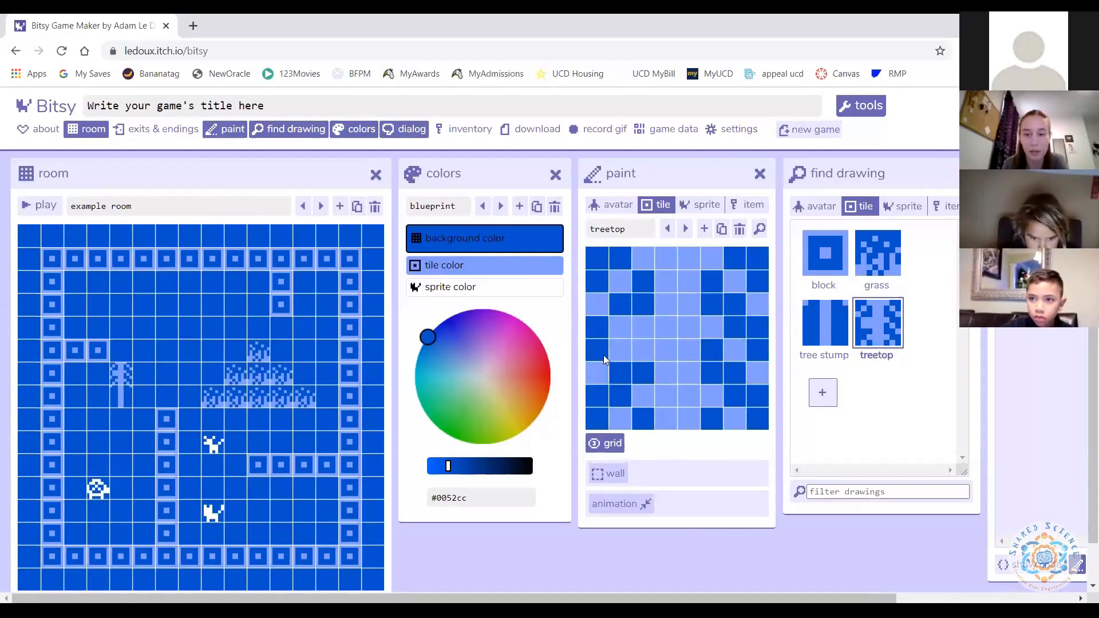
{"action": "left_click", "coordinate": [616, 327]}
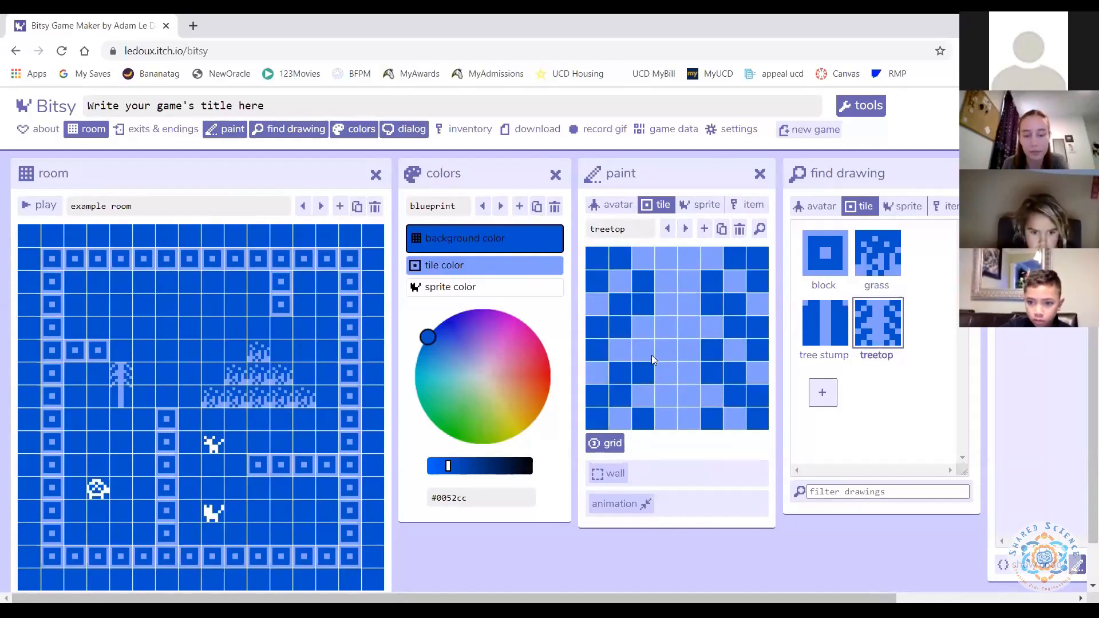
{"action": "left_click", "coordinate": [709, 350]}
{"action": "left_click", "coordinate": [707, 281]}
{"action": "left_click", "coordinate": [638, 281]}
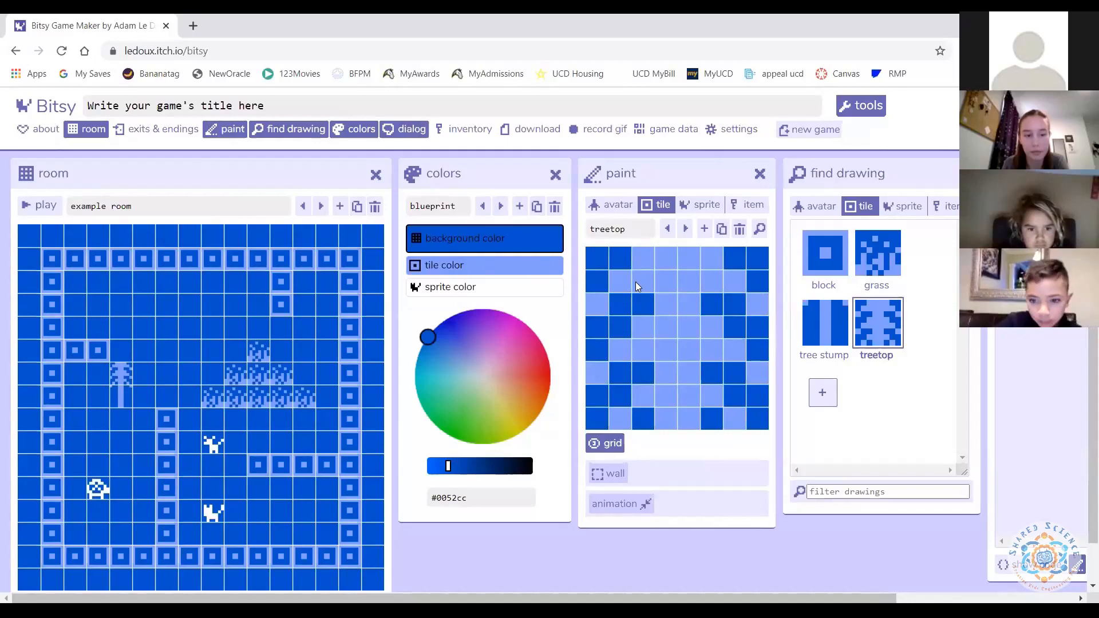
- Extend the tree stump tile's left corner pixel one row down along the tile edge
{"action": "left_click", "coordinate": [665, 229]}
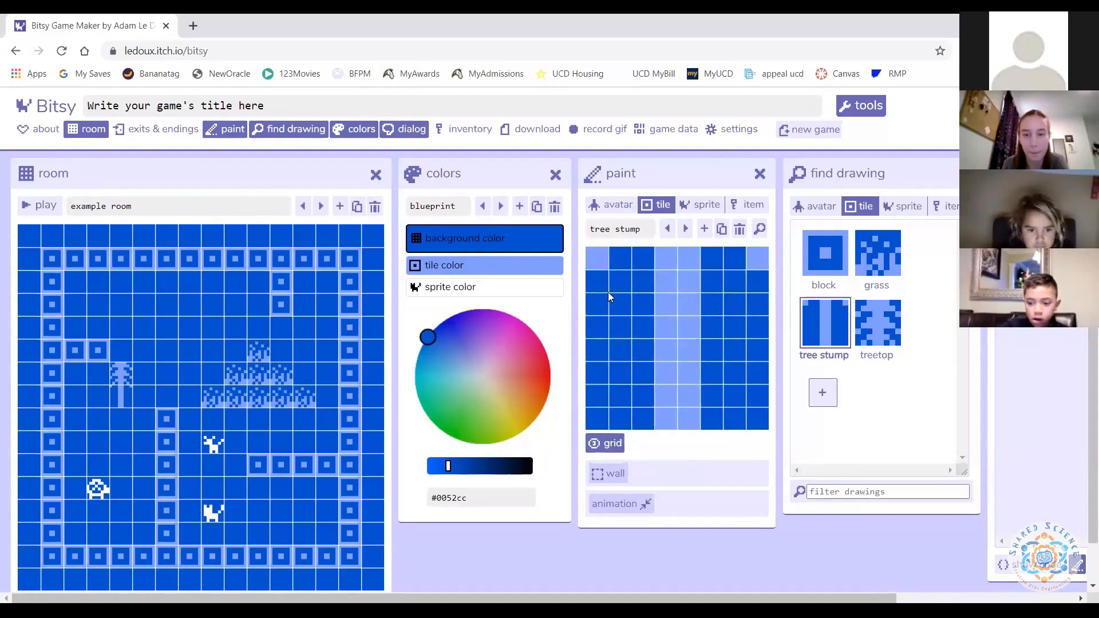
{"action": "left_click", "coordinate": [754, 278]}
{"action": "left_click", "coordinate": [754, 278]}
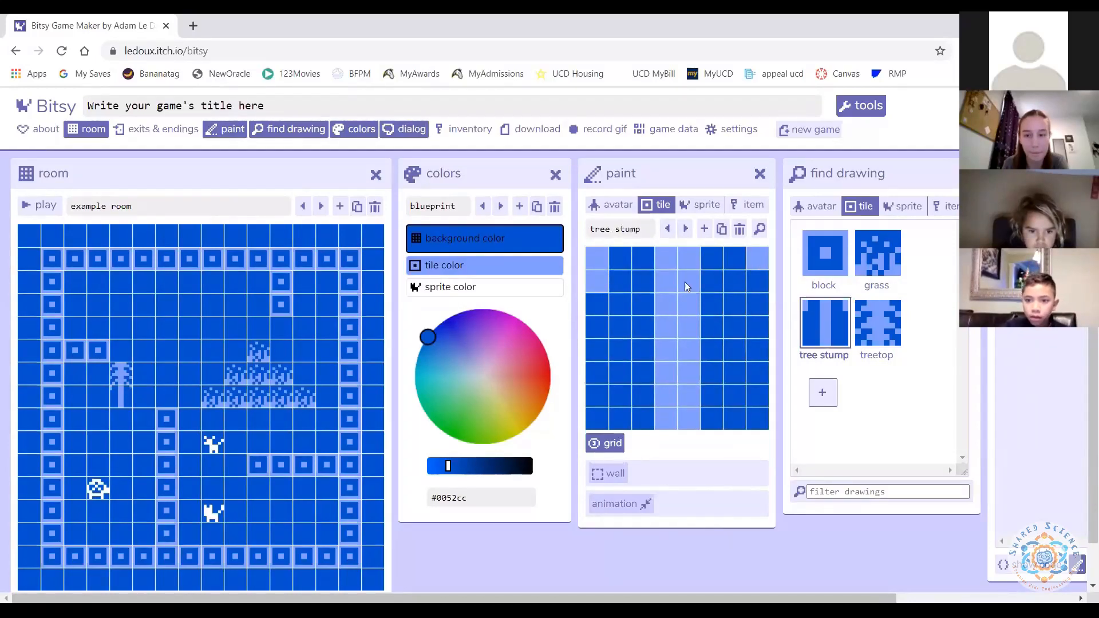
- Redraw the treetop tile's foliage left of the trunk as an alternating checkerboard of pixels
{"action": "left_click", "coordinate": [685, 229]}
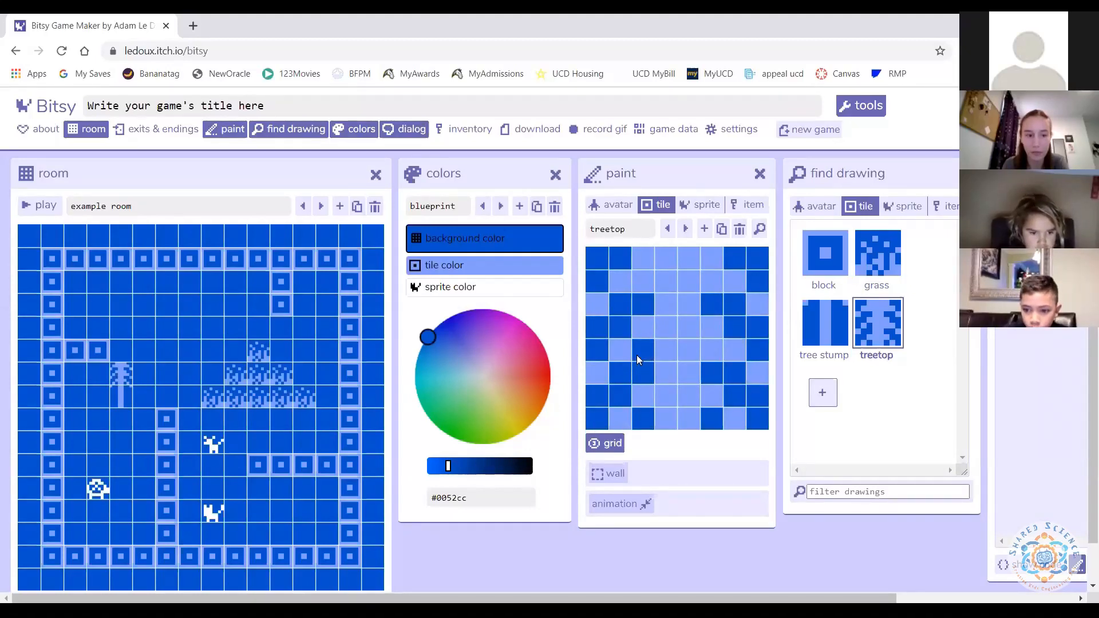
{"action": "left_click", "coordinate": [614, 375]}
{"action": "left_click", "coordinate": [594, 376]}
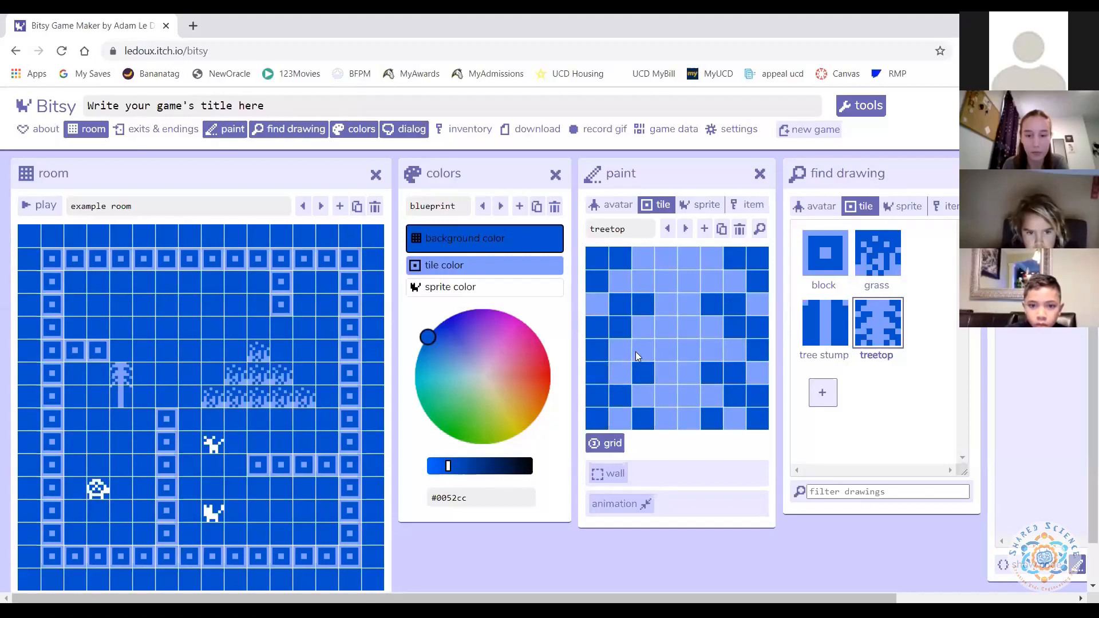
{"action": "left_click", "coordinate": [638, 333]}
{"action": "left_click", "coordinate": [588, 390]}
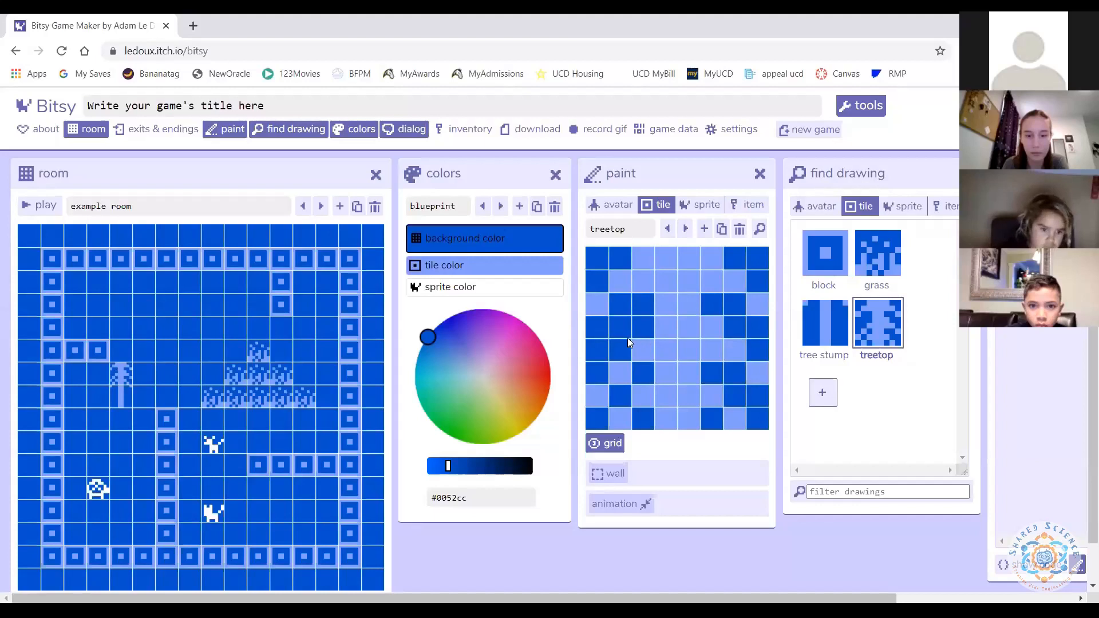
{"action": "left_click", "coordinate": [643, 271]}
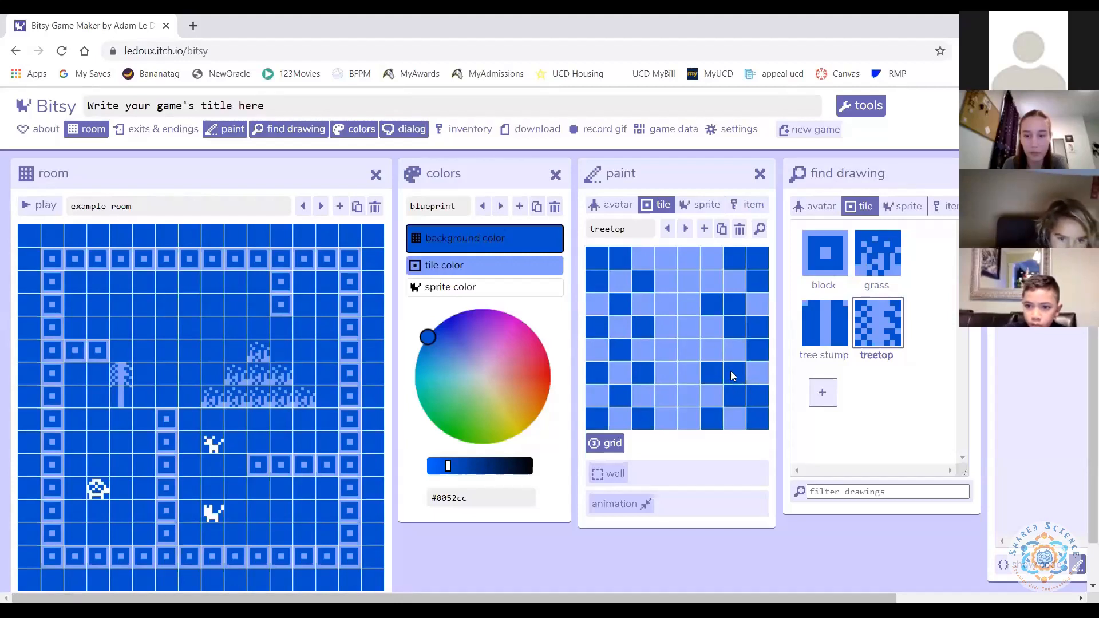
- Redraw the foliage right of the treetop's trunk as a checkerboard mirroring the other side
{"action": "left_click_drag", "start_coordinate": [753, 375], "coordinate": [744, 390]}
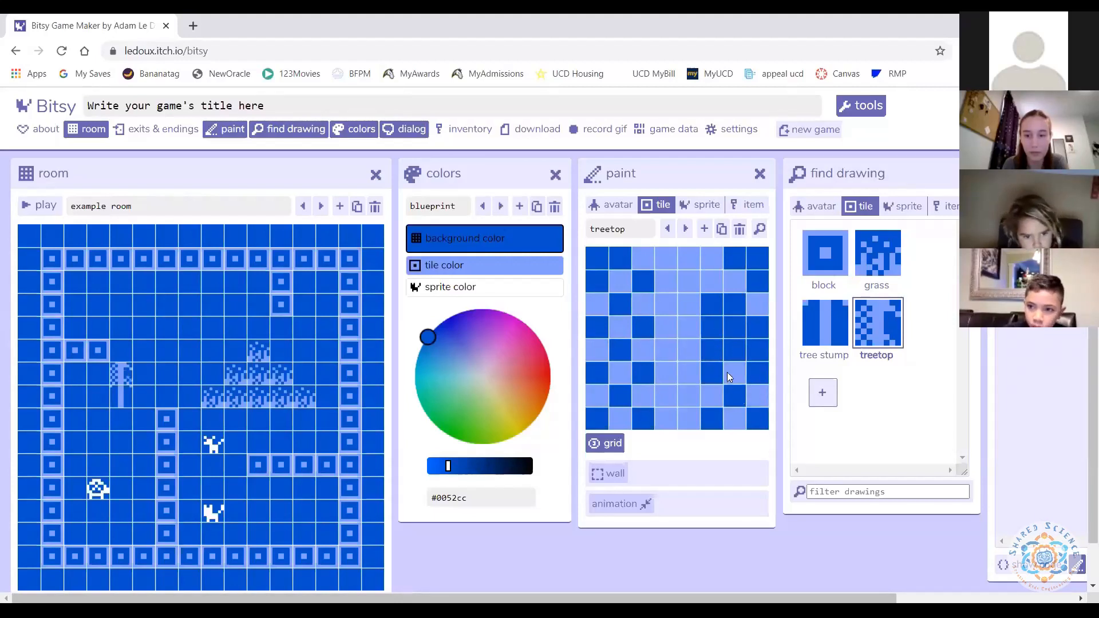
{"action": "left_click", "coordinate": [711, 350]}
{"action": "left_click", "coordinate": [732, 325]}
{"action": "left_click", "coordinate": [760, 351]}
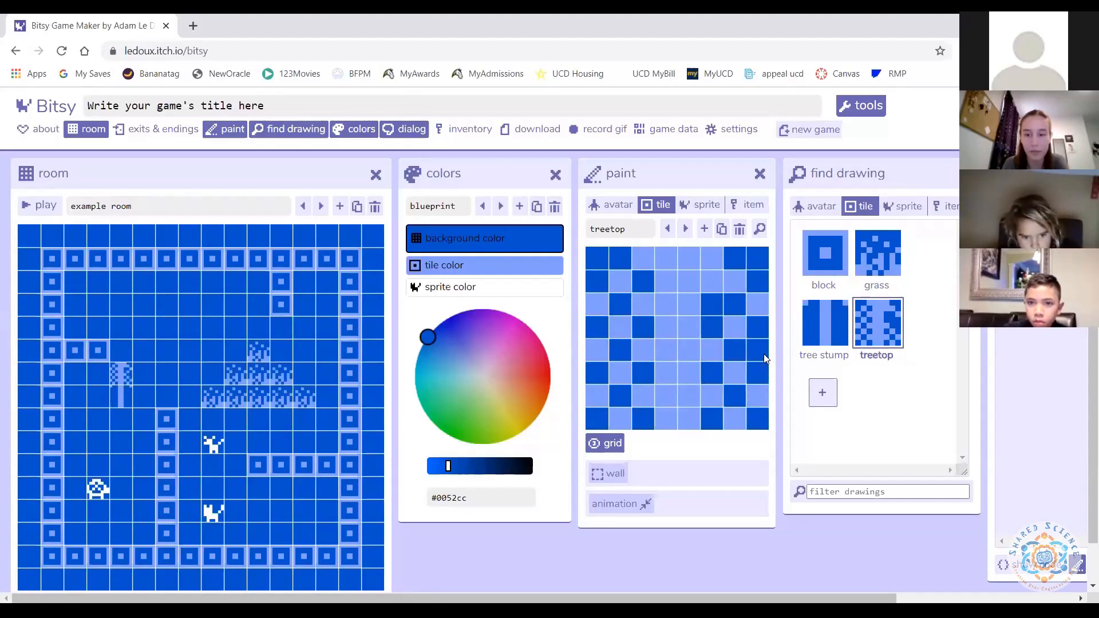
{"action": "left_click", "coordinate": [712, 297]}
{"action": "left_click", "coordinate": [715, 281]}
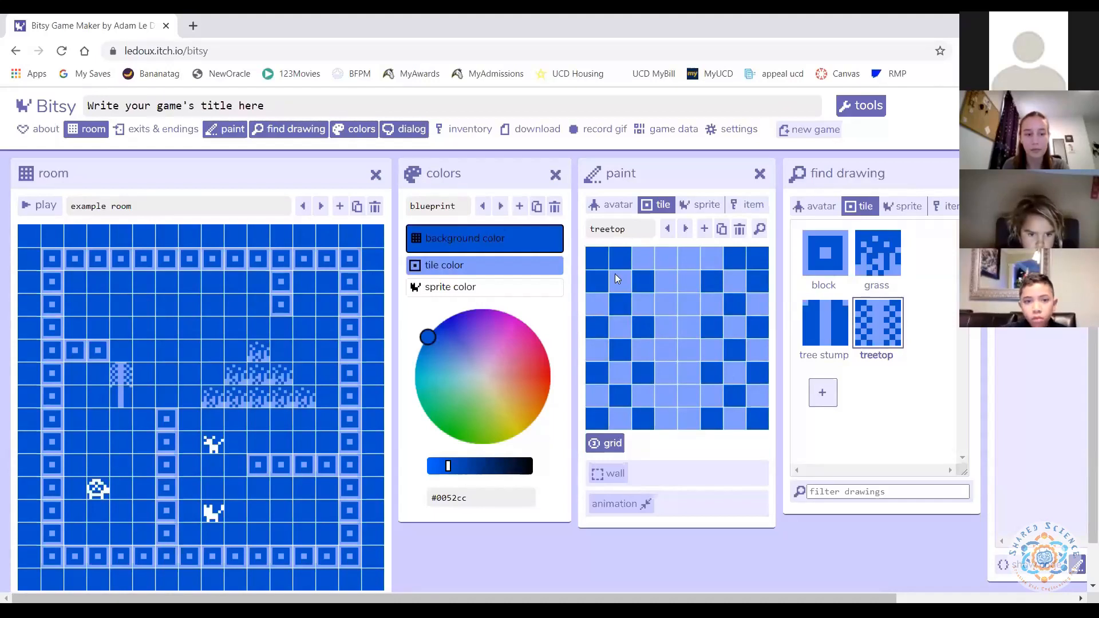
- Add a new tile and name it "treeverytop"
{"action": "left_click", "coordinate": [701, 230]}
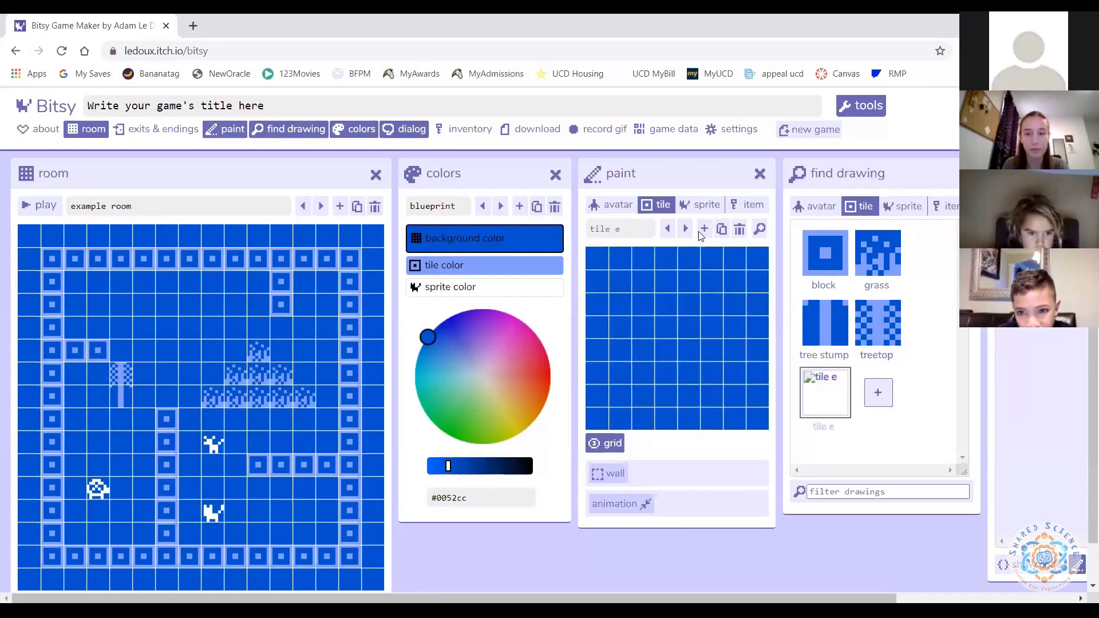
{"action": "left_click", "coordinate": [617, 230]}
{"action": "type", "text": "treeverytop"}
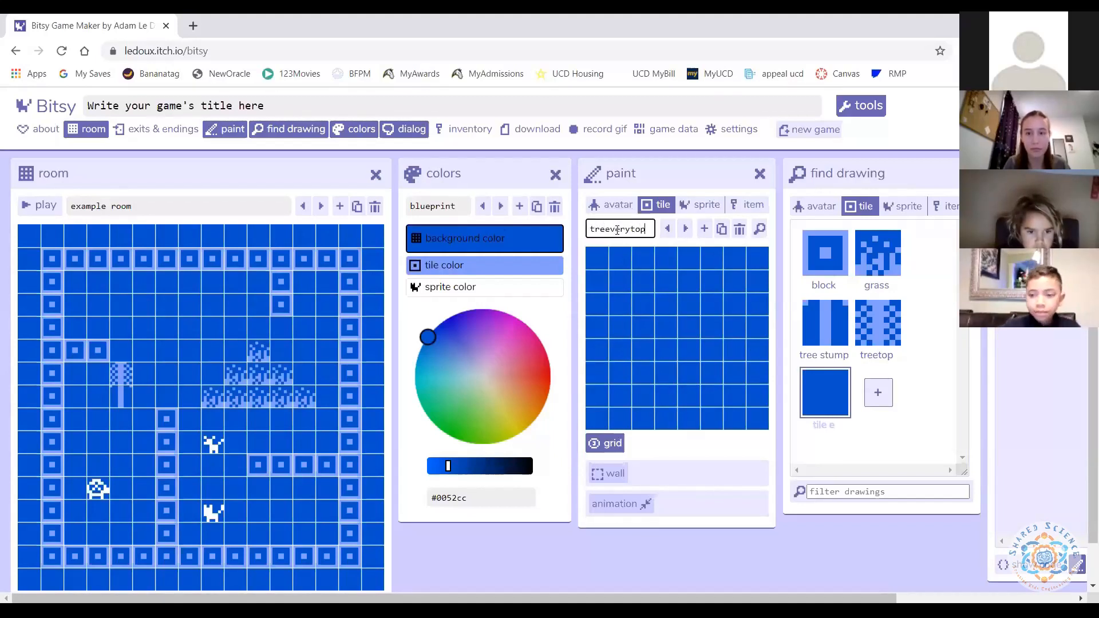
- Draw a two-pixel-wide trunk in the bottom two rows, with a three-pixel branch sloping down to the tile edge on each side
{"action": "left_click_drag", "start_coordinate": [667, 415], "coordinate": [685, 417]}
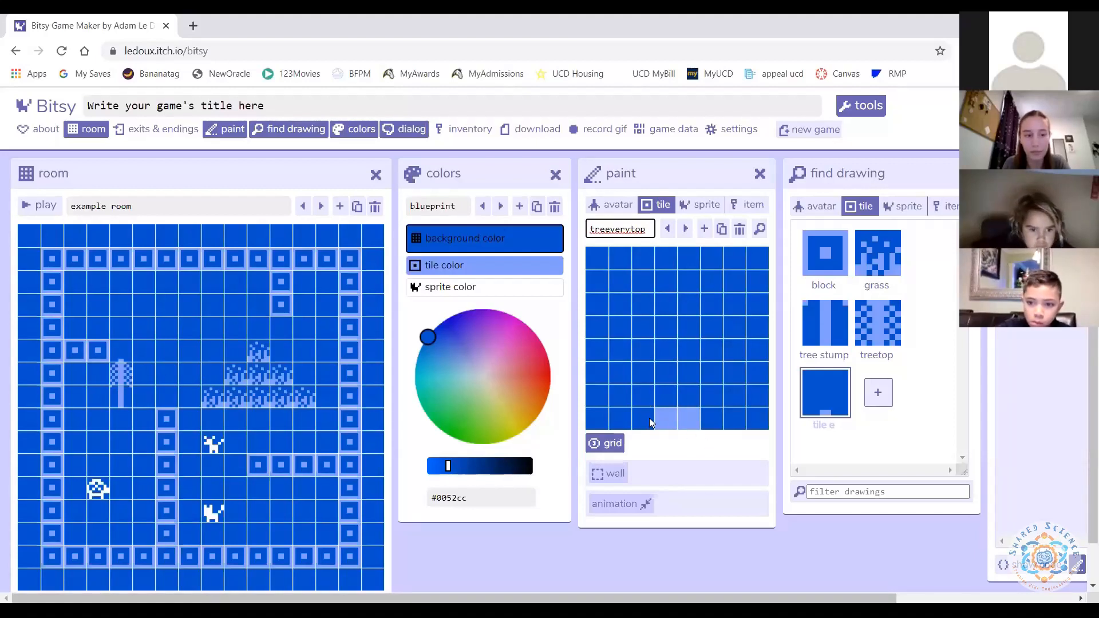
{"action": "left_click_drag", "start_coordinate": [678, 404], "coordinate": [664, 398]}
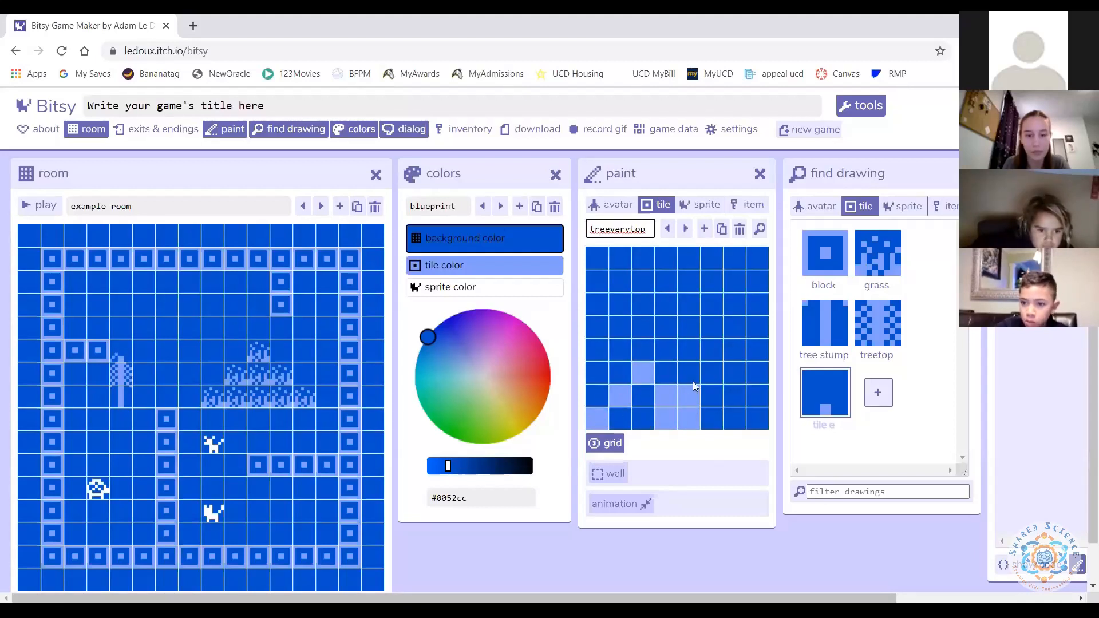
{"action": "left_click", "coordinate": [711, 373]}
{"action": "left_click", "coordinate": [732, 396]}
{"action": "left_click", "coordinate": [757, 418]}
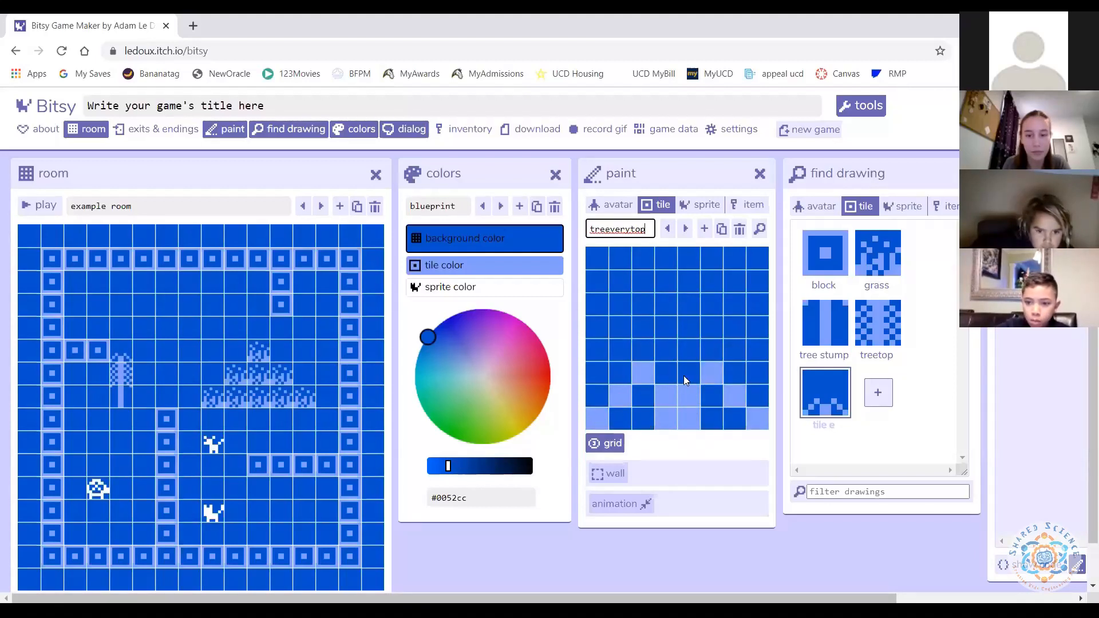
{"action": "left_click", "coordinate": [646, 419]}
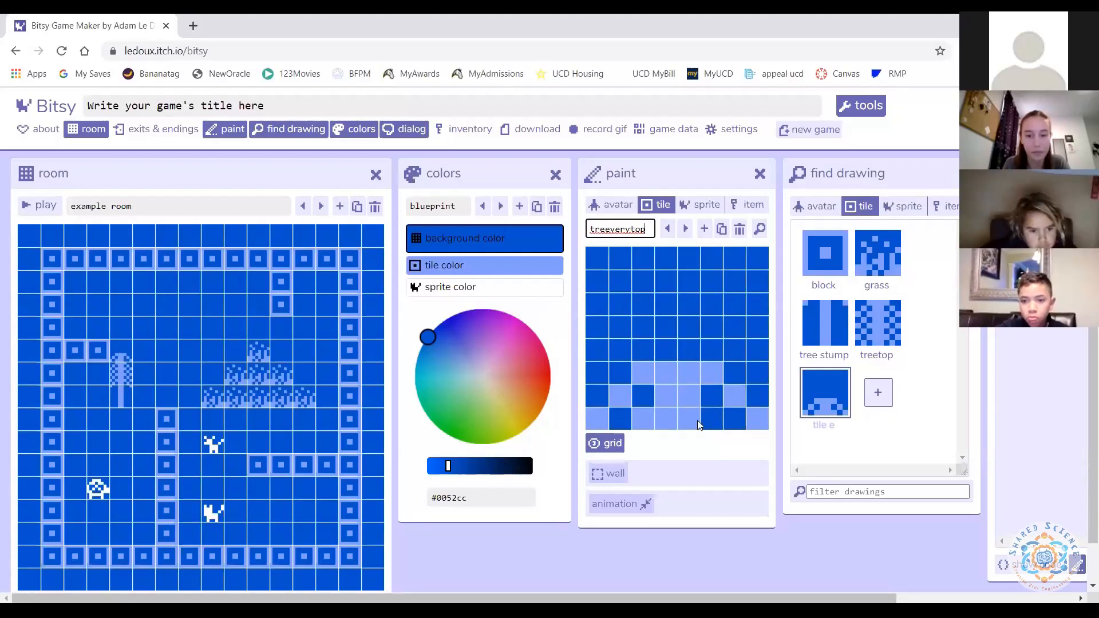
{"action": "left_click", "coordinate": [650, 419]}
{"action": "left_click", "coordinate": [599, 416]}
{"action": "left_click", "coordinate": [641, 417]}
{"action": "left_click", "coordinate": [621, 401]}
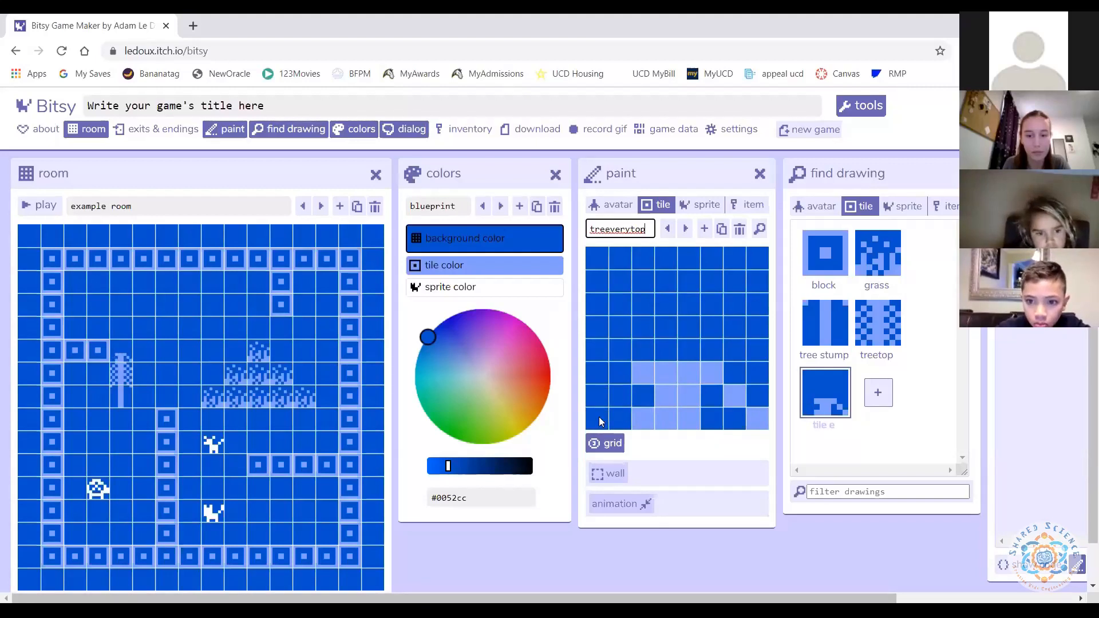
{"action": "left_click", "coordinate": [597, 419]}
{"action": "left_click", "coordinate": [622, 396]}
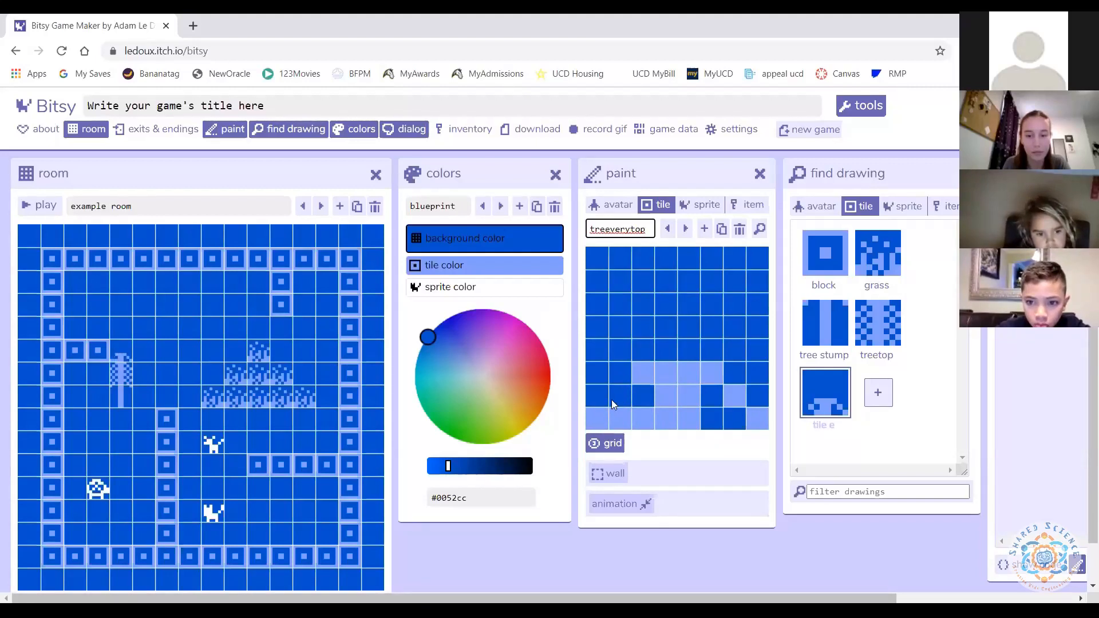
{"action": "left_click", "coordinate": [619, 420]}
{"action": "left_click", "coordinate": [708, 418]}
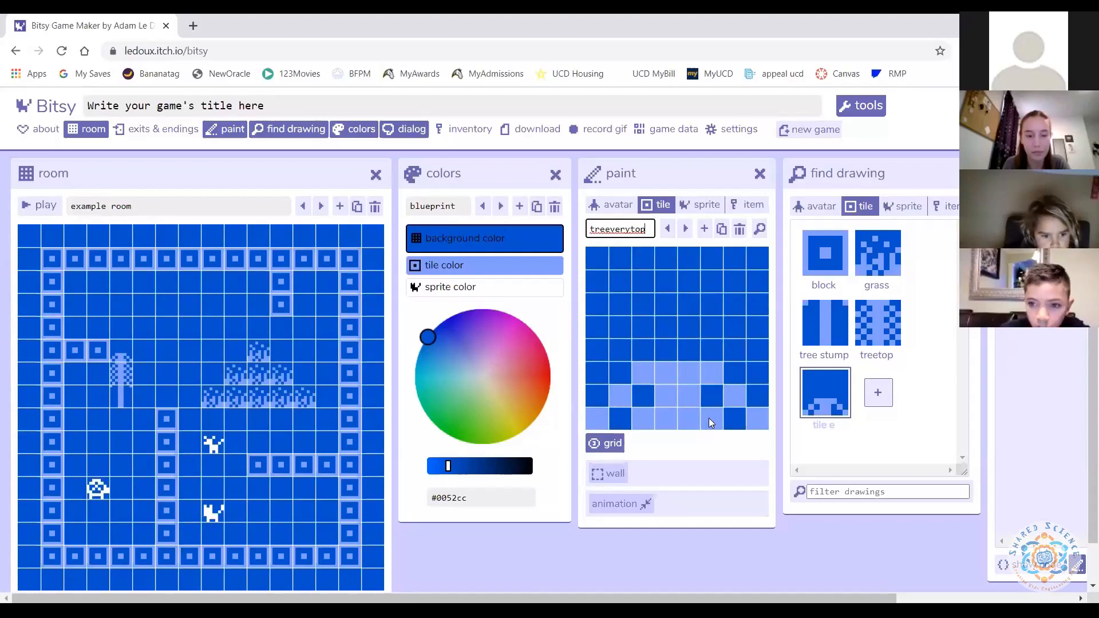
- Erase the branches of the treeverytop tile, leaving a two-row trunk tip with one extra pixel on each side of its bottom row
{"action": "left_click", "coordinate": [708, 418]}
{"action": "left_click", "coordinate": [649, 423]}
{"action": "left_click", "coordinate": [668, 423]}
{"action": "left_click", "coordinate": [710, 423]}
{"action": "left_click", "coordinate": [732, 402]}
{"action": "left_click", "coordinate": [754, 418]}
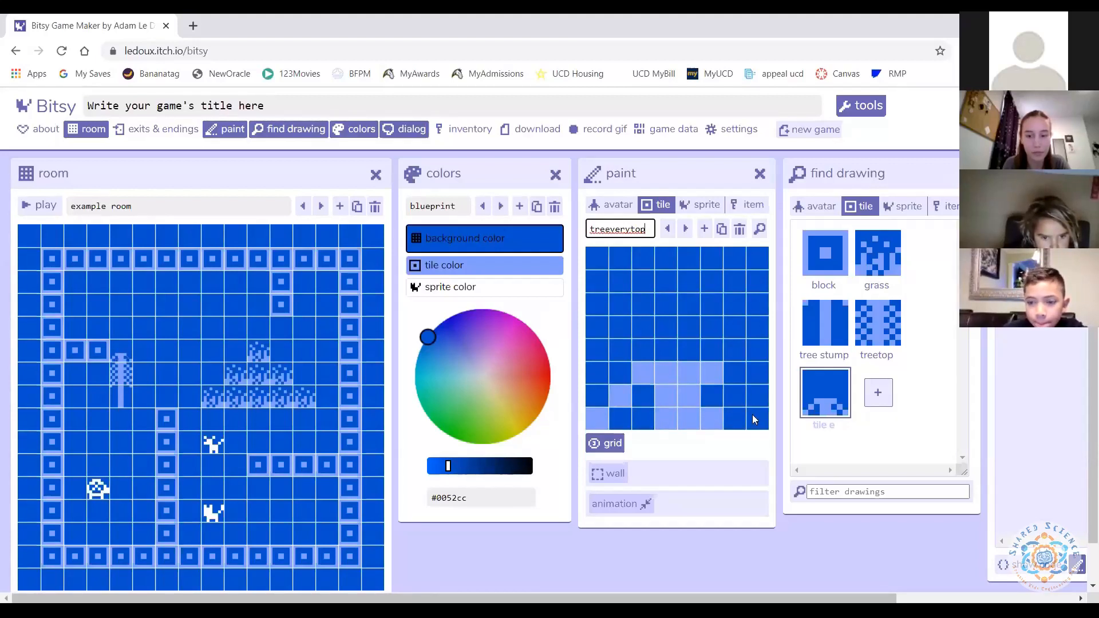
{"action": "left_click", "coordinate": [711, 380]}
{"action": "left_click", "coordinate": [688, 379]}
{"action": "left_click", "coordinate": [662, 381]}
{"action": "left_click", "coordinate": [604, 401]}
{"action": "left_click", "coordinate": [634, 423]}
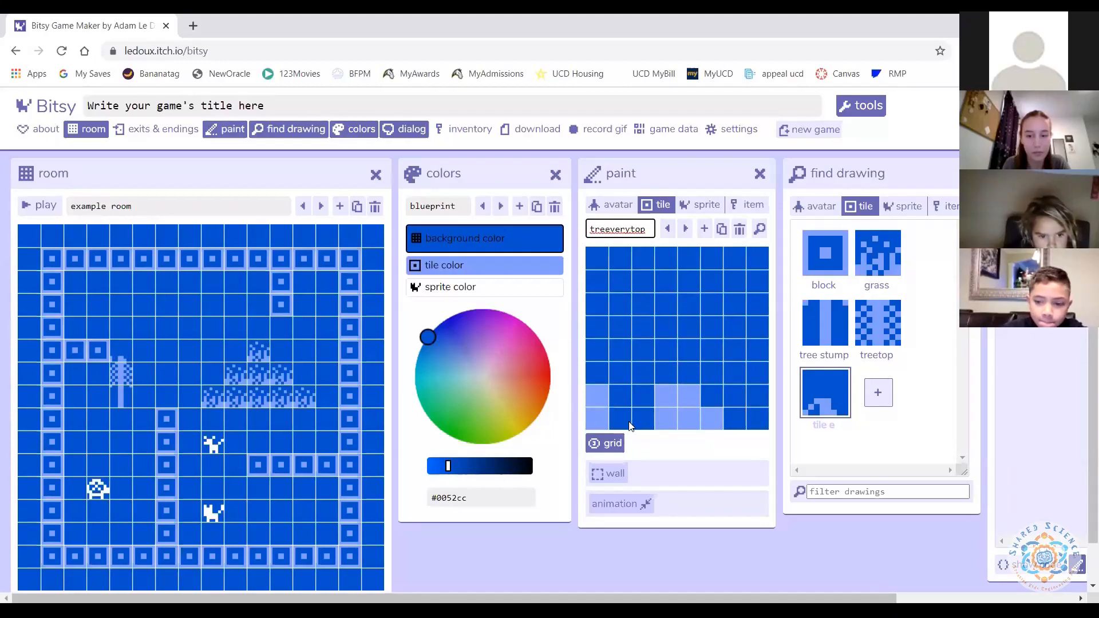
{"action": "left_click", "coordinate": [602, 420]}
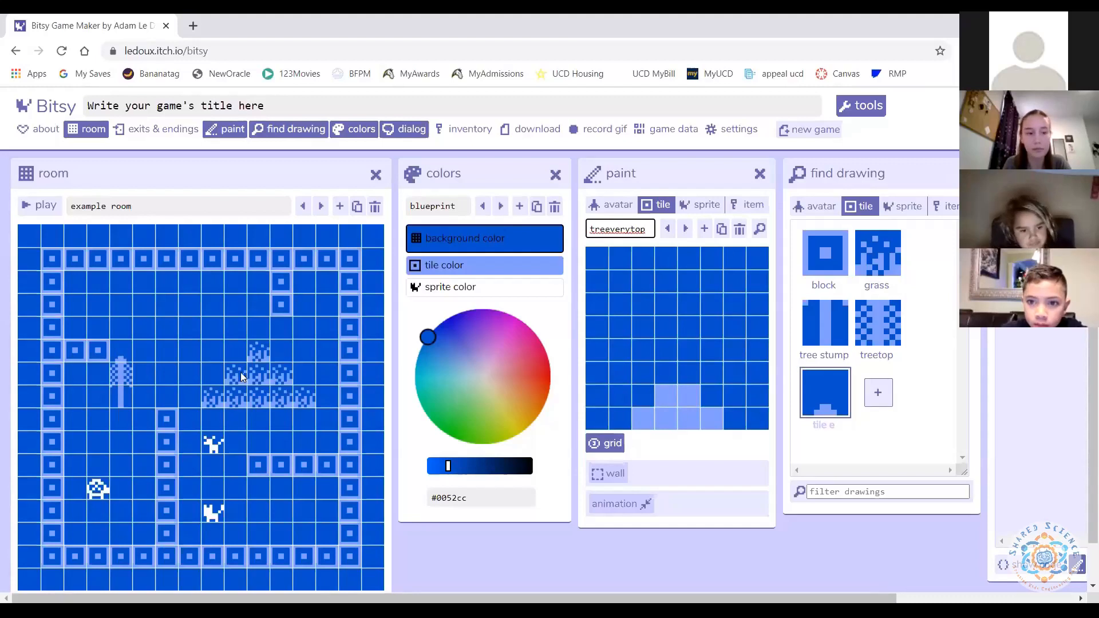
- Build a second tree near the room's upper wall by stacking a tree stump, a treetop and a treeverytop tile
{"action": "left_click", "coordinate": [191, 286]}
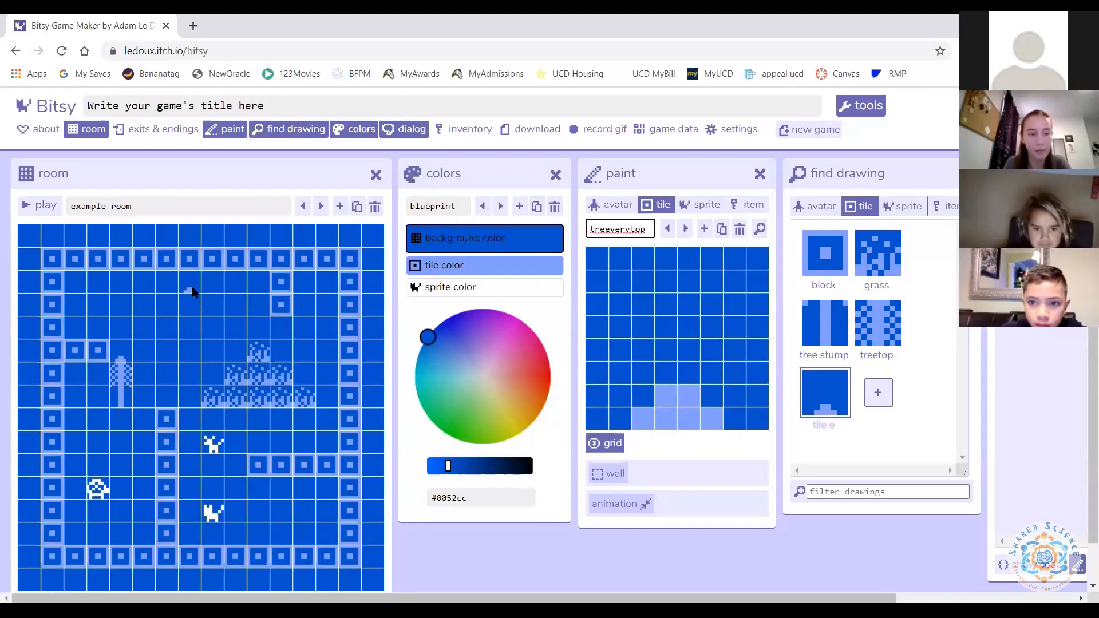
{"action": "left_click", "coordinate": [877, 322]}
{"action": "left_click", "coordinate": [808, 312]}
{"action": "left_click", "coordinate": [189, 326]}
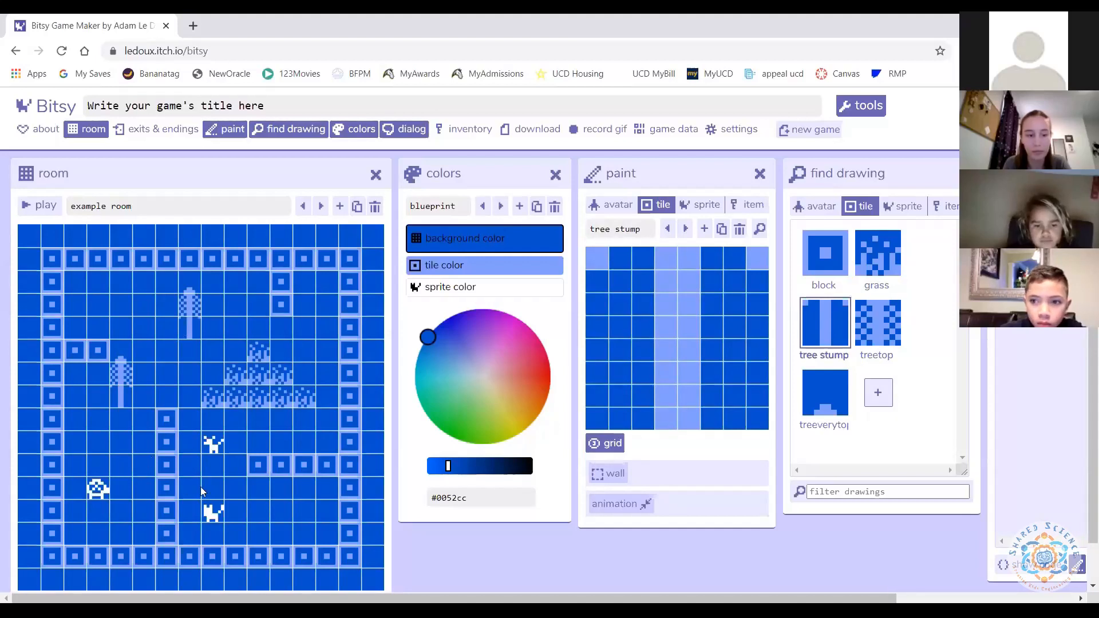
- Build a taller tree beside the lower inner wall from one tree stump, two treetop tiles and a treeverytop tile
{"action": "left_click_drag", "start_coordinate": [139, 533], "coordinate": [144, 503]}
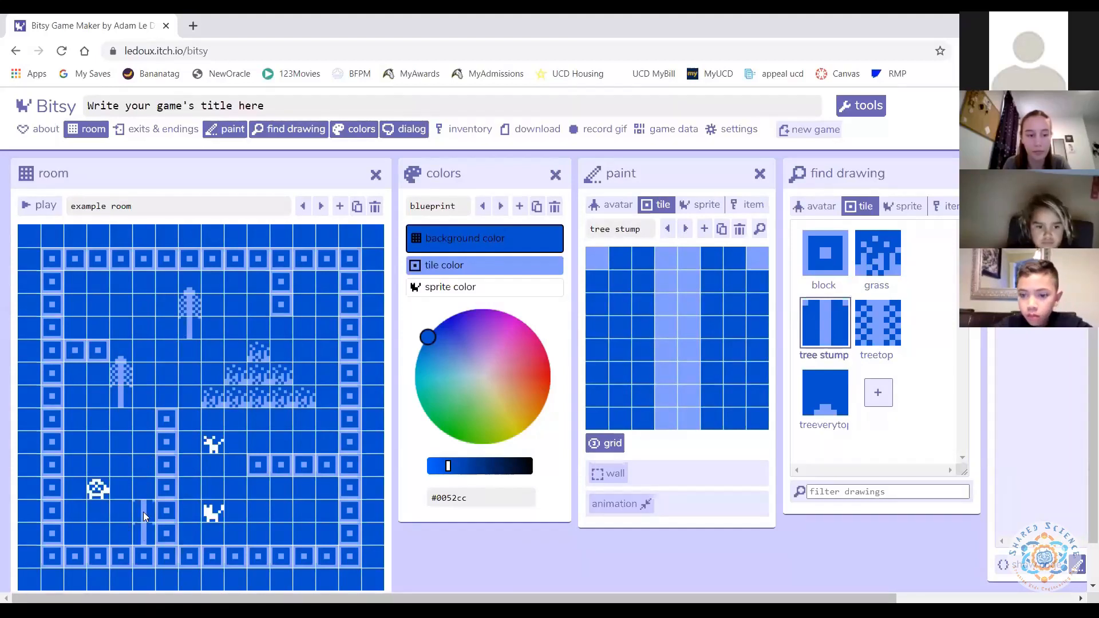
{"action": "left_click", "coordinate": [880, 329]}
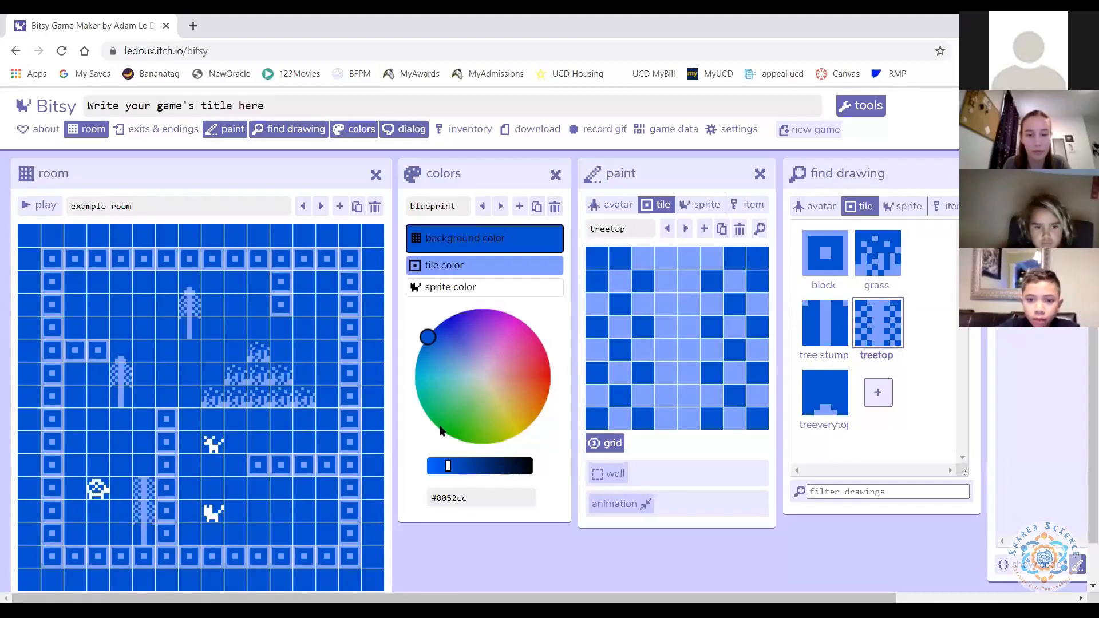
{"action": "left_click", "coordinate": [834, 410]}
{"action": "left_click", "coordinate": [151, 474]}
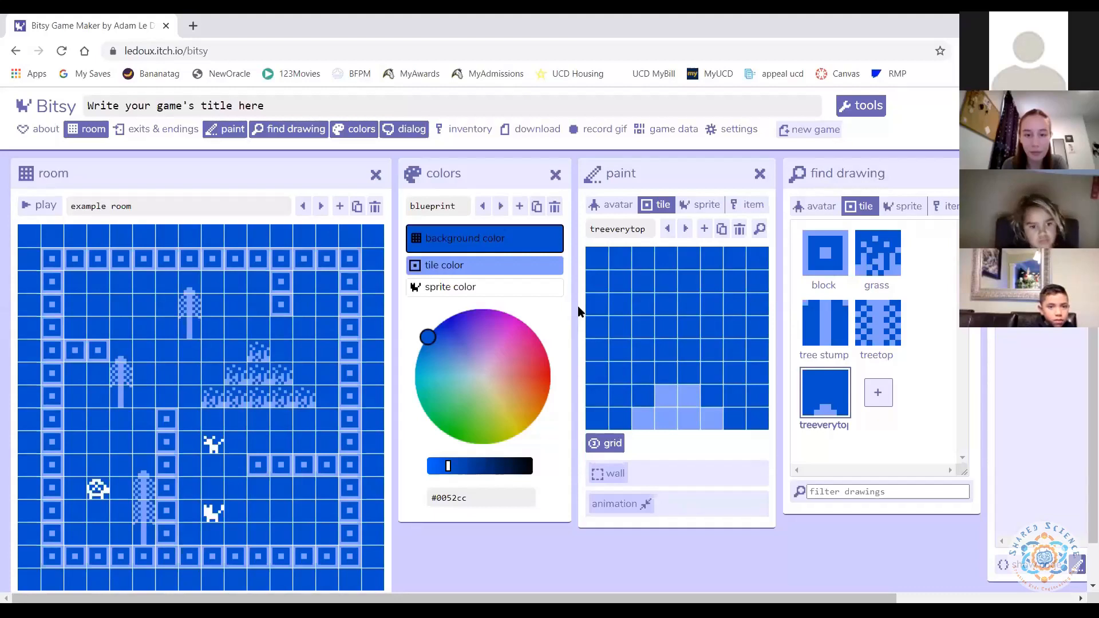
{"action": "left_click", "coordinate": [667, 229]}
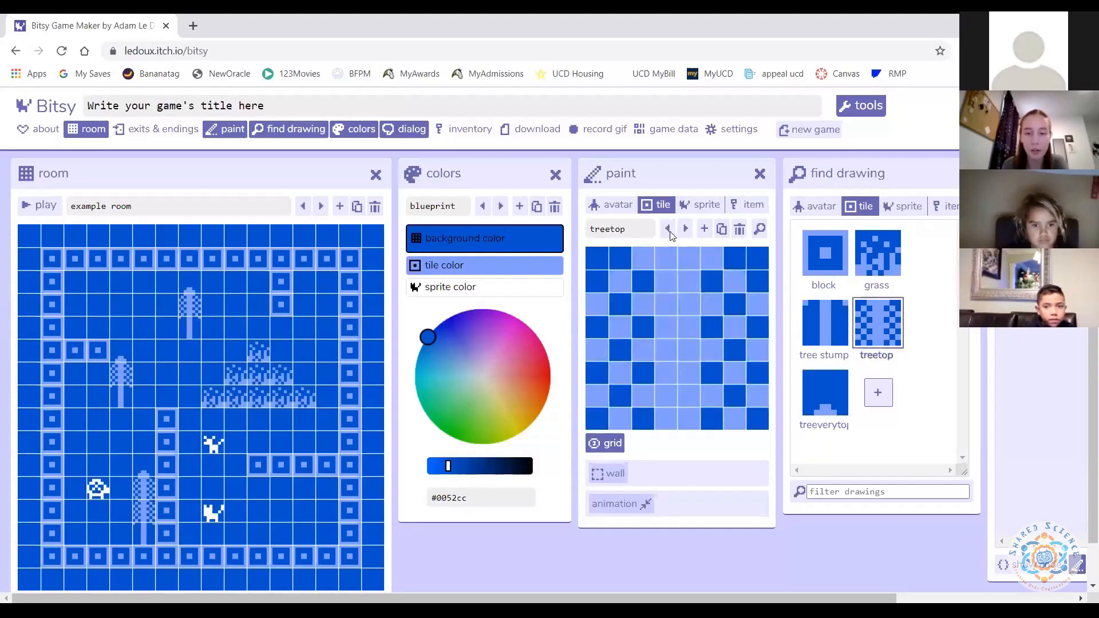
{"action": "left_click", "coordinate": [668, 230]}
{"action": "left_click", "coordinate": [667, 229]}
{"action": "left_click", "coordinate": [667, 230]}
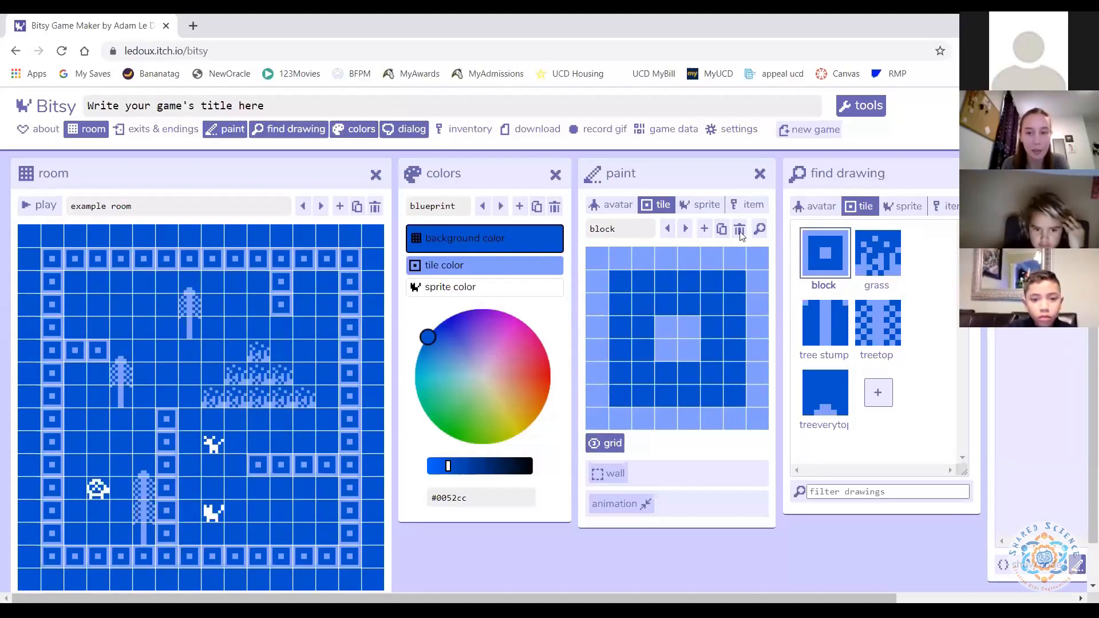
- Extend the tree beside the inner wall upward with three more treetop tiles and cap it with a treeverytop tile
{"action": "left_click", "coordinate": [870, 325]}
{"action": "left_click", "coordinate": [142, 470]}
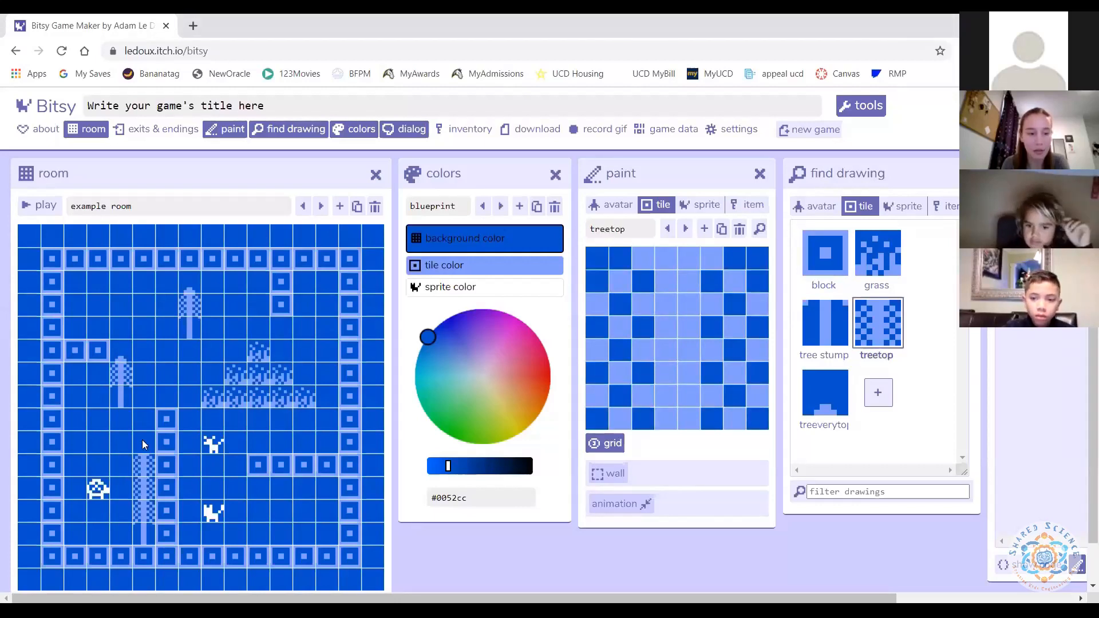
{"action": "left_click", "coordinate": [827, 394]}
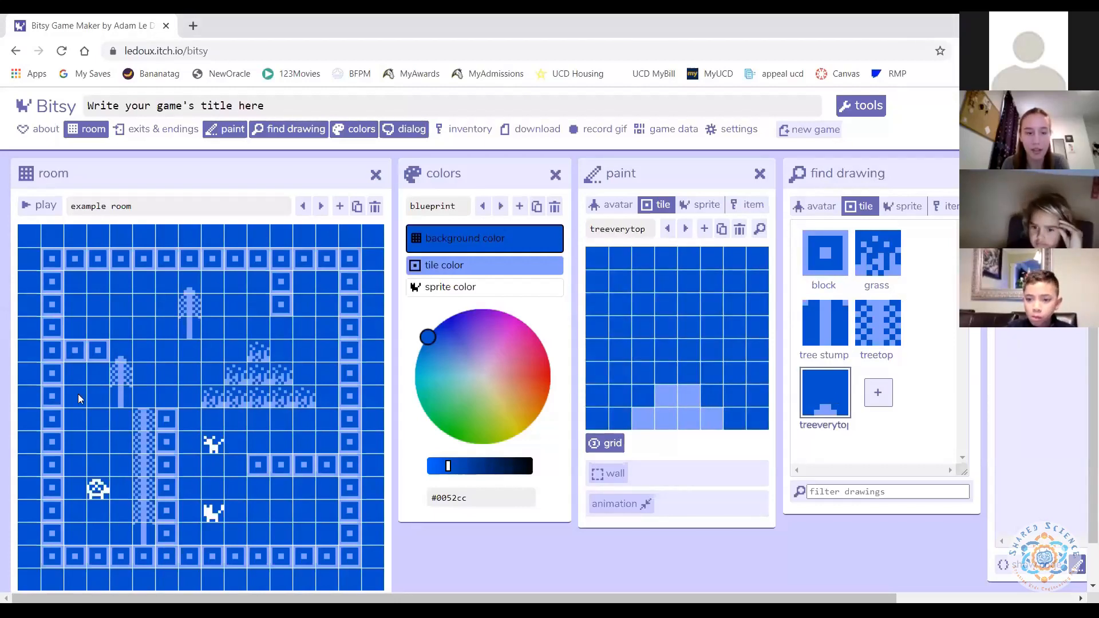
{"action": "left_click", "coordinate": [143, 400]}
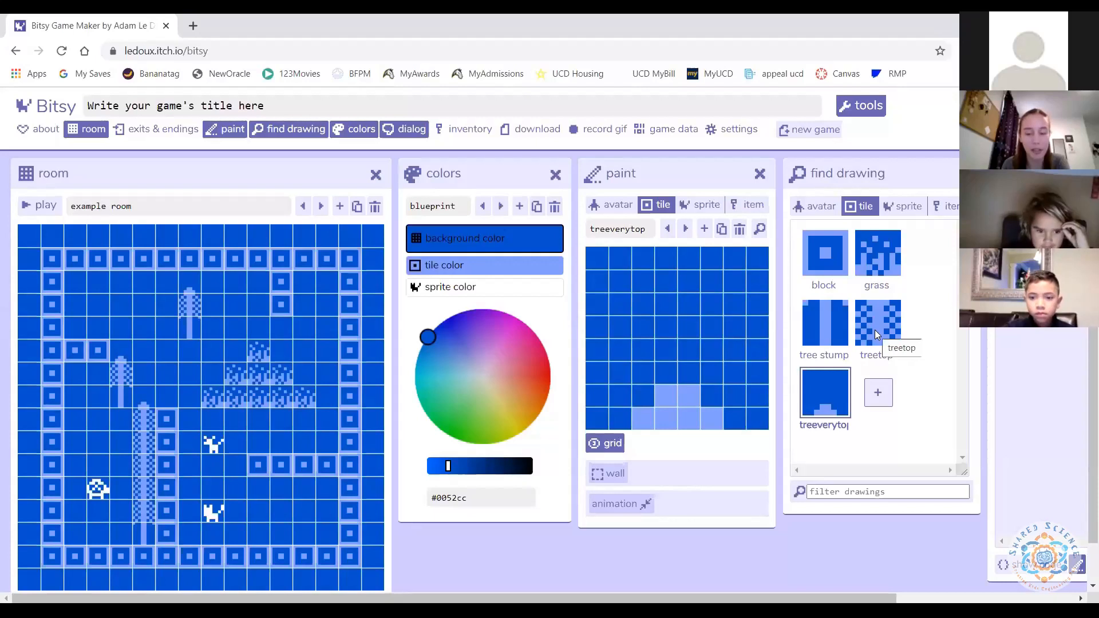
- Select the block tile and turn on its wall property
{"action": "left_click", "coordinate": [813, 343]}
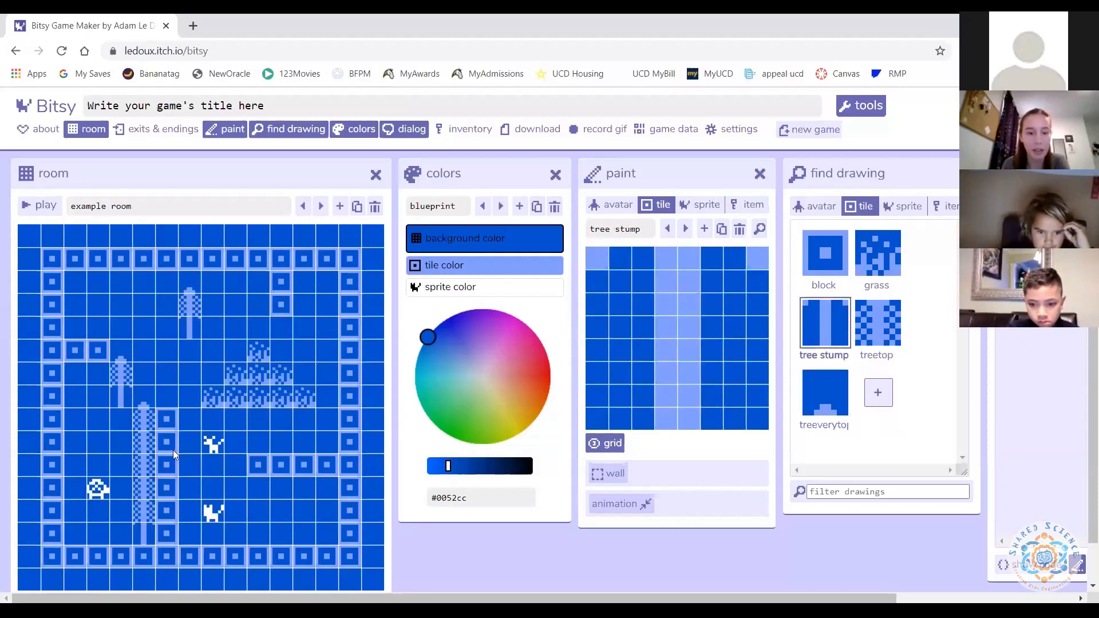
{"action": "left_click", "coordinate": [145, 328]}
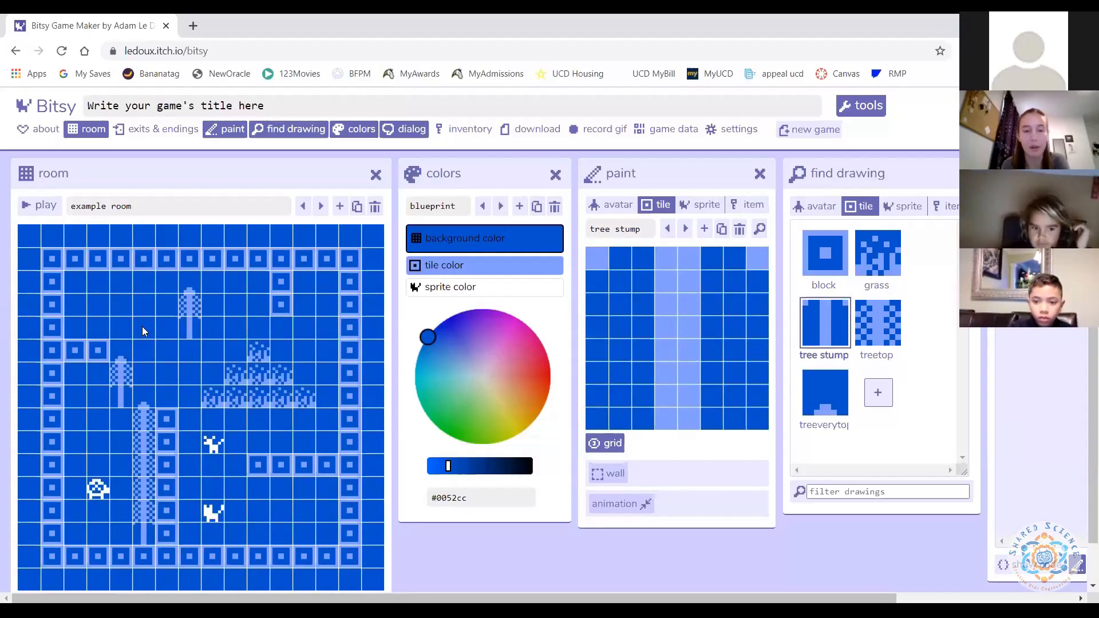
{"action": "left_click", "coordinate": [668, 230]}
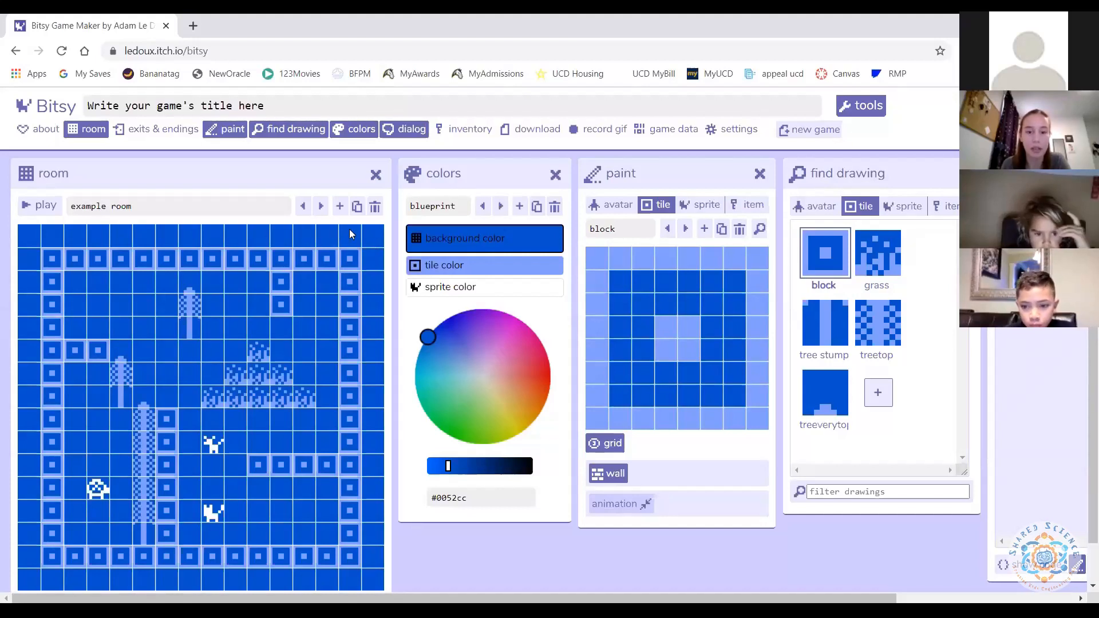
- Close the find drawing tool and start playing the game past its title dialog
{"action": "left_click", "coordinate": [965, 174]}
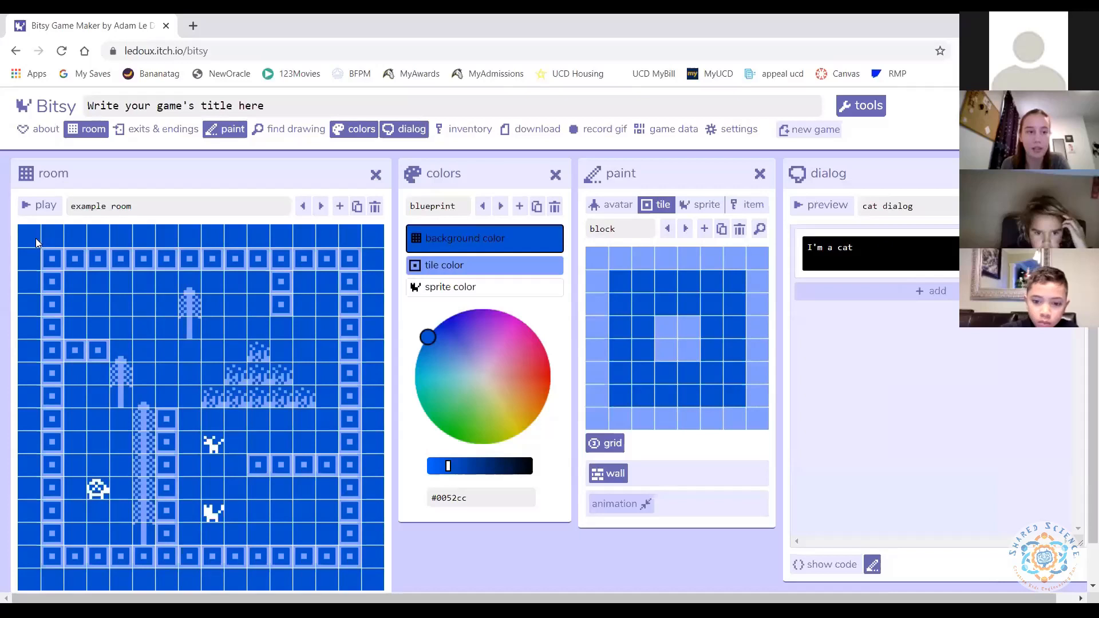
{"action": "left_click", "coordinate": [37, 206]}
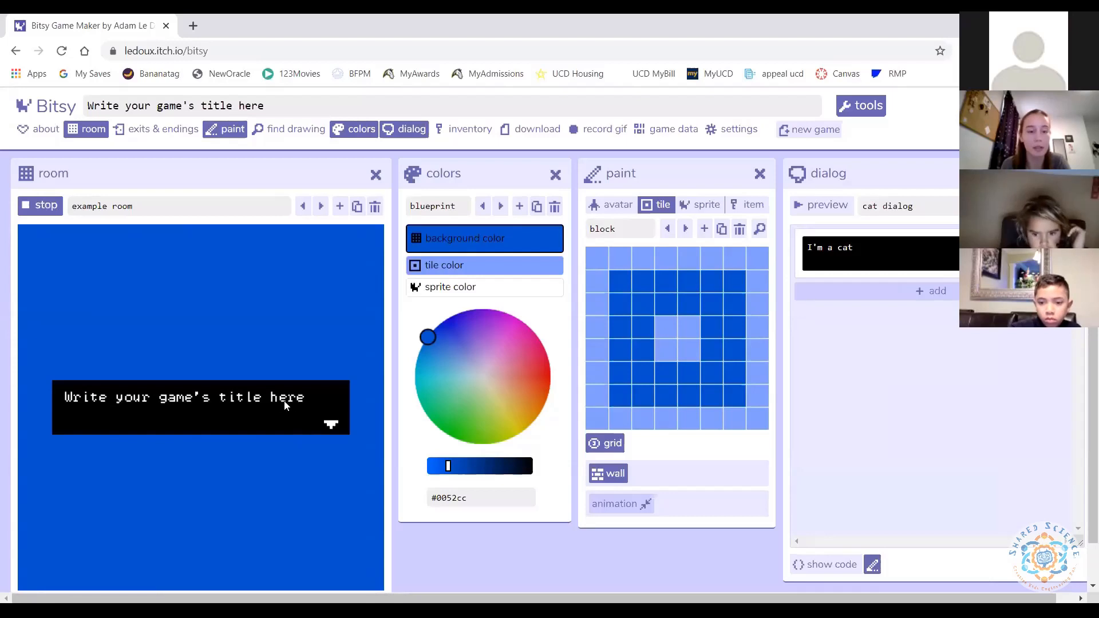
{"action": "scroll", "coordinate": [255, 313], "scroll_direction": "down", "scroll_amount": 1}
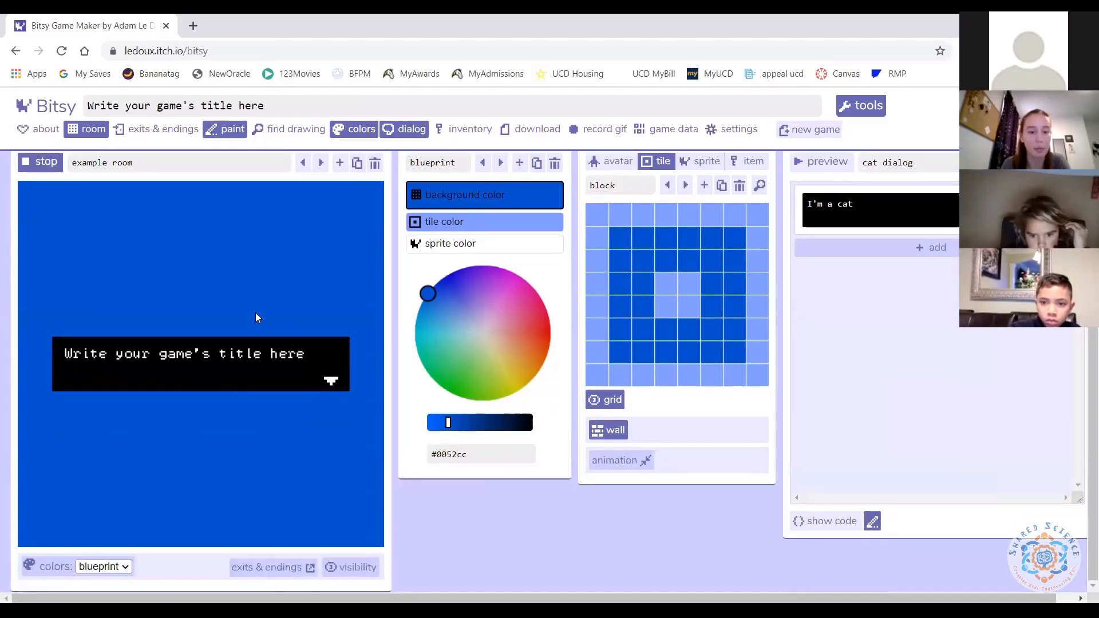
{"action": "scroll", "coordinate": [255, 312], "scroll_direction": "up", "scroll_amount": 1}
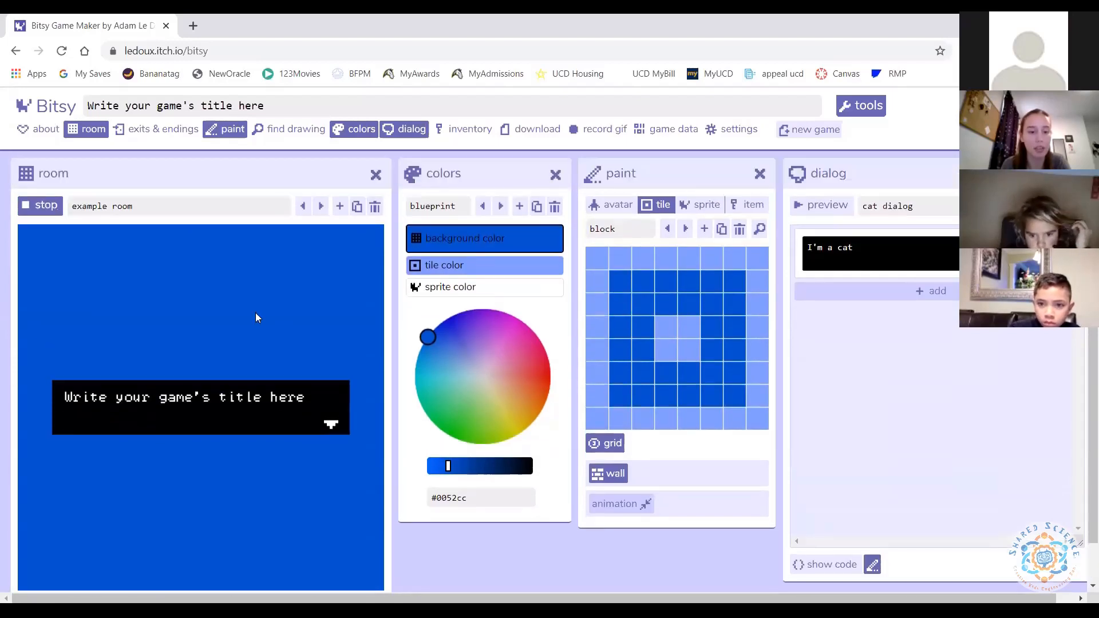
{"action": "left_click", "coordinate": [322, 417]}
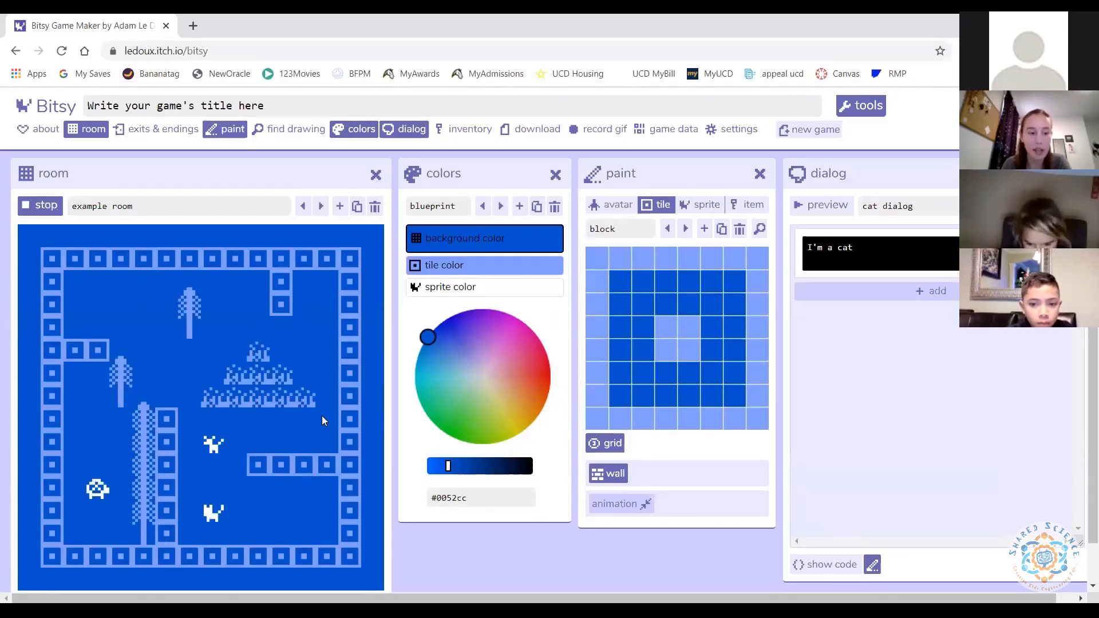
- Walk the turtle up and left to the room's left block wall to test its movement
{"action": "key", "text": "Up"}
{"action": "key", "text": "Up"}
{"action": "key", "text": "Left"}
{"action": "key", "text": "Down"}
{"action": "key", "text": "Right"}
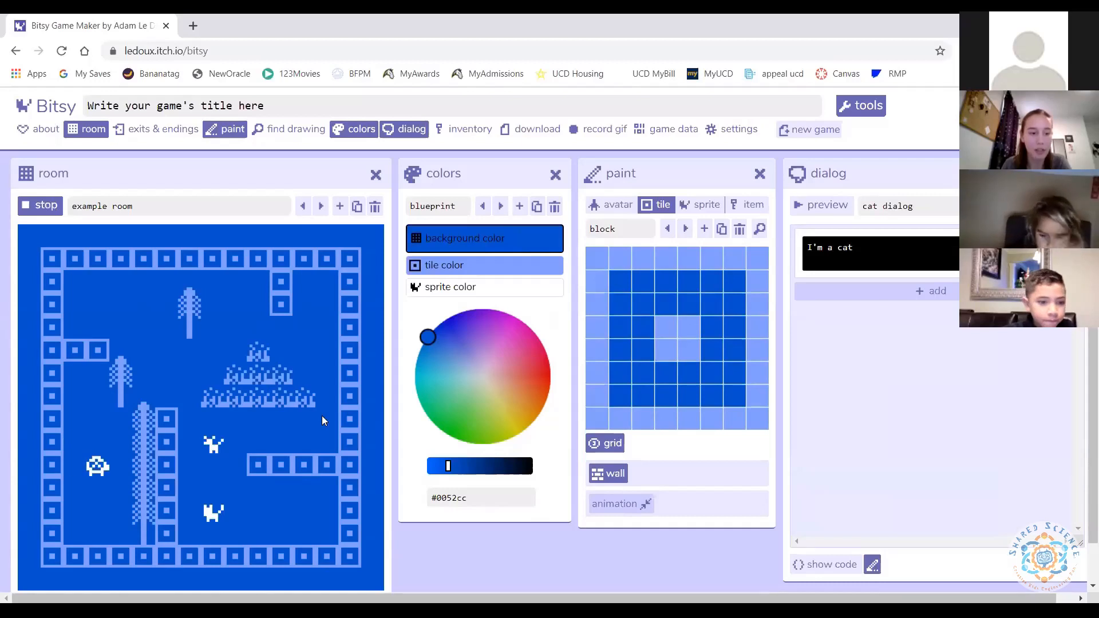
{"action": "key", "text": "Up"}
{"action": "key", "text": "Left"}
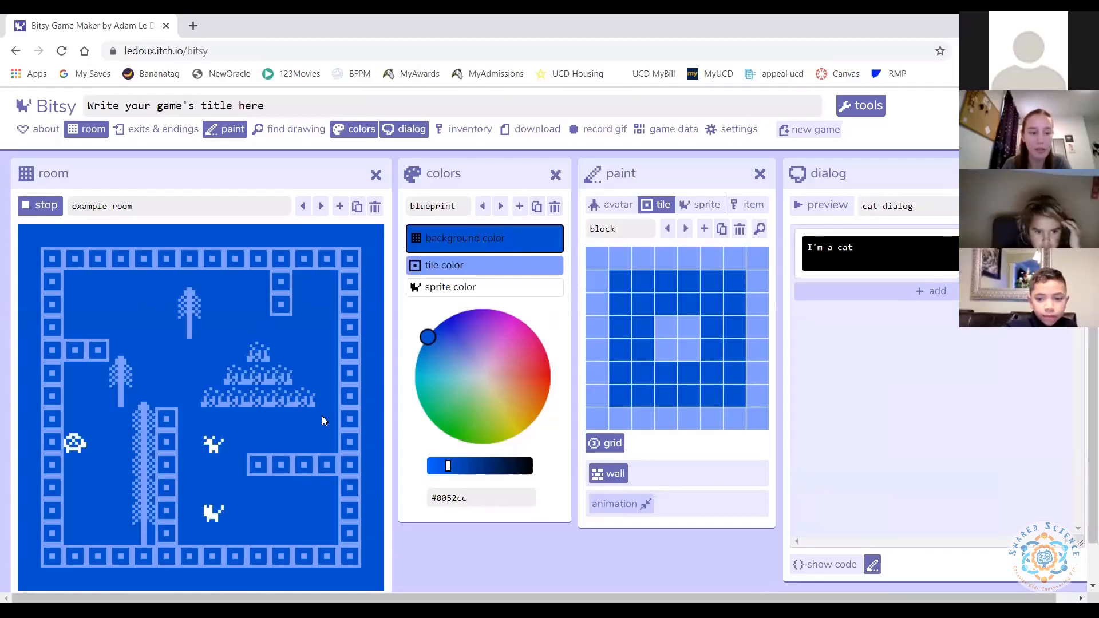
- Walk the turtle onto the tall tree beside the inner wall and move up and down along it
{"action": "key", "text": "Right"}
{"action": "key", "text": "Right"}
{"action": "key", "text": "Right"}
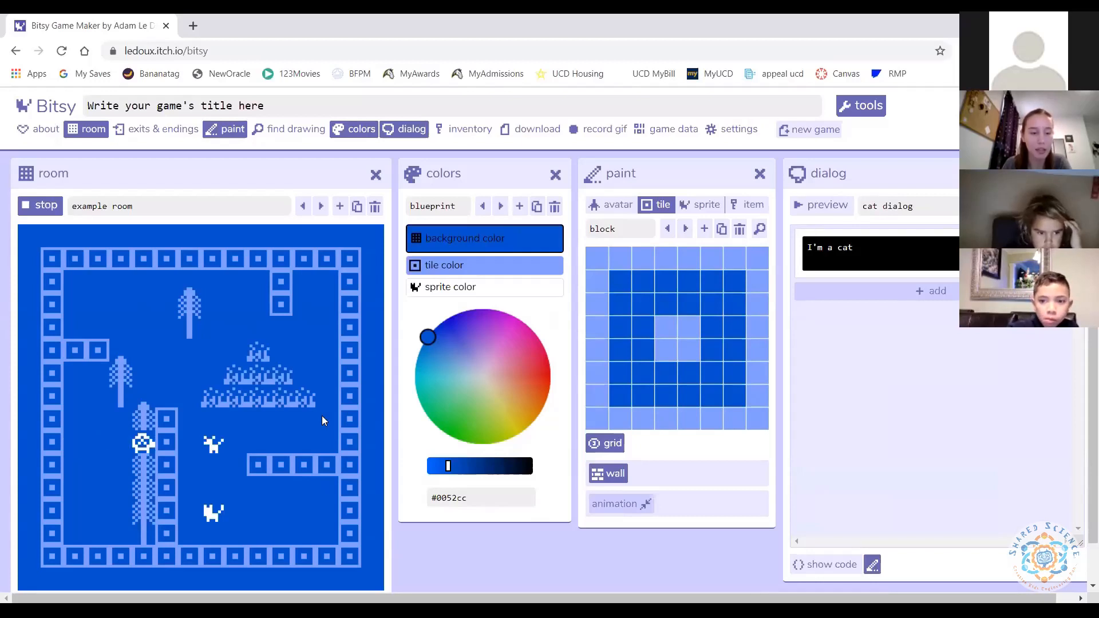
{"action": "key", "text": "Down"}
{"action": "key", "text": "Down"}
{"action": "key", "text": "Down"}
{"action": "key", "text": "Down"}
{"action": "key", "text": "Up"}
{"action": "key", "text": "Up"}
{"action": "key", "text": "Up"}
{"action": "key", "text": "Up"}
{"action": "key", "text": "Up"}
{"action": "key", "text": "Down"}
{"action": "key", "text": "Down"}
{"action": "key", "text": "Down"}
{"action": "key", "text": "Down"}
{"action": "key", "text": "Up"}
{"action": "key", "text": "Up"}
{"action": "key", "text": "Up"}
{"action": "key", "text": "Up"}
- Walk the turtle off the tall tree toward the upper part of the room and across it to the right
{"action": "key", "text": "Left"}
{"action": "key", "text": "Up"}
{"action": "key", "text": "Up"}
{"action": "key", "text": "Left"}
{"action": "key", "text": "Left"}
{"action": "key", "text": "Up"}
{"action": "key", "text": "Right"}
{"action": "key", "text": "Right"}
{"action": "key", "text": "Right"}
{"action": "key", "text": "Right"}
{"action": "key", "text": "Right"}
{"action": "key", "text": "Right"}
{"action": "key", "text": "Right"}
- Walk the turtle down to the corner between the right wall and the horizontal row of blocks
{"action": "key", "text": "Down"}
{"action": "key", "text": "Down"}
{"action": "key", "text": "Down"}
{"action": "key", "text": "Down"}
{"action": "key", "text": "Right"}
{"action": "key", "text": "Right"}
{"action": "key", "text": "Right"}
{"action": "key", "text": "Left"}
{"action": "key", "text": "Down"}
{"action": "key", "text": "Down"}
{"action": "key", "text": "Down"}
{"action": "key", "text": "Right"}
{"action": "key", "text": "Right"}
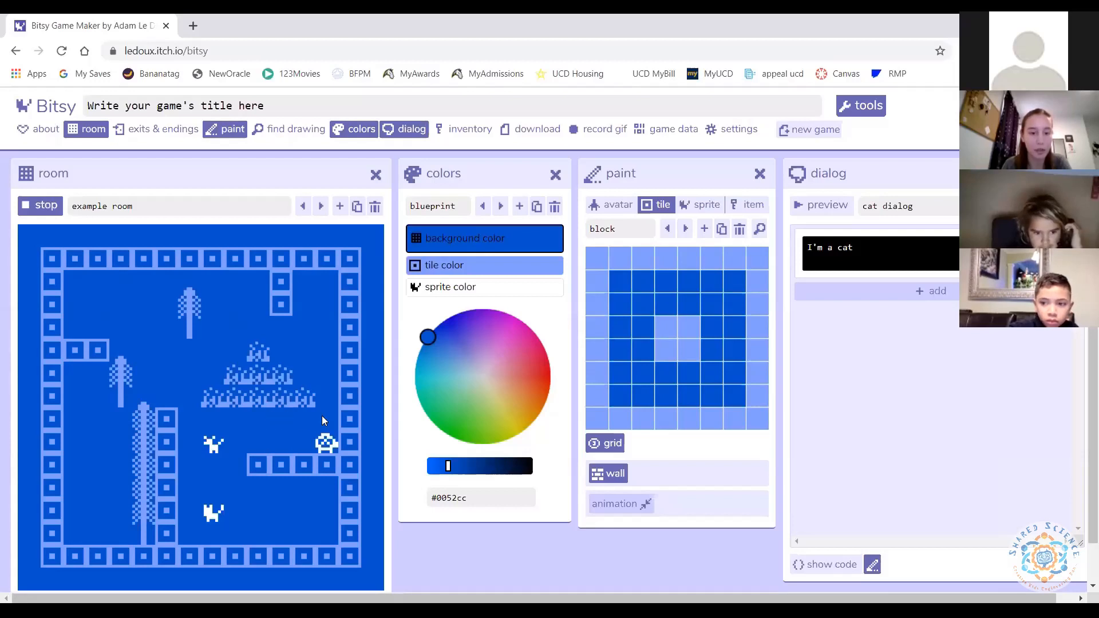
- Walk the turtle up along the right wall, across the grass and down to the square beside the lower cat
{"action": "key", "text": "Up"}
{"action": "key", "text": "Up"}
{"action": "key", "text": "Up"}
{"action": "key", "text": "Up"}
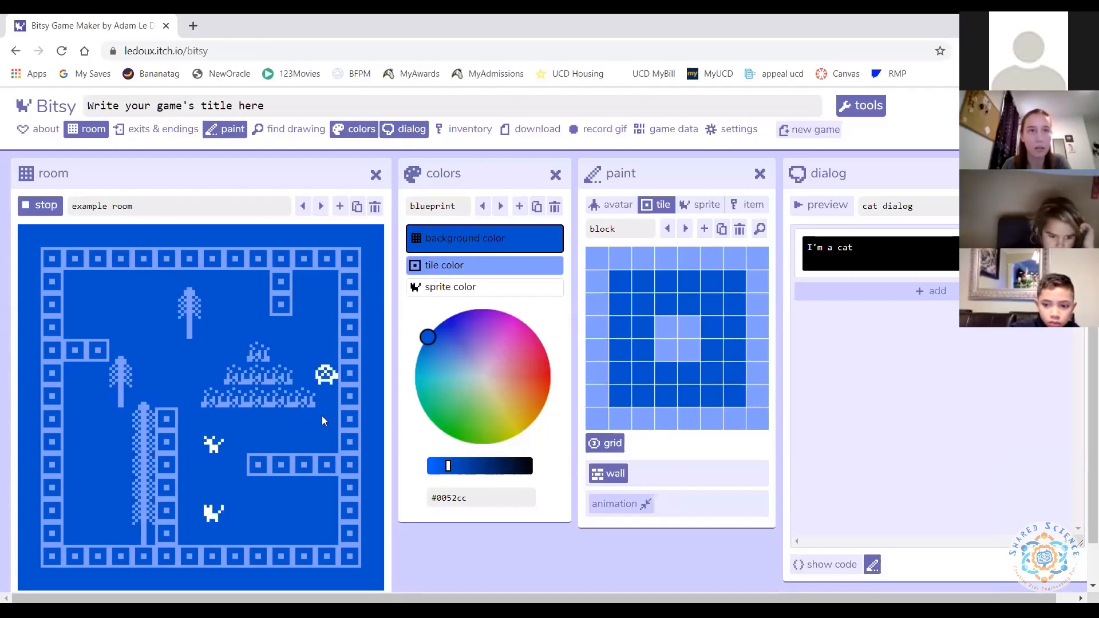
{"action": "key", "text": "Down"}
{"action": "key", "text": "Left"}
{"action": "key", "text": "Left"}
{"action": "key", "text": "Left"}
{"action": "key", "text": "Left"}
{"action": "key", "text": "Left"}
{"action": "key", "text": "Left"}
{"action": "key", "text": "Down"}
{"action": "key", "text": "Down"}
{"action": "key", "text": "Down"}
{"action": "key", "text": "Down"}
{"action": "key", "text": "Down"}
{"action": "key", "text": "Down"}
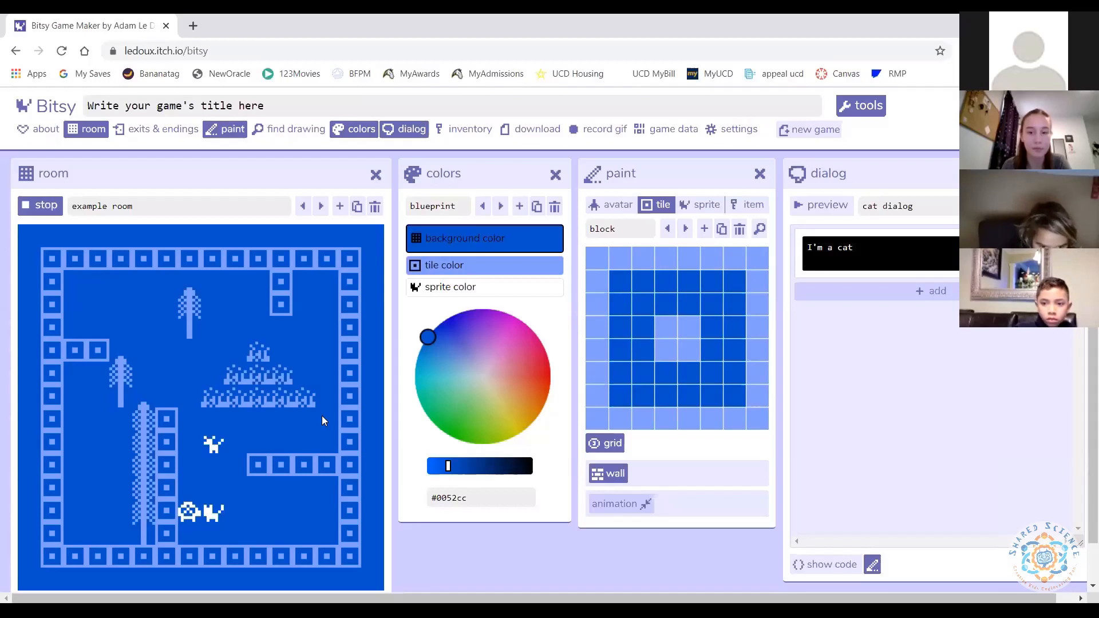
- Trigger and dismiss the lower cat's dialog, and walk the turtle up beside the upper animal sprite
{"action": "key", "text": "Right"}
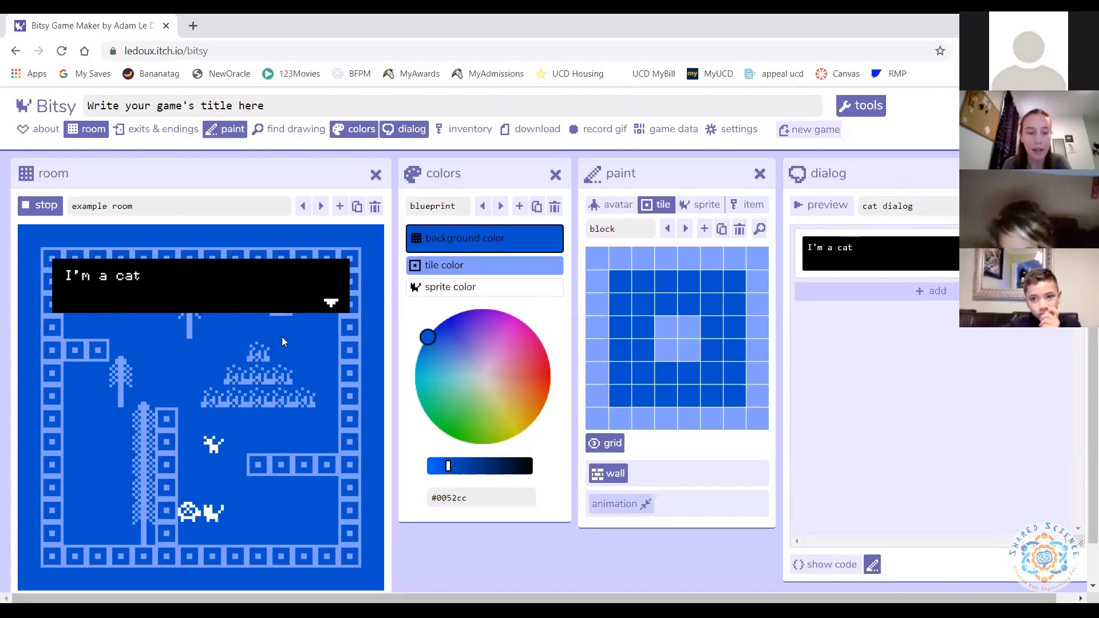
{"action": "key", "text": "Up"}
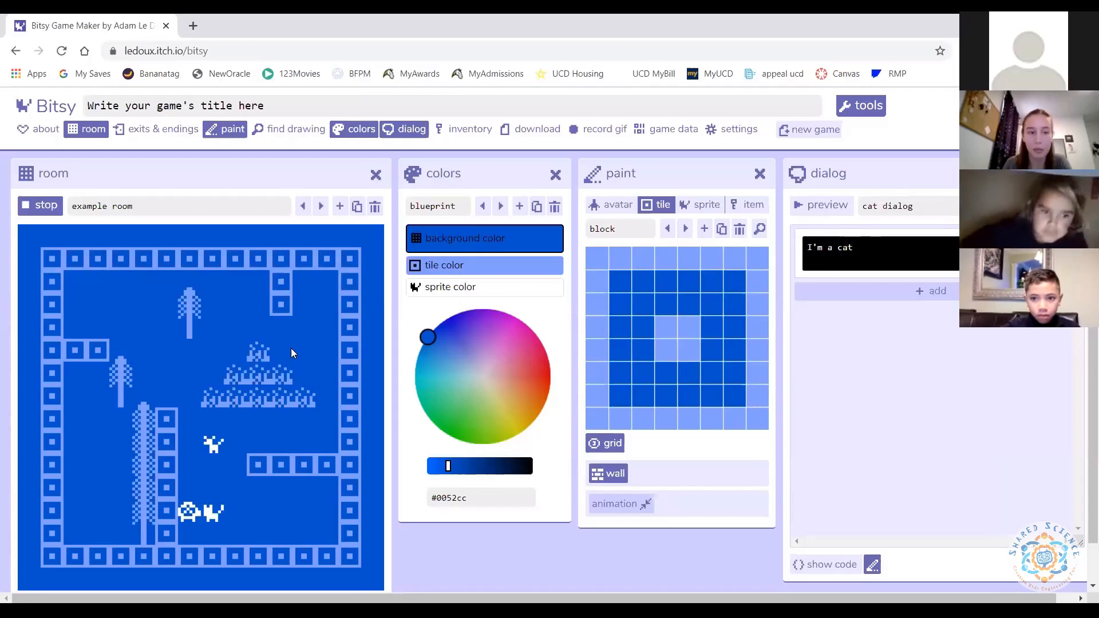
{"action": "key", "text": "Up"}
{"action": "key", "text": "Up"}
{"action": "key", "text": "Up"}
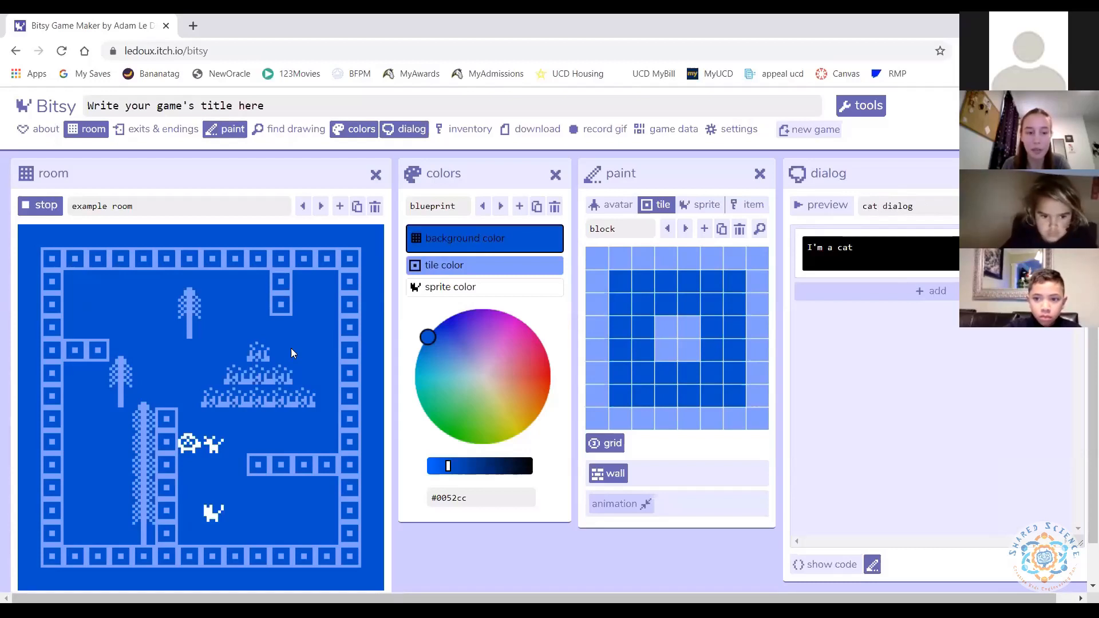
- Approach the lower cat from above and trigger its dialog again
{"action": "key", "text": "Down"}
{"action": "key", "text": "Right"}
{"action": "key", "text": "Down"}
{"action": "key", "text": "Down"}
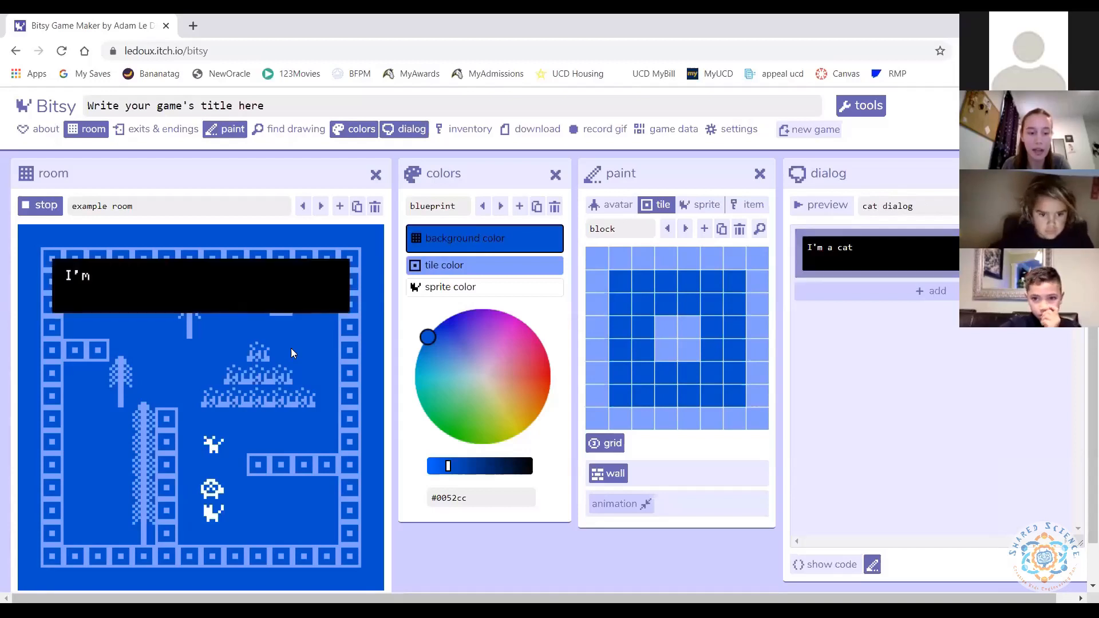
- Dismiss the lower cat's dialog and walk the turtle around the squares between the lower cat and the block column
{"action": "key", "text": "Down"}
{"action": "key", "text": "Left"}
{"action": "key", "text": "Down"}
{"action": "key", "text": "Down"}
{"action": "key", "text": "Up"}
{"action": "key", "text": "Down"}
{"action": "key", "text": "Right"}
{"action": "key", "text": "Right"}
{"action": "key", "text": "Left"}
{"action": "key", "text": "Left"}
{"action": "key", "text": "Up"}
{"action": "key", "text": "Up"}
{"action": "key", "text": "Down"}
{"action": "key", "text": "Up"}
{"action": "key", "text": "Up"}
{"action": "key", "text": "Up"}
{"action": "key", "text": "Up"}
{"action": "key", "text": "Up"}
{"action": "key", "text": "Up"}
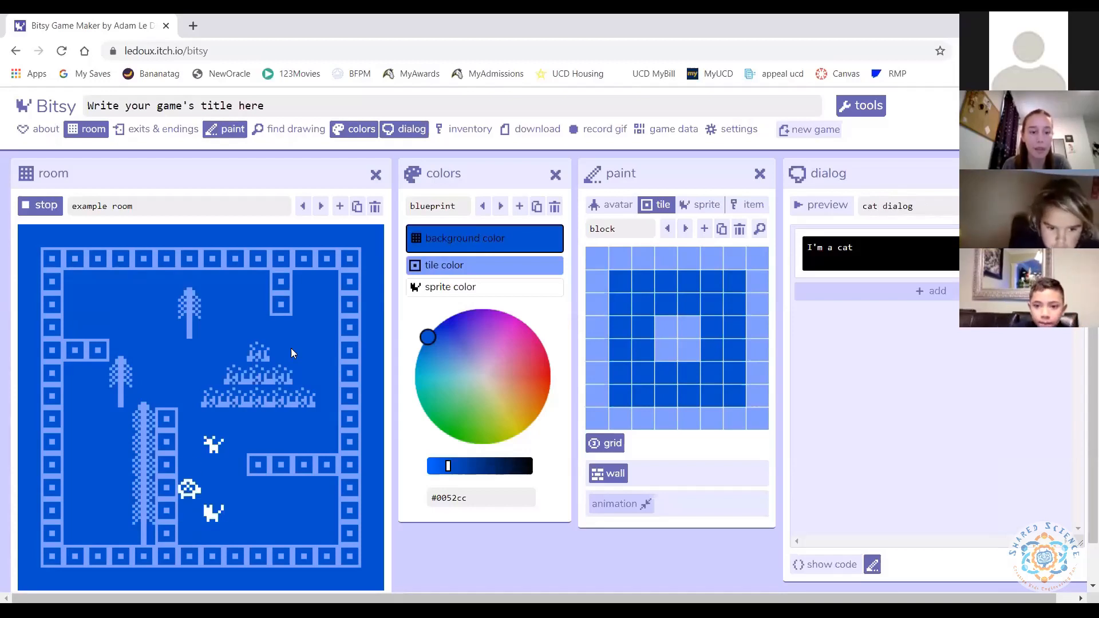
- Walk the turtle right past the lower cat into the area below the horizontal row of blocks and back up
{"action": "key", "text": "Right"}
{"action": "key", "text": "Right"}
{"action": "key", "text": "Right"}
{"action": "key", "text": "Down"}
{"action": "key", "text": "Down"}
{"action": "key", "text": "Right"}
{"action": "key", "text": "Right"}
{"action": "key", "text": "Right"}
{"action": "key", "text": "Left"}
{"action": "key", "text": "Left"}
{"action": "key", "text": "Up"}
{"action": "key", "text": "Up"}
{"action": "key", "text": "Up"}
- Walk the turtle left around the top of the block column and through the tall tree to the open ground beyond it
{"action": "key", "text": "Left"}
{"action": "key", "text": "Left"}
{"action": "key", "text": "Left"}
{"action": "key", "text": "Left"}
{"action": "key", "text": "Up"}
{"action": "key", "text": "Up"}
{"action": "key", "text": "Left"}
{"action": "key", "text": "Down"}
{"action": "key", "text": "Down"}
{"action": "key", "text": "Down"}
{"action": "key", "text": "Left"}
{"action": "key", "text": "Left"}
{"action": "key", "text": "Up"}
{"action": "key", "text": "Down"}
{"action": "key", "text": "Down"}
{"action": "key", "text": "Down"}
{"action": "key", "text": "Down"}
{"action": "key", "text": "Right"}
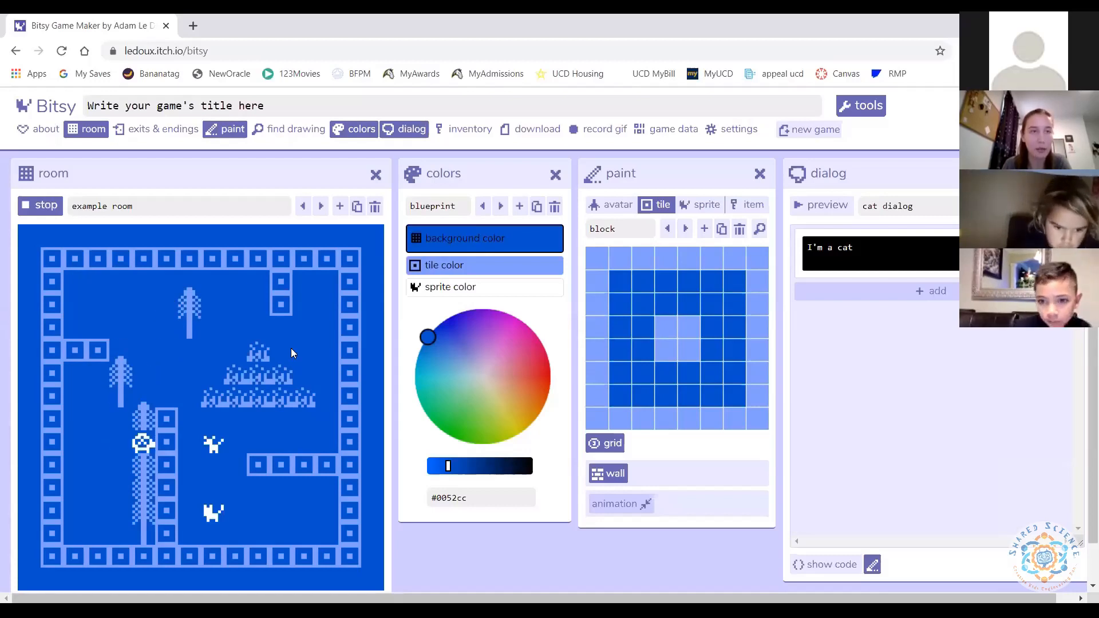
{"action": "key", "text": "Left"}
{"action": "key", "text": "Left"}
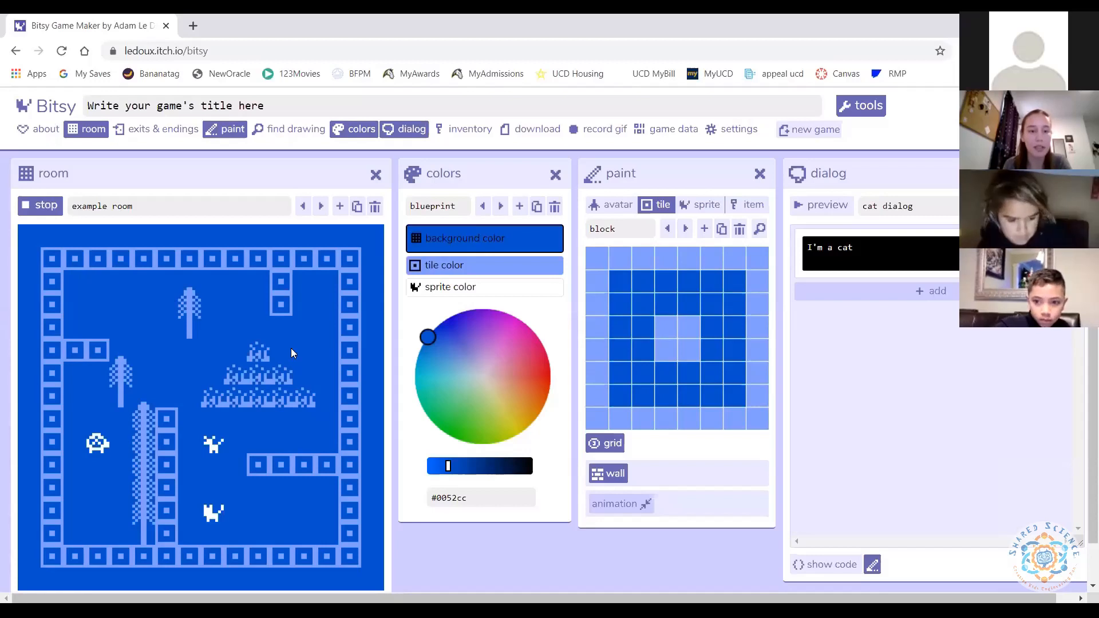
- Stop the play-test and set the game's title to "Shared Science Game"
{"action": "left_click", "coordinate": [48, 206]}
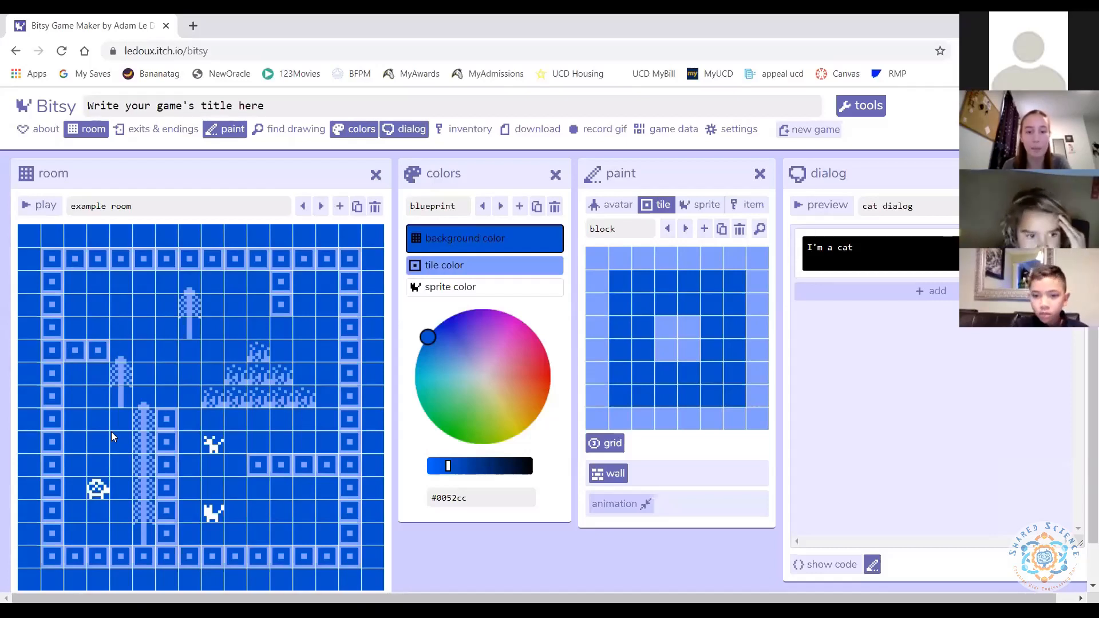
{"action": "triple_click", "coordinate": [147, 104]}
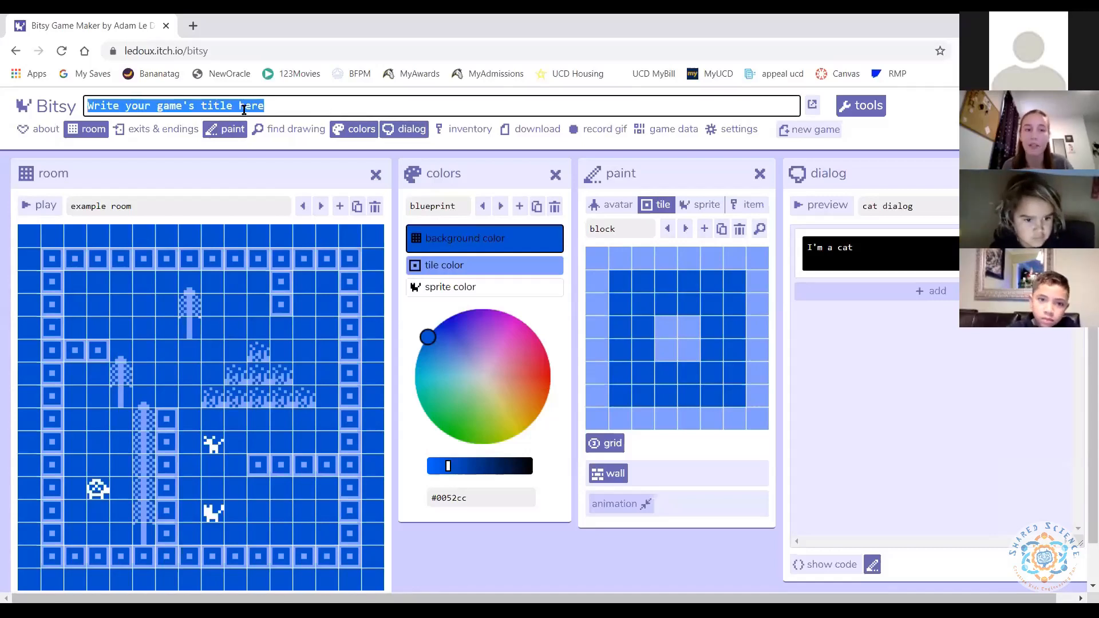
{"action": "type", "text": "Shared"}
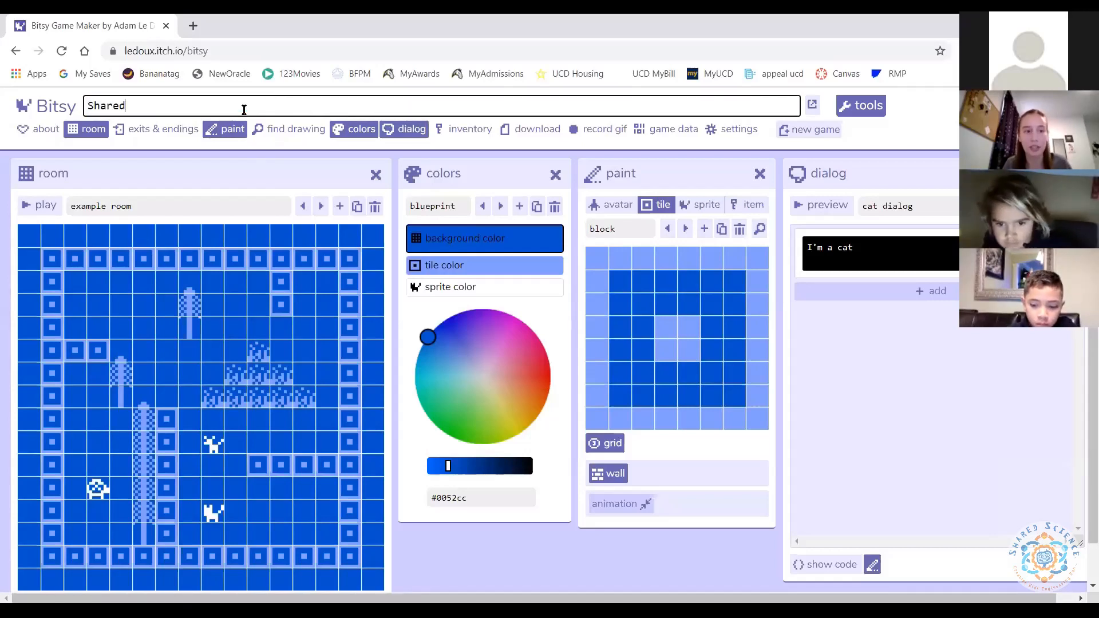
{"action": "type", "text": " Science Game"}
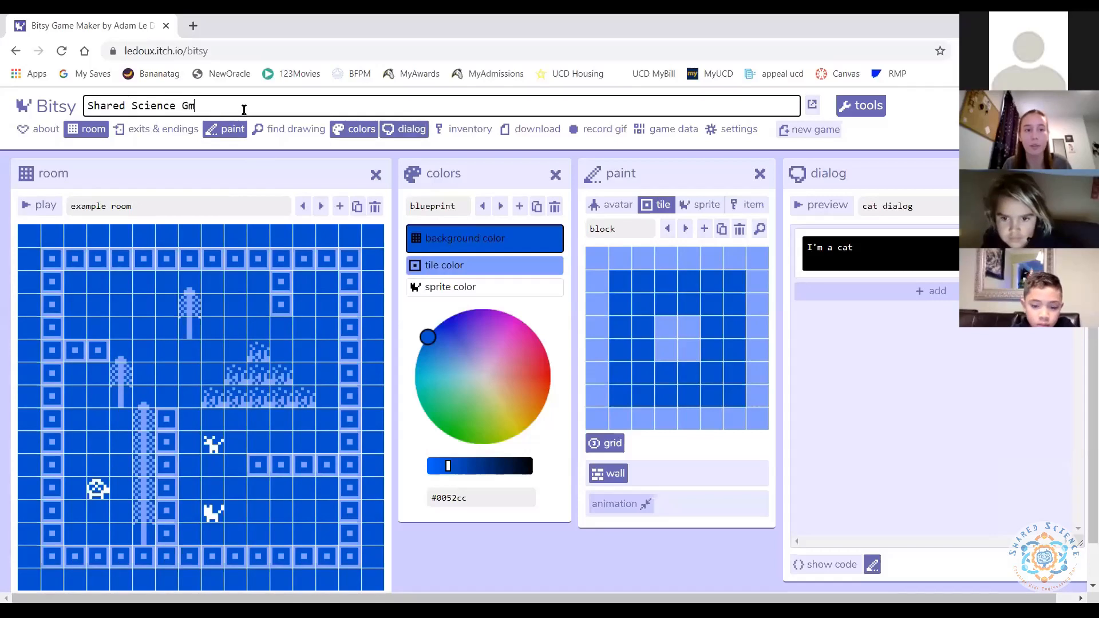
{"action": "left_click", "coordinate": [215, 184]}
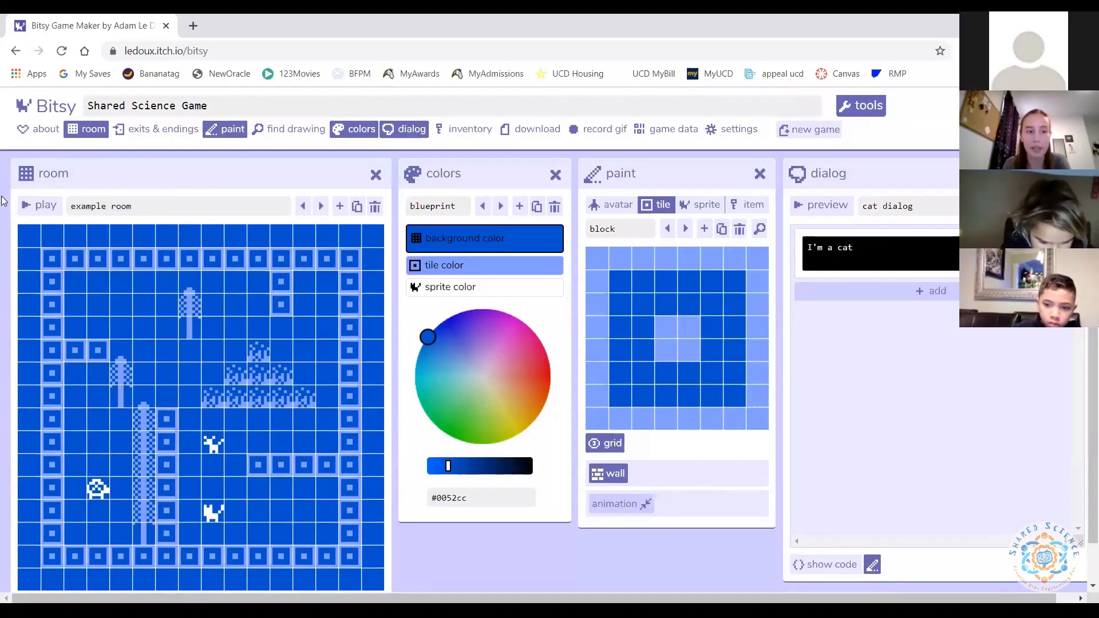
- Play-test the game past its title screen, walk the turtle up to the short tree and back, and stop the test
{"action": "left_click", "coordinate": [41, 207]}
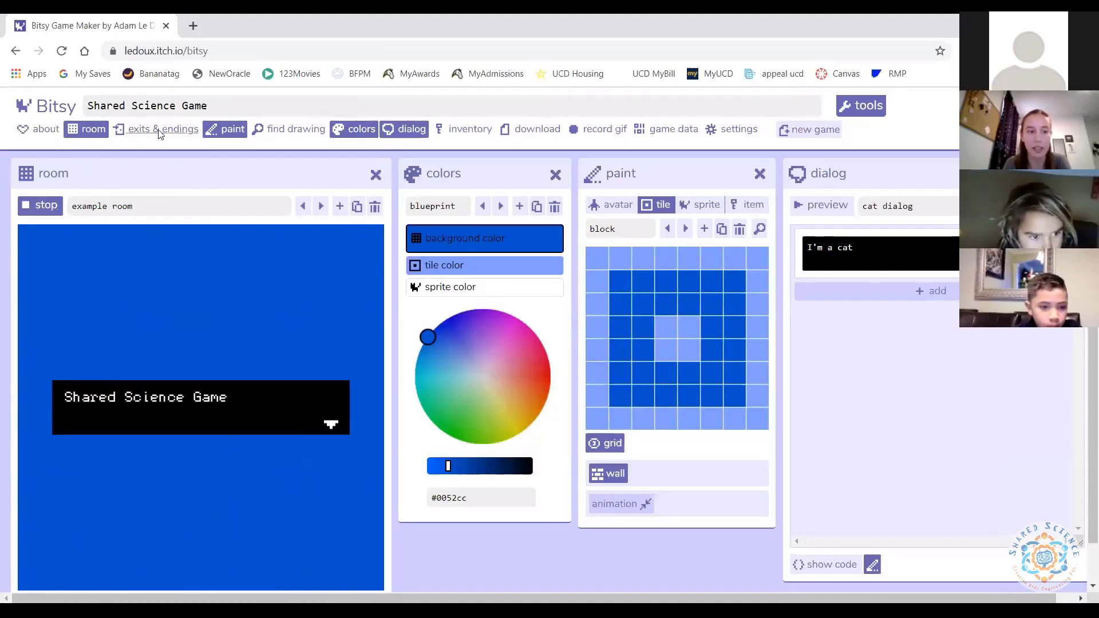
{"action": "left_click", "coordinate": [331, 405]}
{"action": "key", "text": "Up"}
{"action": "key", "text": "Up"}
{"action": "key", "text": "Up"}
{"action": "key", "text": "Up"}
{"action": "key", "text": "Right"}
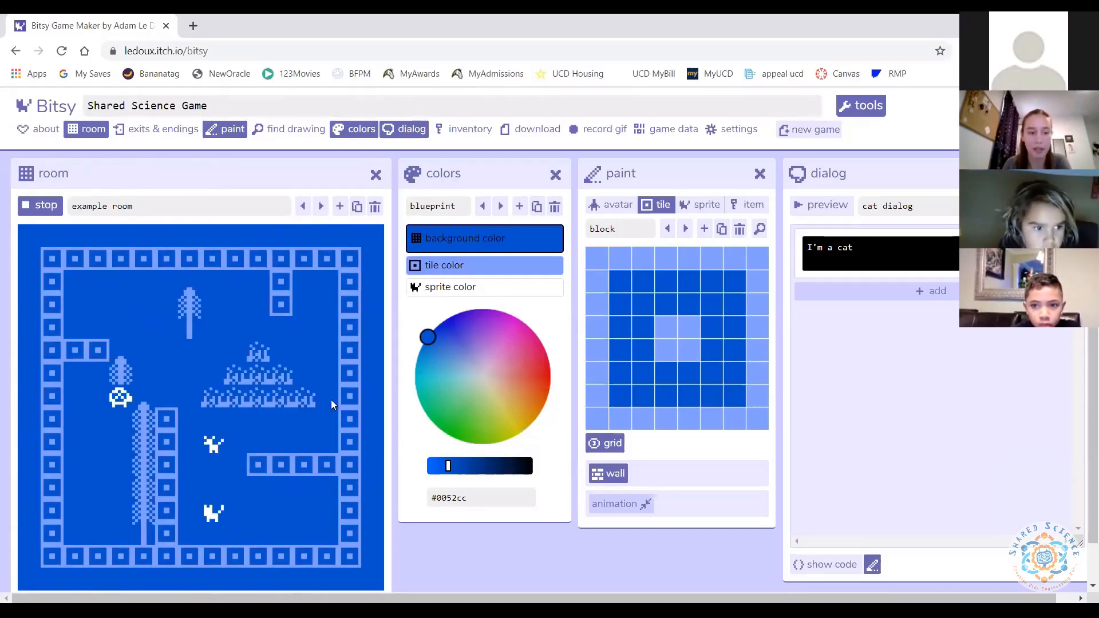
{"action": "key", "text": "Left"}
{"action": "key", "text": "Down"}
{"action": "key", "text": "Down"}
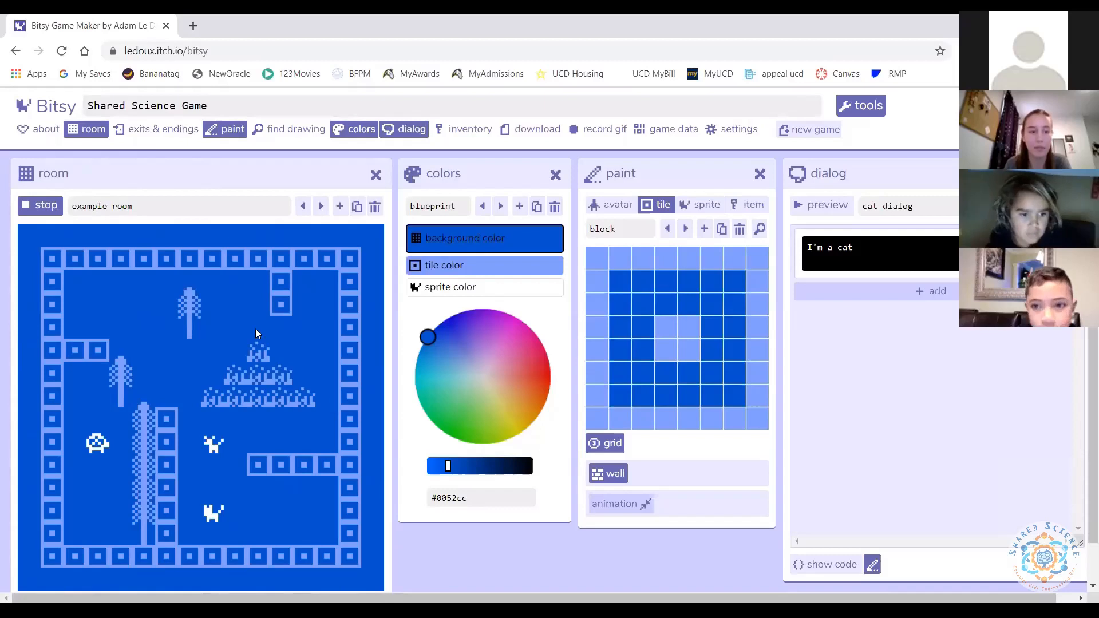
{"action": "left_click", "coordinate": [45, 206]}
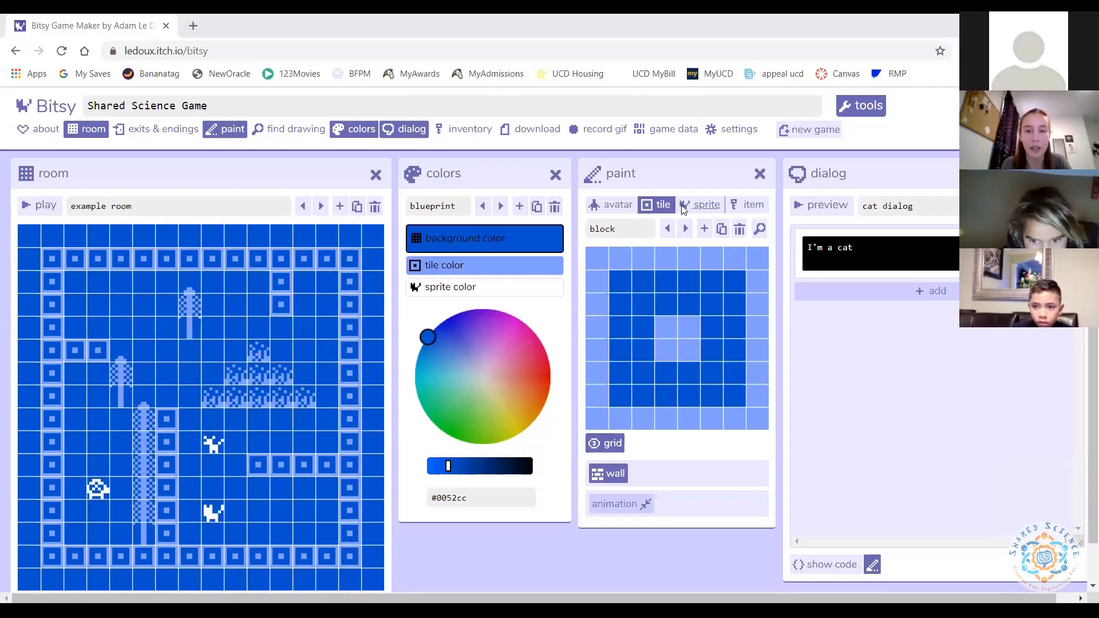
- Show the cat sprite and select its dialog text for inspection
{"action": "left_click", "coordinate": [705, 205]}
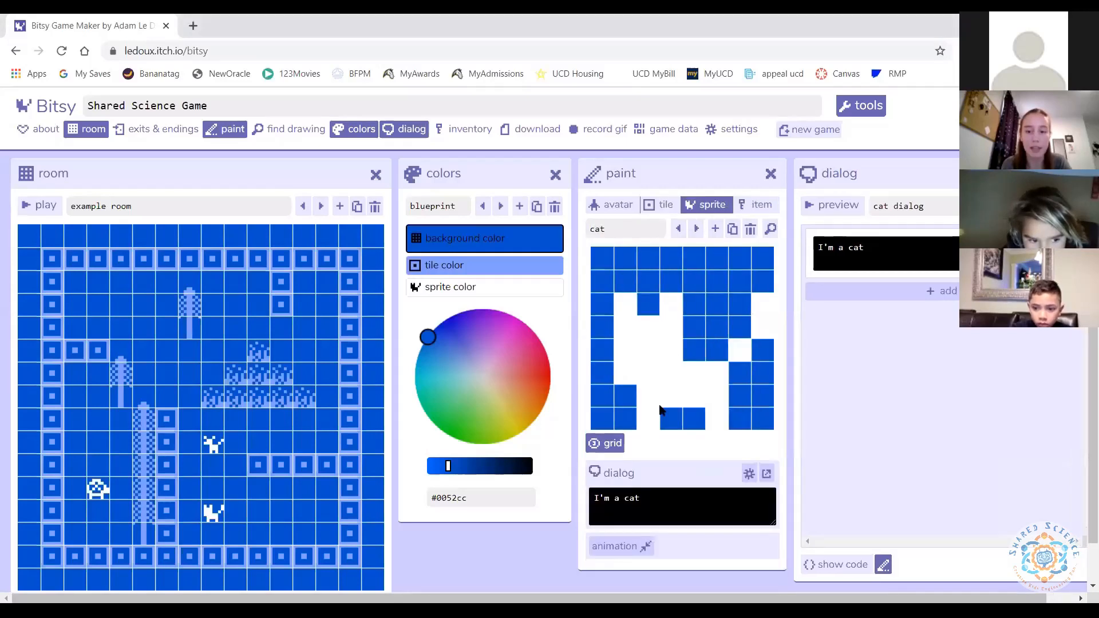
{"action": "scroll", "coordinate": [659, 446], "scroll_direction": "down", "scroll_amount": 1}
{"action": "left_click", "coordinate": [679, 461]}
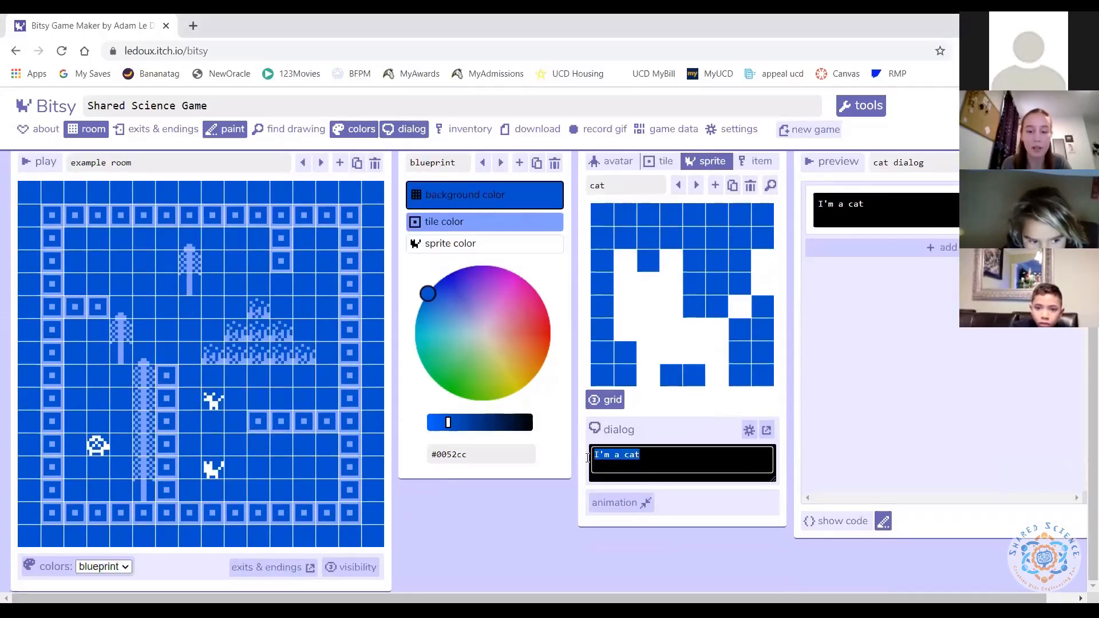
{"action": "triple_click", "coordinate": [639, 456]}
{"action": "left_click", "coordinate": [639, 456]}
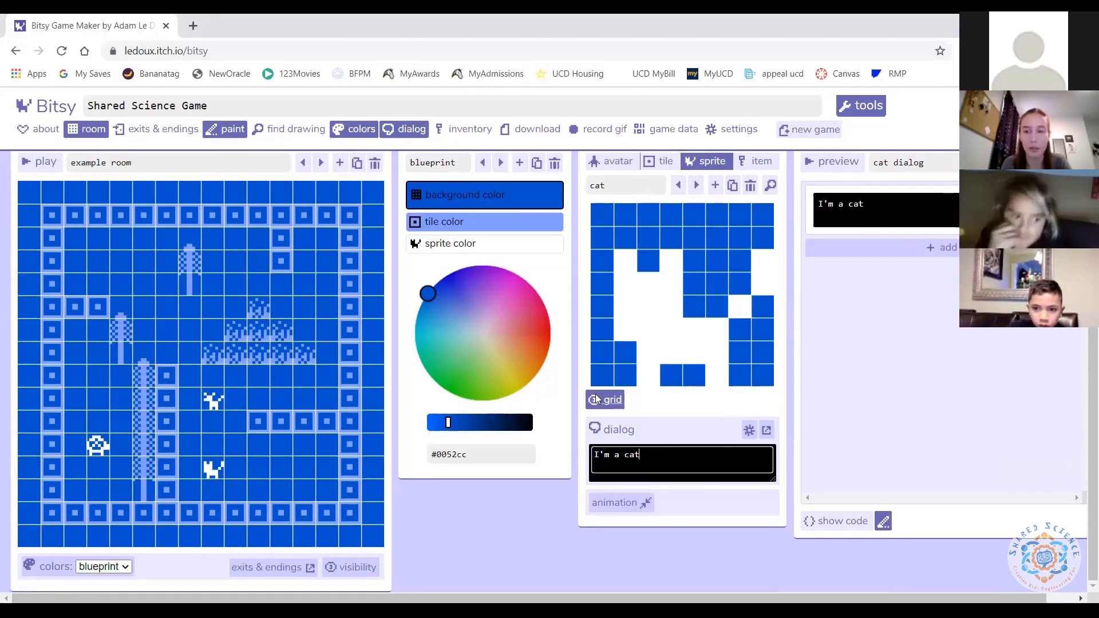
{"action": "scroll", "coordinate": [755, 341], "scroll_direction": "up", "scroll_amount": 1}
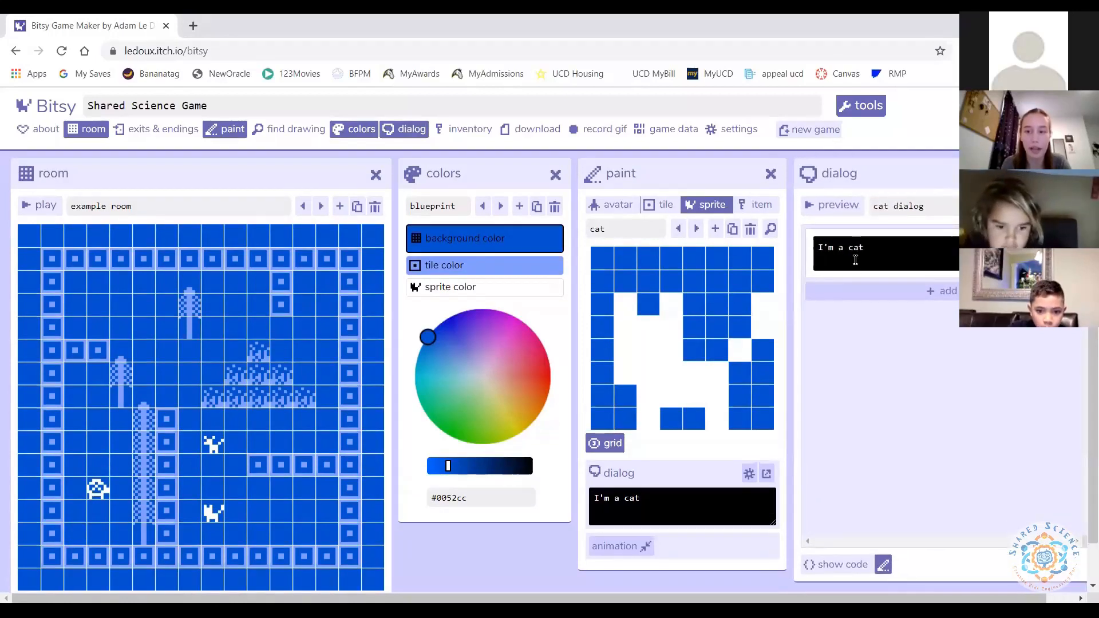
- Browse the game's dialogs from the cat dialog through the tea dialog to the title dialog, checking their names
{"action": "left_click", "coordinate": [903, 207]}
{"action": "triple_click", "coordinate": [903, 206]}
{"action": "left_click", "coordinate": [944, 207]}
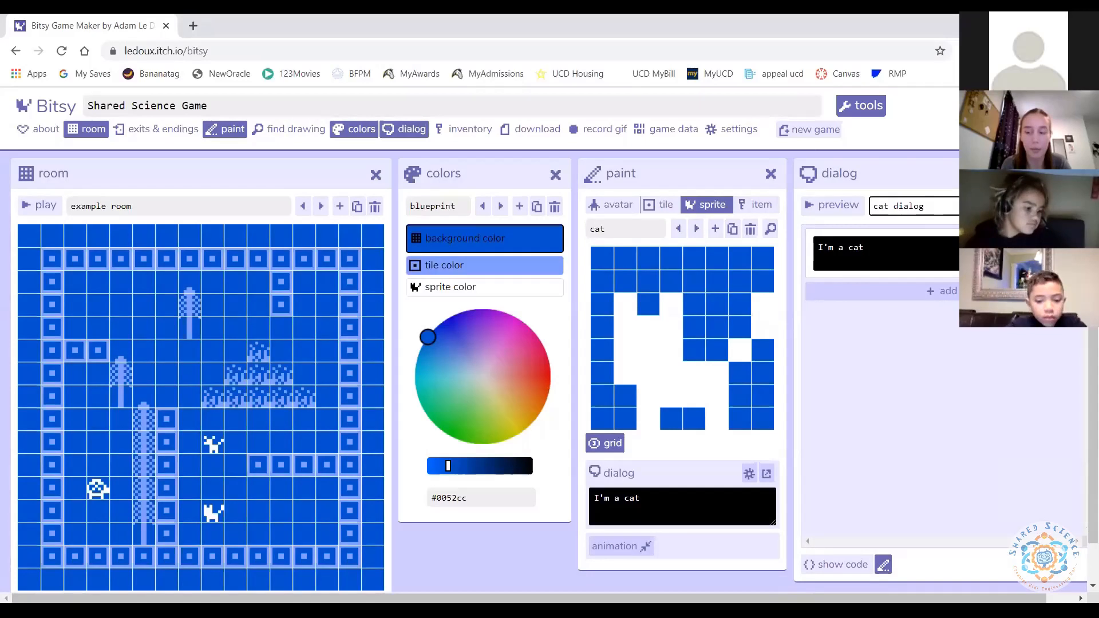
{"action": "left_click", "coordinate": [1016, 206]}
{"action": "triple_click", "coordinate": [942, 207]}
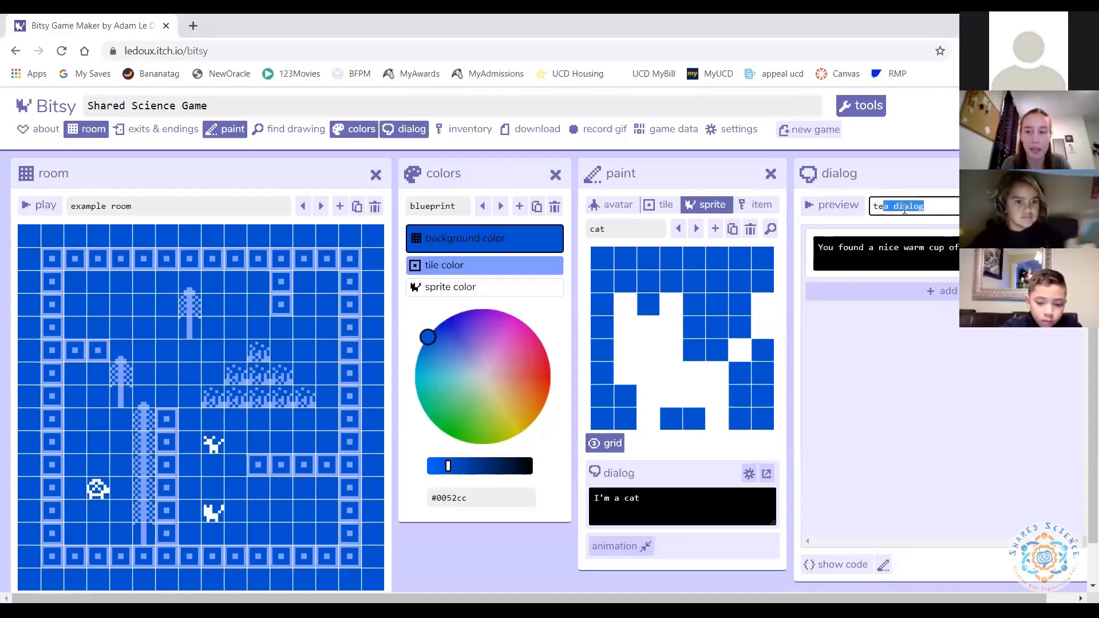
{"action": "left_click", "coordinate": [937, 206]}
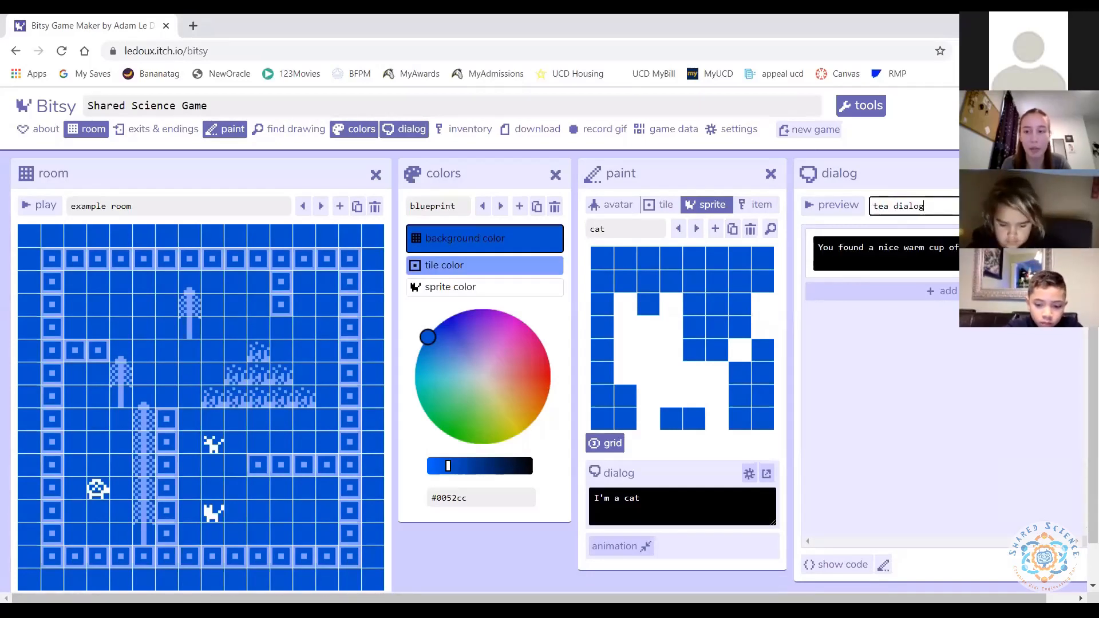
{"action": "left_click", "coordinate": [1016, 207]}
{"action": "left_click", "coordinate": [1016, 206]}
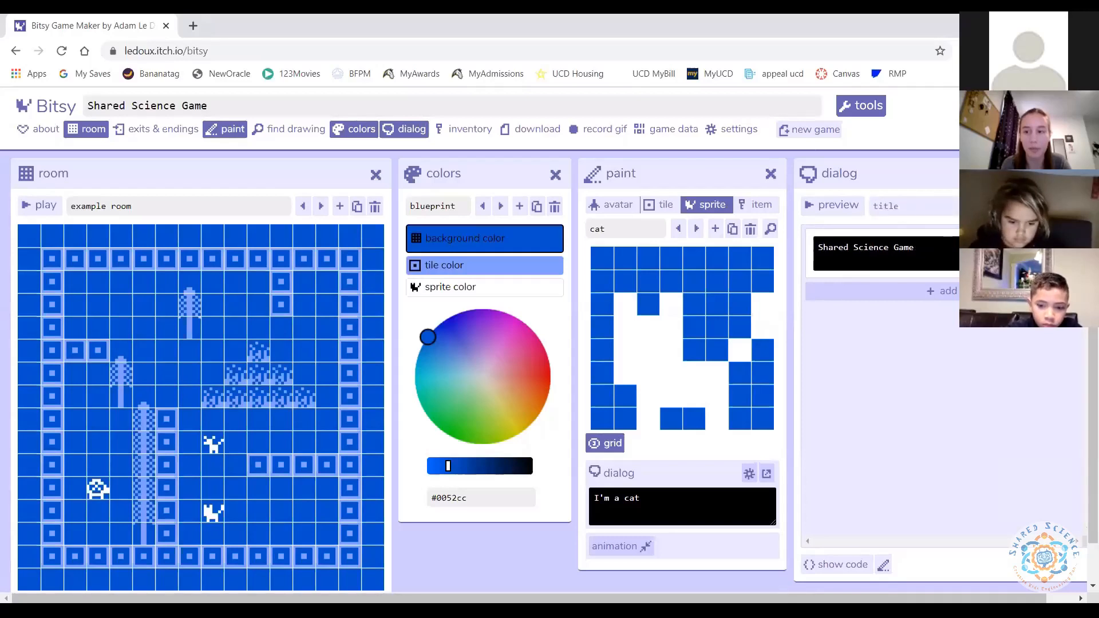
{"action": "left_click", "coordinate": [1018, 206]}
{"action": "left_click", "coordinate": [1018, 207]}
{"action": "left_click", "coordinate": [1018, 206]}
{"action": "left_click", "coordinate": [1018, 207]}
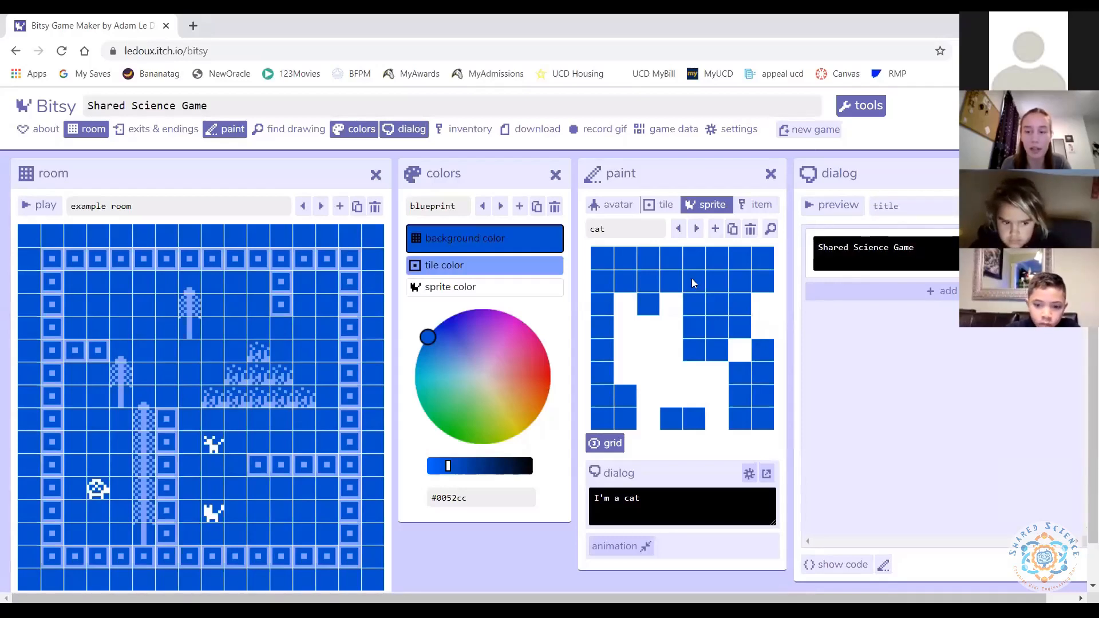
- Set the Dog sprite's dialog to "The dog tells you that there is a secret to the right"
{"action": "left_click", "coordinate": [696, 229]}
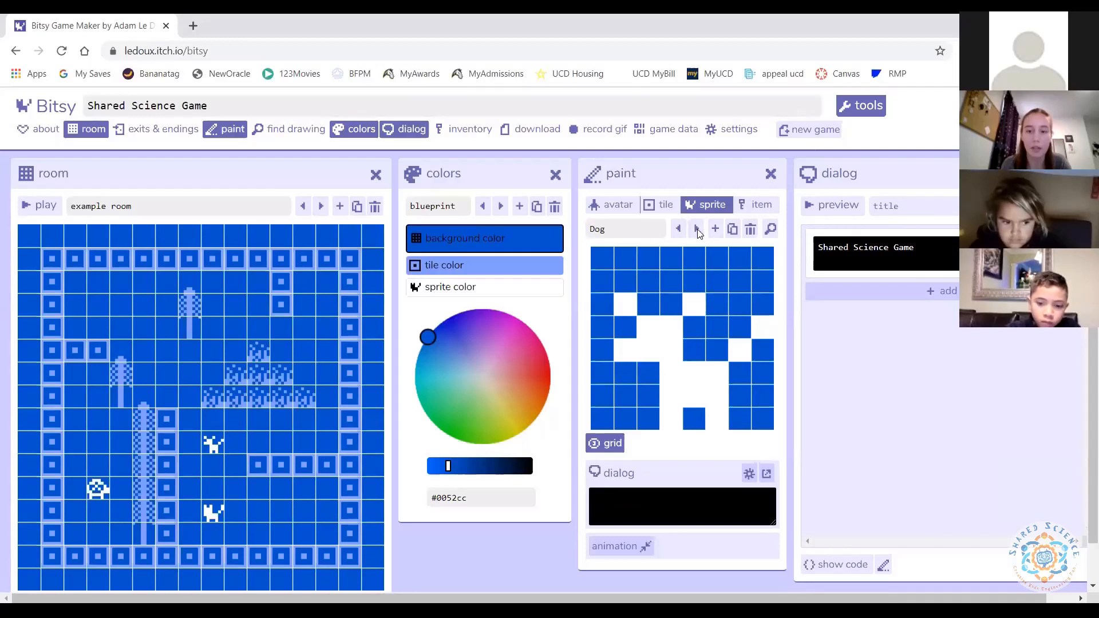
{"action": "left_click", "coordinate": [619, 495]}
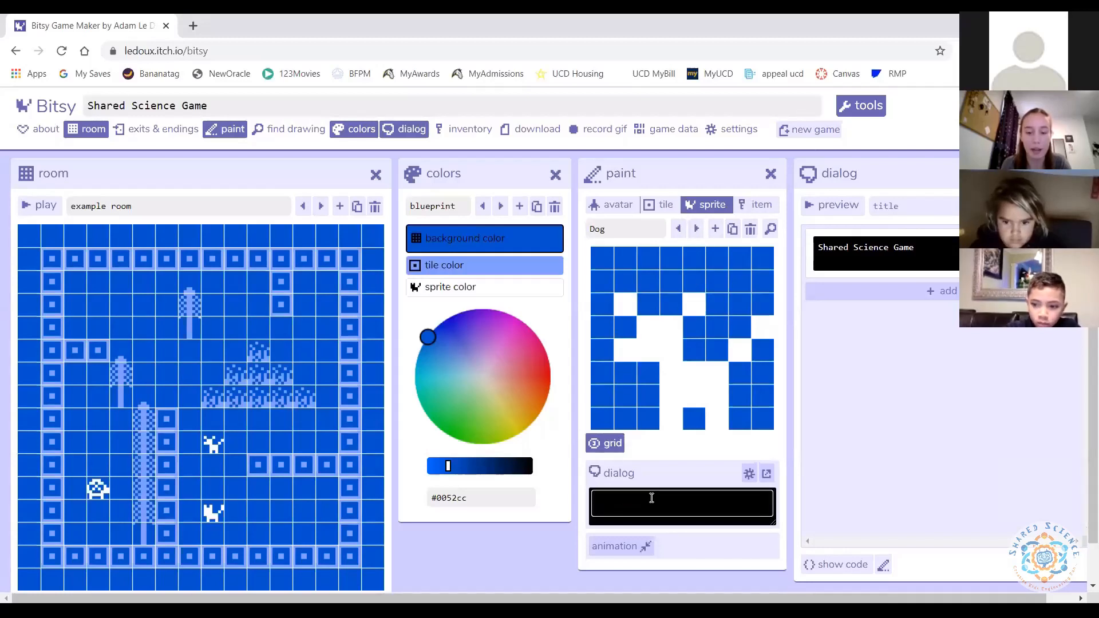
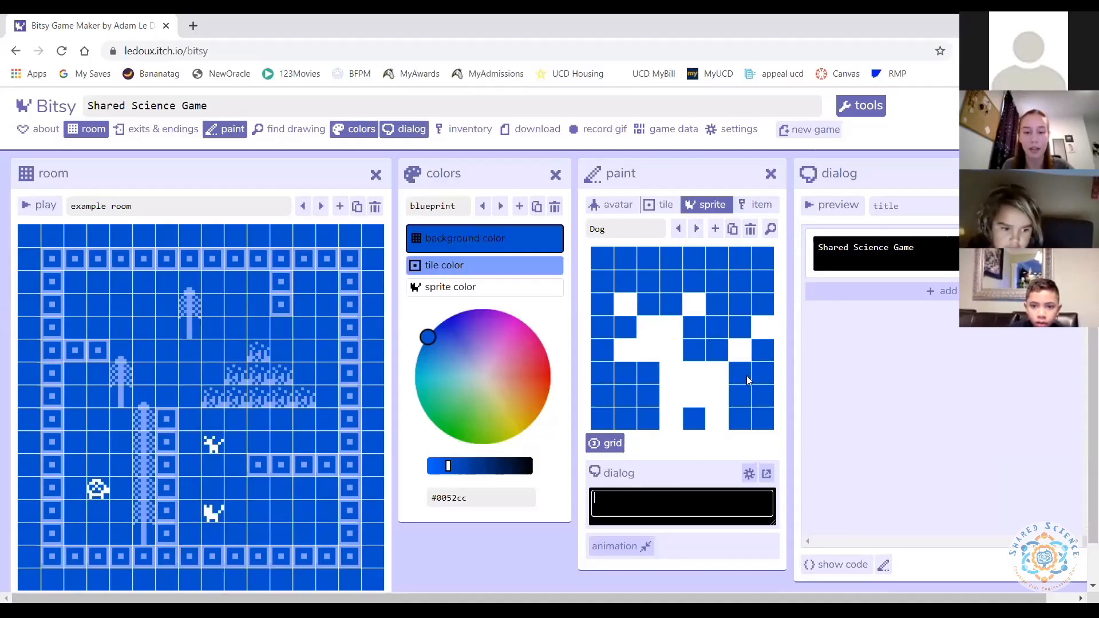
{"action": "scroll", "coordinate": [807, 382], "scroll_direction": "down", "scroll_amount": 1}
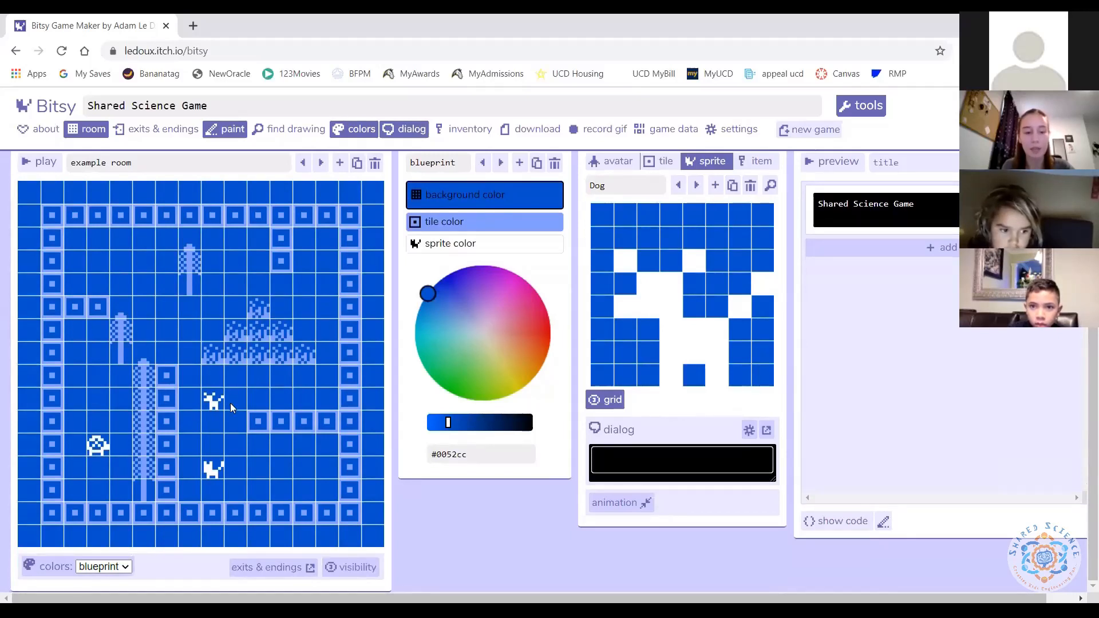
{"action": "left_click", "coordinate": [622, 463]}
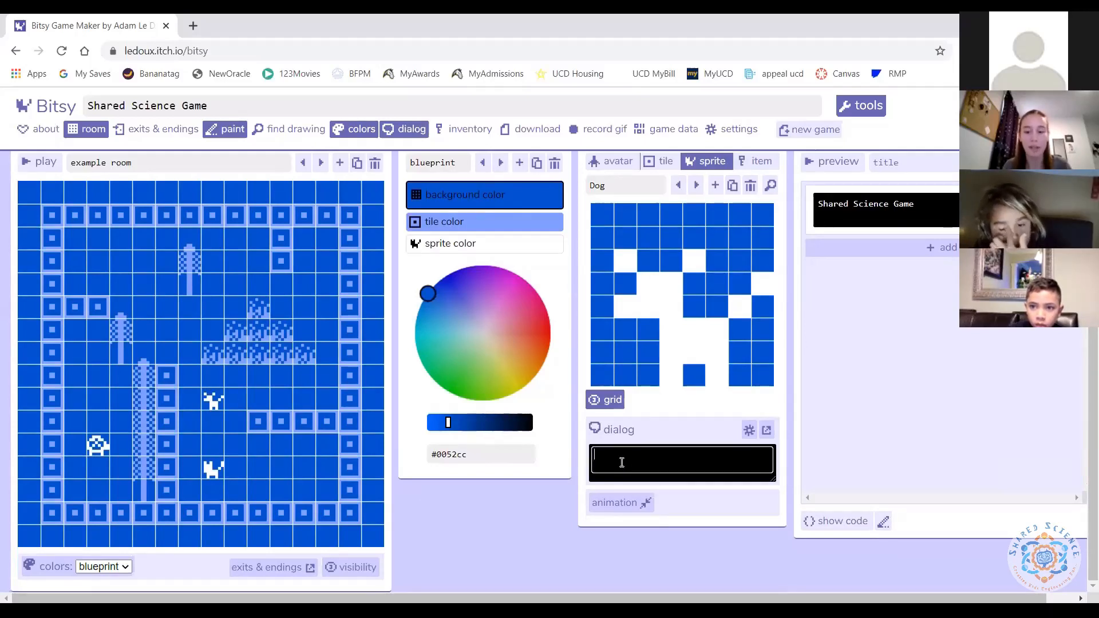
{"action": "type", "text": "The dog tells "}
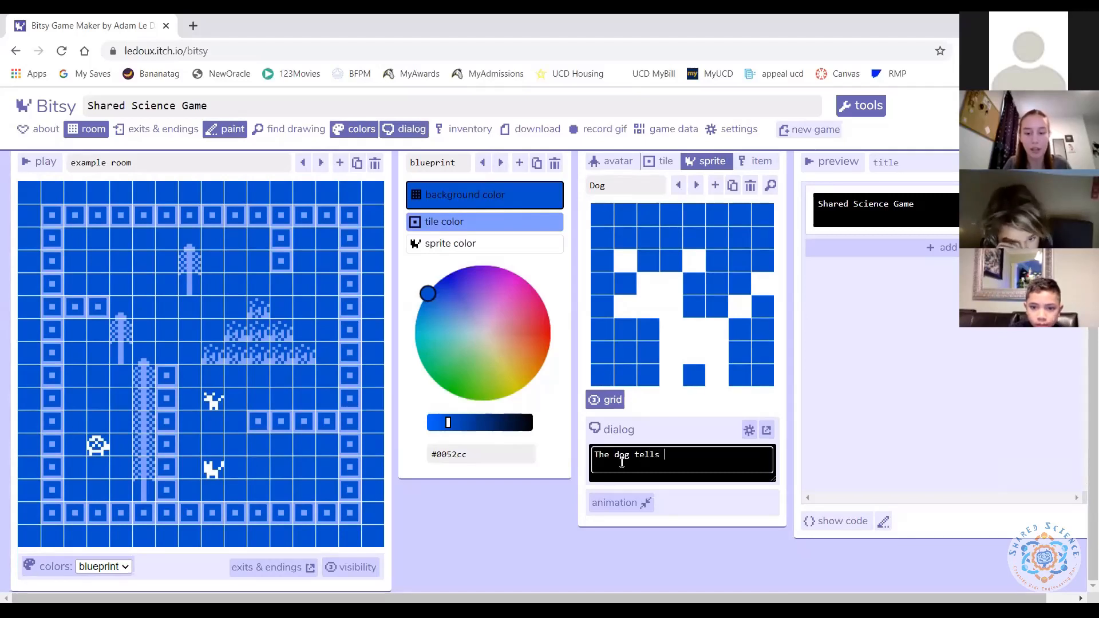
{"action": "type", "text": "you that ther"}
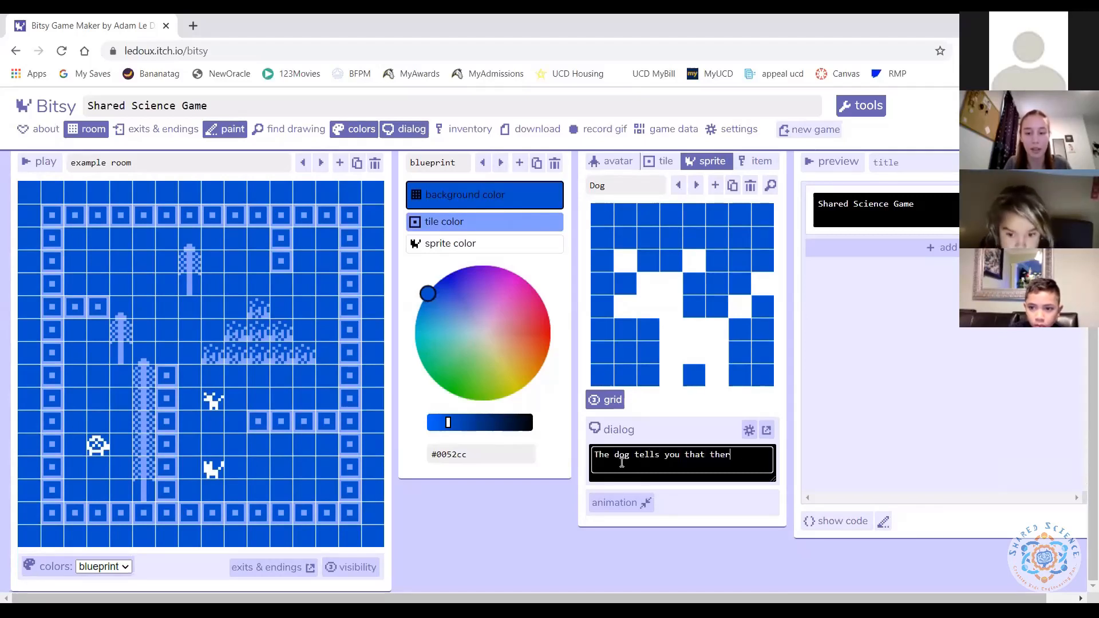
{"action": "type", "text": "e is a secret to the right"}
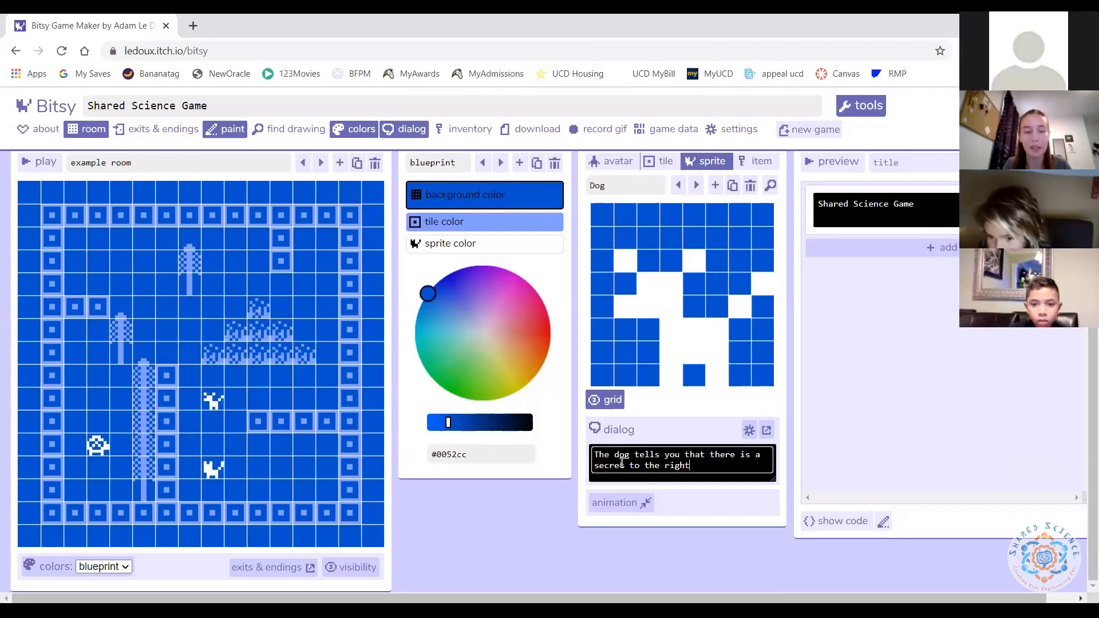
{"action": "left_click", "coordinate": [681, 429]}
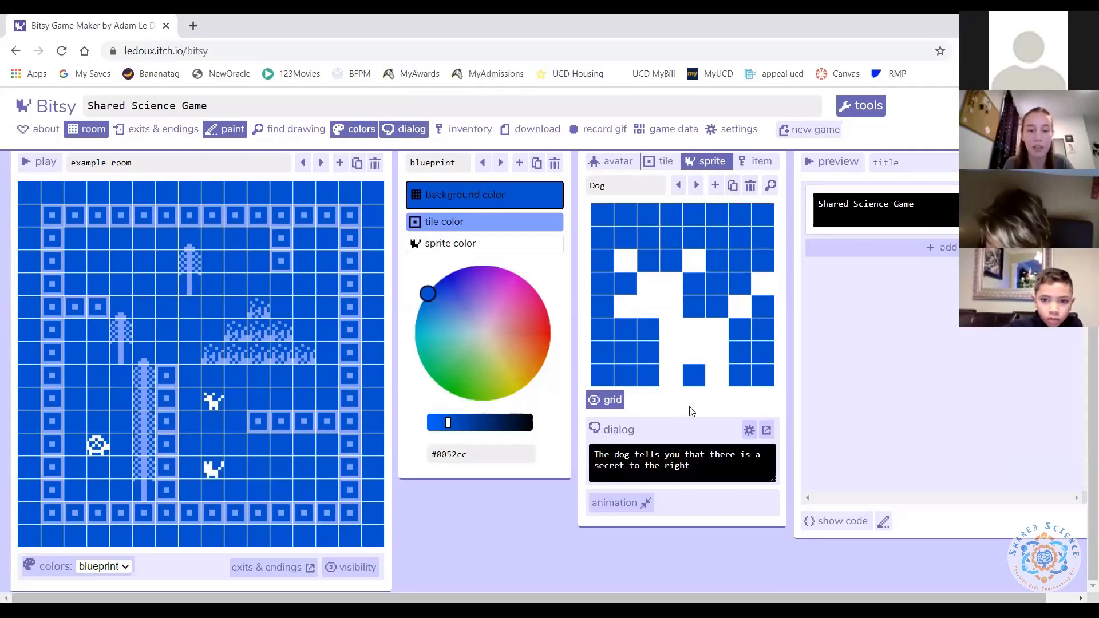
- Start a play-test and walk the turtle over the block column to the dog to trigger its dialog
{"action": "left_click", "coordinate": [55, 165]}
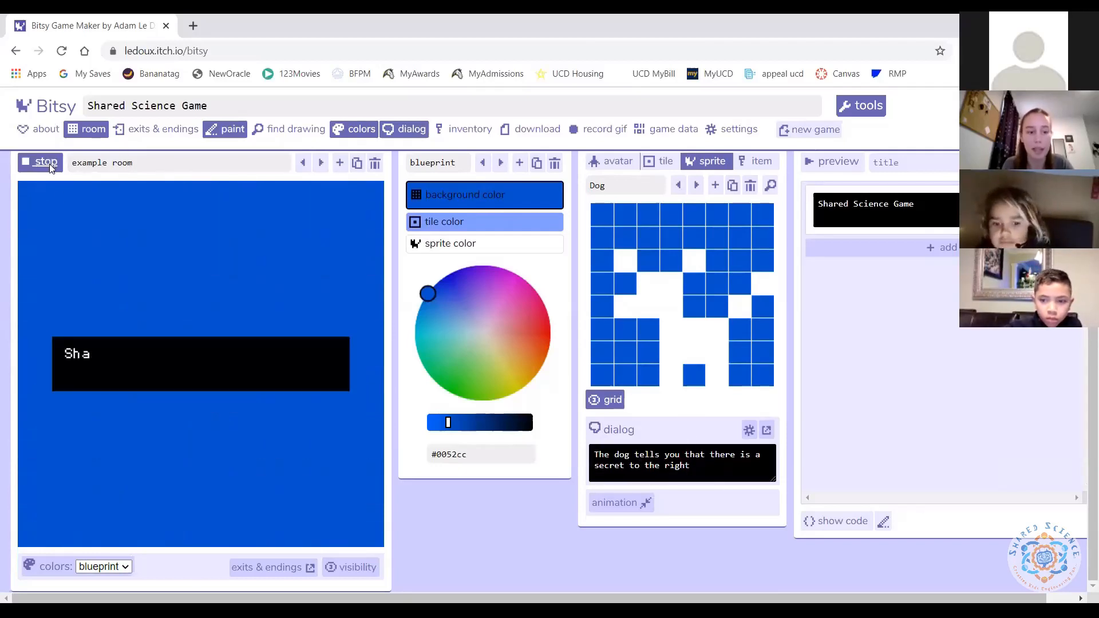
{"action": "key", "text": "Up"}
{"action": "key", "text": "Up"}
{"action": "key", "text": "Up"}
{"action": "key", "text": "Up"}
{"action": "key", "text": "Up"}
{"action": "key", "text": "Right"}
{"action": "key", "text": "Right"}
{"action": "key", "text": "Right"}
{"action": "key", "text": "Down"}
{"action": "key", "text": "Down"}
{"action": "key", "text": "Right"}
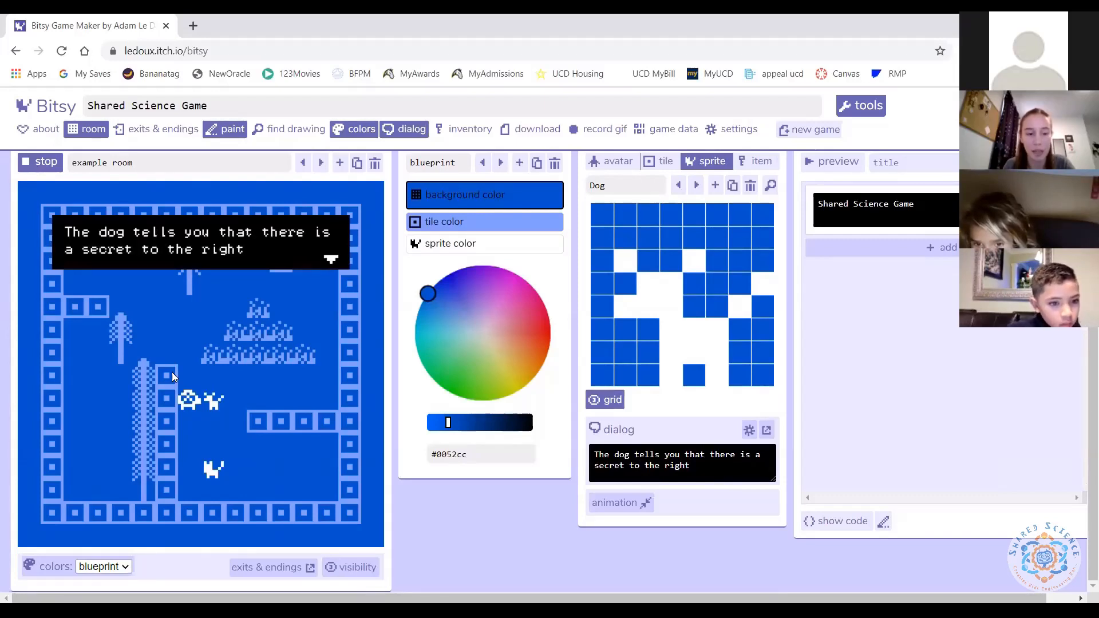
- Dismiss the dog's dialog and walk the turtle around the dog to the right, along the top of the horizontal block row
{"action": "key", "text": "space"}
{"action": "key", "text": "Up"}
{"action": "key", "text": "Right"}
{"action": "key", "text": "Right"}
{"action": "key", "text": "Down"}
{"action": "key", "text": "Right"}
{"action": "key", "text": "Right"}
{"action": "key", "text": "Right"}
{"action": "key", "text": "Right"}
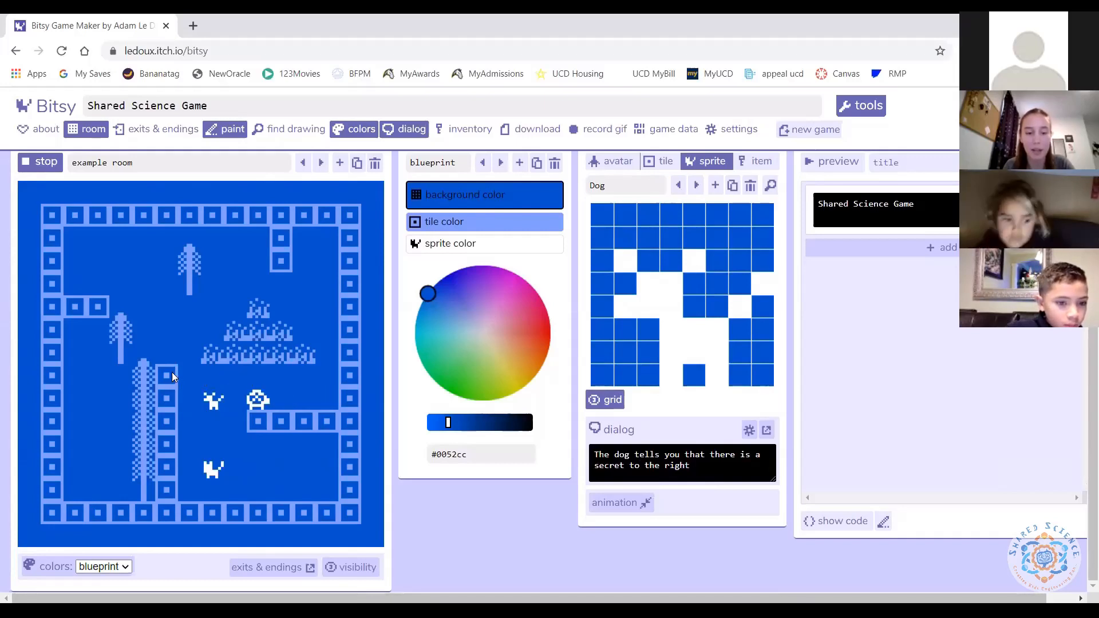
- Walk the turtle back left past the dog and over the block column to the open ground left of the tall tree
{"action": "key", "text": "Left"}
{"action": "key", "text": "Left"}
{"action": "key", "text": "Up"}
{"action": "key", "text": "Up"}
{"action": "key", "text": "Left"}
{"action": "key", "text": "Left"}
{"action": "key", "text": "Up"}
{"action": "key", "text": "Left"}
{"action": "key", "text": "Left"}
{"action": "key", "text": "Left"}
{"action": "key", "text": "Down"}
{"action": "key", "text": "Left"}
{"action": "key", "text": "Left"}
{"action": "key", "text": "Down"}
{"action": "key", "text": "Down"}
{"action": "key", "text": "Right"}
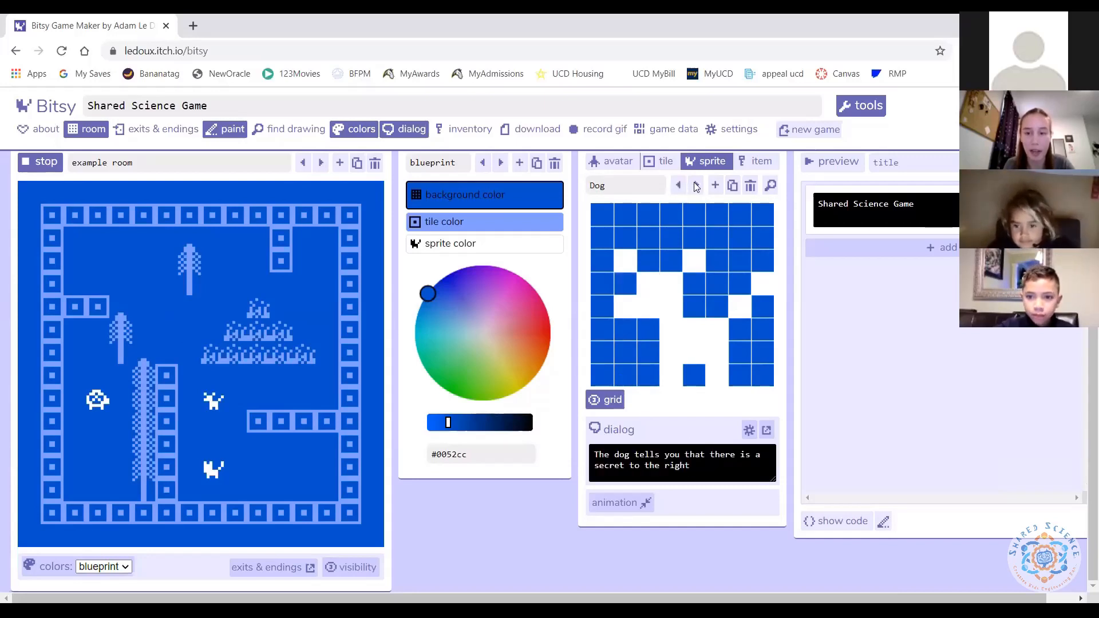
{"action": "left_click", "coordinate": [702, 468]}
{"action": "triple_click", "coordinate": [703, 468]}
{"action": "left_click", "coordinate": [702, 468]}
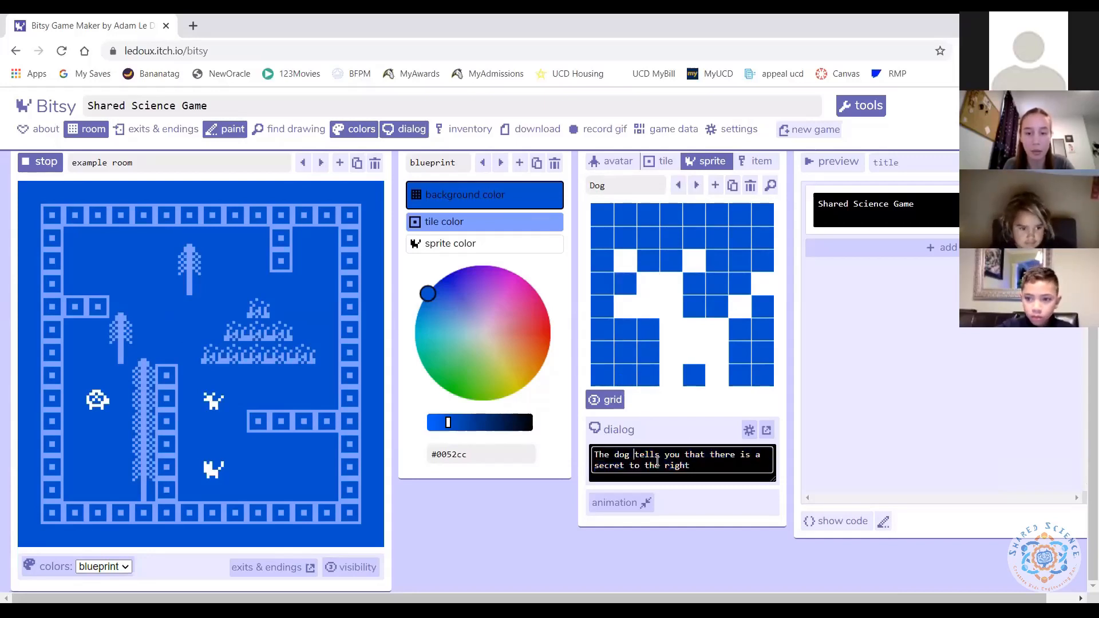
{"action": "left_click", "coordinate": [539, 497]}
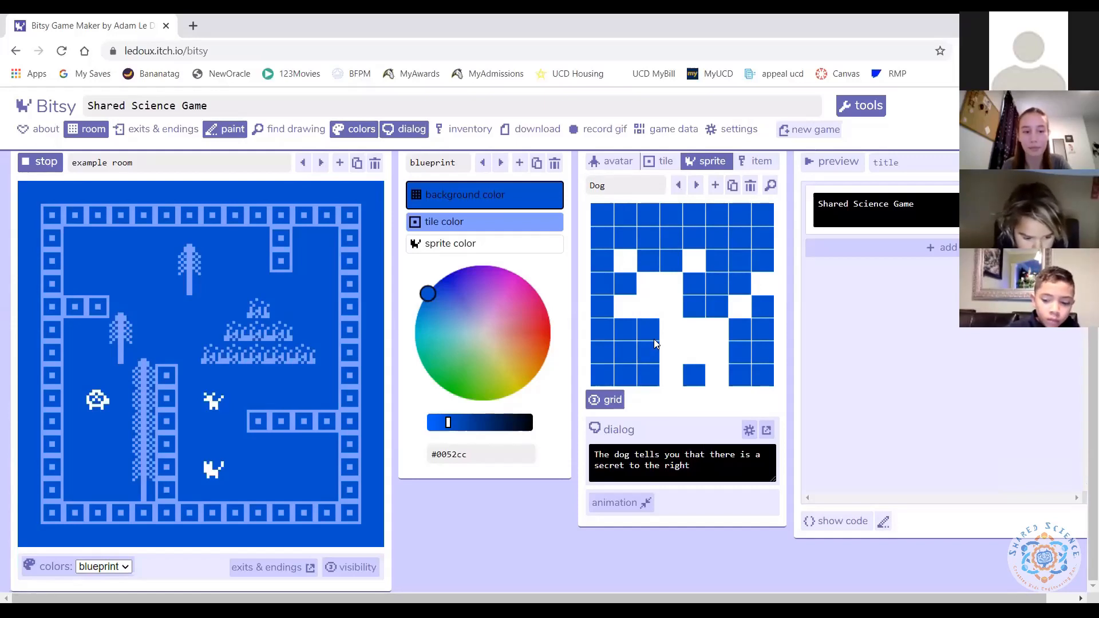
- Stop the running play-test and return to editing the example room
{"action": "left_click", "coordinate": [30, 163]}
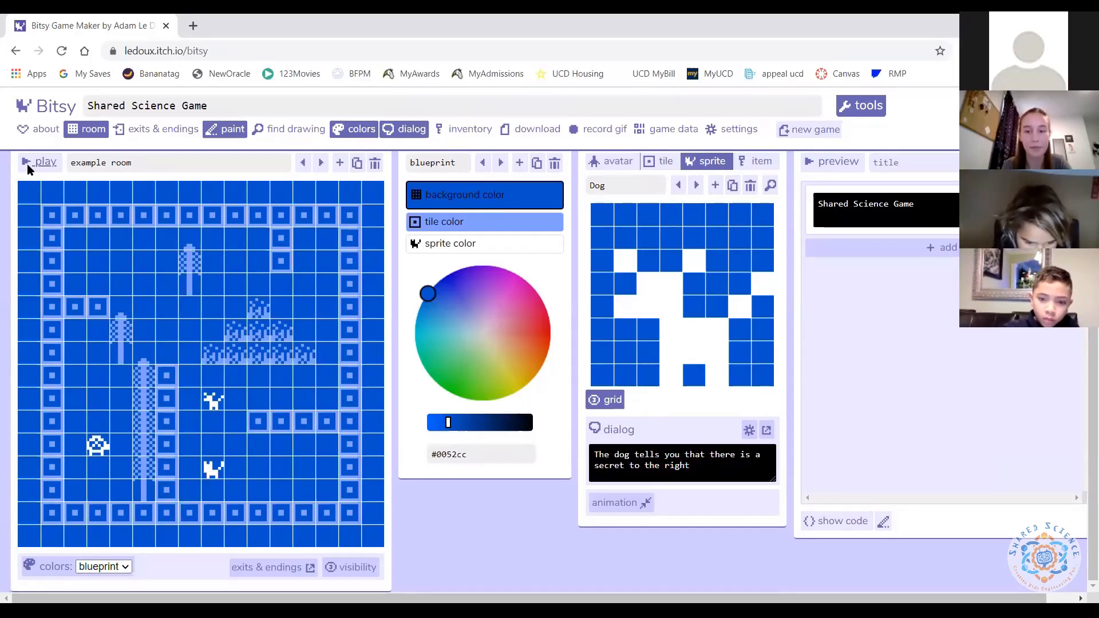
{"action": "scroll", "coordinate": [143, 255], "scroll_direction": "up", "scroll_amount": 1}
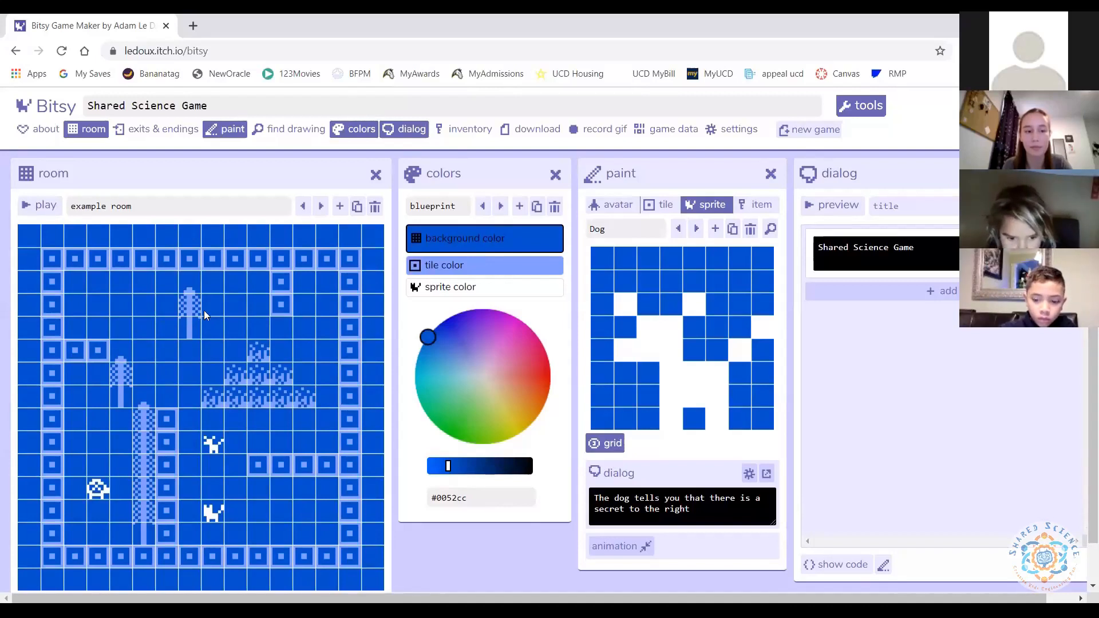
{"action": "scroll", "coordinate": [191, 280], "scroll_direction": "down", "scroll_amount": 1}
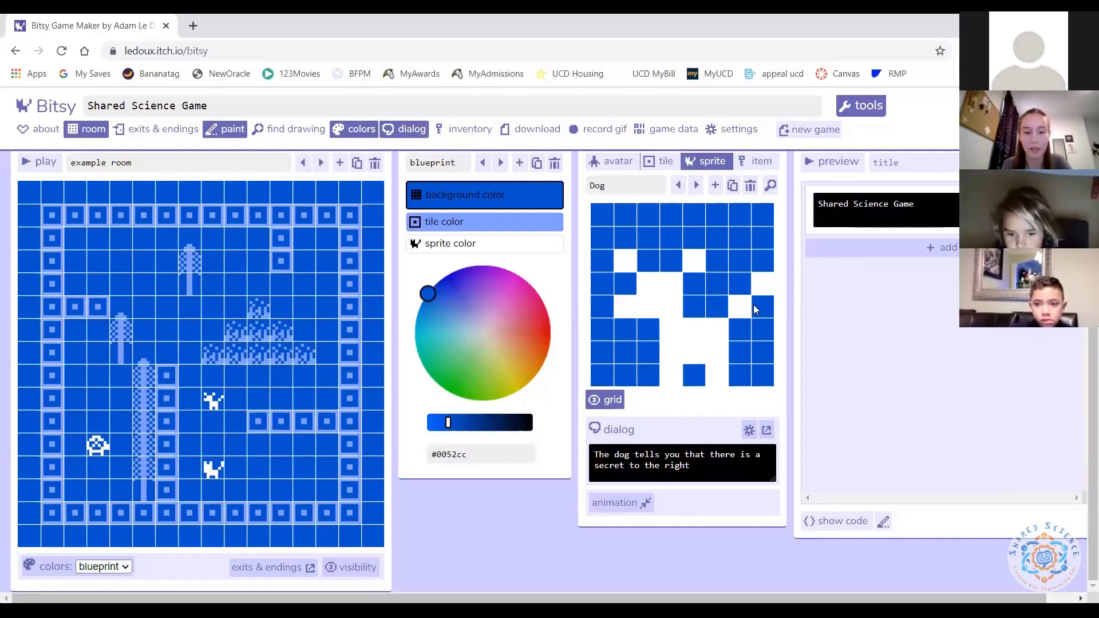
- Restart the play-test and walk the turtle up and right over the block column to the dog to trigger its dialog
{"action": "left_click", "coordinate": [35, 161]}
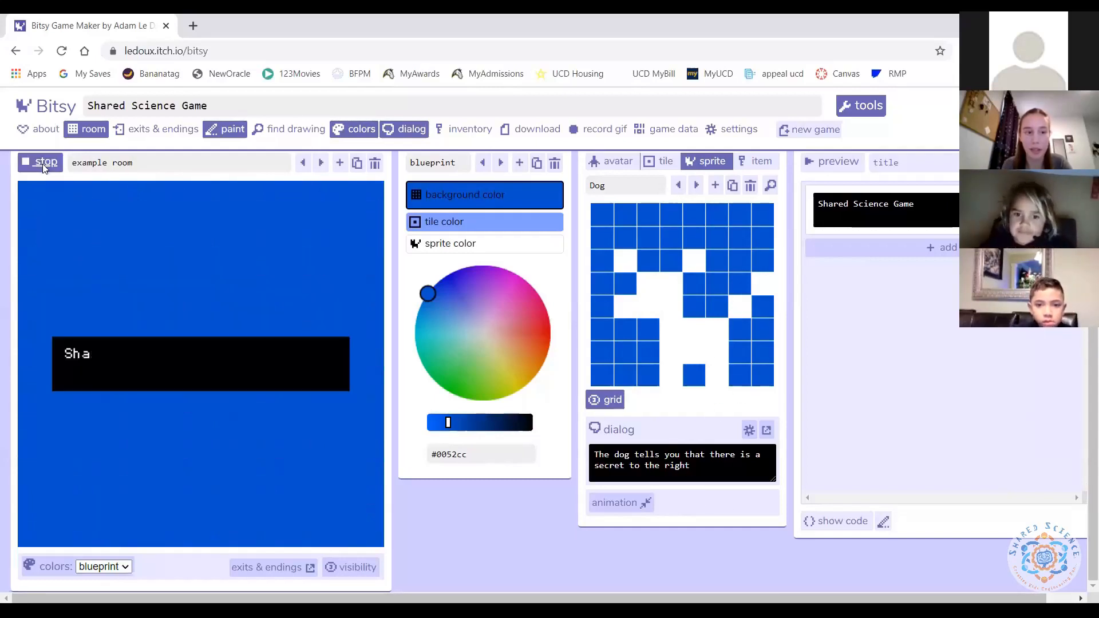
{"action": "key", "text": "Up"}
{"action": "key", "text": "Up"}
{"action": "key", "text": "Up"}
{"action": "key", "text": "Up"}
{"action": "key", "text": "Up"}
{"action": "key", "text": "Right"}
{"action": "key", "text": "Right"}
{"action": "key", "text": "Right"}
{"action": "key", "text": "Right"}
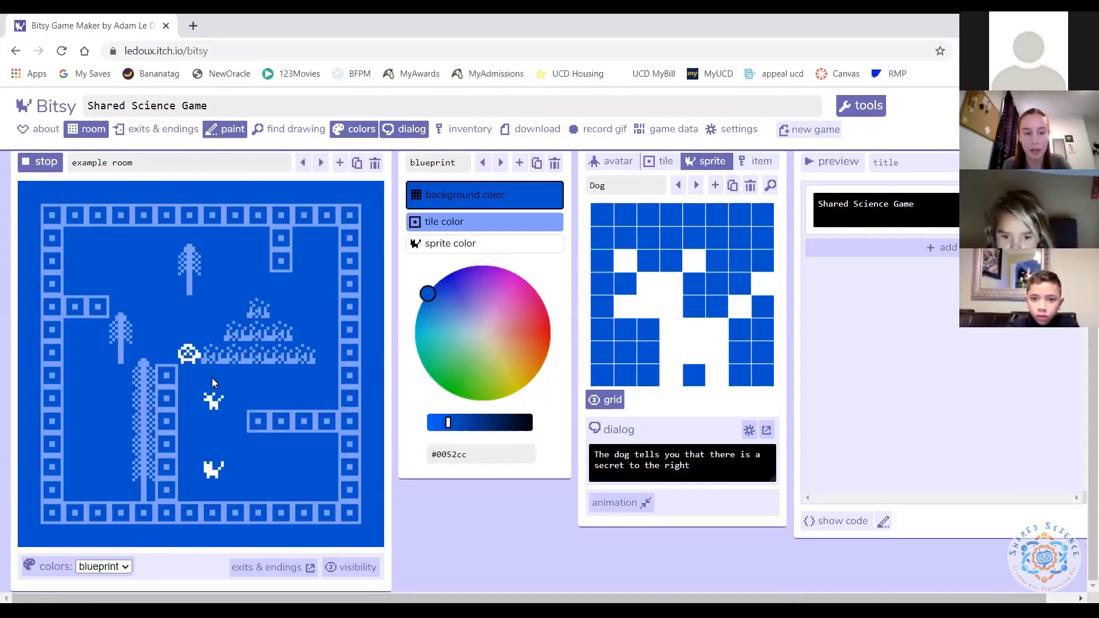
{"action": "key", "text": "Right"}
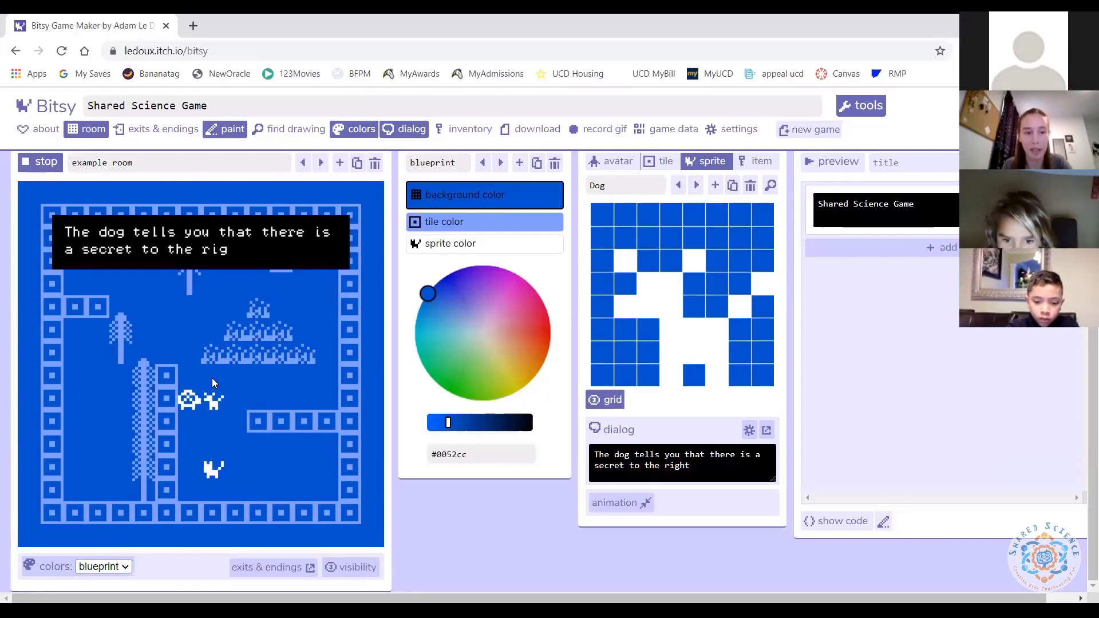
- Close the dog's message in the running game and walk the avatar up beside the small tree
{"action": "key", "text": "Right"}
{"action": "key", "text": "Up"}
{"action": "key", "text": "Up"}
{"action": "key", "text": "Up"}
{"action": "key", "text": "Left"}
{"action": "key", "text": "Left"}
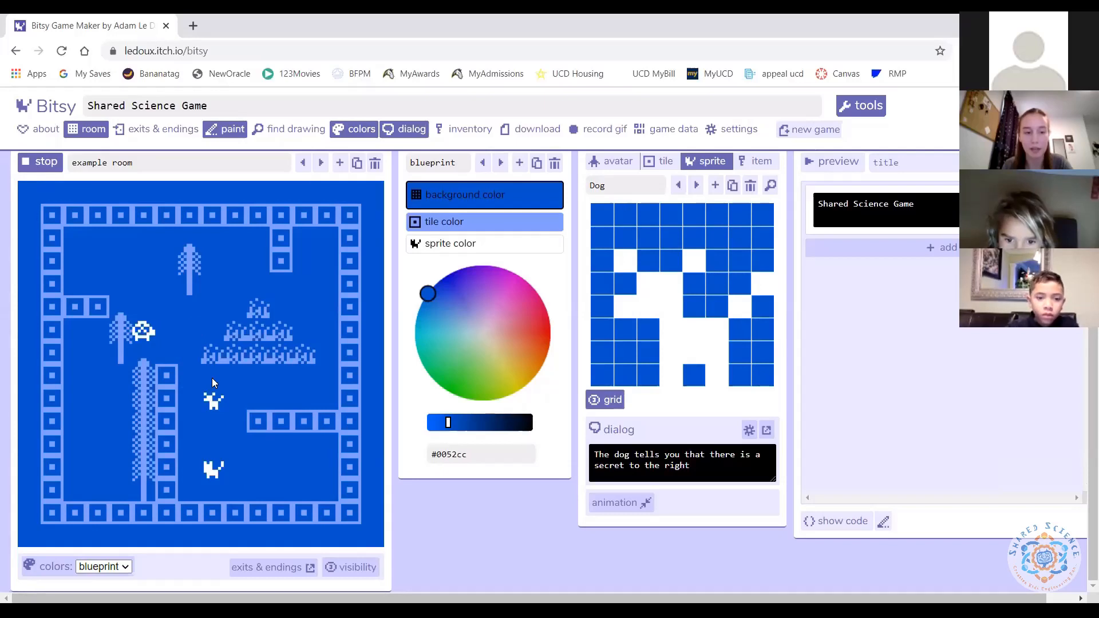
{"action": "key", "text": "Down"}
{"action": "key", "text": "Up"}
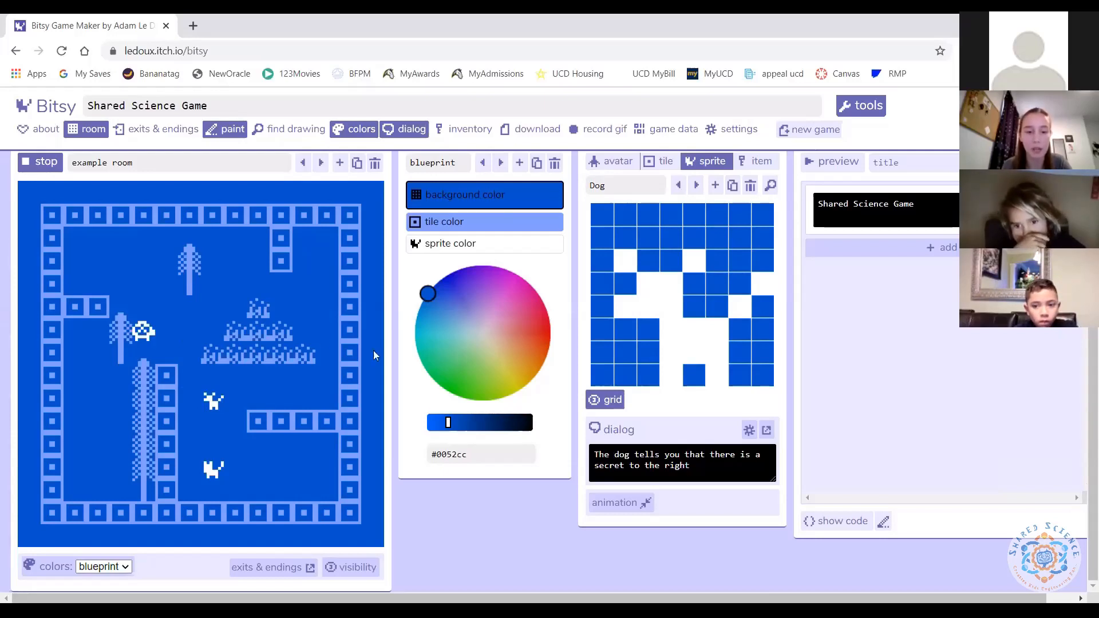
- Walk the avatar back to the dog and up onto the wall's end, and stop the play test
{"action": "key", "text": "Right"}
{"action": "key", "text": "Right"}
{"action": "key", "text": "Down"}
{"action": "key", "text": "Down"}
{"action": "key", "text": "Down"}
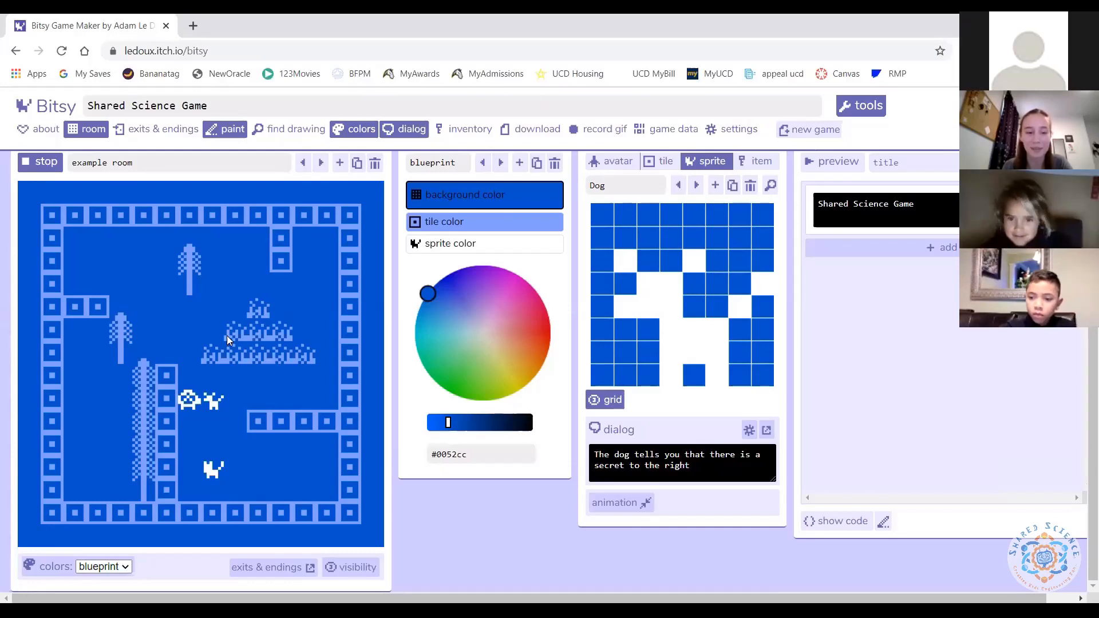
{"action": "key", "text": "Up"}
{"action": "key", "text": "Up"}
{"action": "key", "text": "Up"}
{"action": "key", "text": "Left"}
{"action": "key", "text": "Down"}
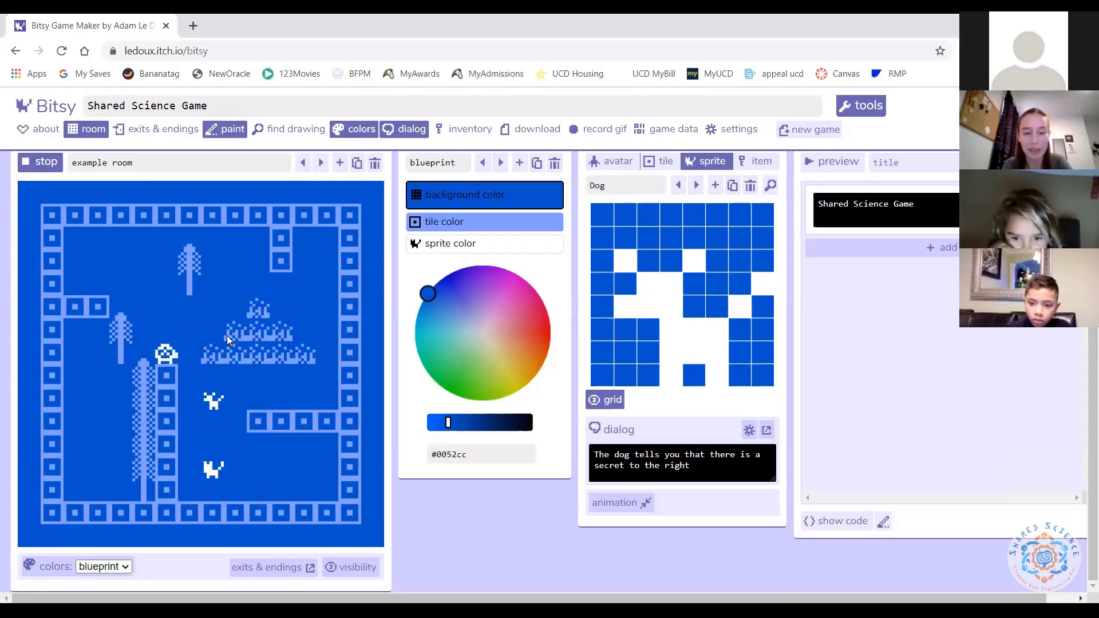
{"action": "left_click", "coordinate": [31, 167]}
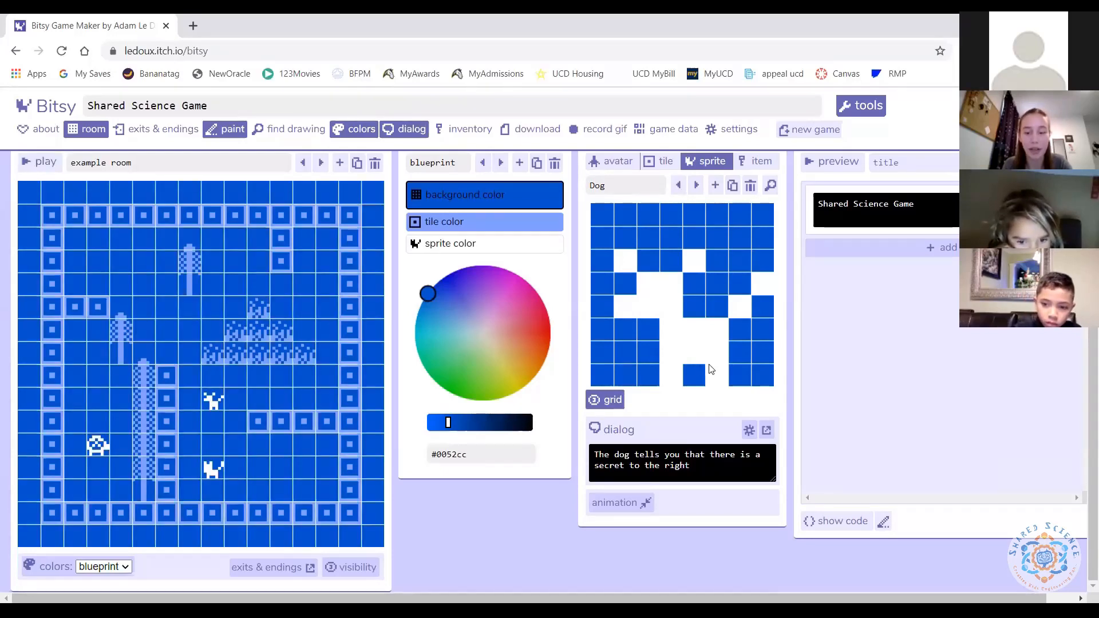
- Bring up the Dog dialog in the dialog editor, matching it to the Dog sprite's name
{"action": "triple_click", "coordinate": [671, 461]}
{"action": "left_click", "coordinate": [710, 461]}
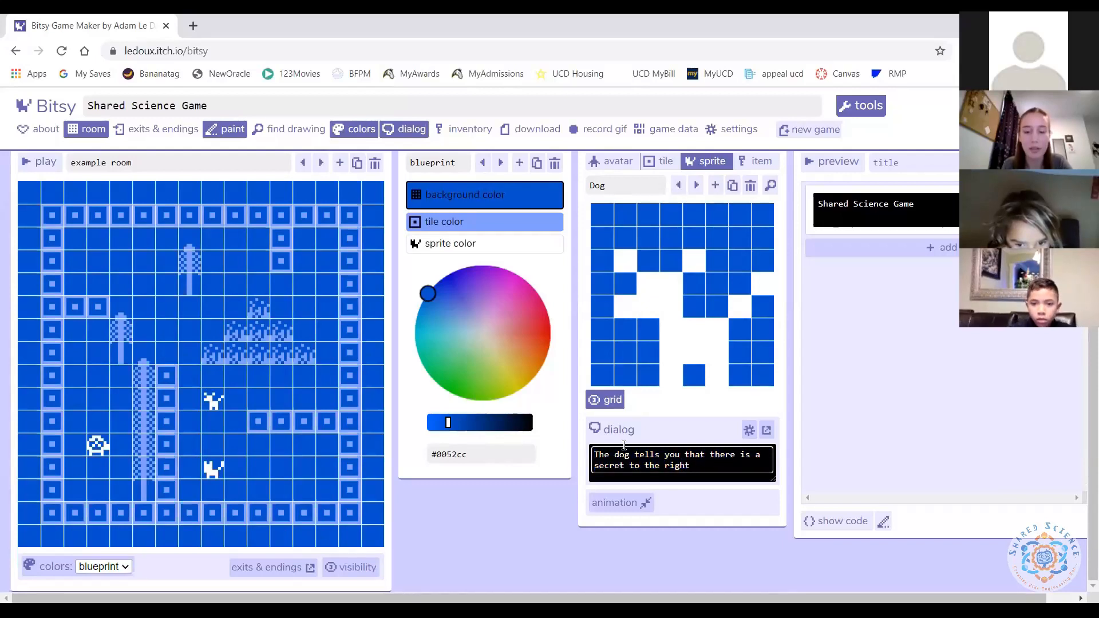
{"action": "scroll", "coordinate": [767, 422], "scroll_direction": "up", "scroll_amount": 1}
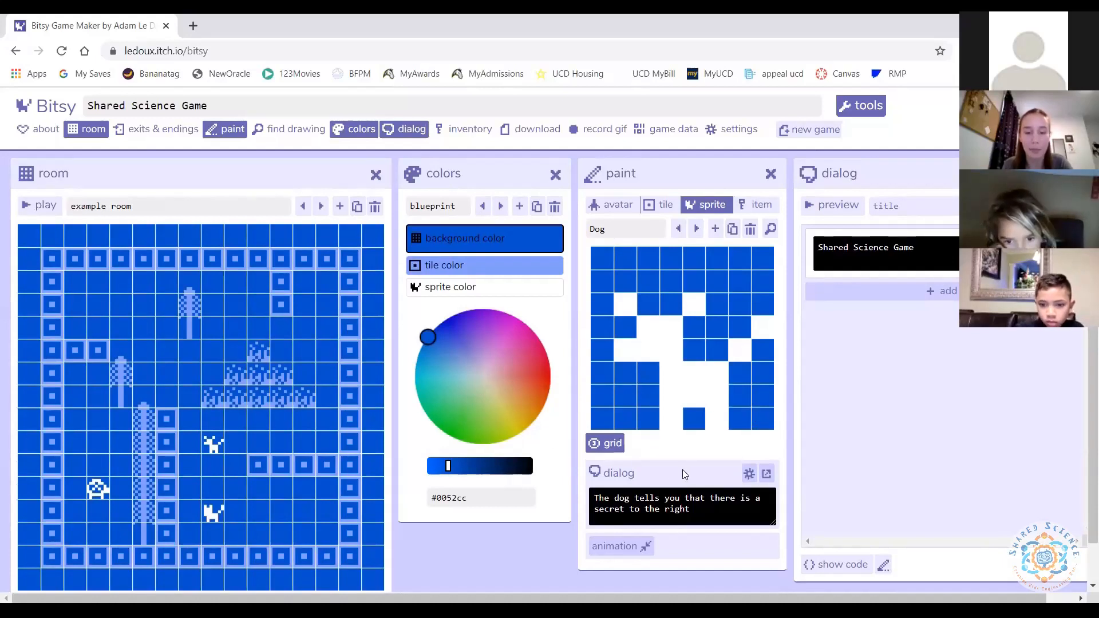
{"action": "left_click_drag", "start_coordinate": [926, 177], "coordinate": [892, 168]}
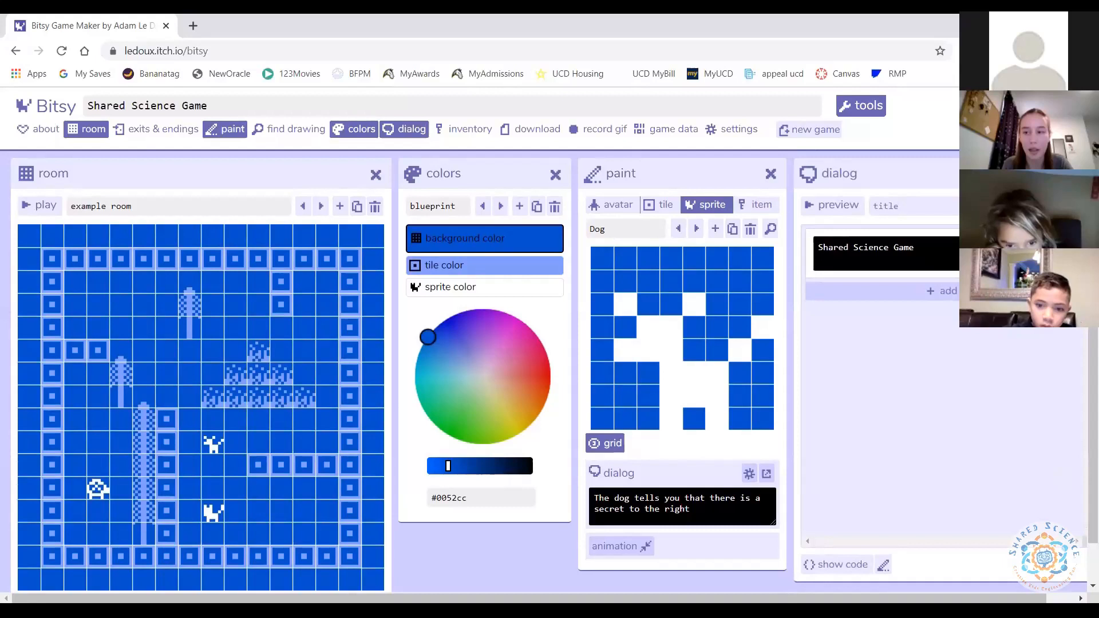
{"action": "left_click", "coordinate": [1018, 206]}
{"action": "left_click", "coordinate": [1018, 206]}
{"action": "left_click", "coordinate": [1018, 206]}
{"action": "left_click", "coordinate": [1018, 206]}
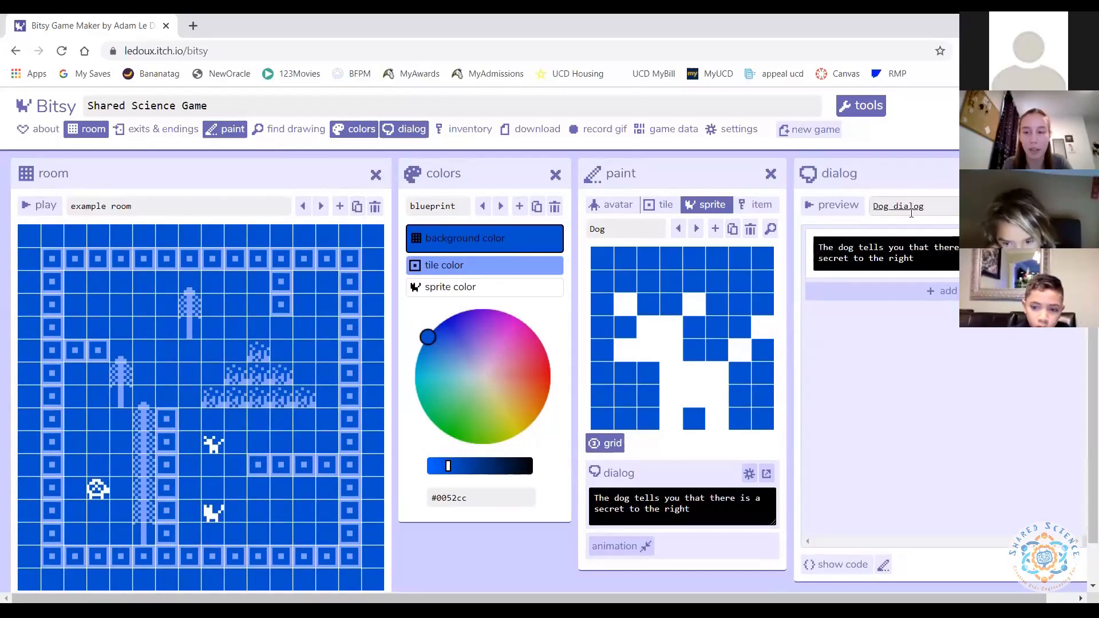
{"action": "left_click", "coordinate": [621, 230]}
{"action": "double_click", "coordinate": [621, 230]}
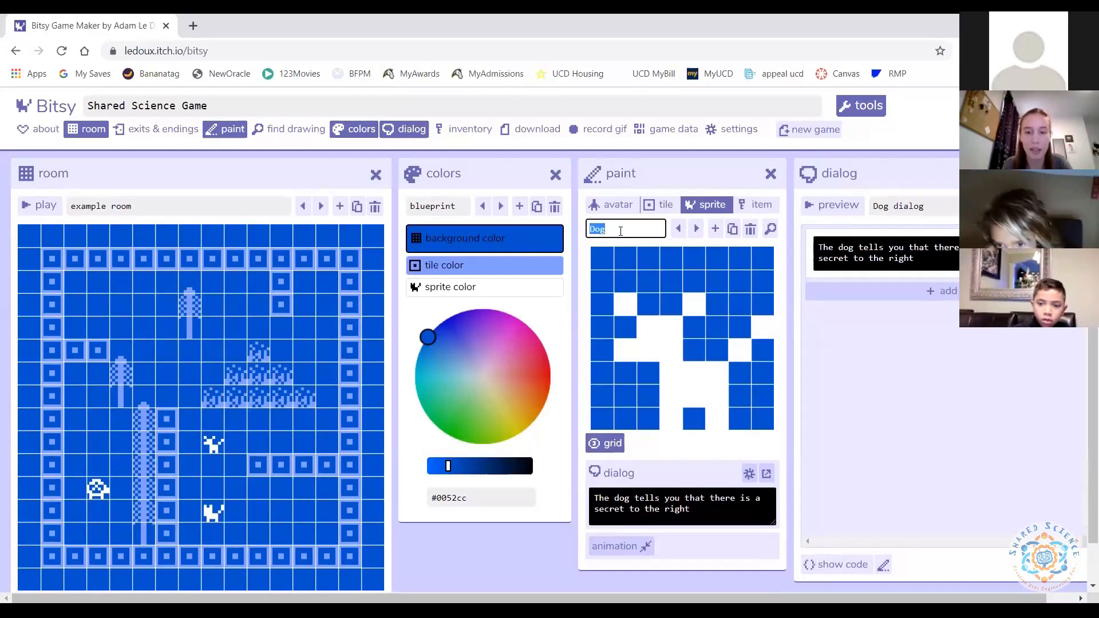
{"action": "left_click", "coordinate": [621, 231]}
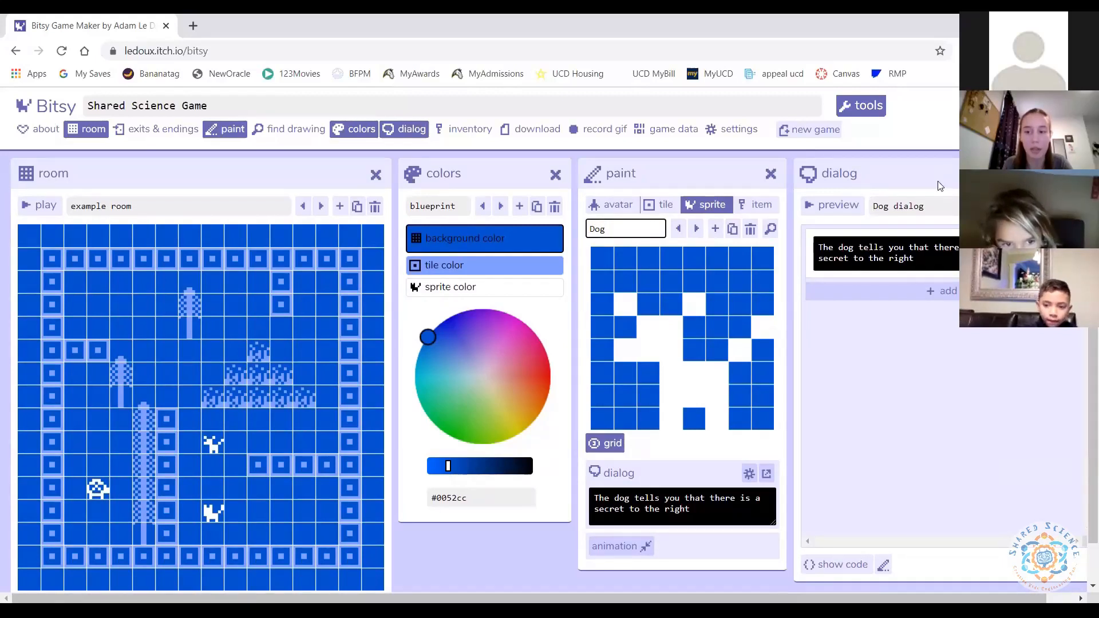
- Open the Dog dialog text for editing and apply the color 3 effect to the word "dog"
{"action": "left_click", "coordinate": [906, 259]}
{"action": "double_click", "coordinate": [906, 257]}
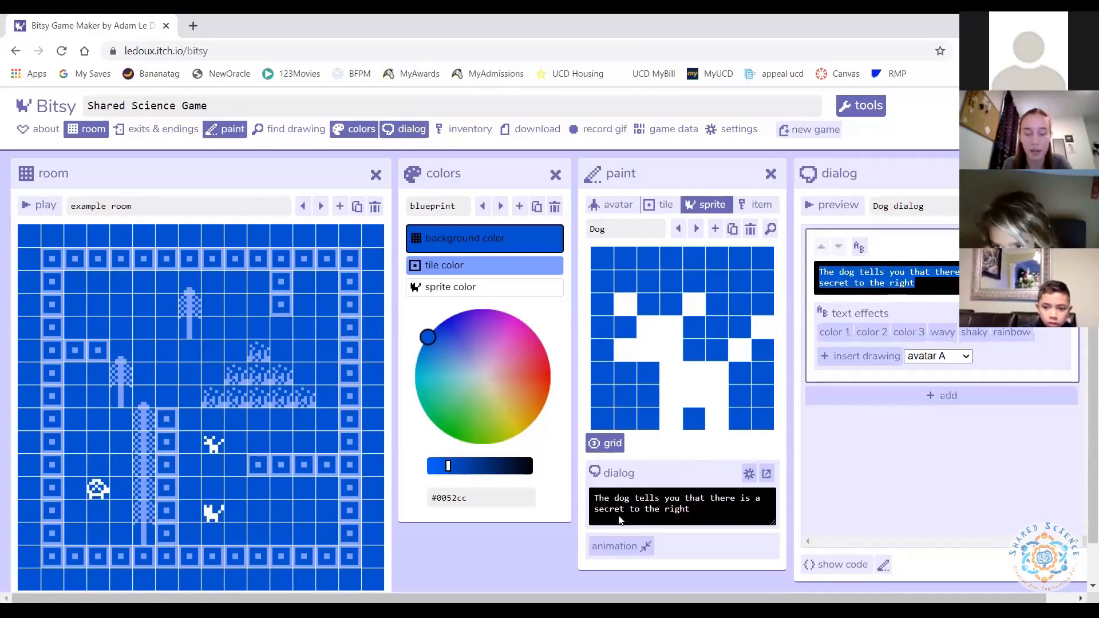
{"action": "left_click", "coordinate": [929, 283]}
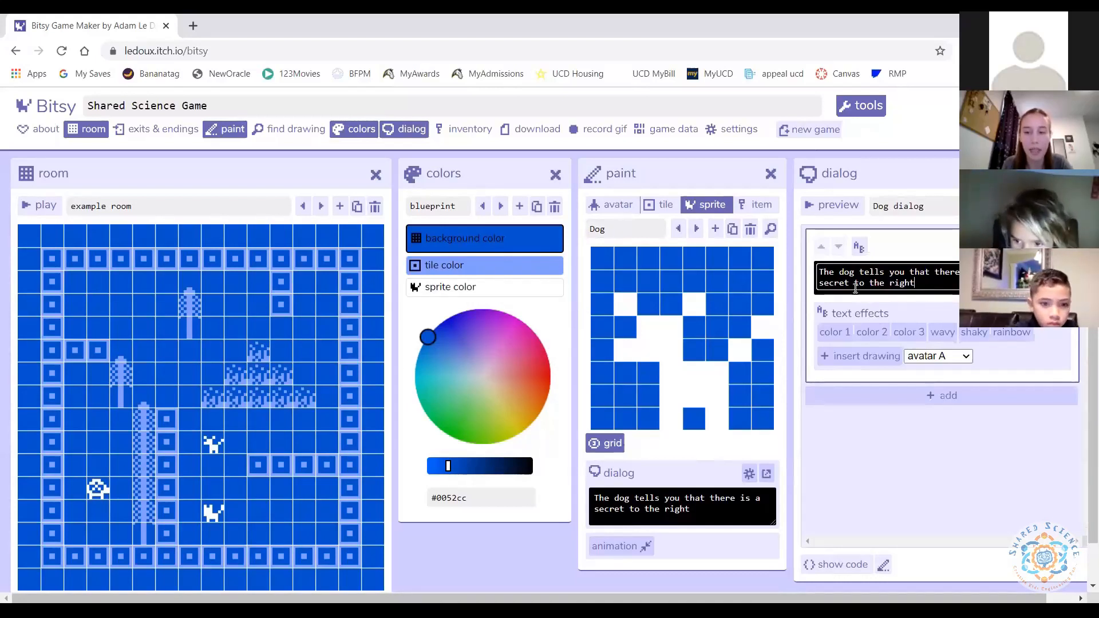
{"action": "double_click", "coordinate": [846, 272]}
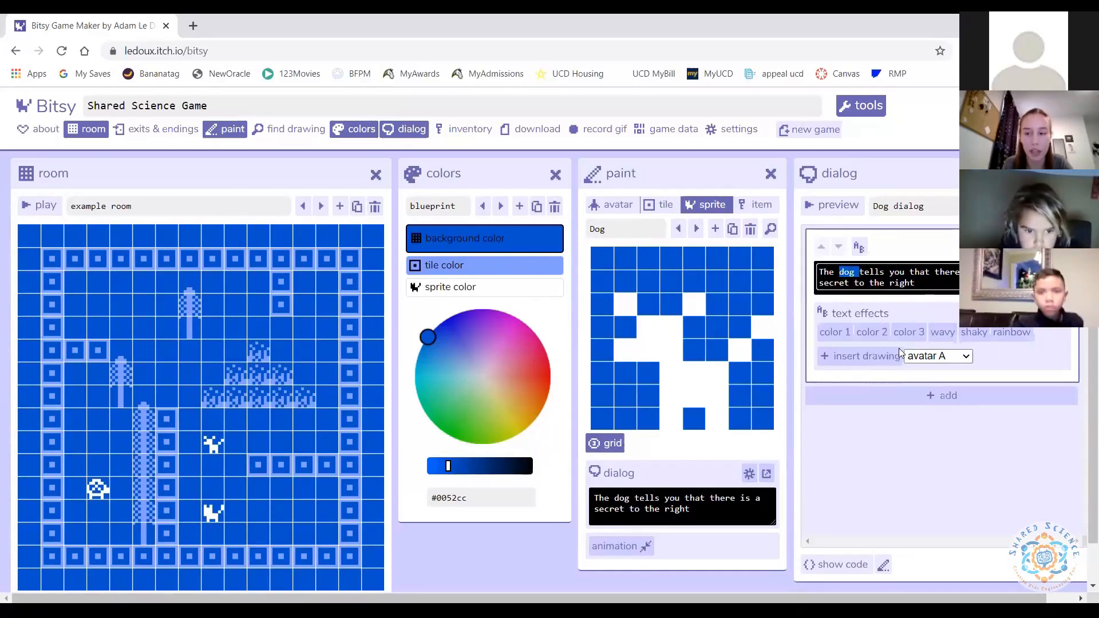
{"action": "left_click", "coordinate": [910, 333]}
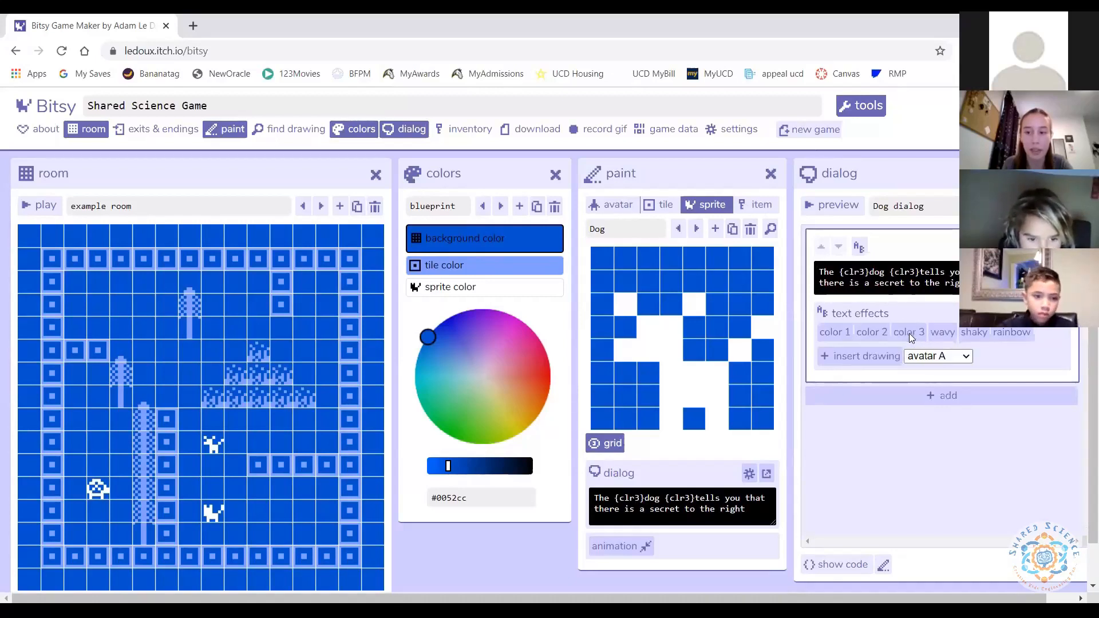
- Move the space after "dog" outside the closing {clr3} tag in the dialog text
{"action": "left_click_drag", "start_coordinate": [839, 272], "coordinate": [908, 271]}
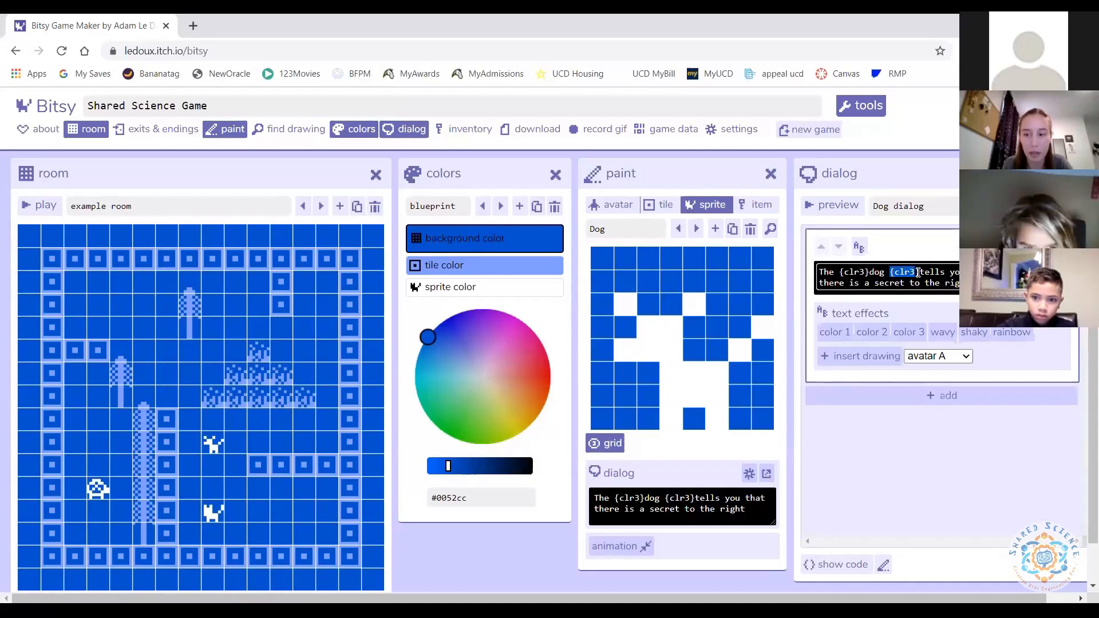
{"action": "left_click", "coordinate": [925, 280]}
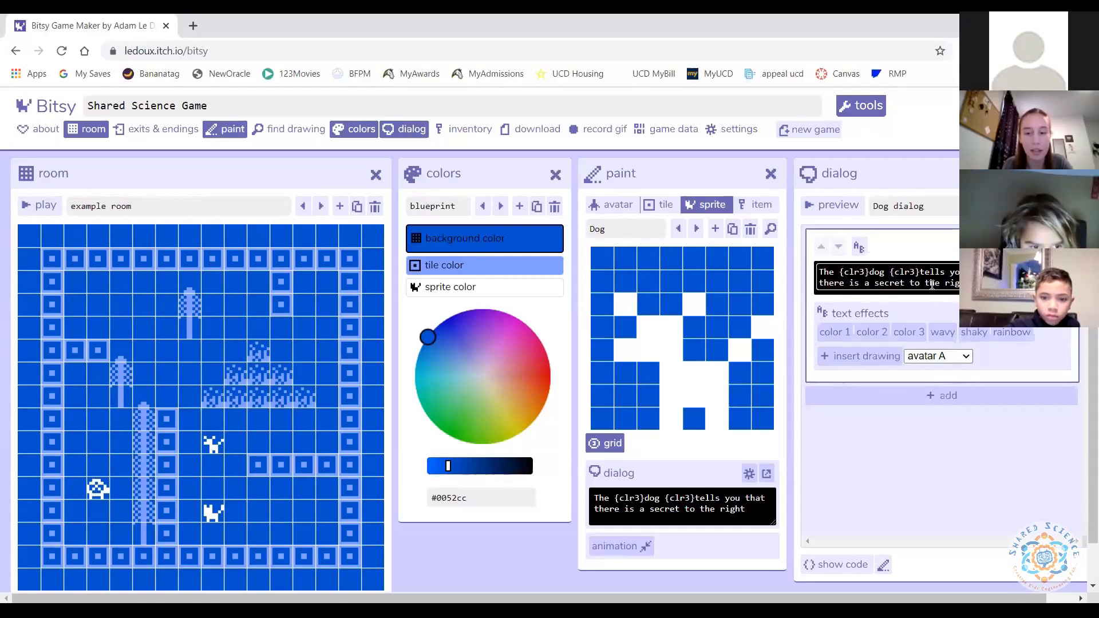
{"action": "left_click_drag", "start_coordinate": [919, 272], "coordinate": [840, 273]}
{"action": "left_click", "coordinate": [855, 273]}
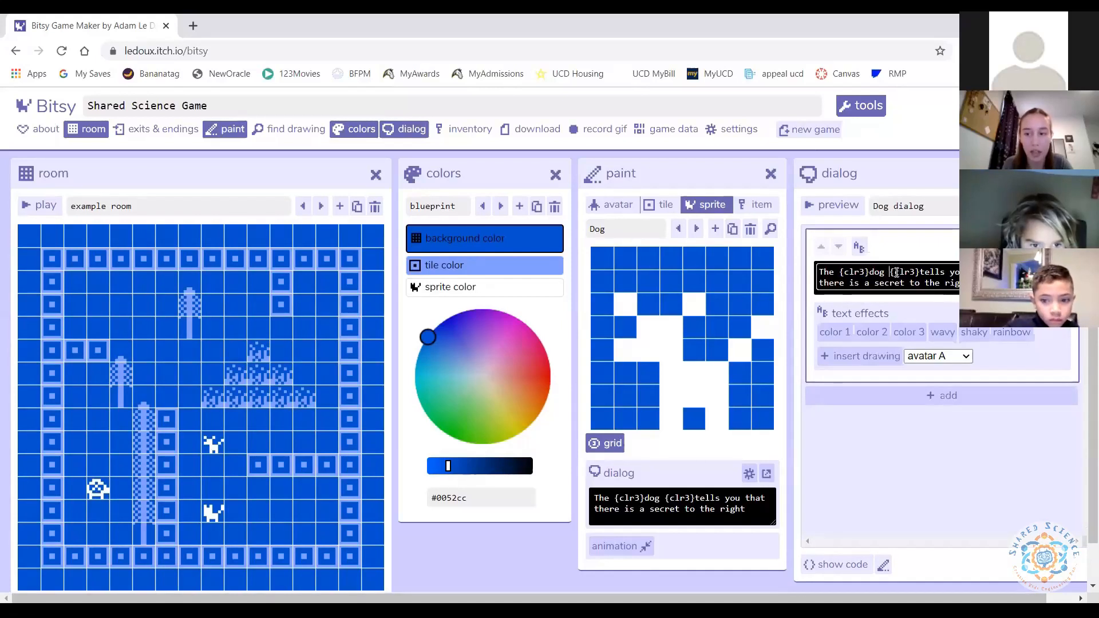
{"action": "key", "text": "BackSpace"}
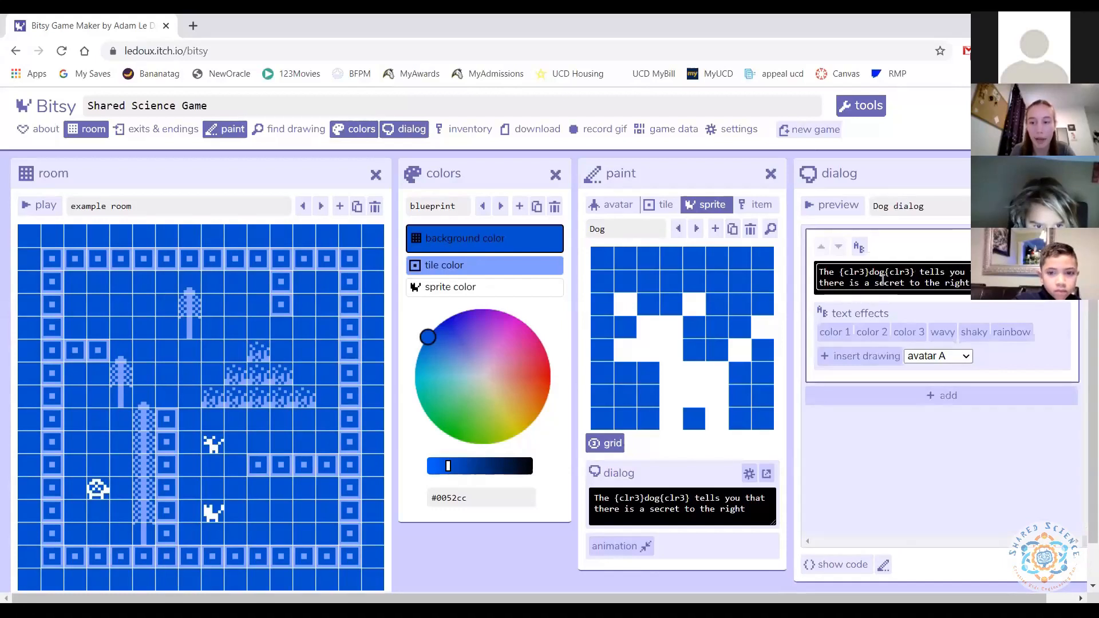
- Apply the wavy text effect to the word "secret" in the Dog dialog and finish editing the text
{"action": "left_click_drag", "start_coordinate": [874, 286], "coordinate": [908, 286]}
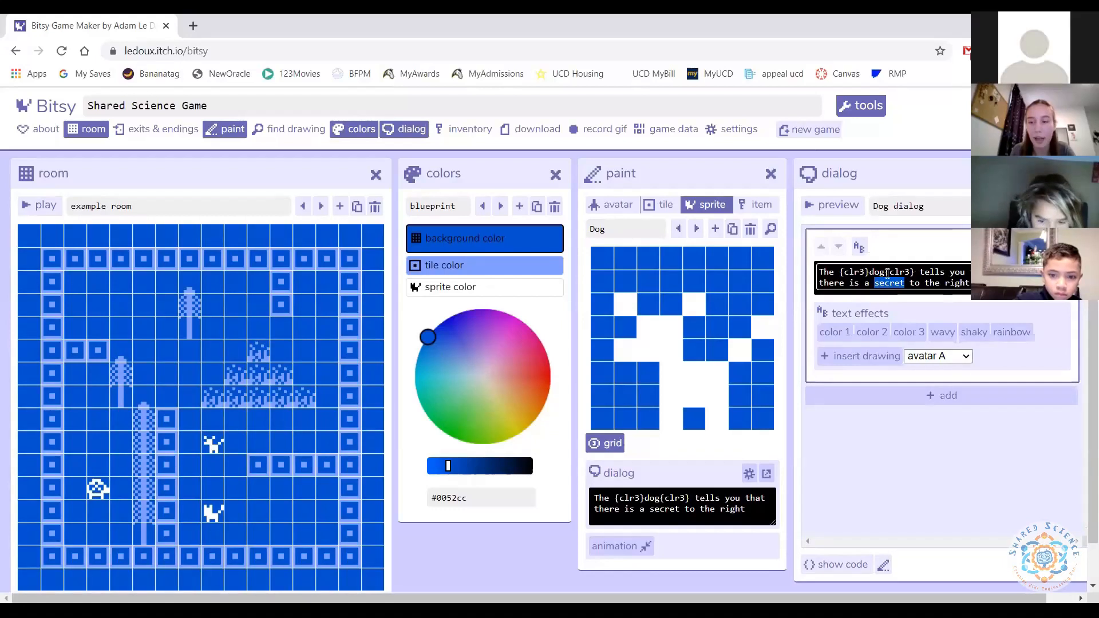
{"action": "left_click", "coordinate": [944, 331]}
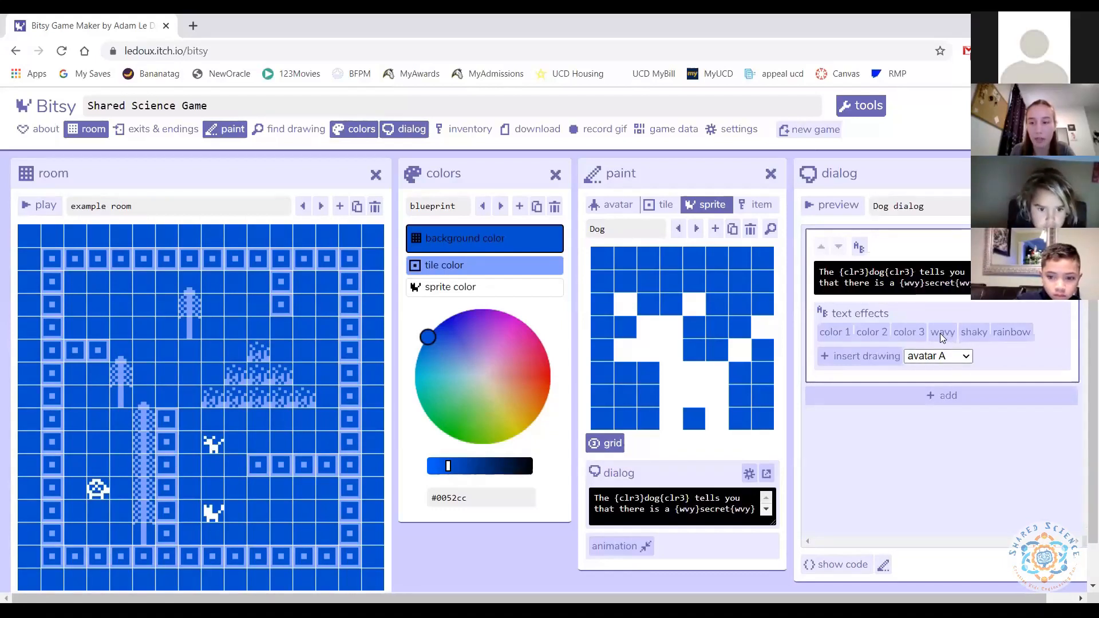
{"action": "left_click_drag", "start_coordinate": [900, 283], "coordinate": [976, 293]}
{"action": "left_click", "coordinate": [921, 274]}
{"action": "left_click", "coordinate": [976, 283]}
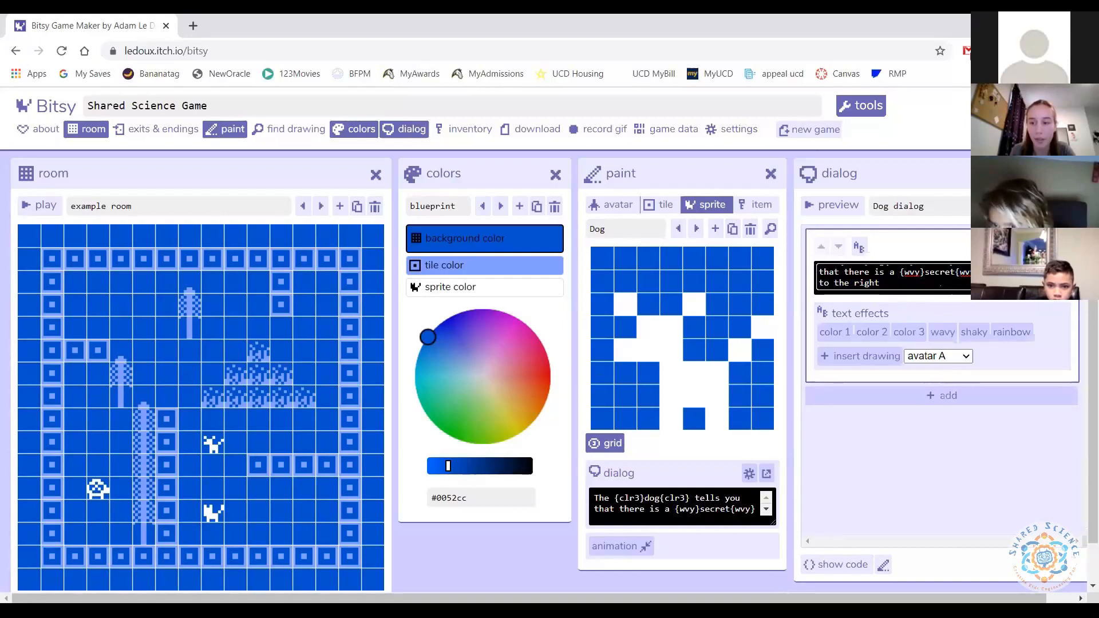
{"action": "left_click_drag", "start_coordinate": [883, 283], "coordinate": [875, 274]}
{"action": "left_click", "coordinate": [879, 273]}
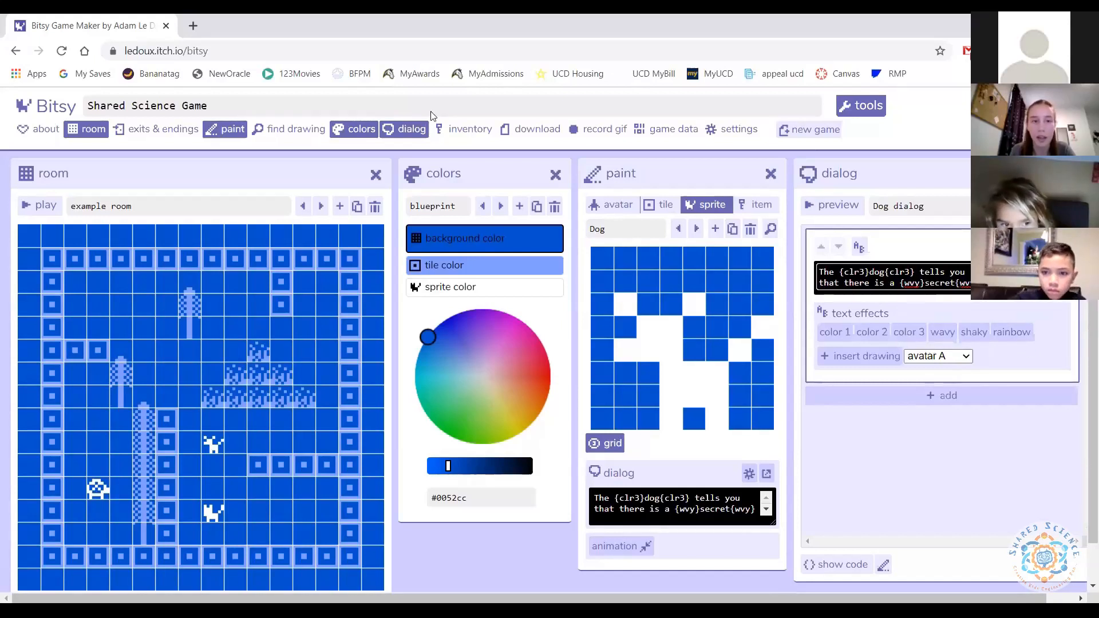
{"action": "left_click", "coordinate": [803, 339]}
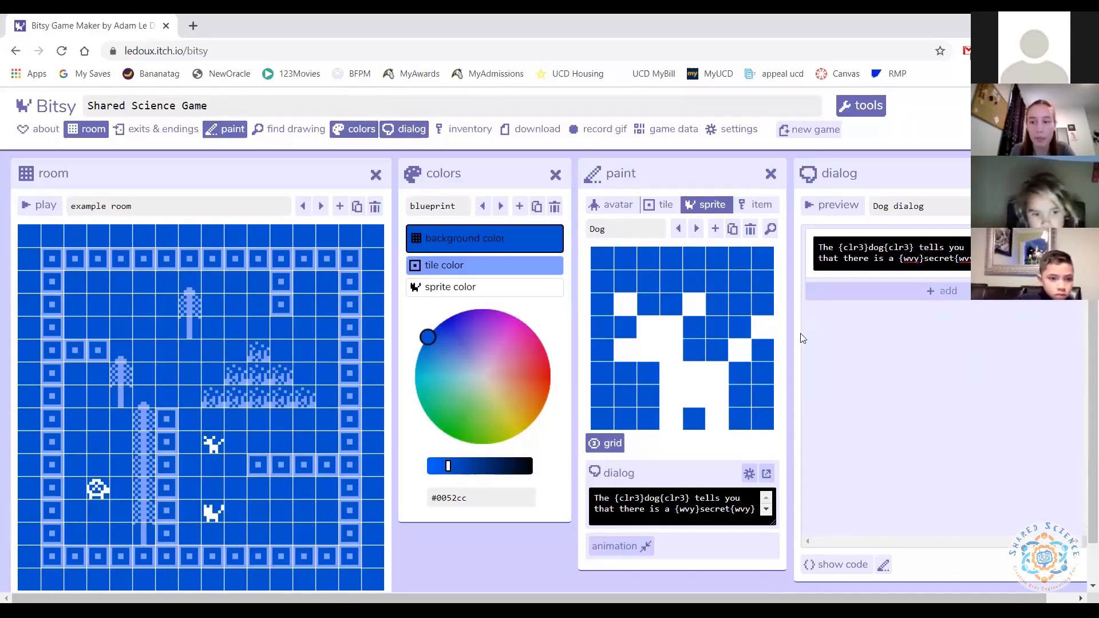
- Start the game, dismiss the title message and walk the avatar up from its starting position
{"action": "left_click", "coordinate": [41, 206]}
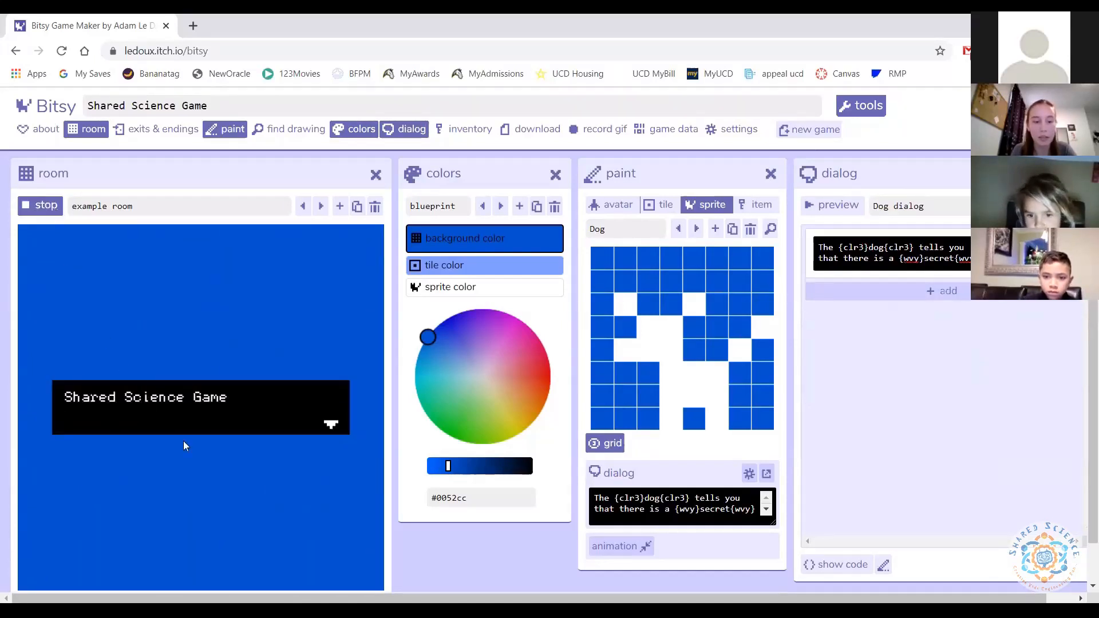
{"action": "key", "text": "Up"}
{"action": "key", "text": "Up"}
{"action": "key", "text": "Up"}
{"action": "key", "text": "Up"}
{"action": "key", "text": "Up"}
{"action": "key", "text": "Up"}
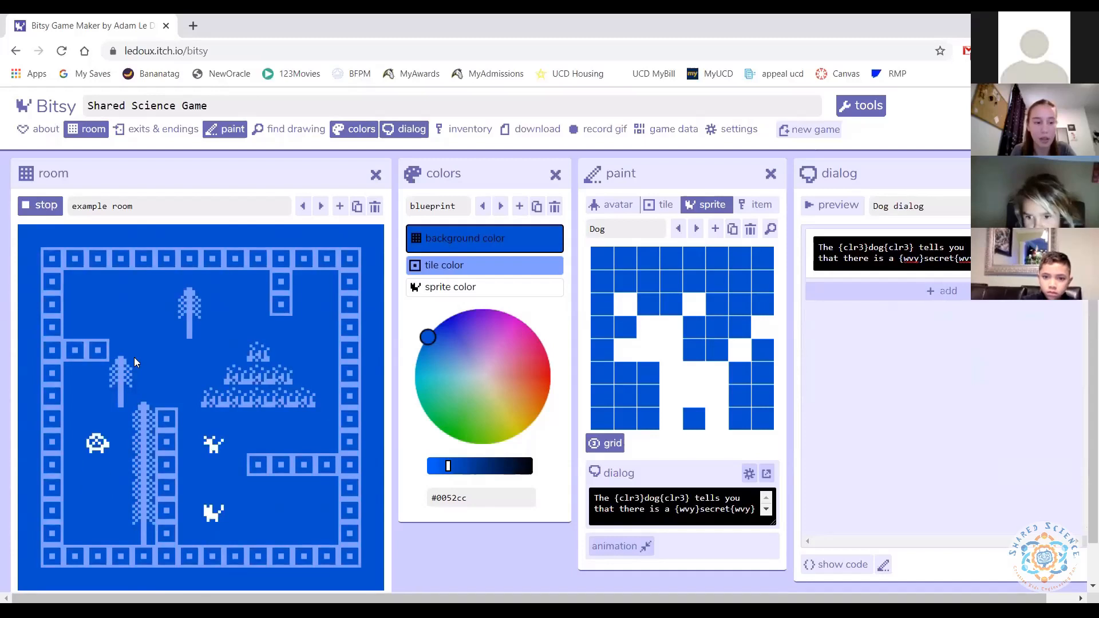
- Walk the avatar around the wall to the dog, trigger its message to check the text effects, and stop the game
{"action": "key", "text": "Right"}
{"action": "key", "text": "Right"}
{"action": "key", "text": "Right"}
{"action": "key", "text": "Right"}
{"action": "key", "text": "Down"}
{"action": "key", "text": "Down"}
{"action": "key", "text": "Down"}
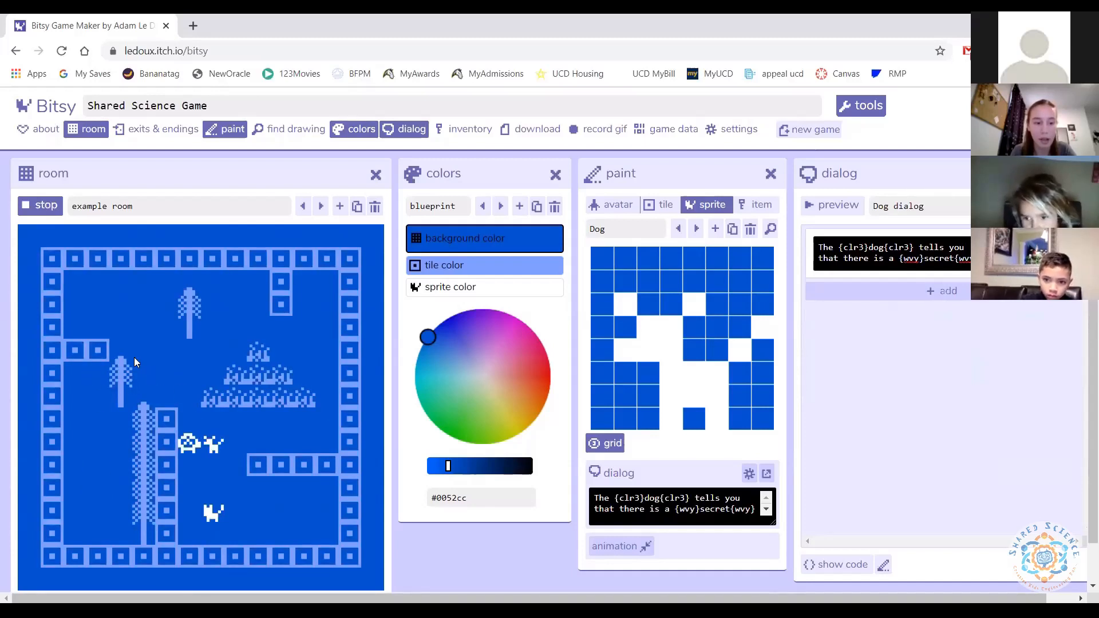
{"action": "key", "text": "Right"}
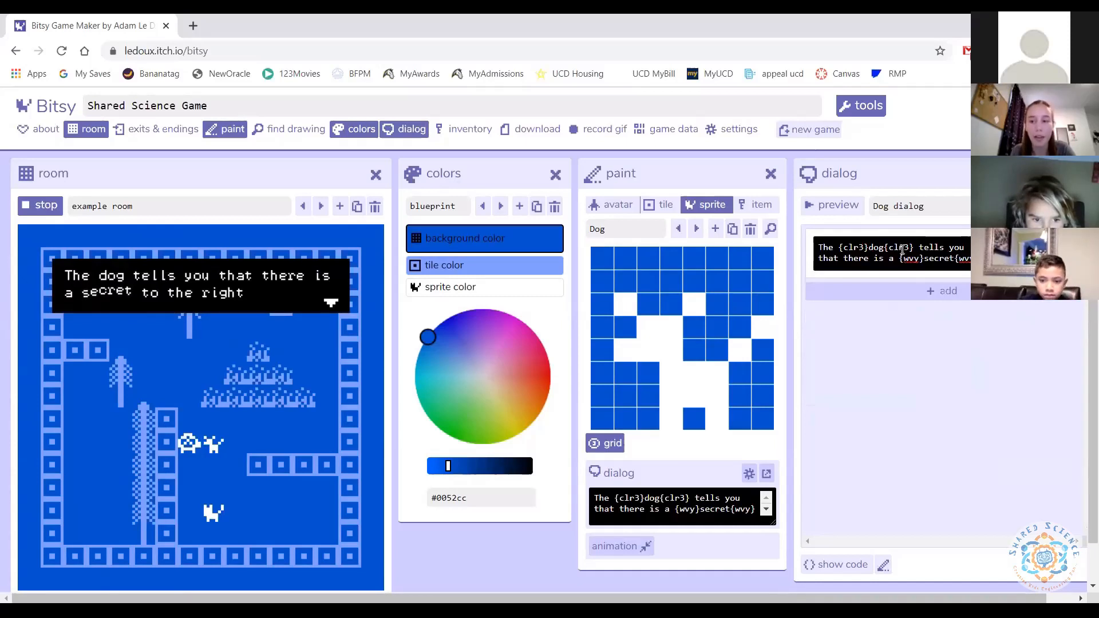
{"action": "left_click", "coordinate": [50, 211]}
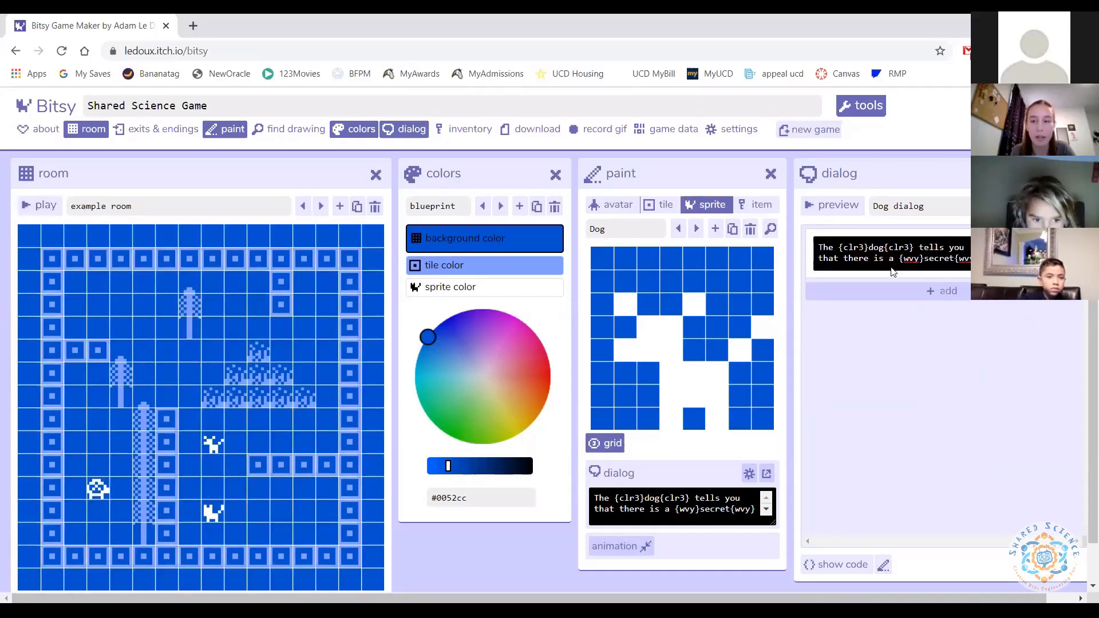
- Replace the {clr3} tags around "dog" in the Dog dialog with the color 2 text effect
{"action": "left_click", "coordinate": [899, 248]}
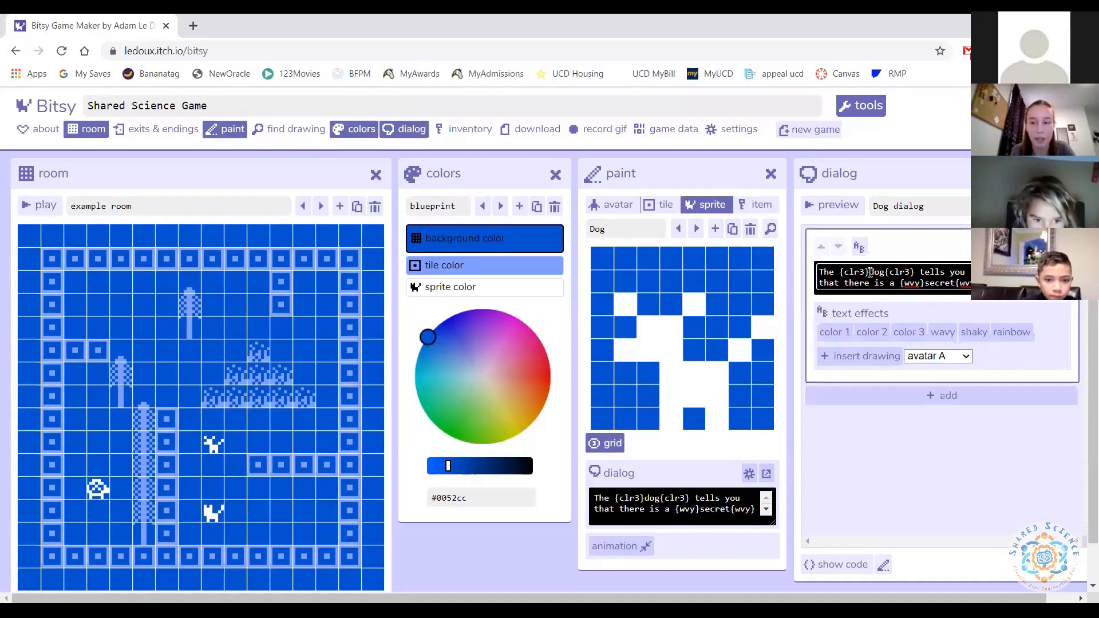
{"action": "key", "text": "BackSpace"}
{"action": "key", "text": "BackSpace"}
{"action": "key", "text": "BackSpace"}
{"action": "key", "text": "BackSpace"}
{"action": "key", "text": "BackSpace"}
{"action": "key", "text": "BackSpace"}
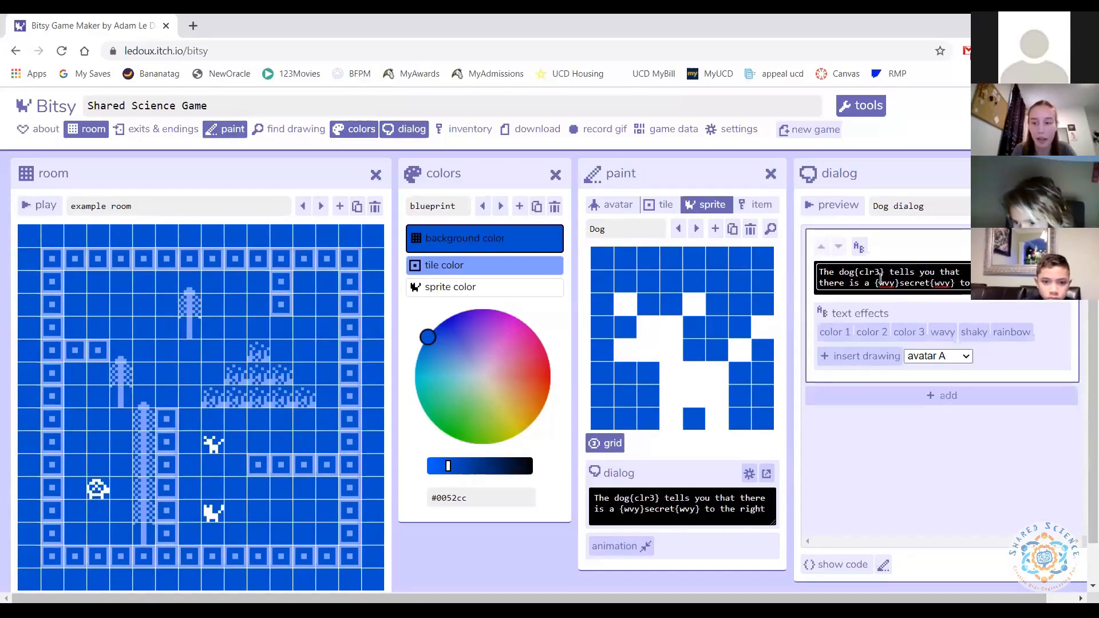
{"action": "key", "text": "BackSpace"}
{"action": "key", "text": "BackSpace"}
{"action": "key", "text": "BackSpace"}
{"action": "key", "text": "BackSpace"}
{"action": "key", "text": "BackSpace"}
{"action": "key", "text": "BackSpace"}
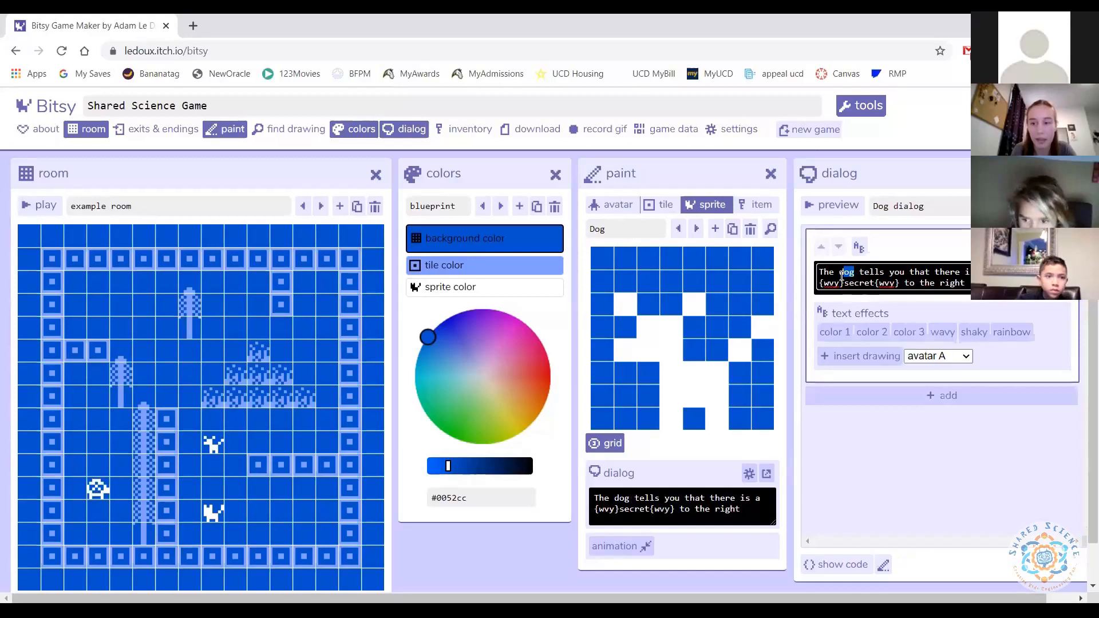
{"action": "left_click", "coordinate": [871, 331]}
{"action": "left_click", "coordinate": [890, 450]}
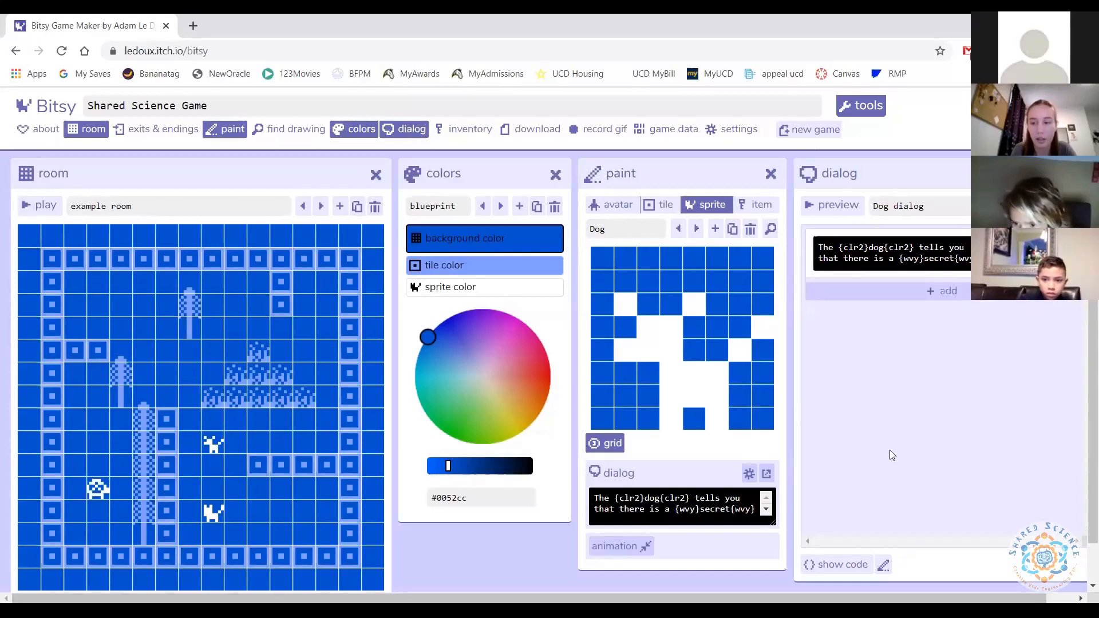
- Run the game again, get past the title message and walk the avatar up from its starting position
{"action": "left_click", "coordinate": [40, 206]}
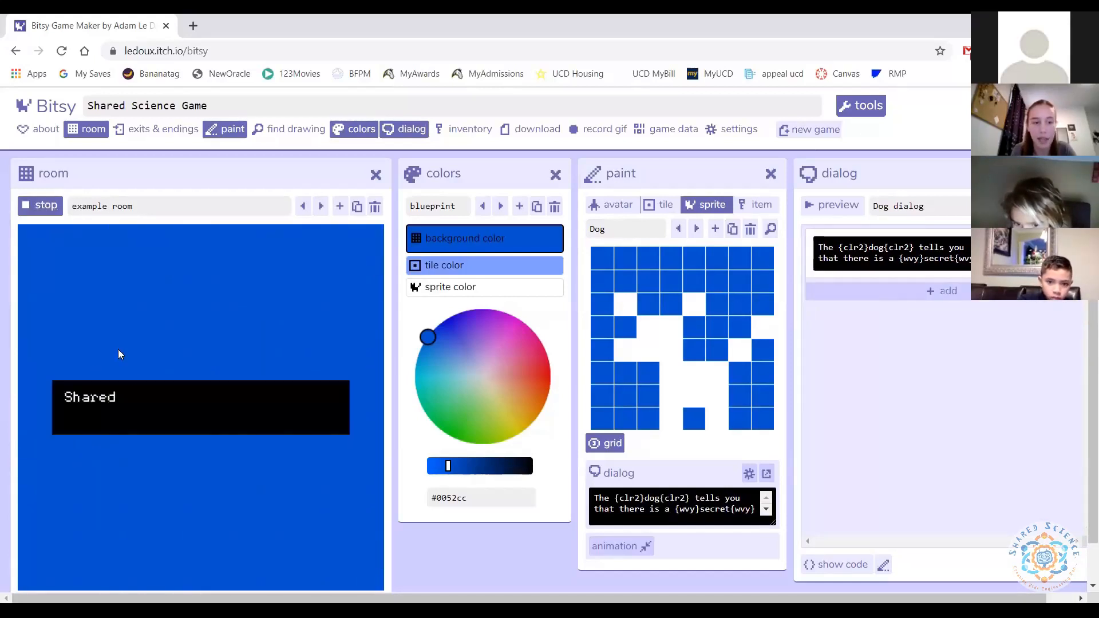
{"action": "key", "text": "Up"}
{"action": "key", "text": "Up"}
{"action": "key", "text": "Up"}
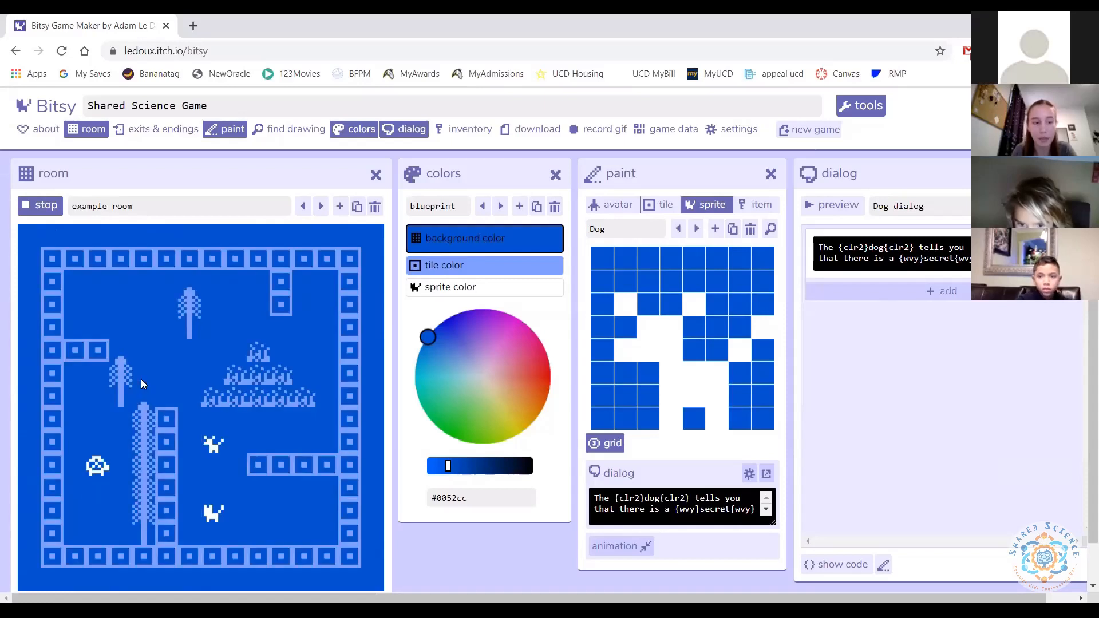
{"action": "key", "text": "Up"}
- Lead the avatar around the wall to the dog, check the color 2 effect in its message, and stop the game
{"action": "key", "text": "Right"}
{"action": "key", "text": "Right"}
{"action": "key", "text": "Up"}
{"action": "key", "text": "Right"}
{"action": "key", "text": "Down"}
{"action": "key", "text": "Down"}
{"action": "key", "text": "Right"}
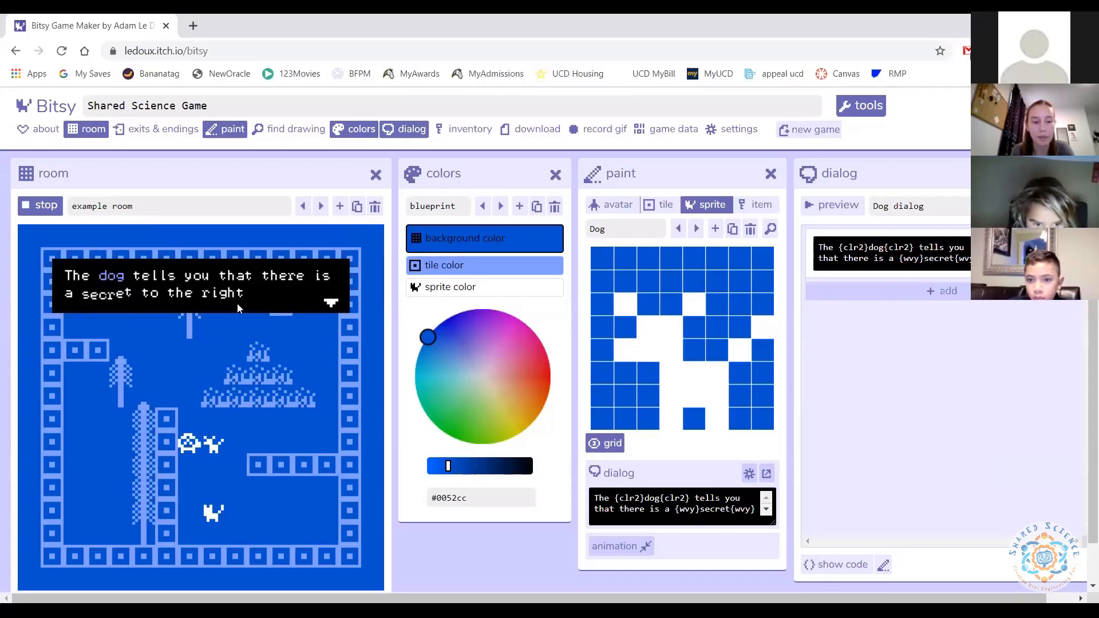
{"action": "left_click", "coordinate": [151, 285]}
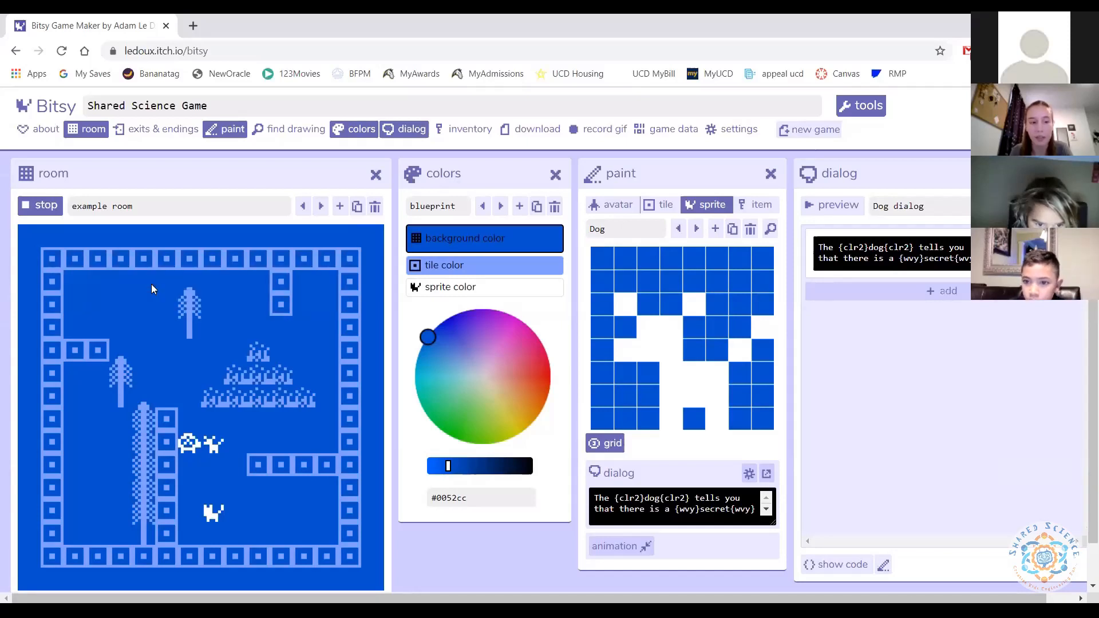
{"action": "left_click", "coordinate": [45, 205]}
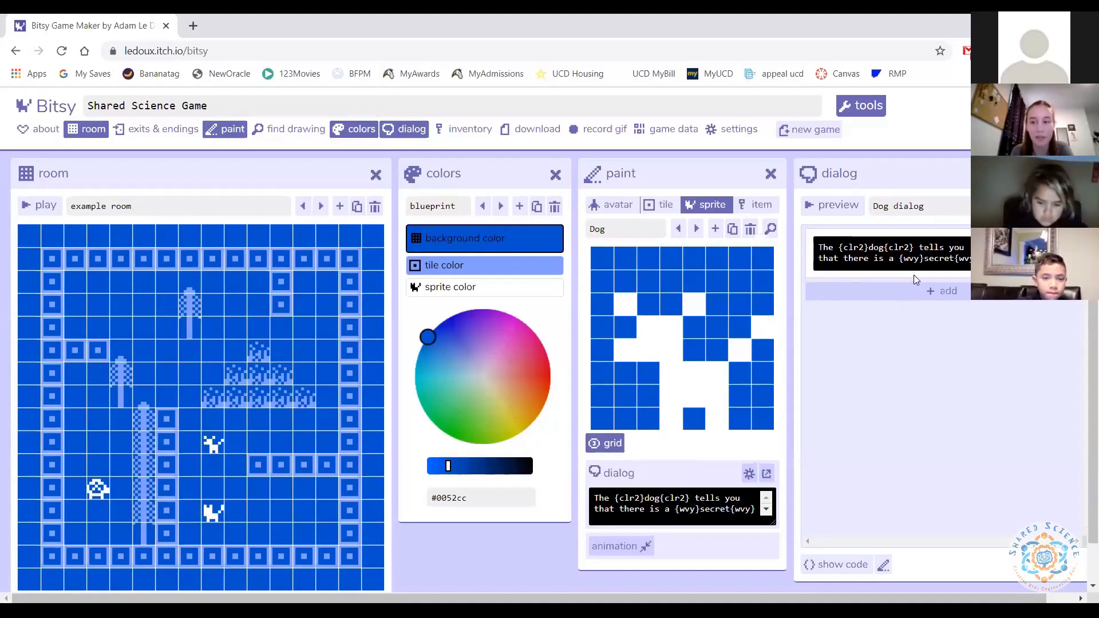
{"action": "left_click", "coordinate": [890, 253]}
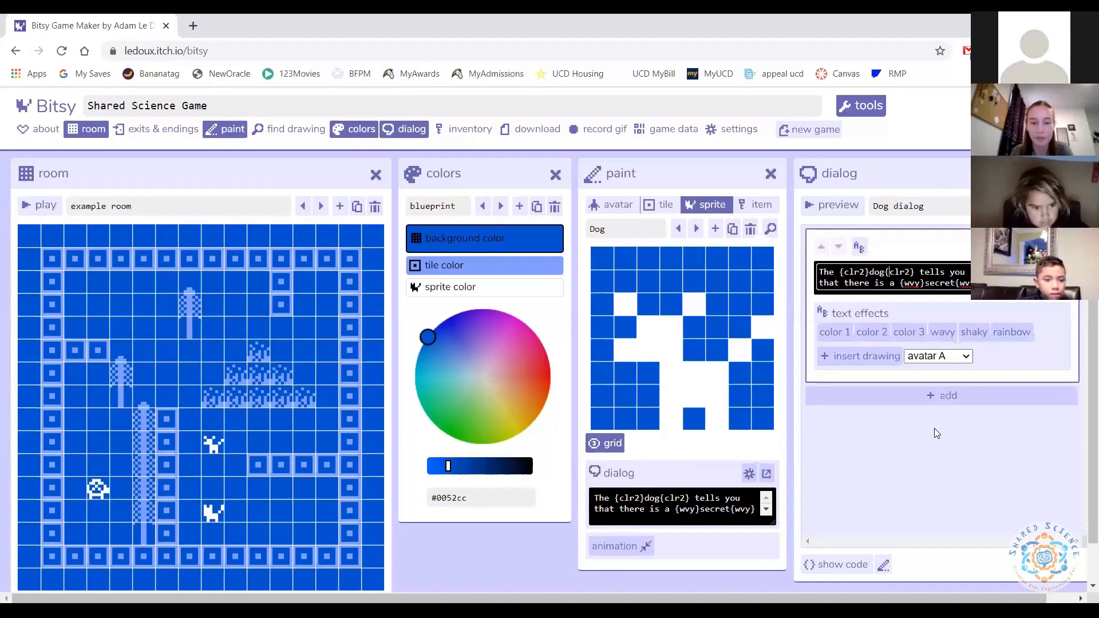
{"action": "left_click", "coordinate": [891, 442]}
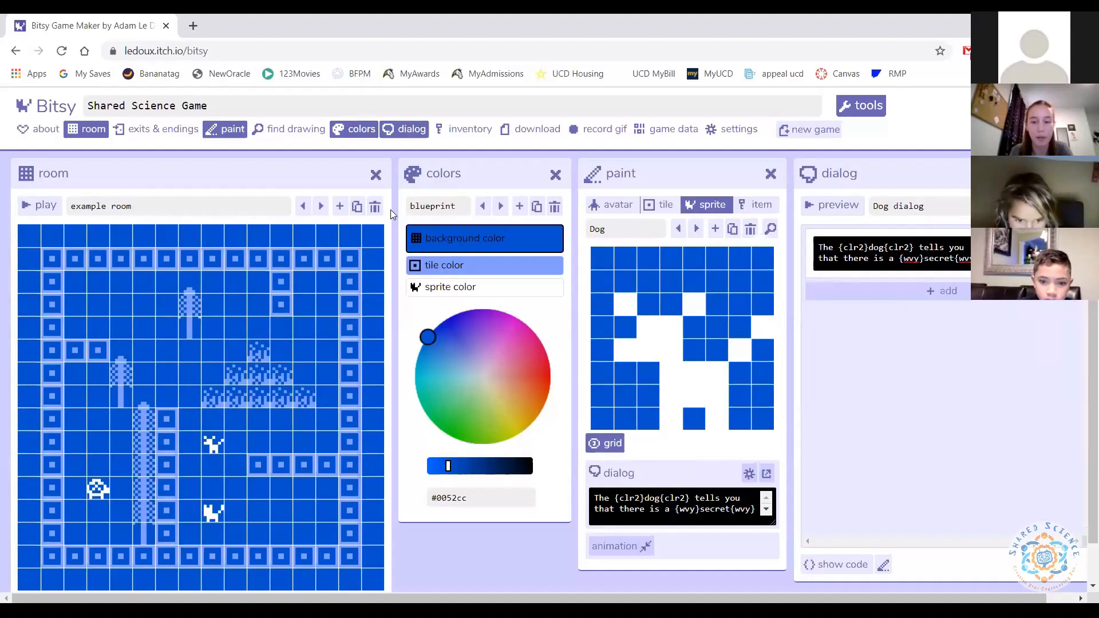
{"action": "scroll", "coordinate": [389, 210], "scroll_direction": "down", "scroll_amount": 1}
{"action": "scroll", "coordinate": [387, 214], "scroll_direction": "up", "scroll_amount": 1}
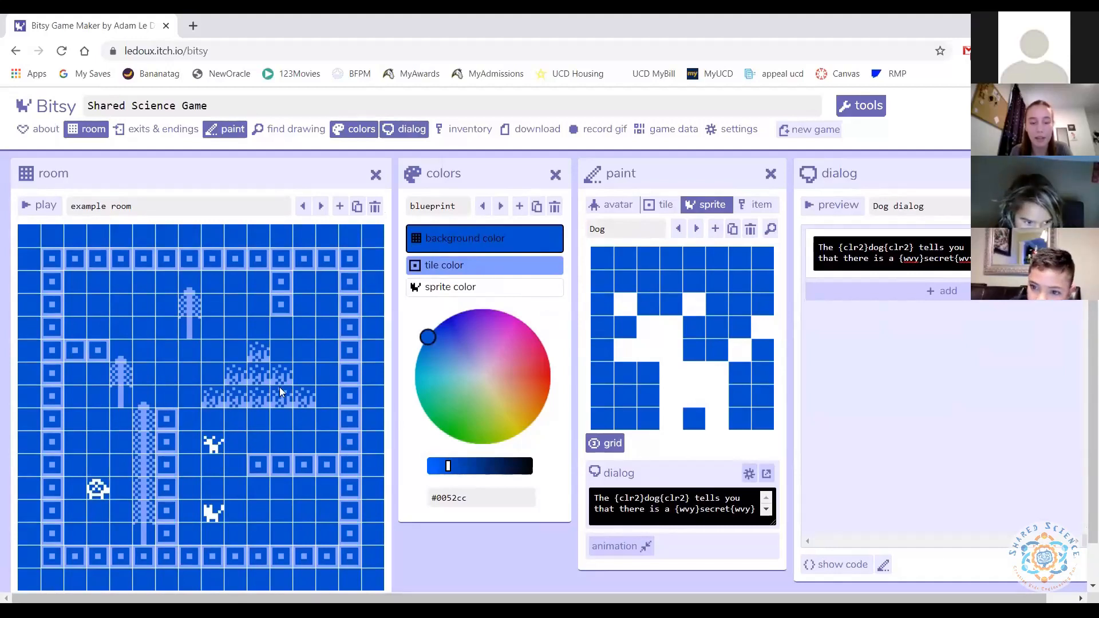
{"action": "scroll", "coordinate": [291, 315], "scroll_direction": "down", "scroll_amount": 1}
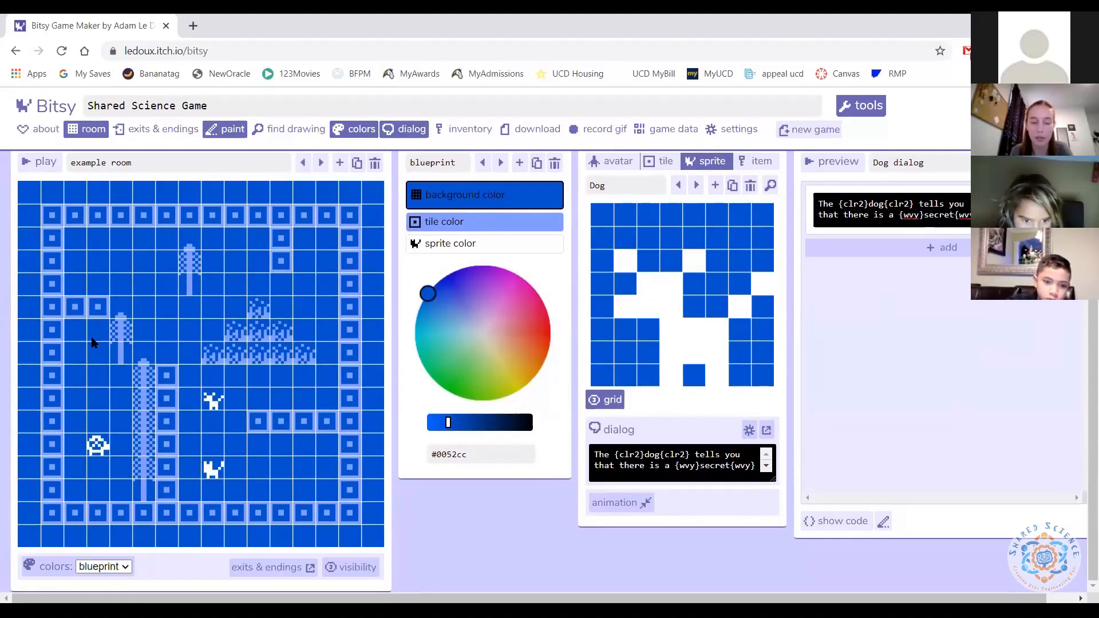
{"action": "scroll", "coordinate": [201, 318], "scroll_direction": "up", "scroll_amount": 1}
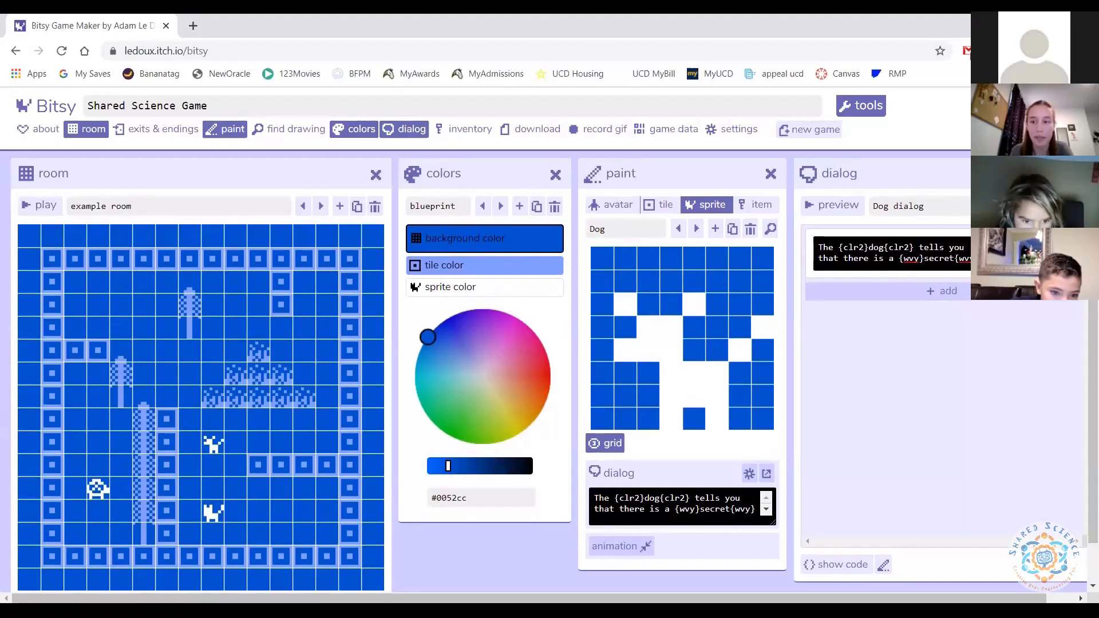
- Close the dialog tool and open the exits & endings tool
{"action": "left_click", "coordinate": [1077, 174]}
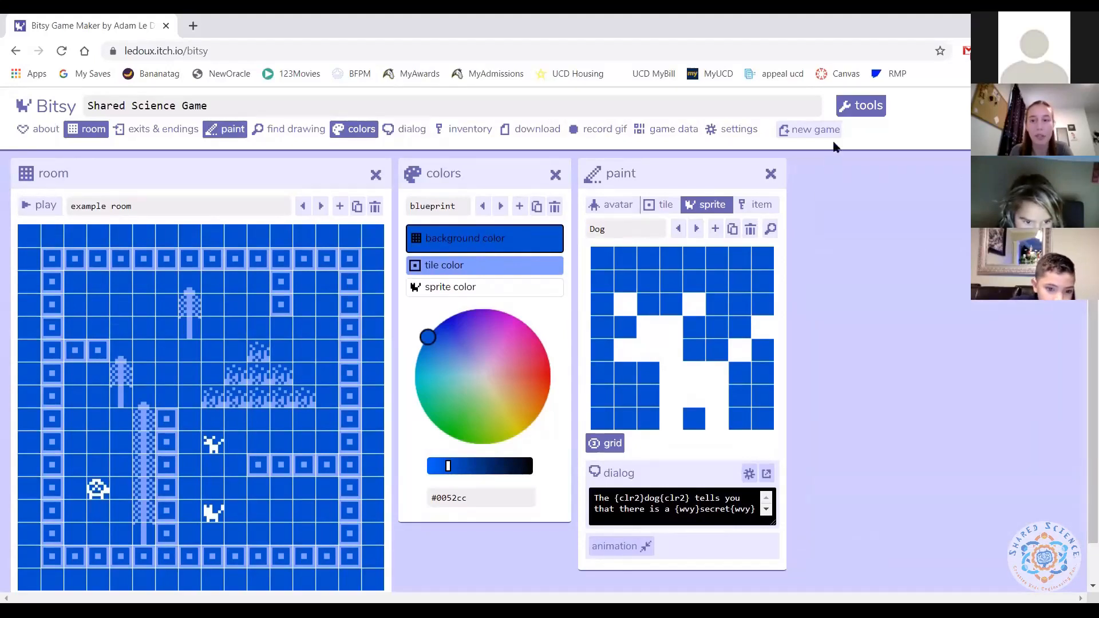
{"action": "left_click", "coordinate": [862, 106]}
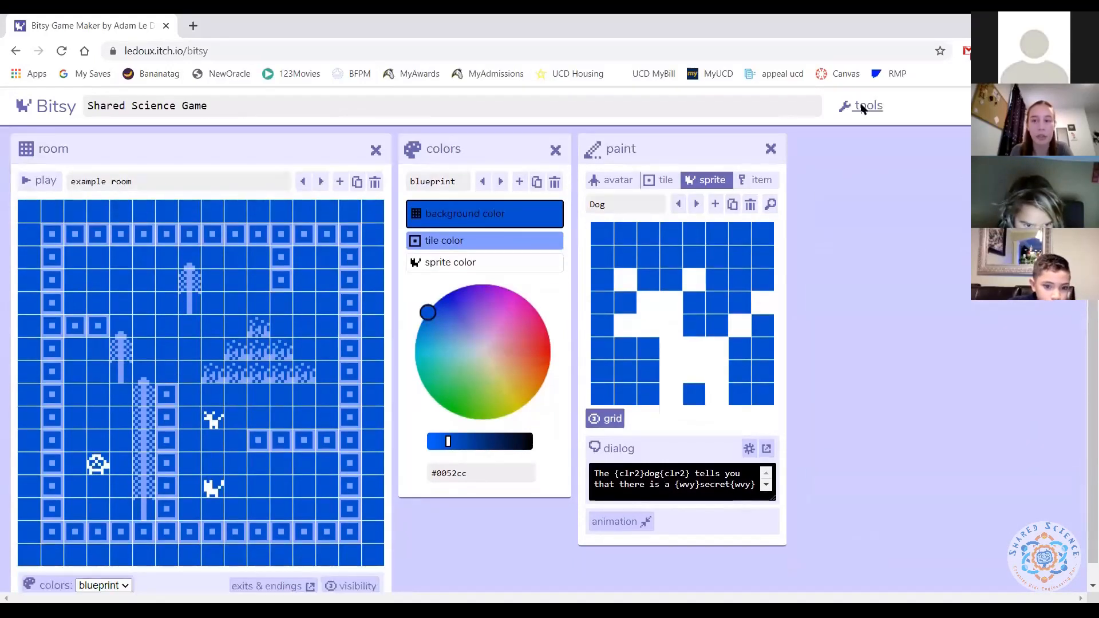
{"action": "left_click", "coordinate": [868, 108]}
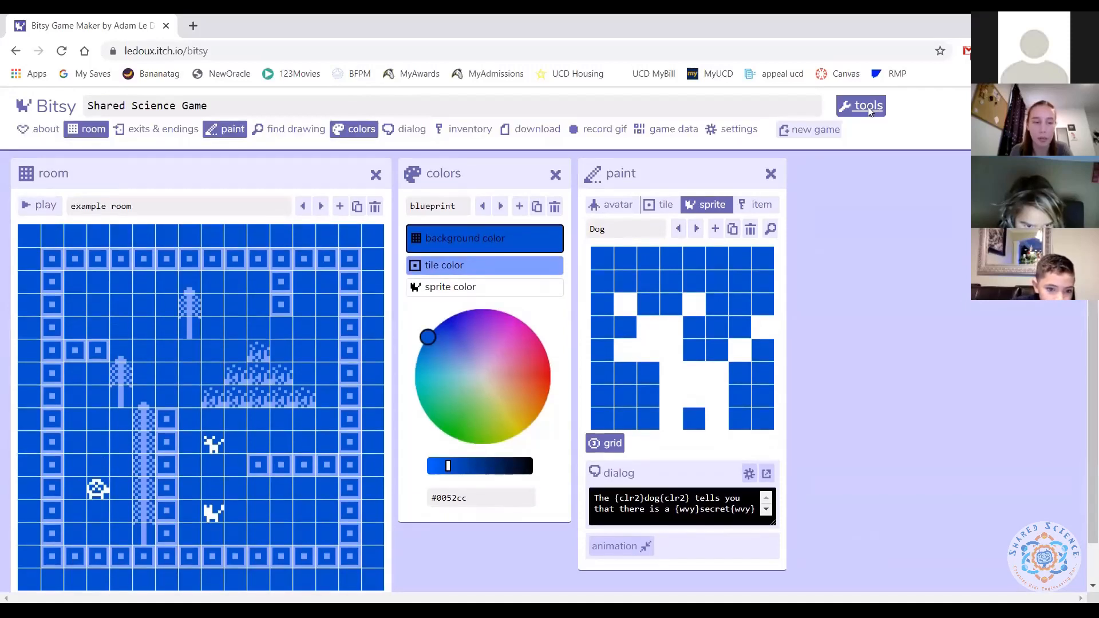
{"action": "left_click", "coordinate": [145, 131]}
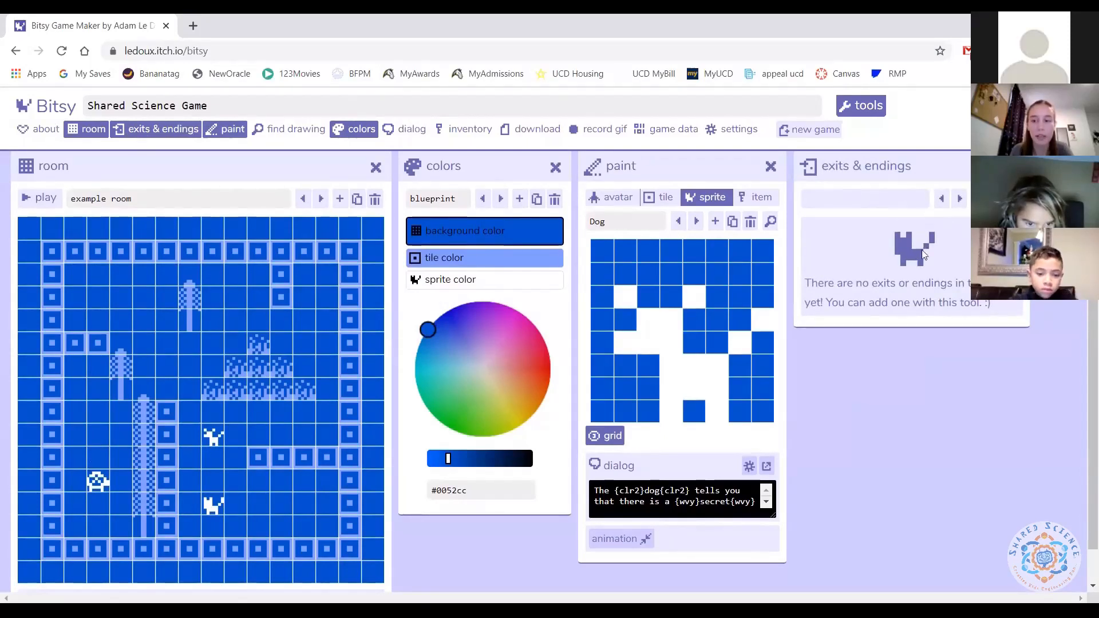
{"action": "left_click_drag", "start_coordinate": [813, 284], "coordinate": [844, 288]}
{"action": "left_click", "coordinate": [845, 287]}
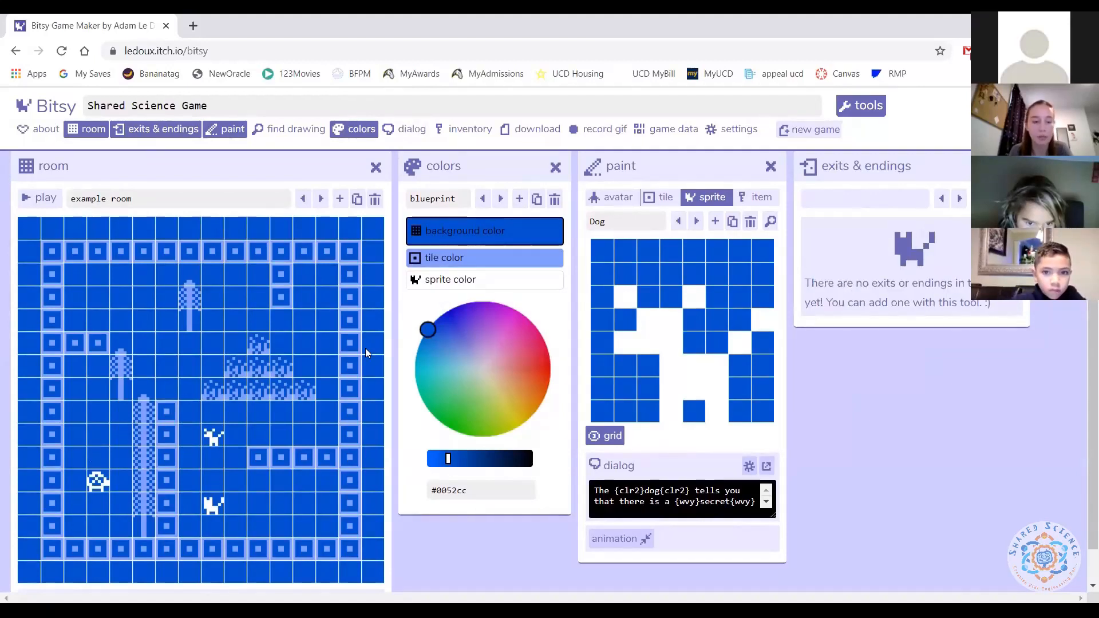
{"action": "scroll", "coordinate": [195, 322], "scroll_direction": "down", "scroll_amount": 1}
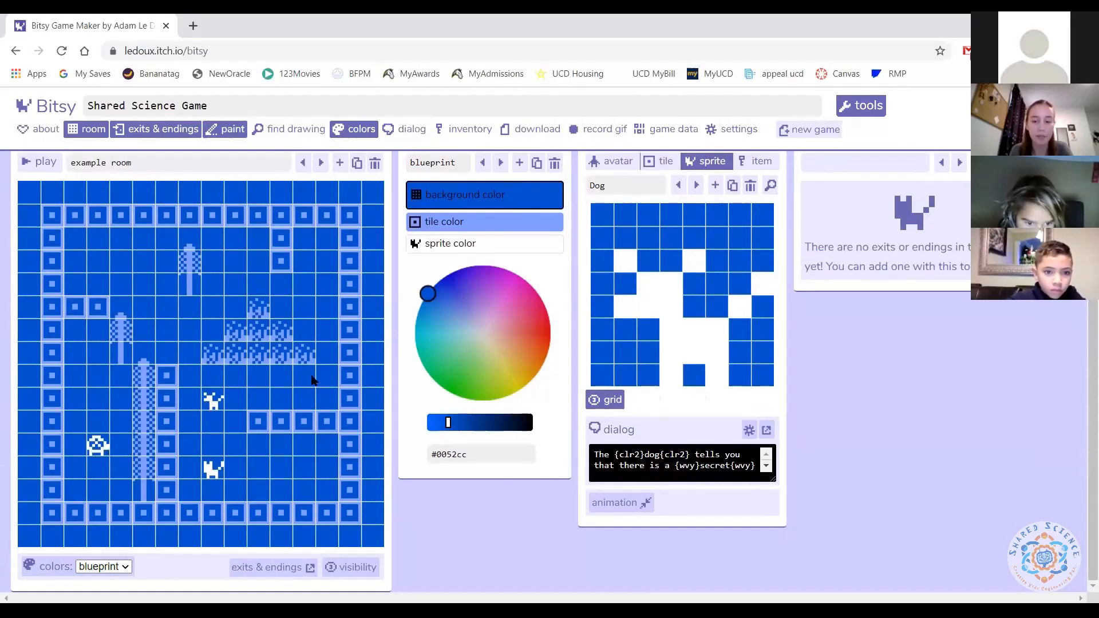
{"action": "scroll", "coordinate": [303, 394], "scroll_direction": "up", "scroll_amount": 1}
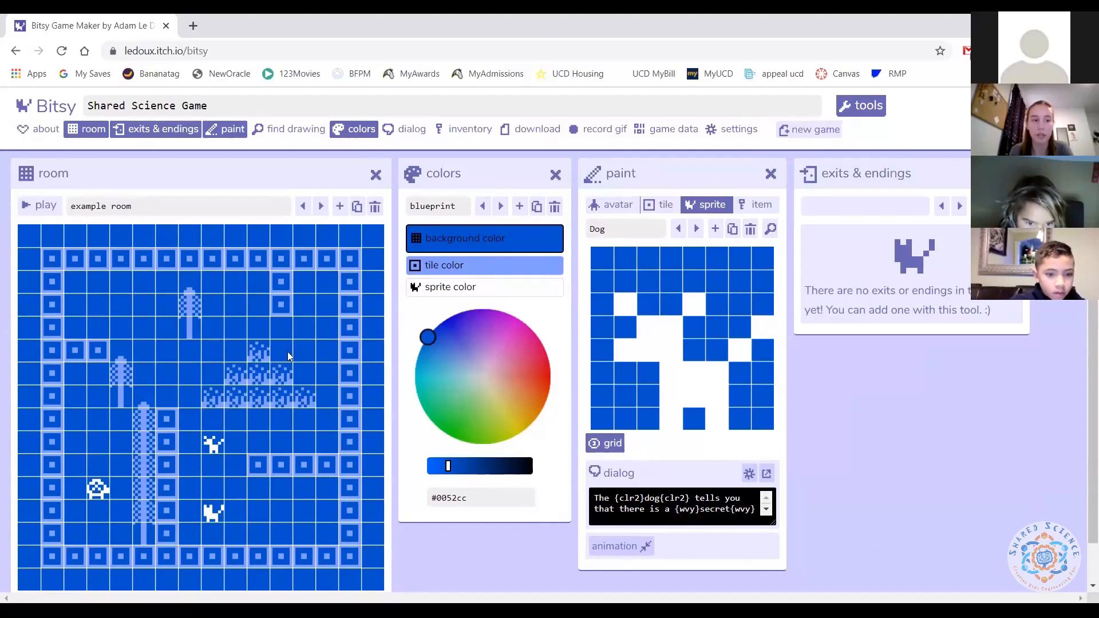
- Rename the example room as "level one"
{"action": "triple_click", "coordinate": [149, 207]}
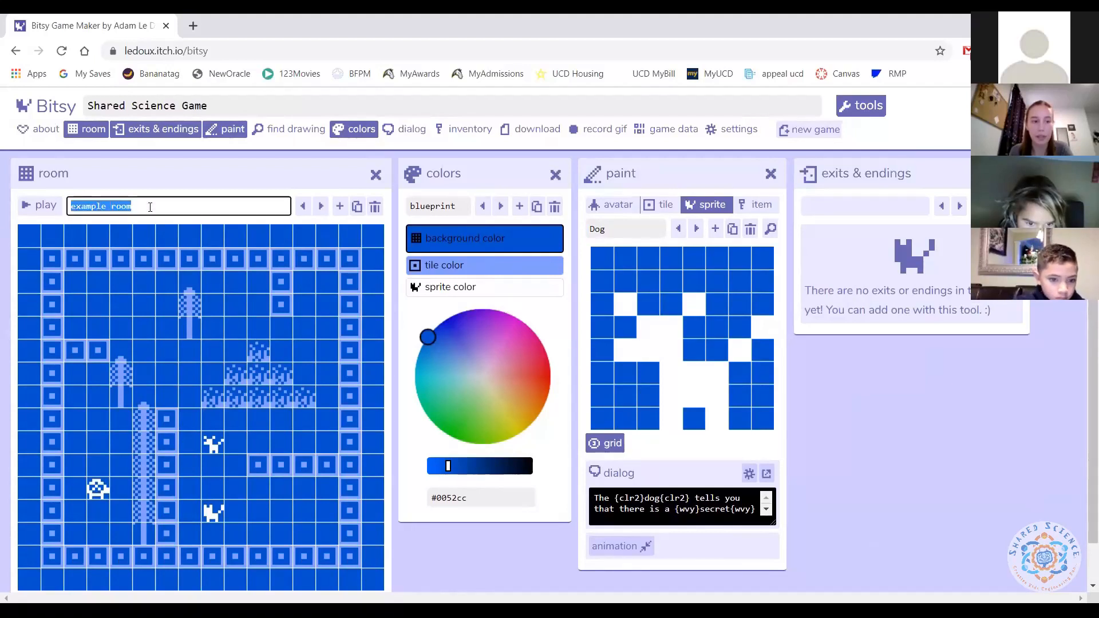
{"action": "type", "text": "level one"}
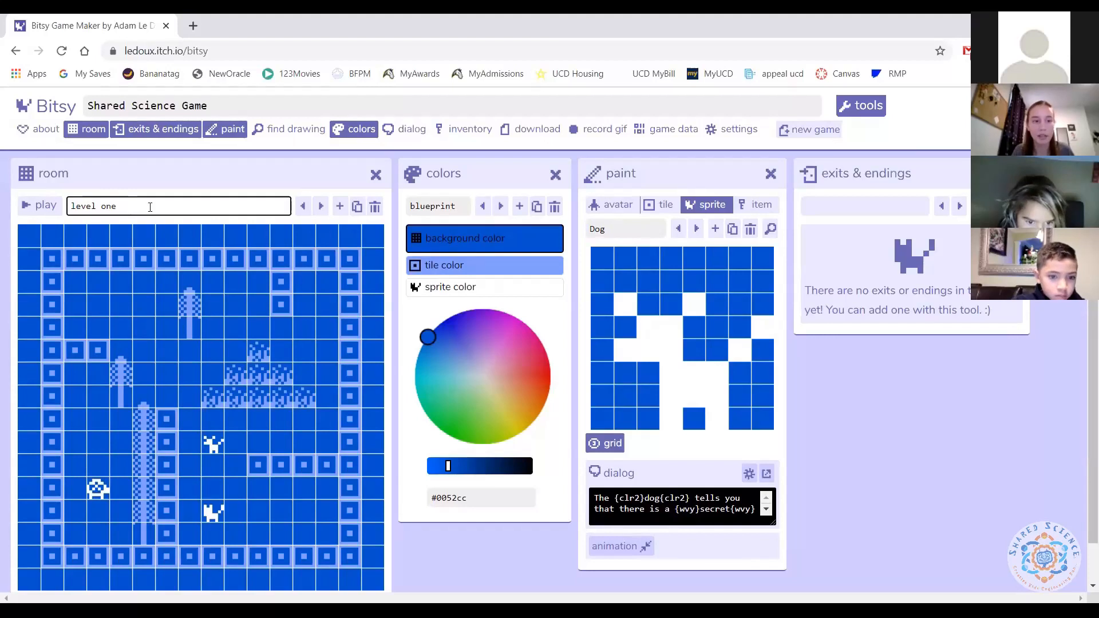
{"action": "left_click", "coordinate": [167, 181]}
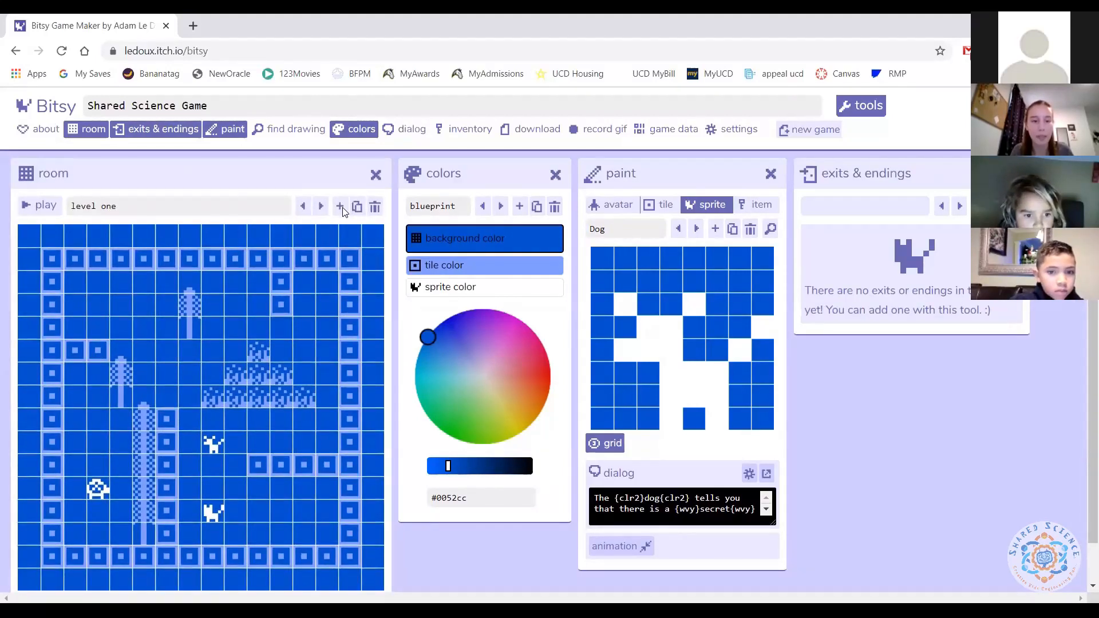
- Add a new empty room and name it "level two"
{"action": "left_click", "coordinate": [341, 207]}
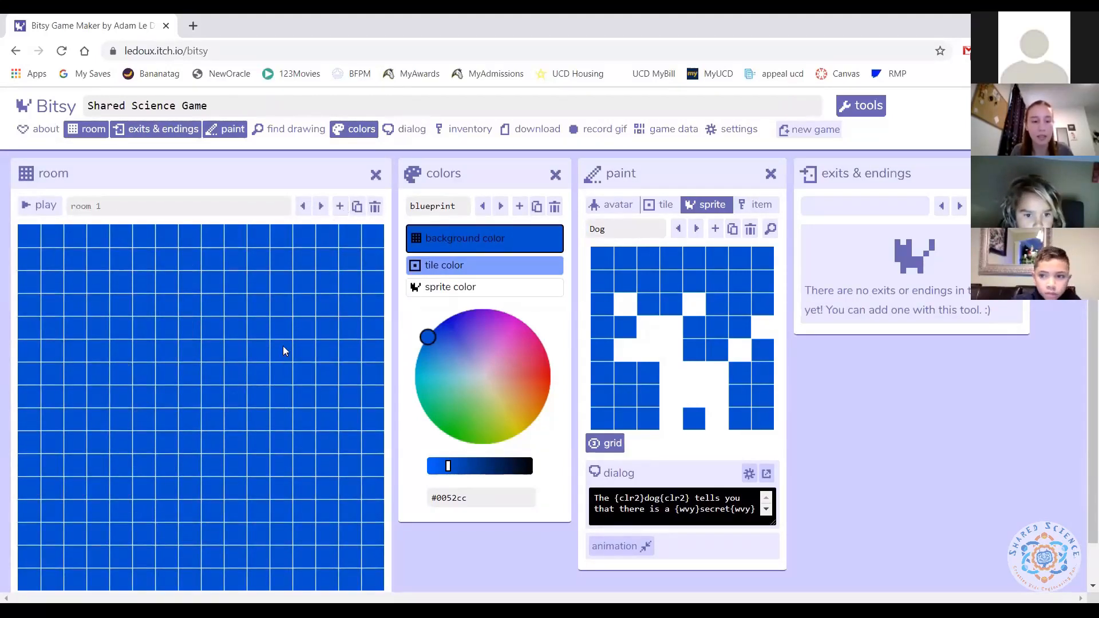
{"action": "left_click", "coordinate": [126, 207]}
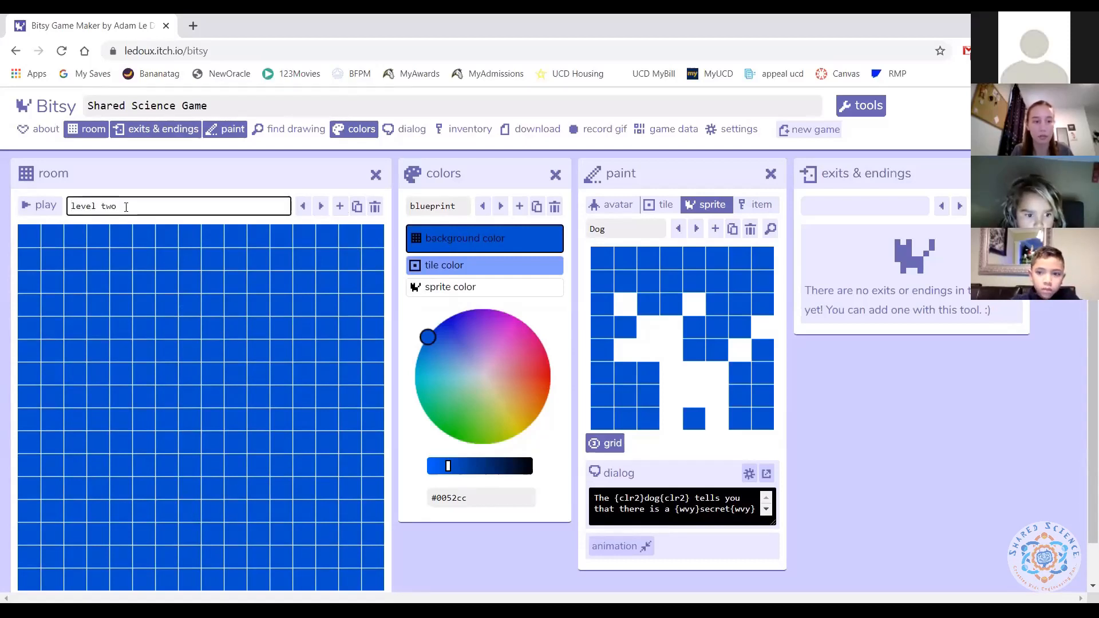
{"action": "left_click", "coordinate": [200, 185]}
{"action": "scroll", "coordinate": [228, 343], "scroll_direction": "down", "scroll_amount": 1}
{"action": "scroll", "coordinate": [309, 341], "scroll_direction": "up", "scroll_amount": 1}
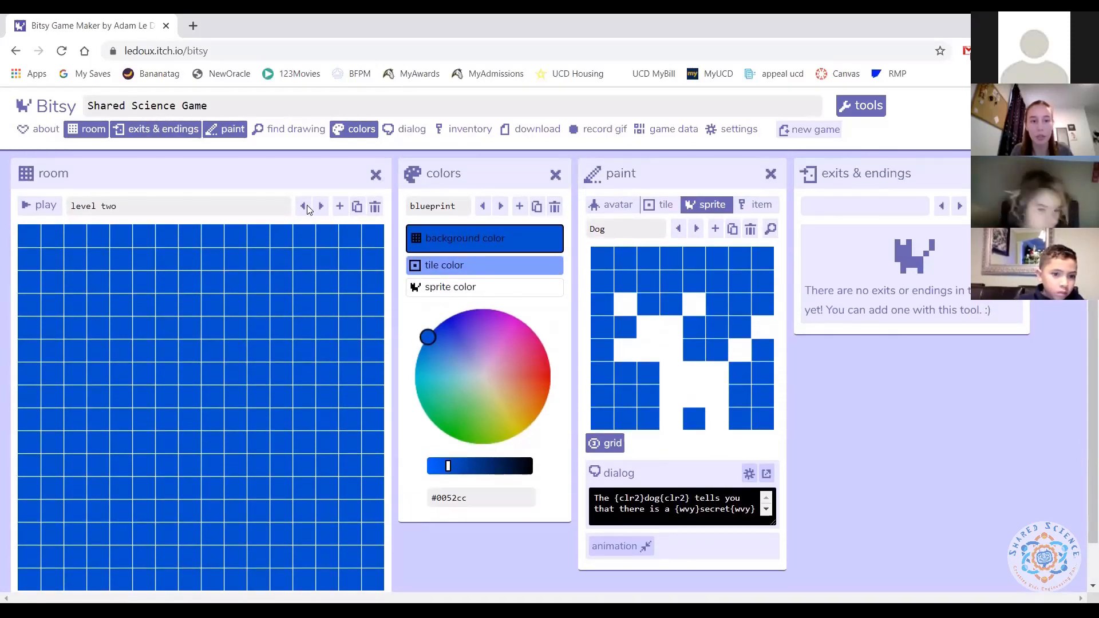
- Return to the level one room and add a two-way exit linking it to level two
{"action": "left_click", "coordinate": [319, 206]}
{"action": "left_click", "coordinate": [319, 207]}
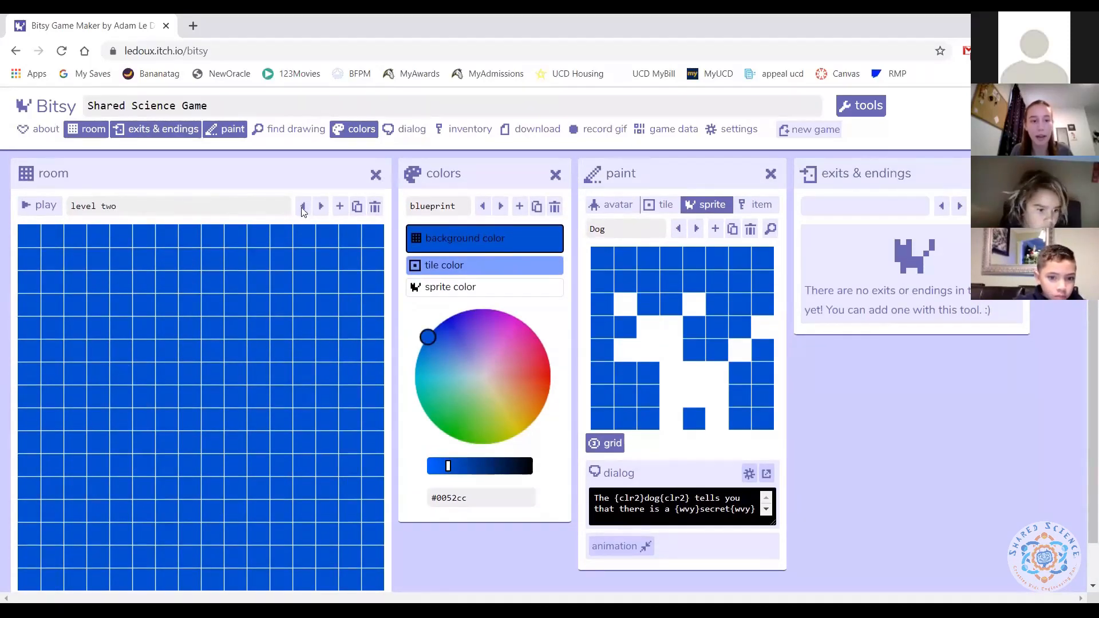
{"action": "left_click", "coordinate": [304, 210]}
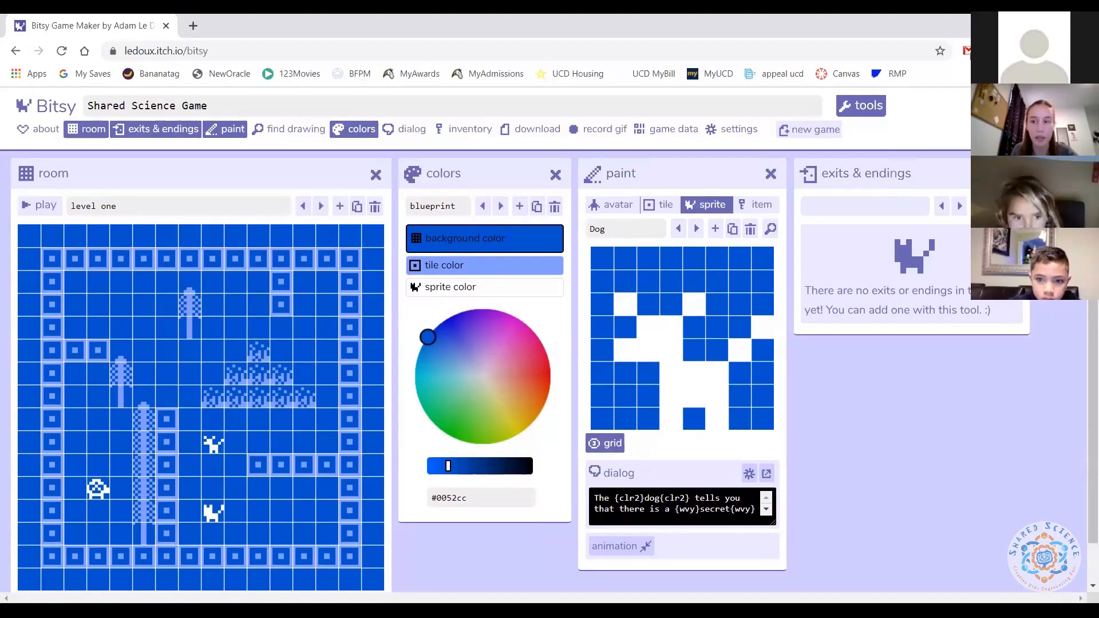
{"action": "left_click", "coordinate": [930, 238]}
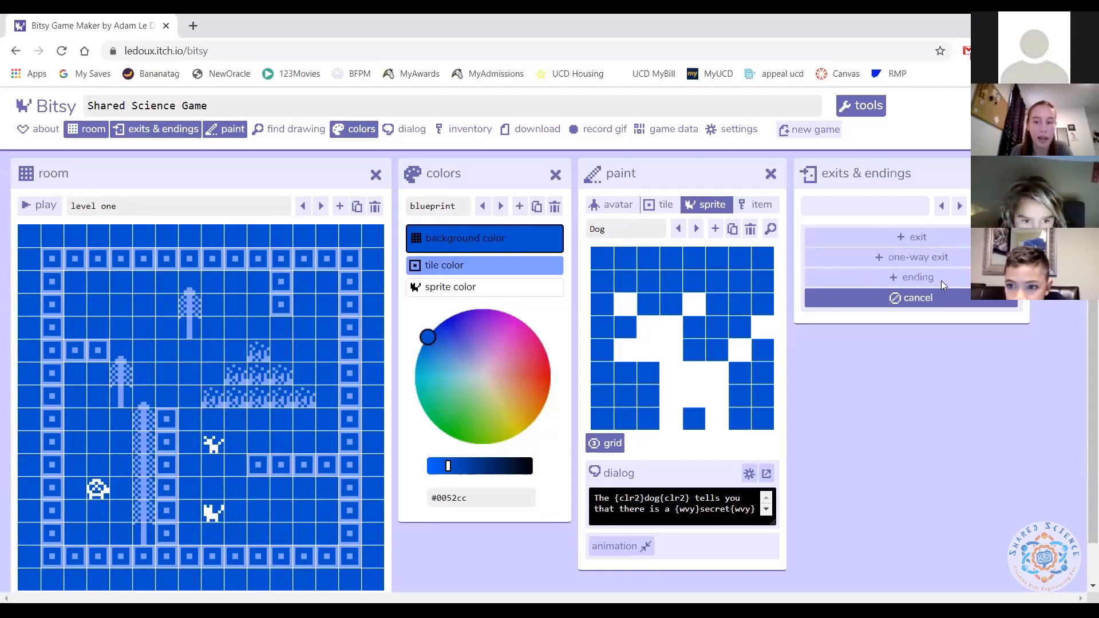
{"action": "left_click", "coordinate": [910, 238]}
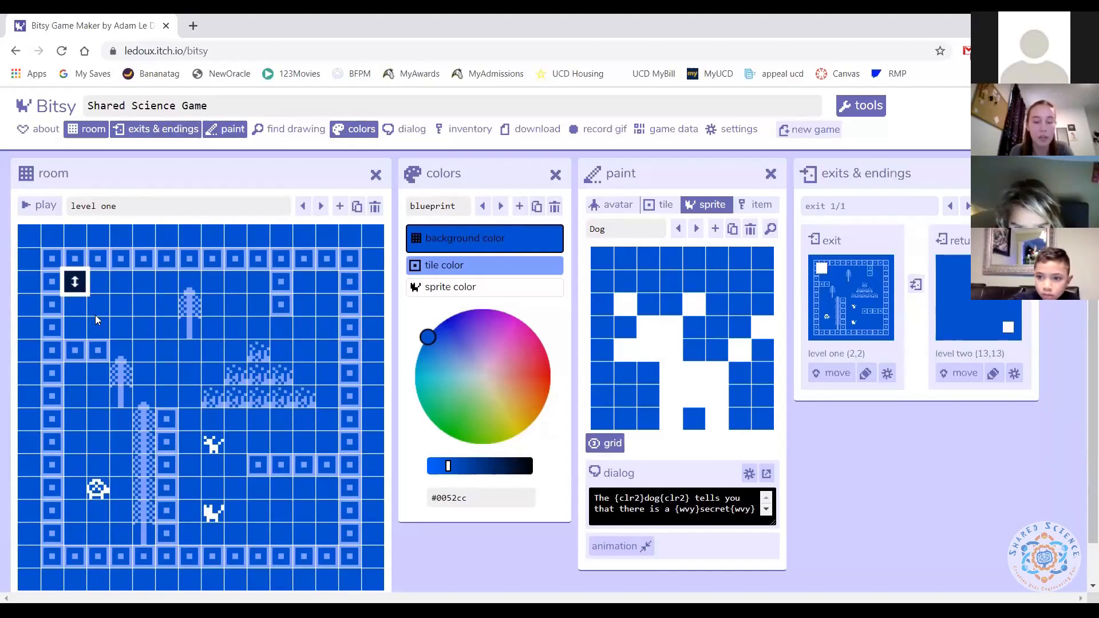
- Play the game to check how the exit's location in level one looks to the player, and stop it
{"action": "scroll", "coordinate": [150, 291], "scroll_direction": "down", "scroll_amount": 1}
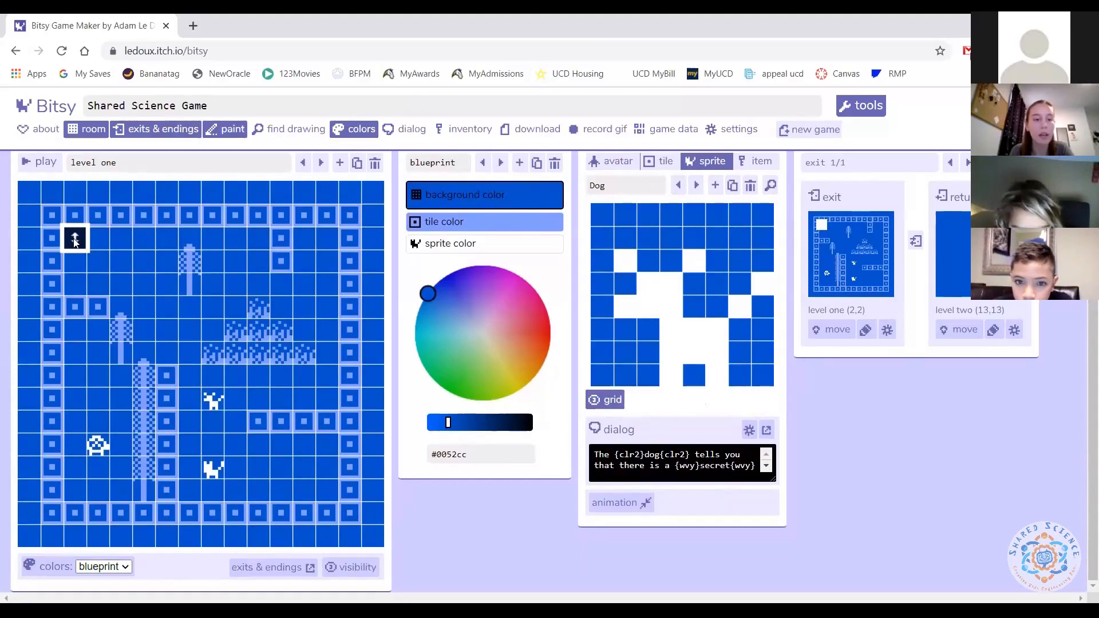
{"action": "left_click", "coordinate": [38, 161]}
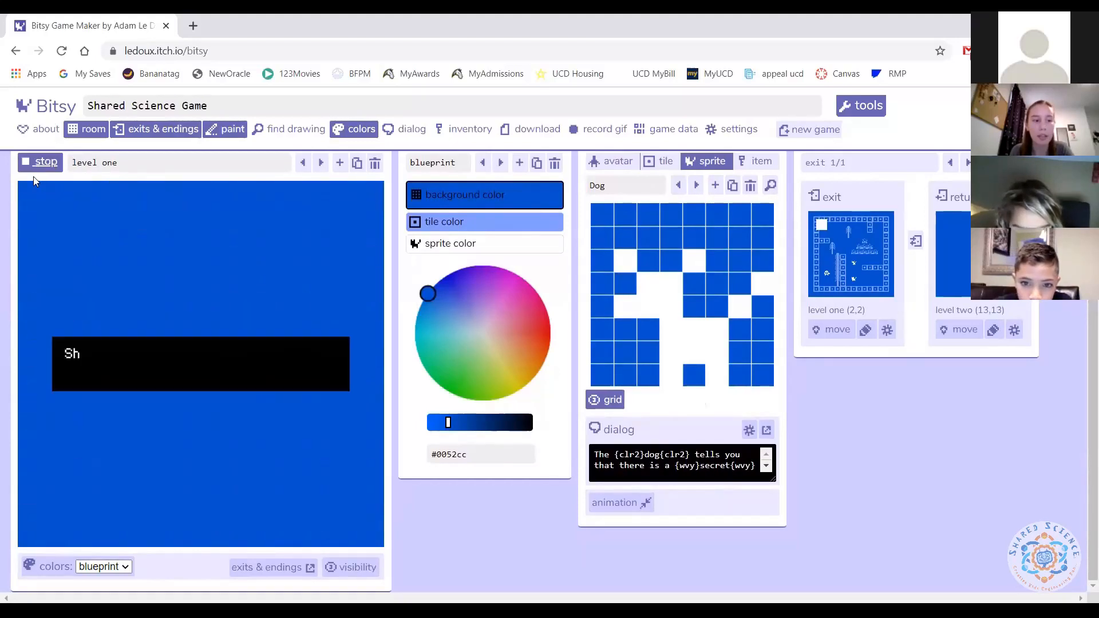
{"action": "left_click", "coordinate": [158, 383]}
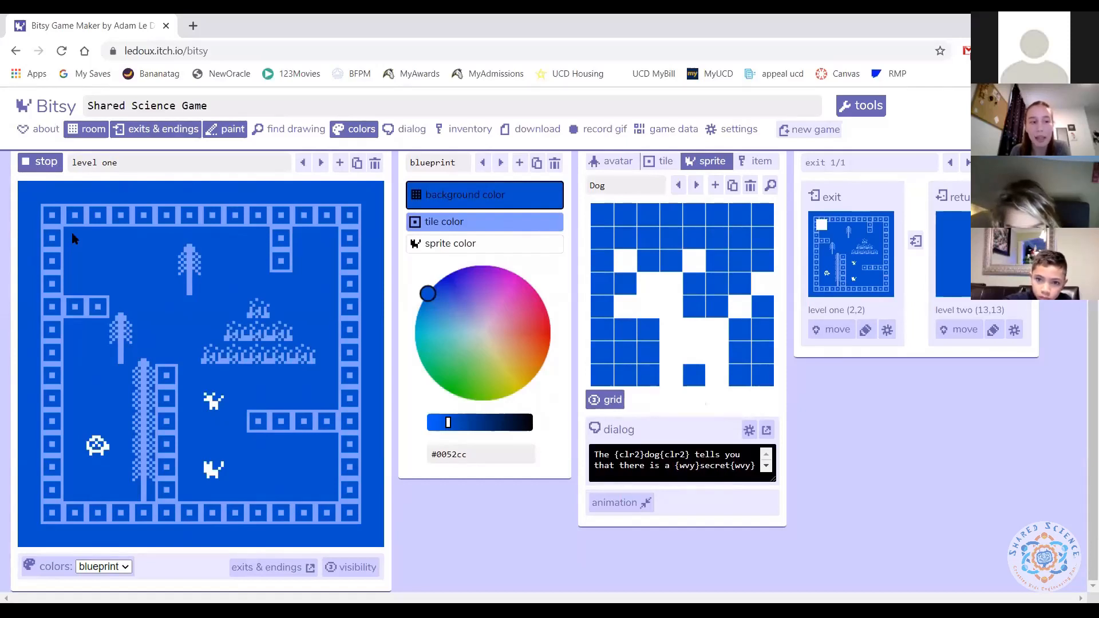
{"action": "left_click", "coordinate": [41, 162]}
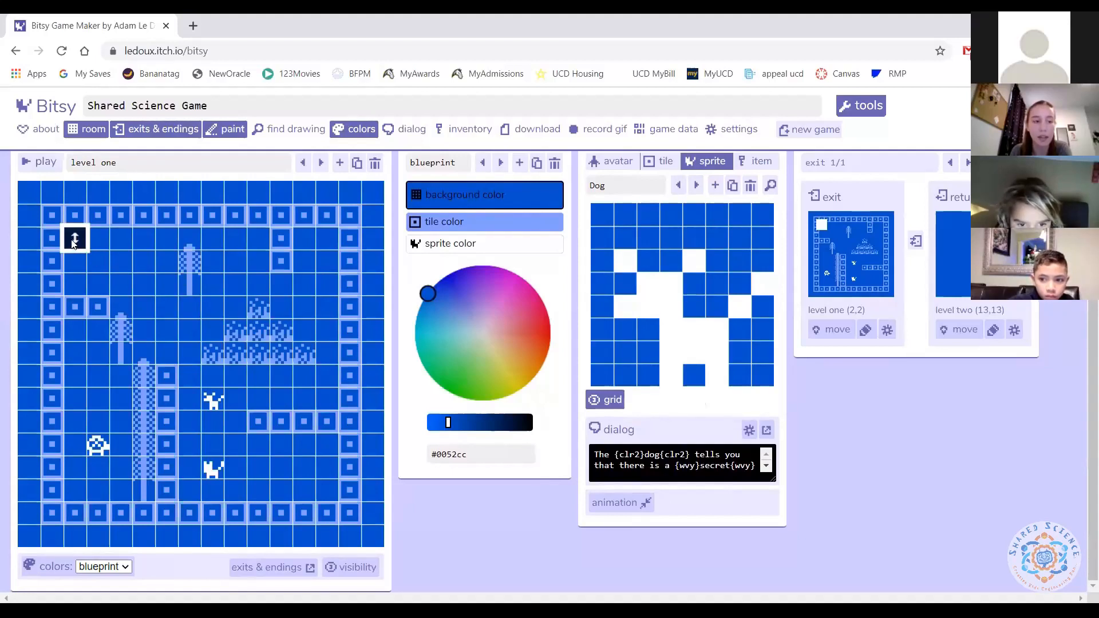
- Move the exit to (13,9) in level one and its return point to (2,9) in level two
{"action": "mouse_move", "coordinate": [74, 243]}
{"action": "left_mouse_down"}
{"action": "mouse_move", "coordinate": [119, 309]}
{"action": "mouse_move", "coordinate": [237, 354]}
{"action": "mouse_move", "coordinate": [236, 397]}
{"action": "mouse_move", "coordinate": [220, 380]}
{"action": "mouse_move", "coordinate": [220, 315]}
{"action": "mouse_move", "coordinate": [241, 334]}
{"action": "mouse_move", "coordinate": [223, 403]}
{"action": "mouse_move", "coordinate": [317, 404]}
{"action": "left_mouse_up"}
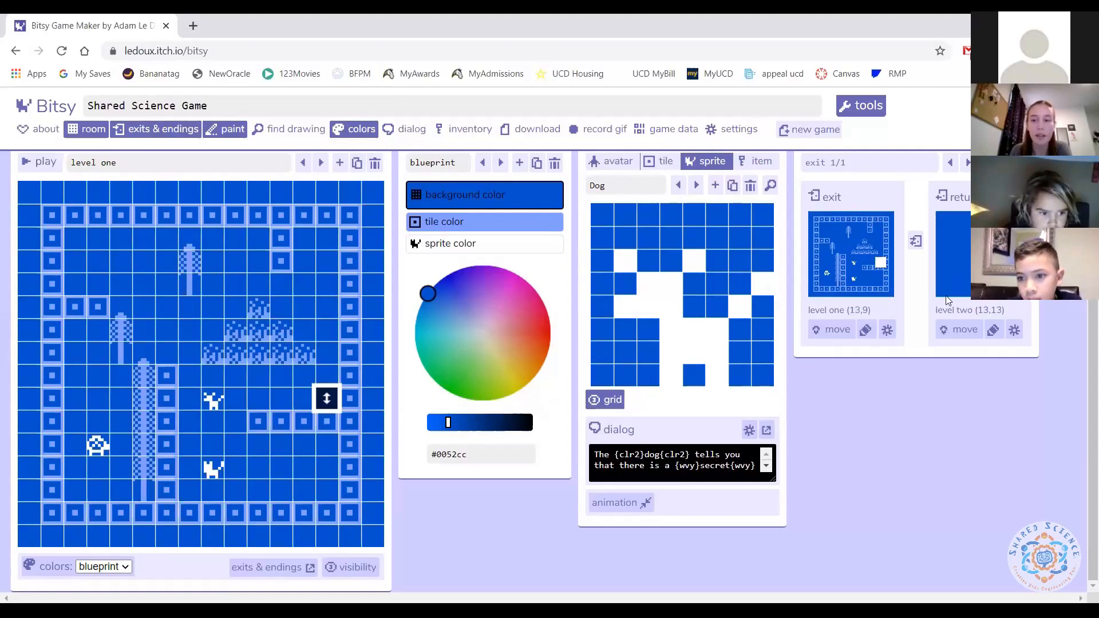
{"action": "scroll", "coordinate": [933, 332], "scroll_direction": "up", "scroll_amount": 1}
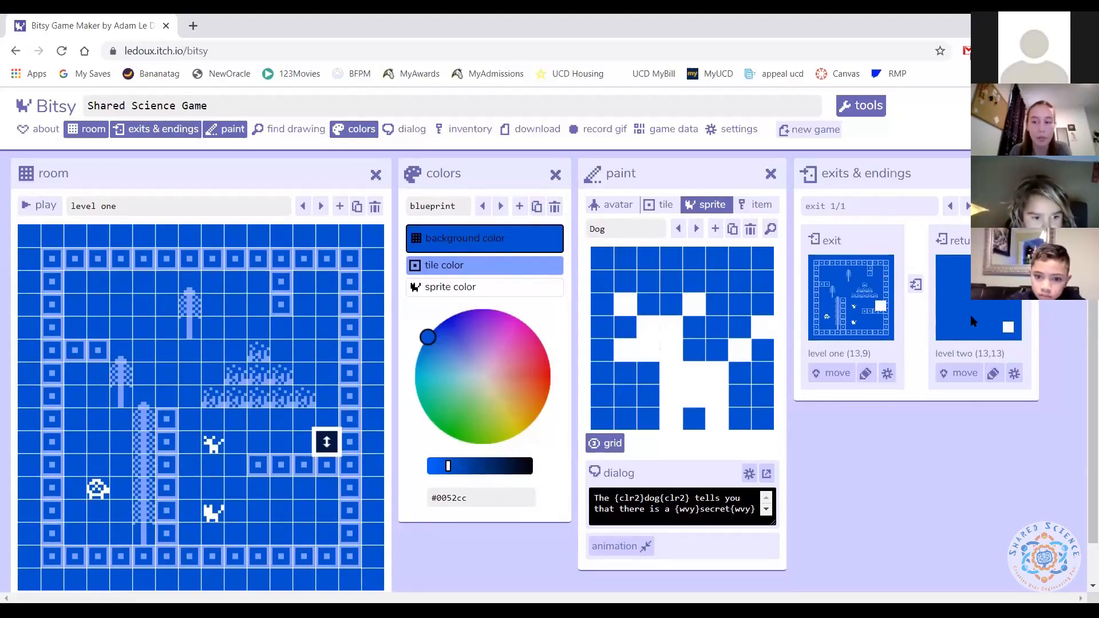
{"action": "left_click", "coordinate": [985, 302]}
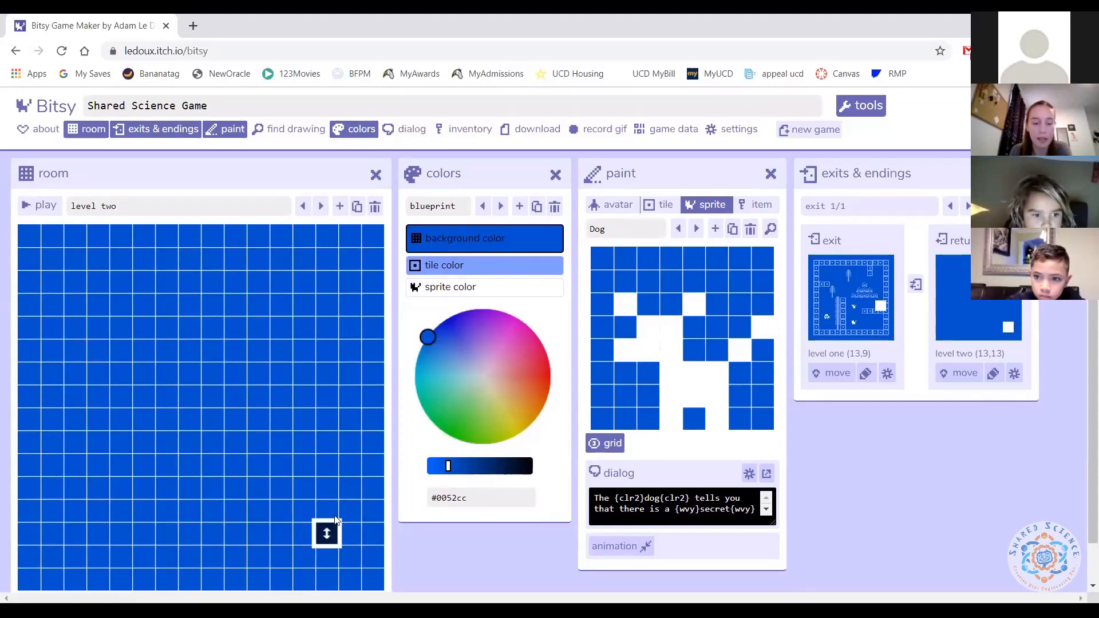
{"action": "mouse_move", "coordinate": [325, 525]}
{"action": "left_mouse_down"}
{"action": "mouse_move", "coordinate": [280, 472]}
{"action": "mouse_move", "coordinate": [103, 400]}
{"action": "mouse_move", "coordinate": [85, 404]}
{"action": "mouse_move", "coordinate": [78, 434]}
{"action": "left_mouse_up"}
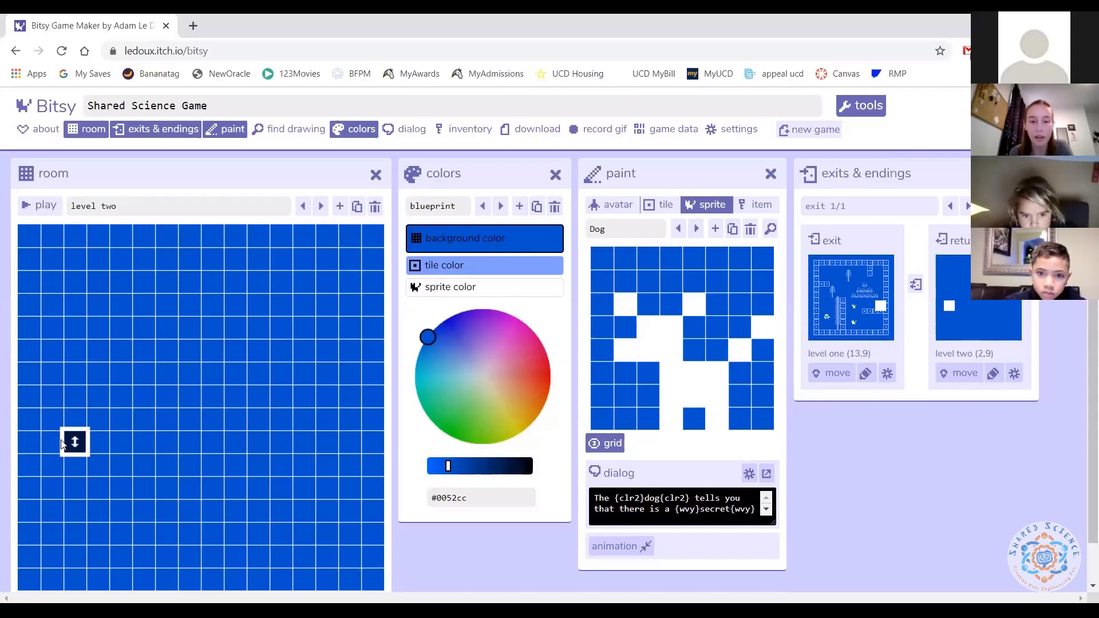
- Lay a horizontal row of block tiles in level two directly beneath the exit, starting at the room's left edge
{"action": "left_click", "coordinate": [302, 210]}
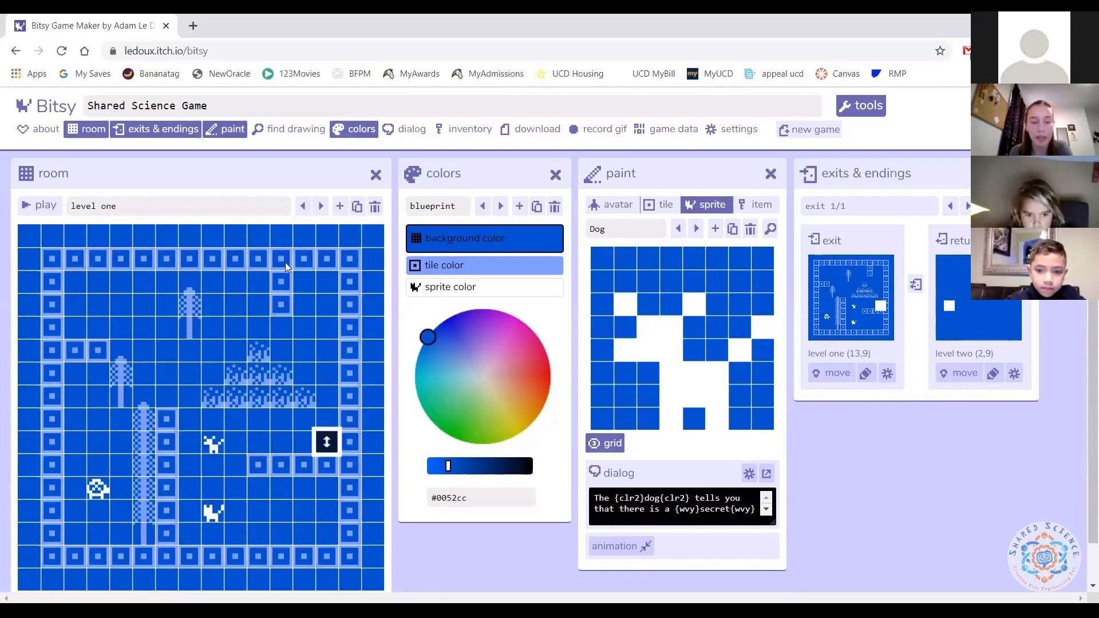
{"action": "left_click", "coordinate": [321, 210]}
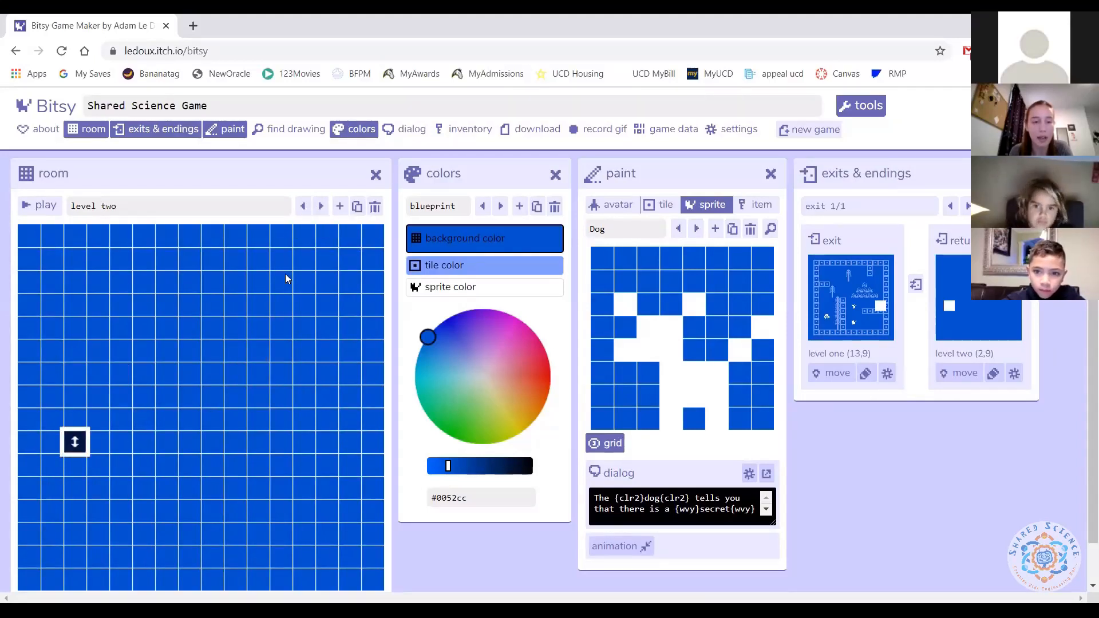
{"action": "scroll", "coordinate": [289, 286], "scroll_direction": "down", "scroll_amount": 1}
{"action": "left_click", "coordinate": [661, 162]}
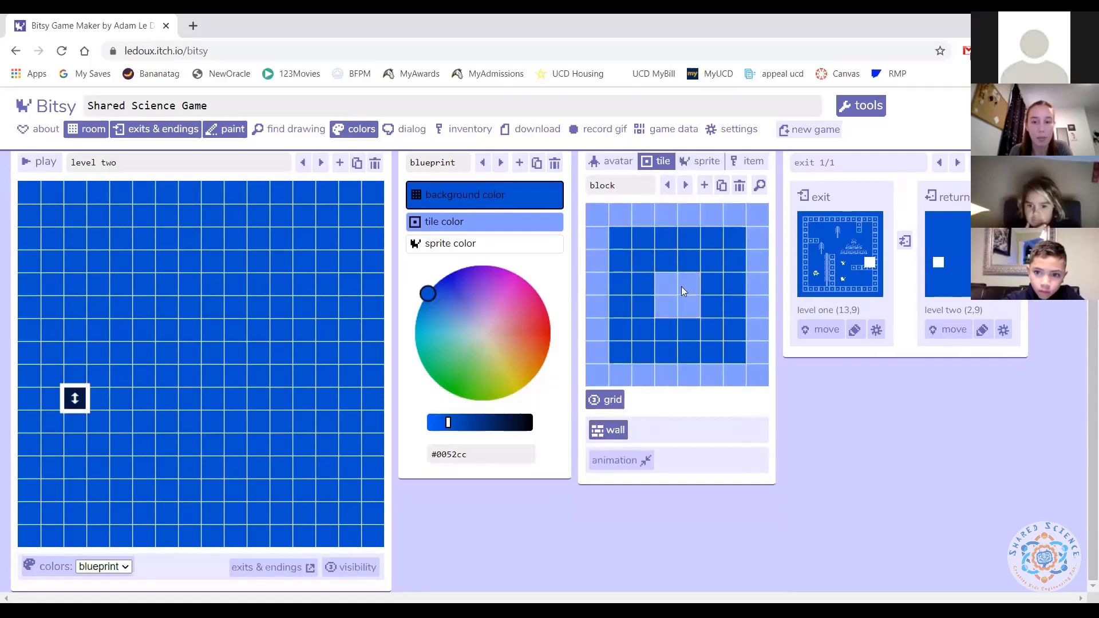
{"action": "left_click_drag", "start_coordinate": [75, 424], "coordinate": [313, 425]}
{"action": "left_click", "coordinate": [28, 423]}
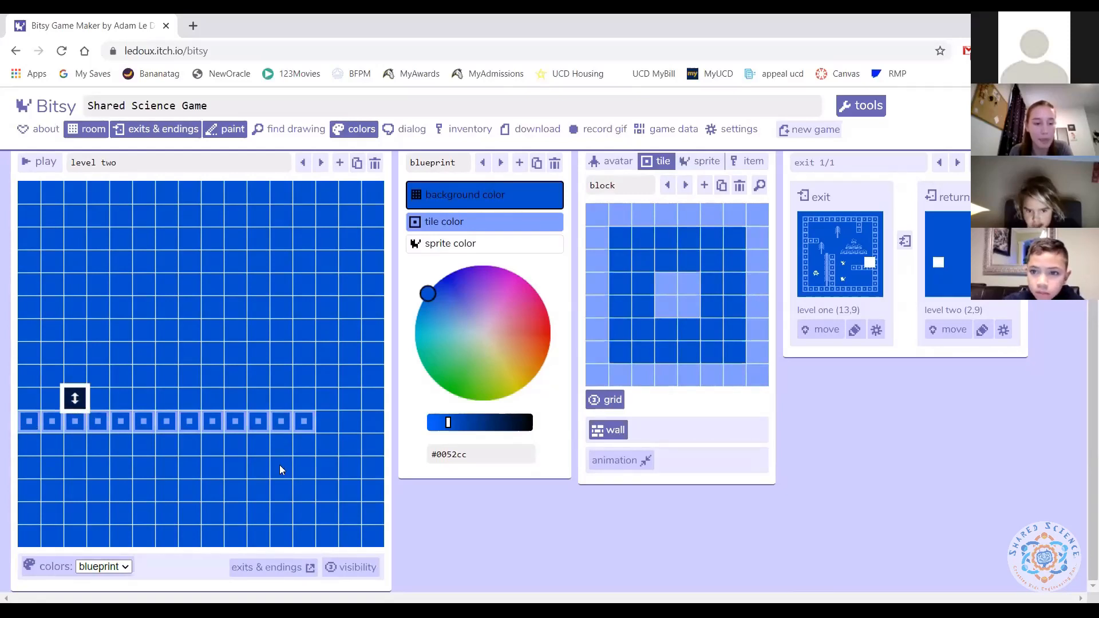
- Add two block pillars with diagonal braces beneath the row and extend the row to the right edge, forming a bridge
{"action": "left_click_drag", "start_coordinate": [95, 445], "coordinate": [97, 536]}
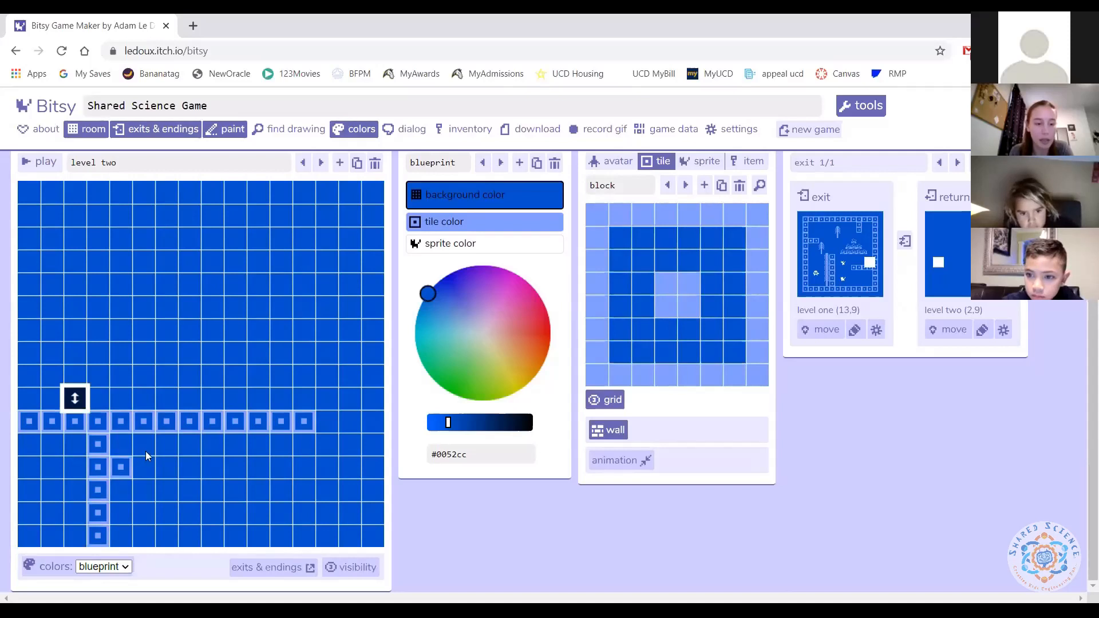
{"action": "left_click", "coordinate": [234, 446]}
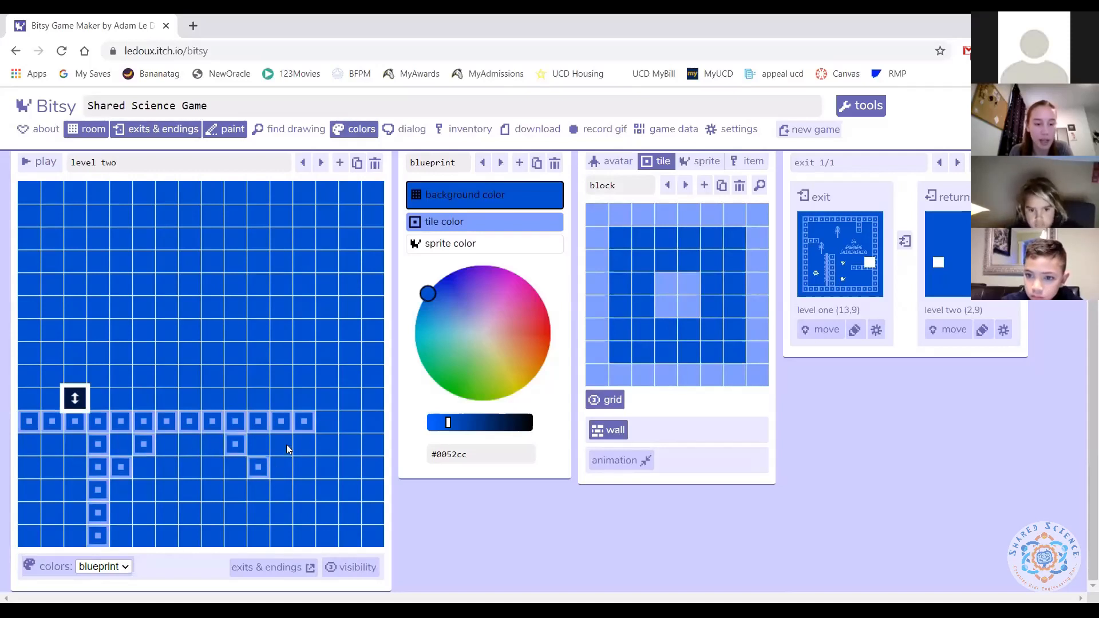
{"action": "left_click_drag", "start_coordinate": [286, 444], "coordinate": [286, 520]}
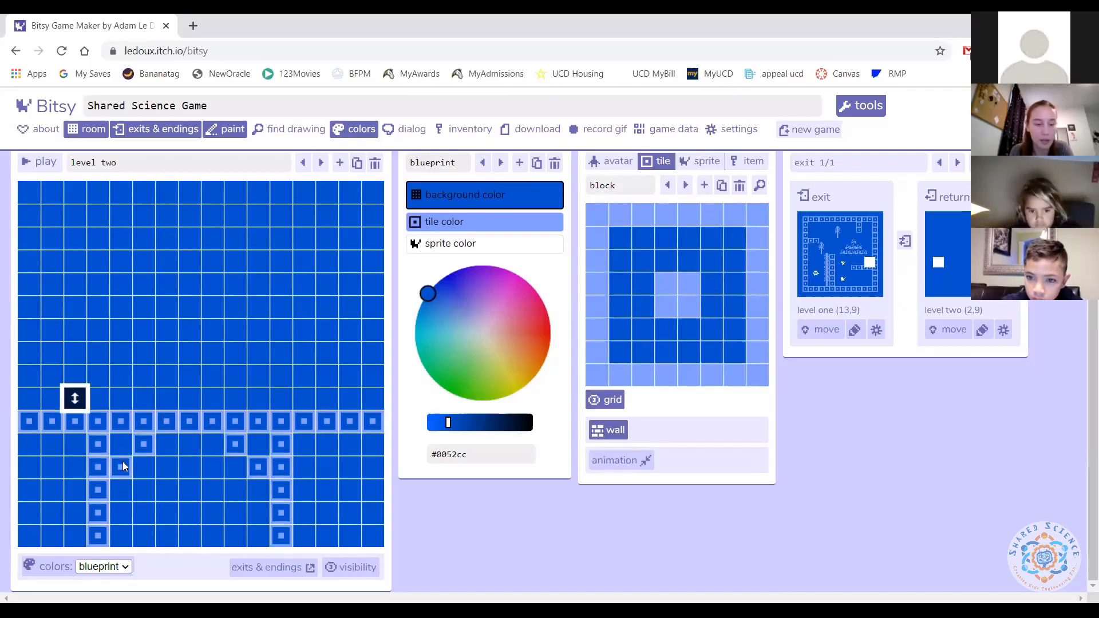
- Place a two-row mound of grass tiles on the bridge and refill the missing block beneath it
{"action": "left_click", "coordinate": [684, 188]}
{"action": "left_click", "coordinate": [683, 187]}
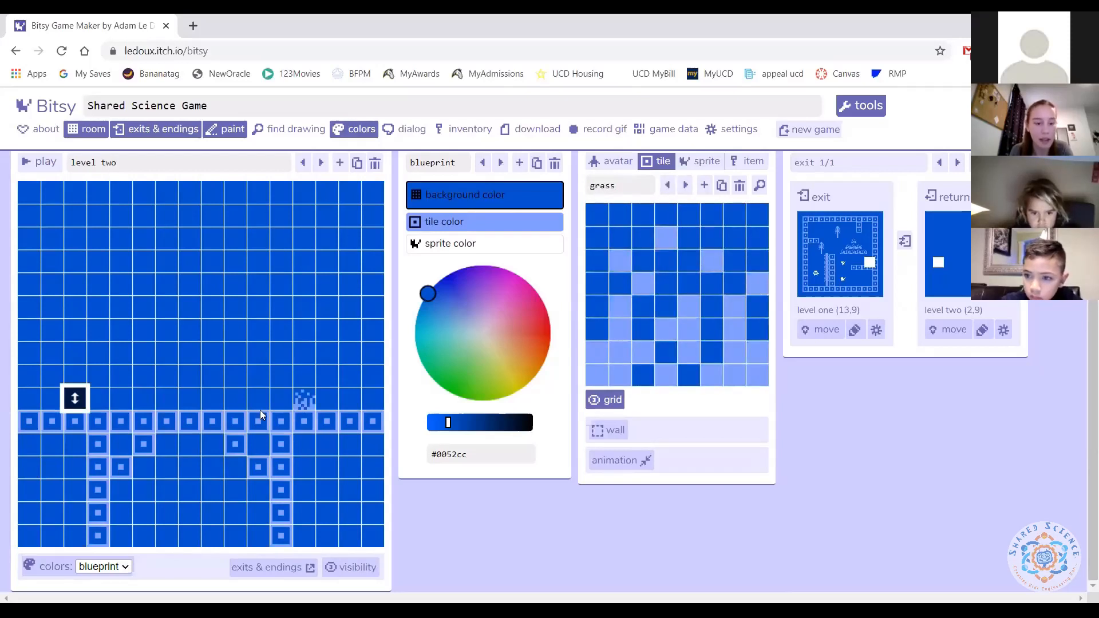
{"action": "left_click", "coordinate": [214, 400]}
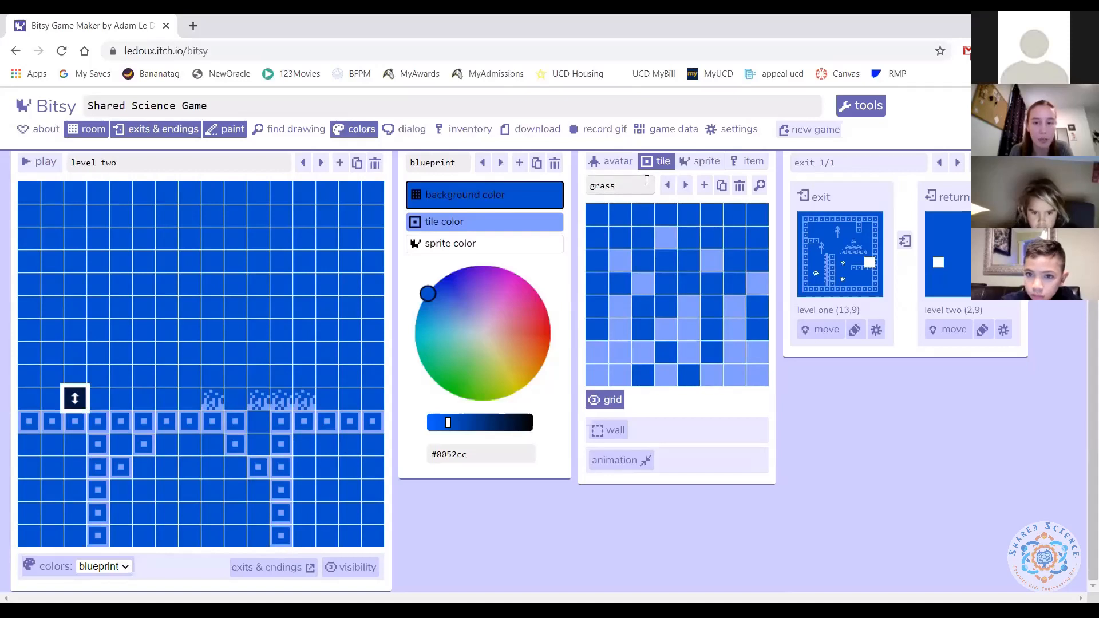
{"action": "double_click", "coordinate": [667, 186]}
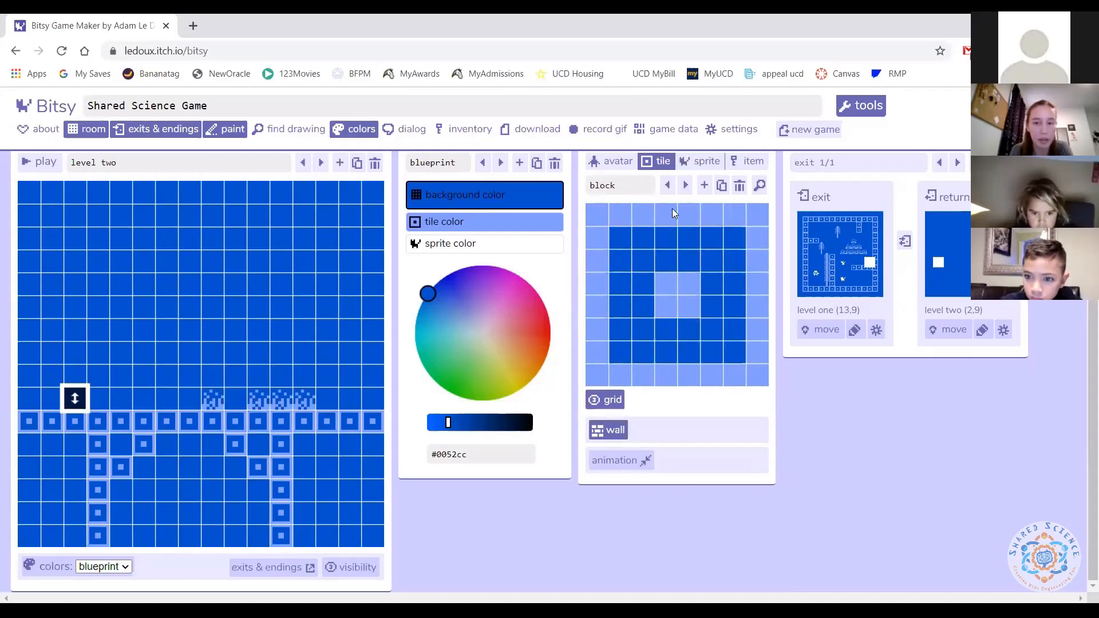
{"action": "double_click", "coordinate": [686, 186]}
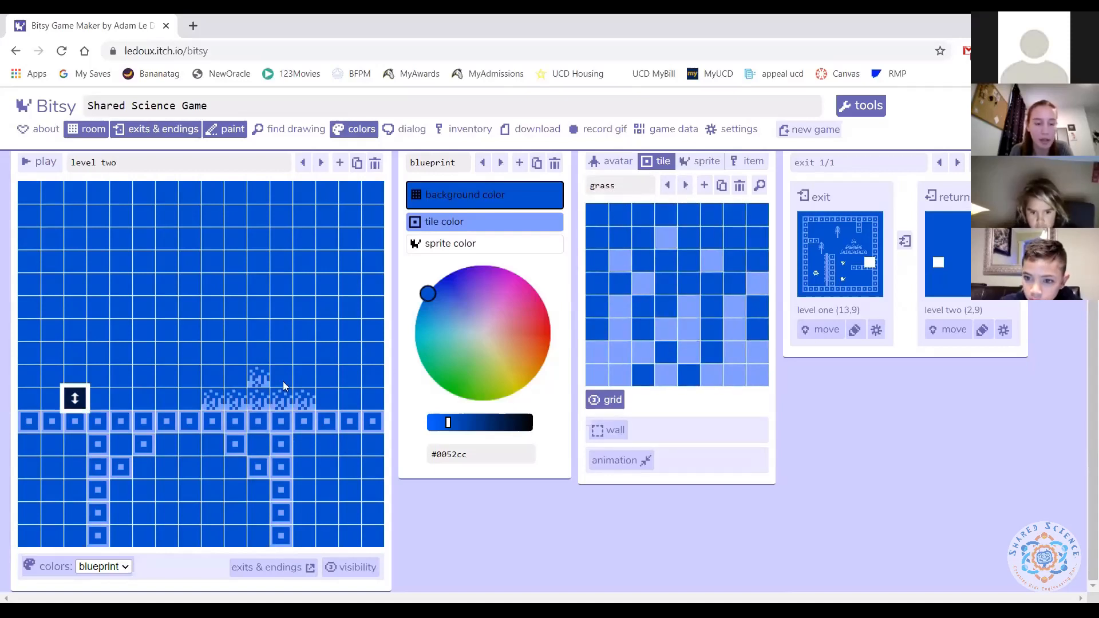
- Build a tree on the bridge to the right of the exit from the tree stump, treetop and treeverytop tiles
{"action": "left_click", "coordinate": [685, 186]}
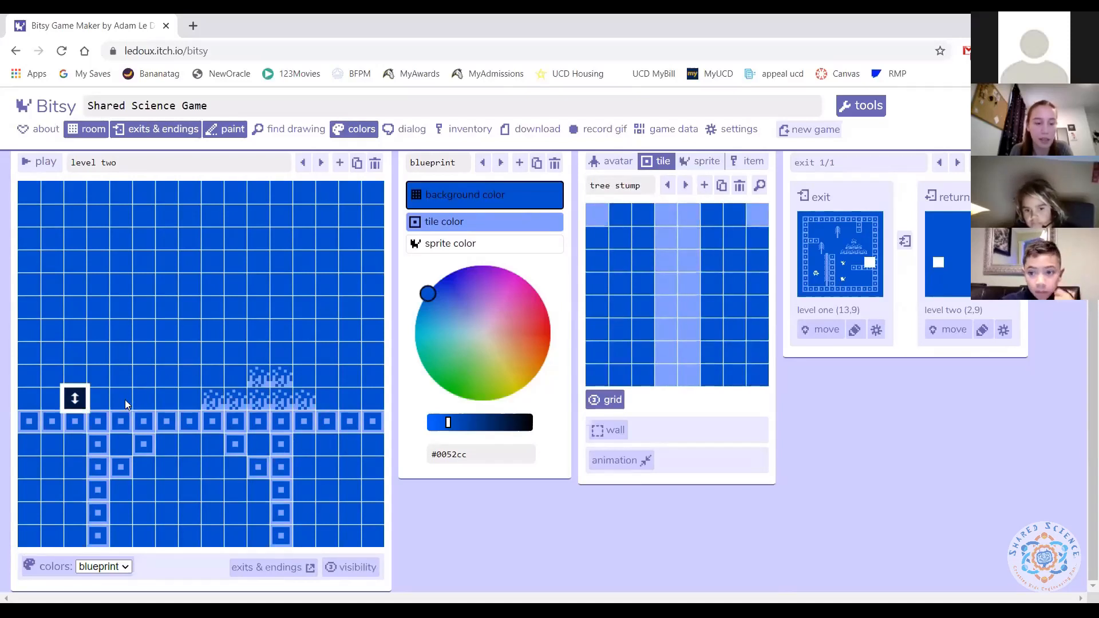
{"action": "left_click", "coordinate": [685, 186]}
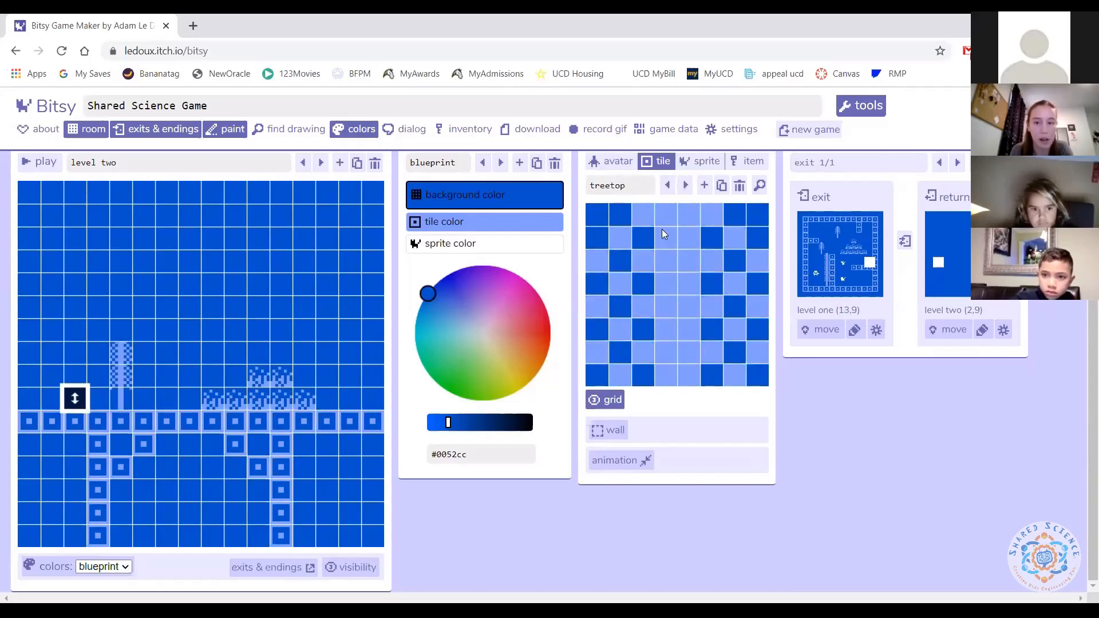
{"action": "left_click", "coordinate": [685, 186]}
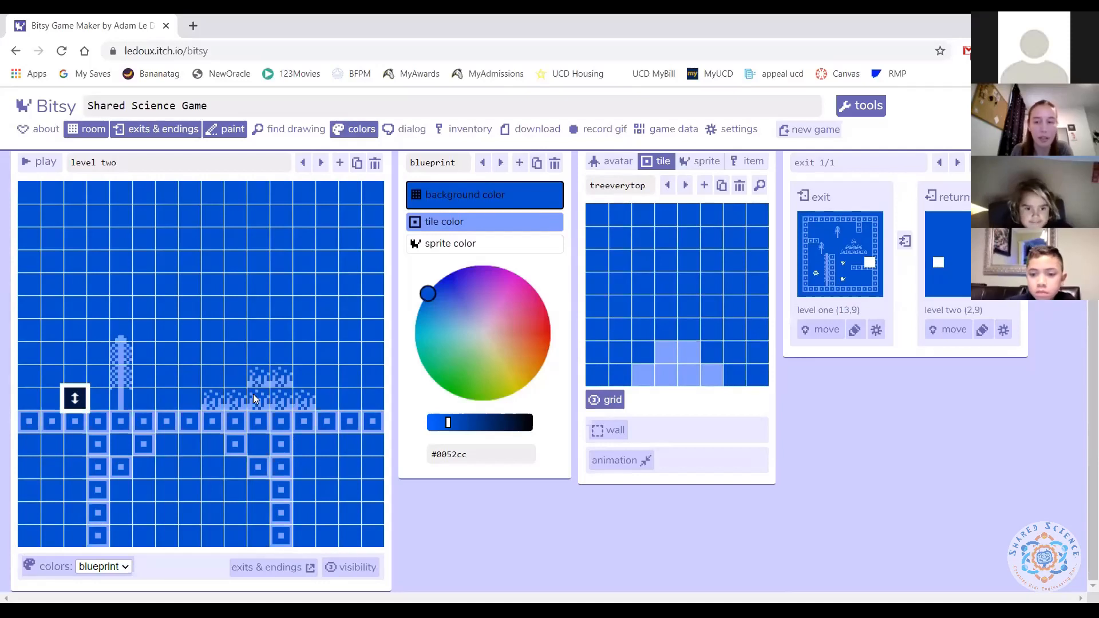
- Play the game from level one and walk the avatar around the tall tree to the dog to read its dialog
{"action": "left_click", "coordinate": [838, 238]}
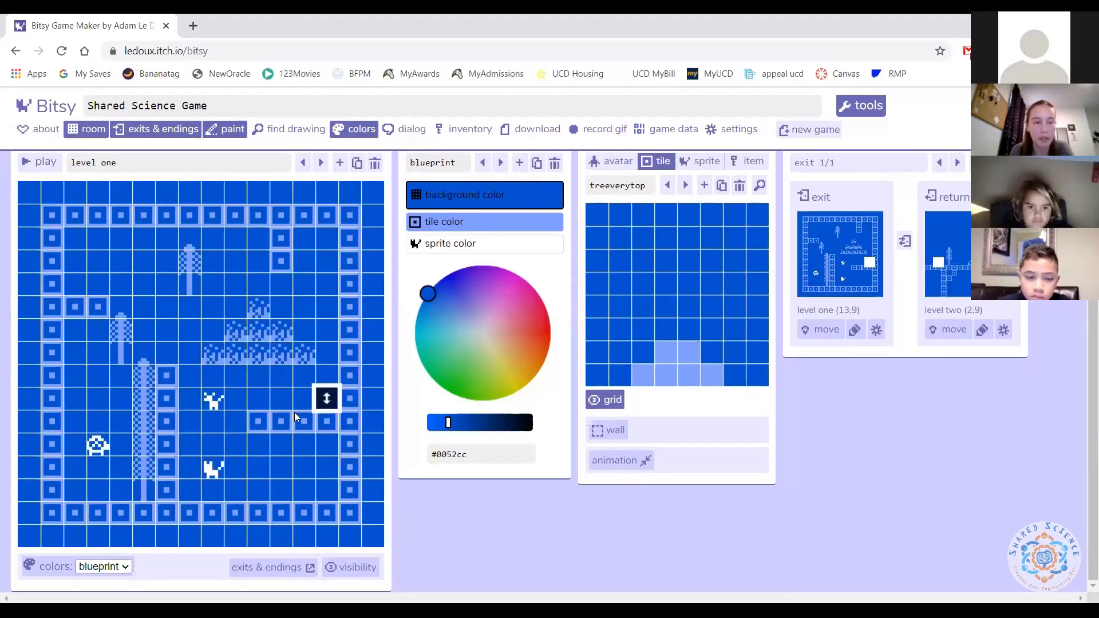
{"action": "left_click", "coordinate": [37, 165]}
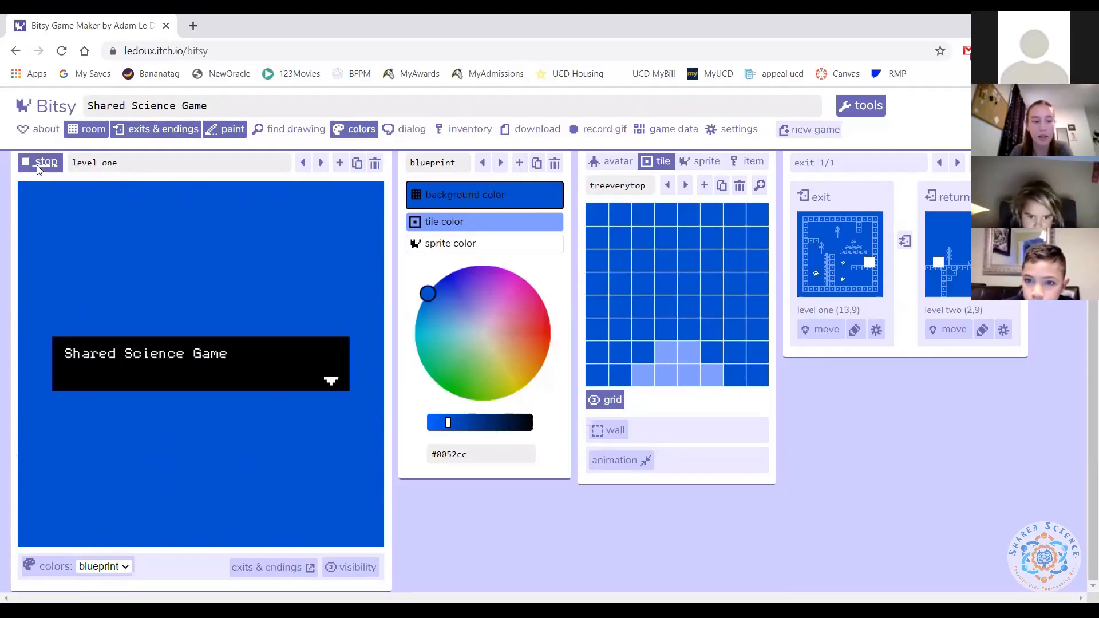
{"action": "key", "text": "space"}
{"action": "key", "text": "Up"}
{"action": "key", "text": "Up"}
{"action": "key", "text": "Up"}
{"action": "key", "text": "Right"}
{"action": "key", "text": "Right"}
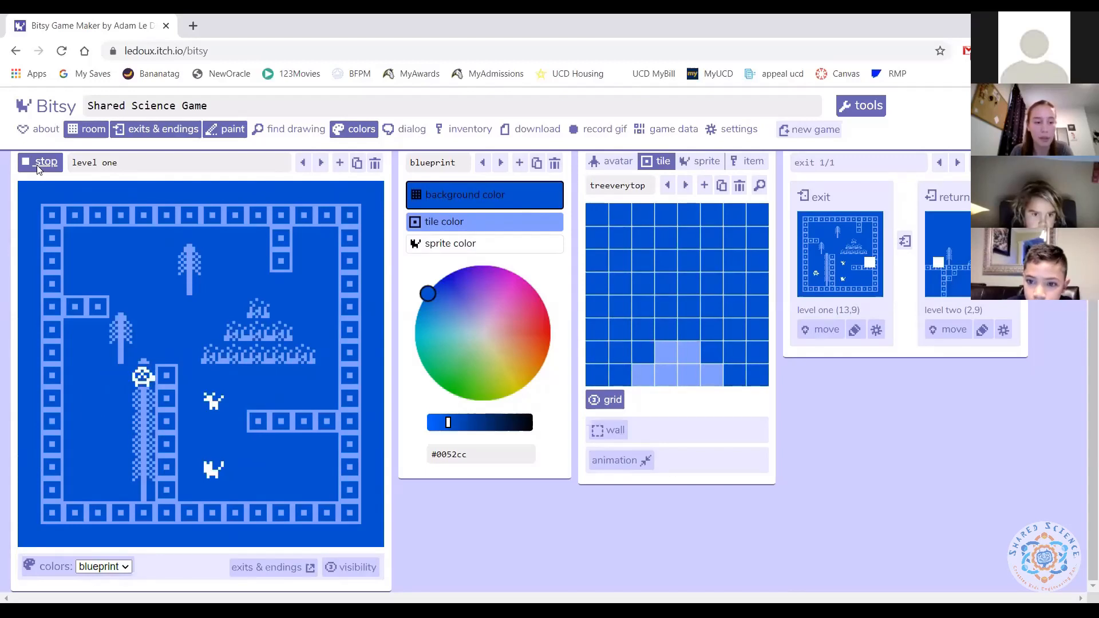
{"action": "key", "text": "Up"}
{"action": "key", "text": "Right"}
{"action": "key", "text": "Right"}
{"action": "key", "text": "Down"}
{"action": "key", "text": "Down"}
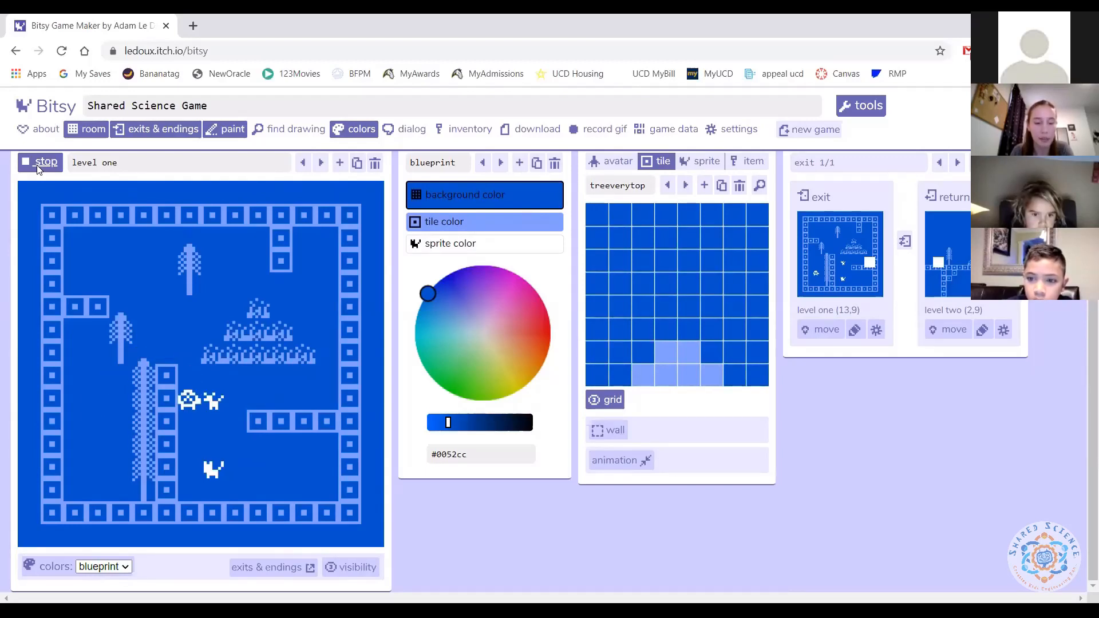
{"action": "key", "text": "Right"}
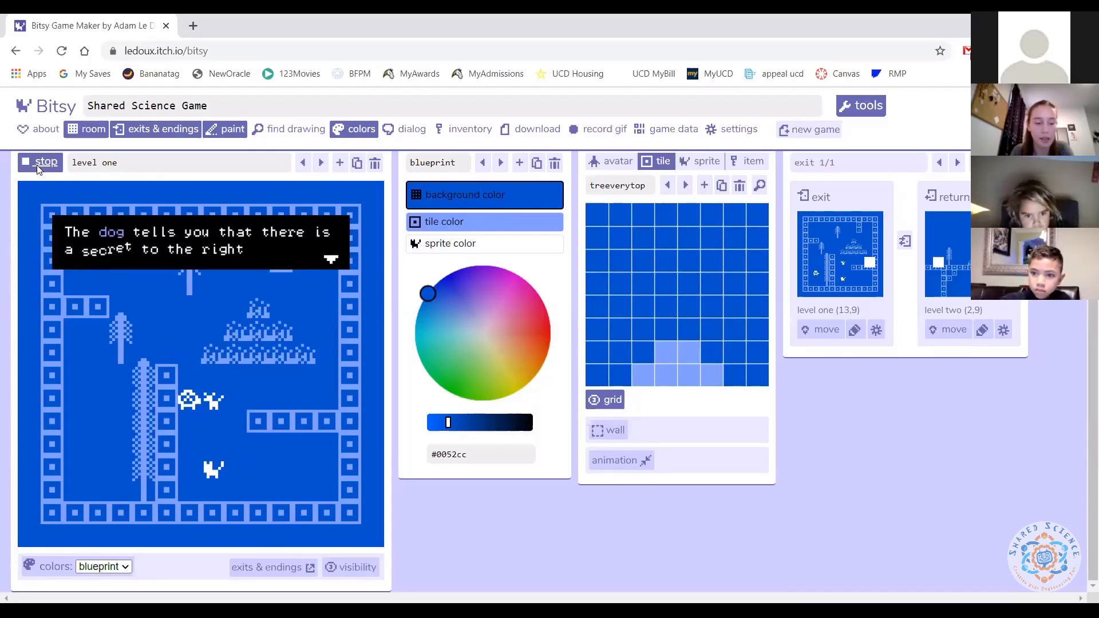
- Close the dog's dialog and walk the avatar around it through the exit at (13,9) into level two
{"action": "key", "text": "Right"}
{"action": "key", "text": "Up"}
{"action": "key", "text": "Right"}
{"action": "key", "text": "Right"}
{"action": "key", "text": "Down"}
{"action": "key", "text": "Right"}
{"action": "key", "text": "Right"}
{"action": "key", "text": "Right"}
{"action": "key", "text": "Right"}
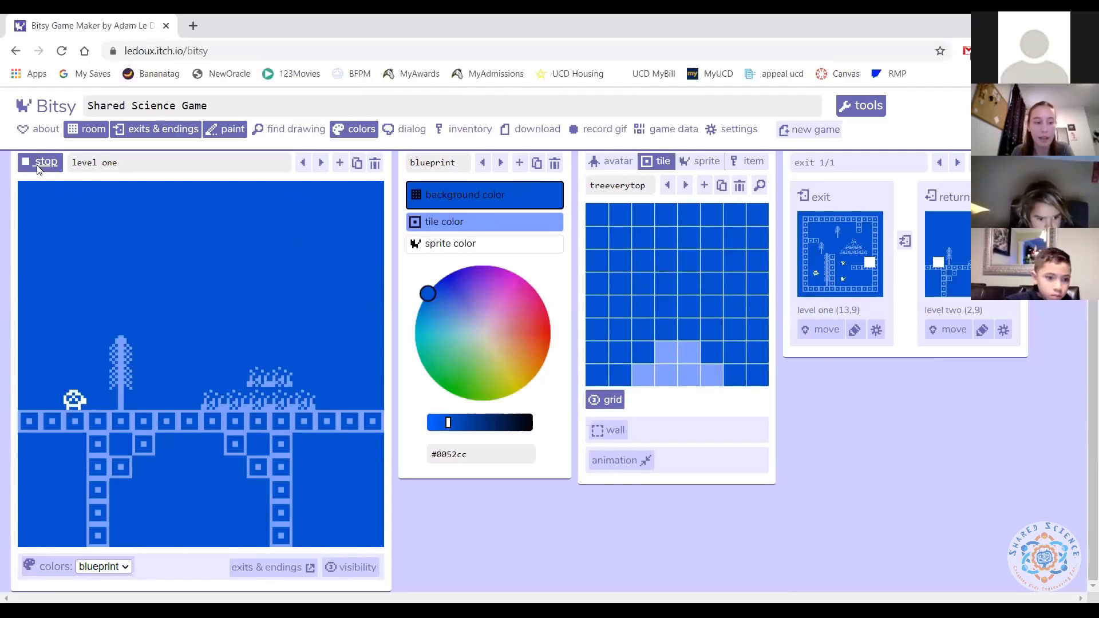
- Walk the avatar around the exit and tree in level two, and return through the exit to level one
{"action": "key", "text": "Left"}
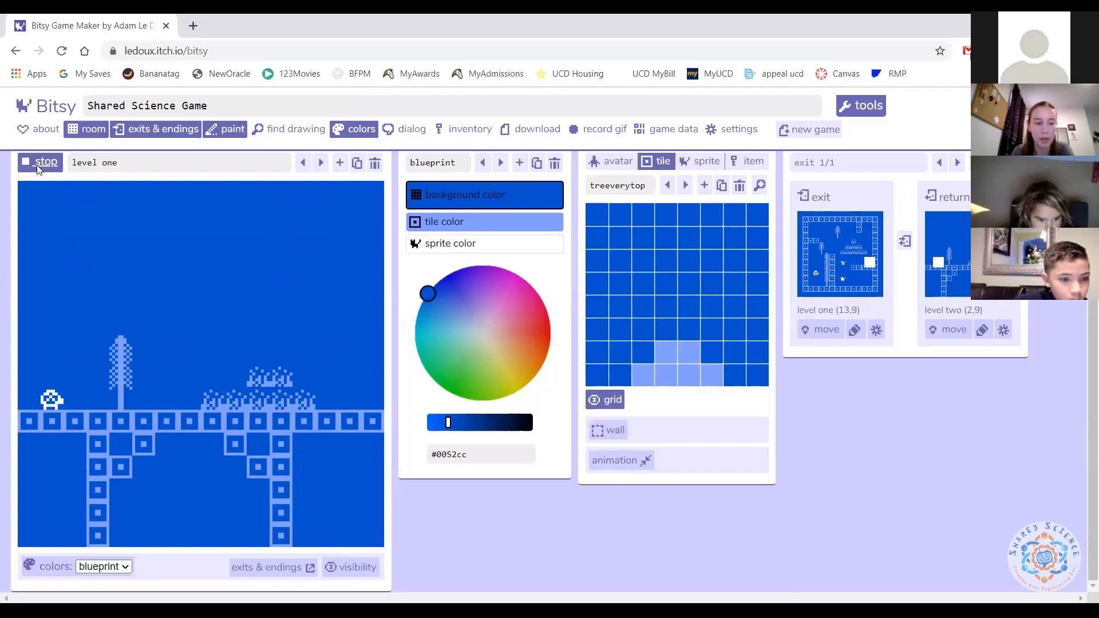
{"action": "key", "text": "Up"}
{"action": "key", "text": "Up"}
{"action": "key", "text": "Up"}
{"action": "key", "text": "Right"}
{"action": "key", "text": "Right"}
{"action": "key", "text": "Right"}
{"action": "key", "text": "Down"}
{"action": "key", "text": "Down"}
{"action": "key", "text": "Down"}
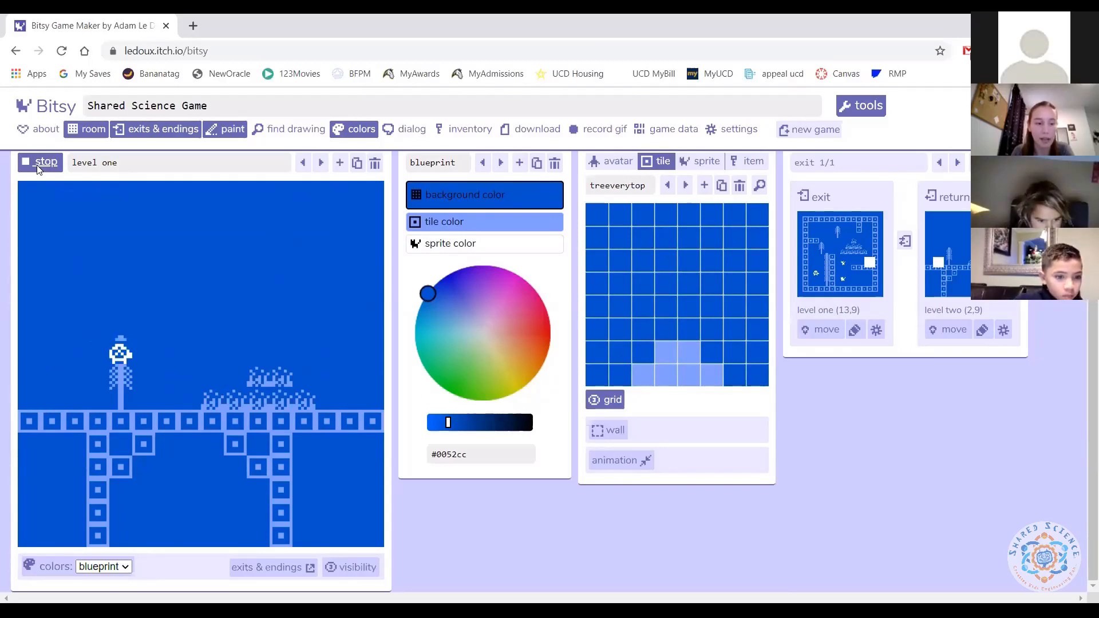
{"action": "key", "text": "Up"}
{"action": "key", "text": "Up"}
{"action": "key", "text": "Up"}
{"action": "key", "text": "Left"}
{"action": "key", "text": "Left"}
{"action": "key", "text": "Left"}
{"action": "key", "text": "Left"}
{"action": "key", "text": "Down"}
{"action": "key", "text": "Down"}
{"action": "key", "text": "Up"}
{"action": "key", "text": "Up"}
{"action": "key", "text": "Right"}
{"action": "key", "text": "Right"}
{"action": "key", "text": "Right"}
{"action": "key", "text": "Right"}
{"action": "key", "text": "Down"}
{"action": "key", "text": "Down"}
{"action": "key", "text": "Down"}
{"action": "key", "text": "Left"}
{"action": "key", "text": "Left"}
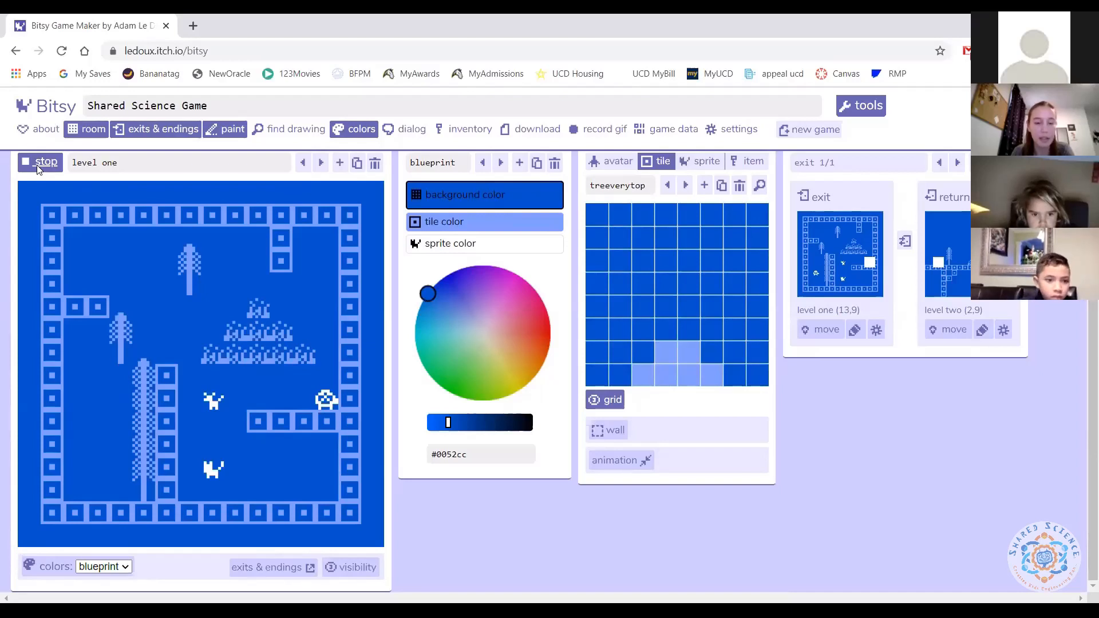
- Step on and off the exit in level one, and pass through it to walk across the level two bridge
{"action": "key", "text": "Left"}
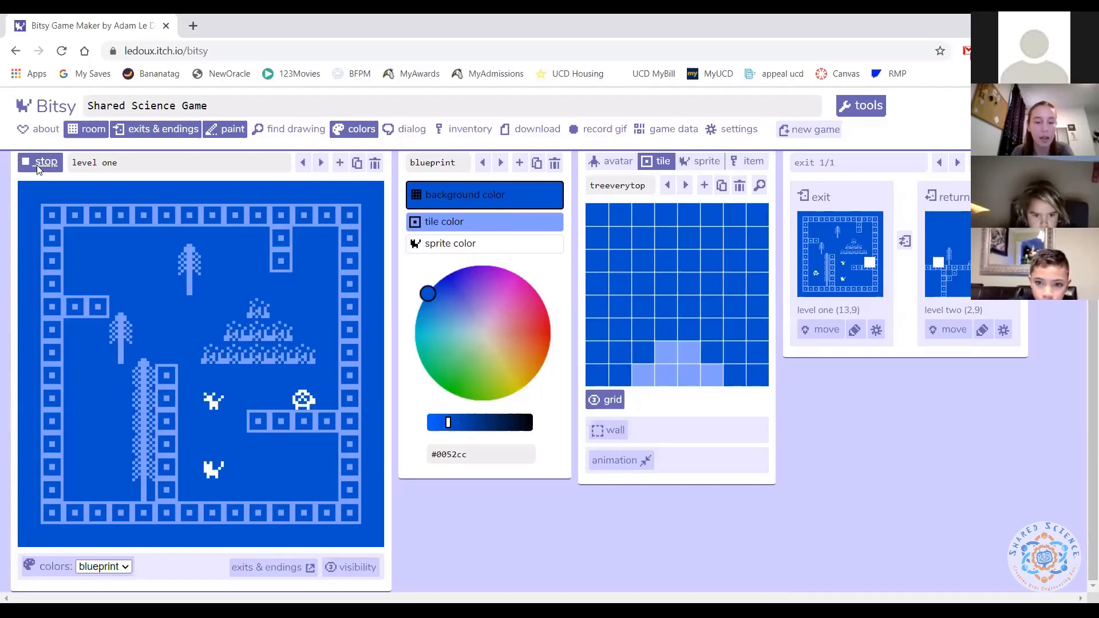
{"action": "key", "text": "Right"}
{"action": "key", "text": "Right"}
{"action": "key", "text": "Left"}
{"action": "key", "text": "Left"}
{"action": "key", "text": "Right"}
{"action": "key", "text": "Right"}
{"action": "key", "text": "Left"}
{"action": "key", "text": "Left"}
{"action": "key", "text": "Left"}
{"action": "key", "text": "Right"}
{"action": "key", "text": "Right"}
{"action": "key", "text": "Right"}
{"action": "key", "text": "Right"}
{"action": "key", "text": "Right"}
{"action": "key", "text": "Right"}
{"action": "key", "text": "Right"}
{"action": "key", "text": "Right"}
{"action": "key", "text": "Right"}
{"action": "key", "text": "Right"}
{"action": "key", "text": "Right"}
{"action": "key", "text": "Right"}
{"action": "key", "text": "Right"}
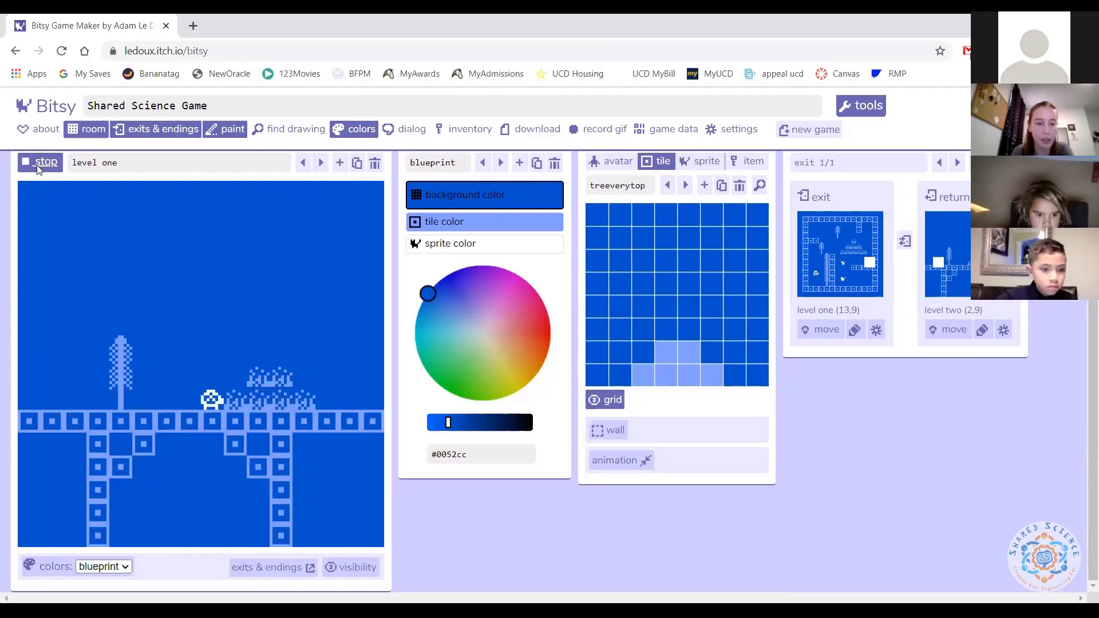
- Walk back and forth along the level two bridge, return to level one through the exit, and stop the game
{"action": "key", "text": "Left"}
{"action": "key", "text": "Left"}
{"action": "key", "text": "Left"}
{"action": "key", "text": "Left"}
{"action": "key", "text": "Left"}
{"action": "key", "text": "Left"}
{"action": "key", "text": "Left"}
{"action": "key", "text": "Right"}
{"action": "key", "text": "Right"}
{"action": "key", "text": "Right"}
{"action": "key", "text": "Right"}
{"action": "key", "text": "Right"}
{"action": "key", "text": "Right"}
{"action": "key", "text": "Right"}
{"action": "key", "text": "Left"}
{"action": "key", "text": "Left"}
{"action": "key", "text": "Left"}
{"action": "key", "text": "Left"}
{"action": "key", "text": "Left"}
{"action": "key", "text": "Left"}
{"action": "key", "text": "Left"}
{"action": "key", "text": "Left"}
{"action": "key", "text": "Left"}
{"action": "key", "text": "Left"}
{"action": "key", "text": "Left"}
{"action": "key", "text": "Left"}
{"action": "key", "text": "Left"}
{"action": "key", "text": "Left"}
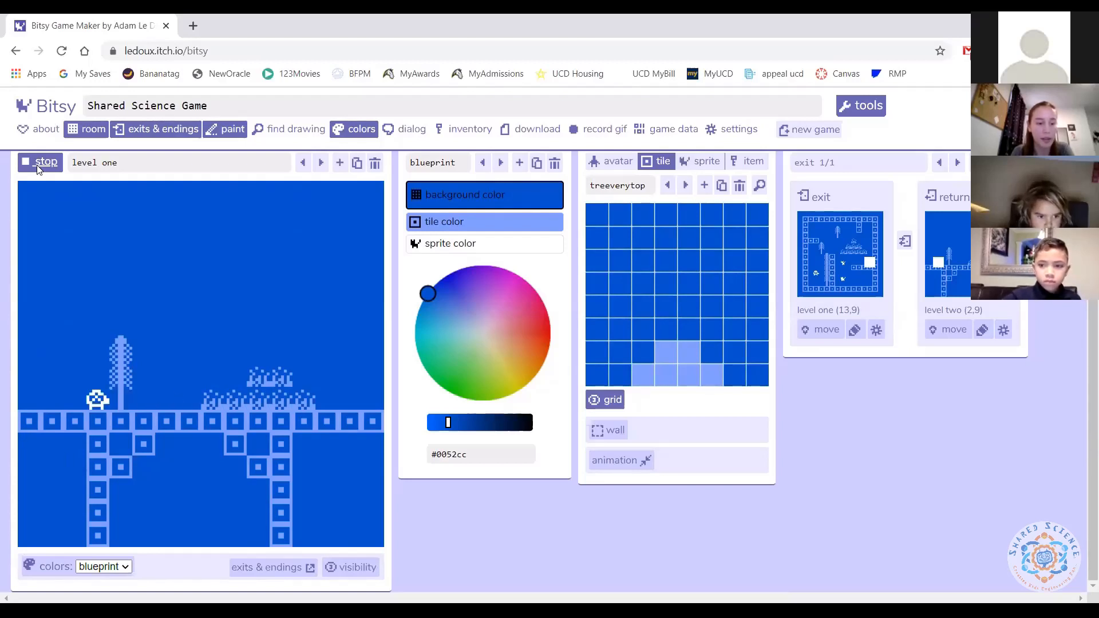
{"action": "key", "text": "Left"}
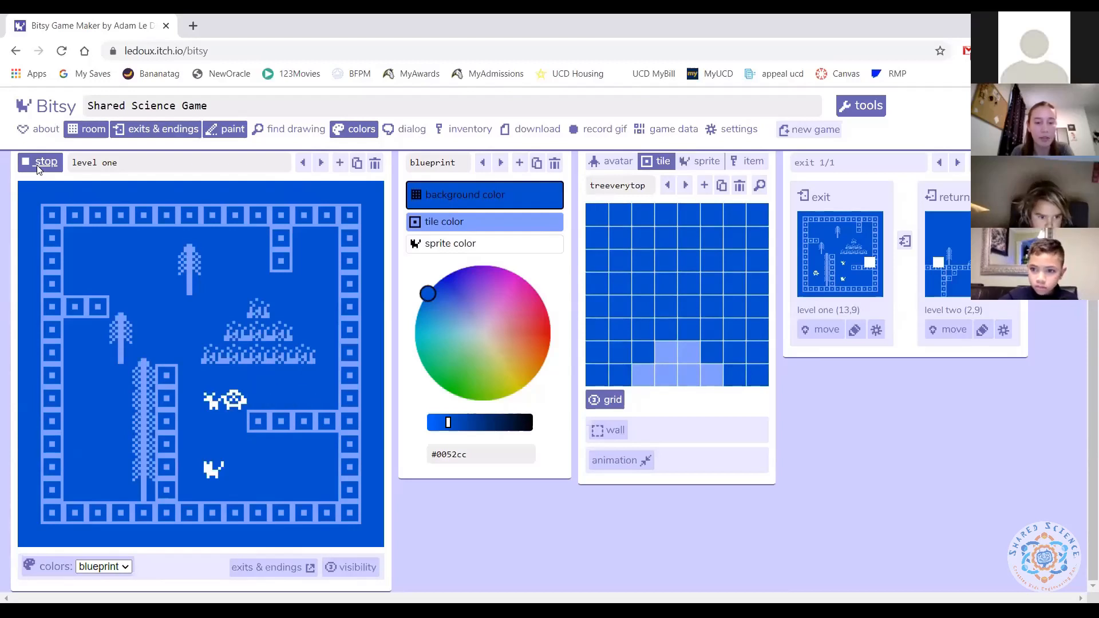
{"action": "left_click", "coordinate": [40, 165]}
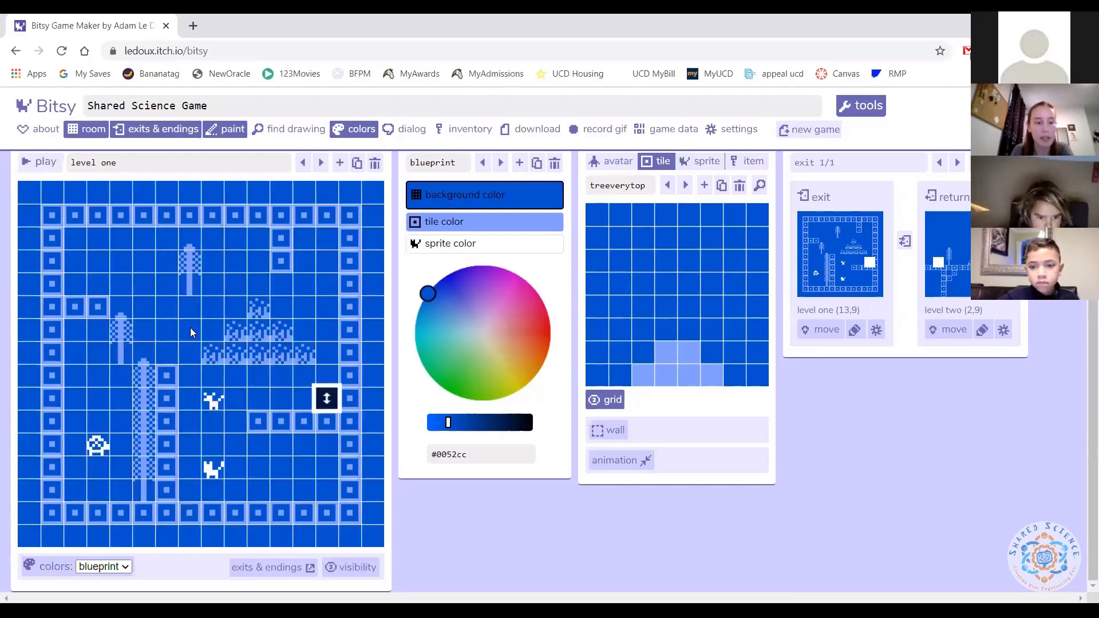
- Add a new blank tile and name it "portal"
{"action": "scroll", "coordinate": [658, 238], "scroll_direction": "up", "scroll_amount": 1}
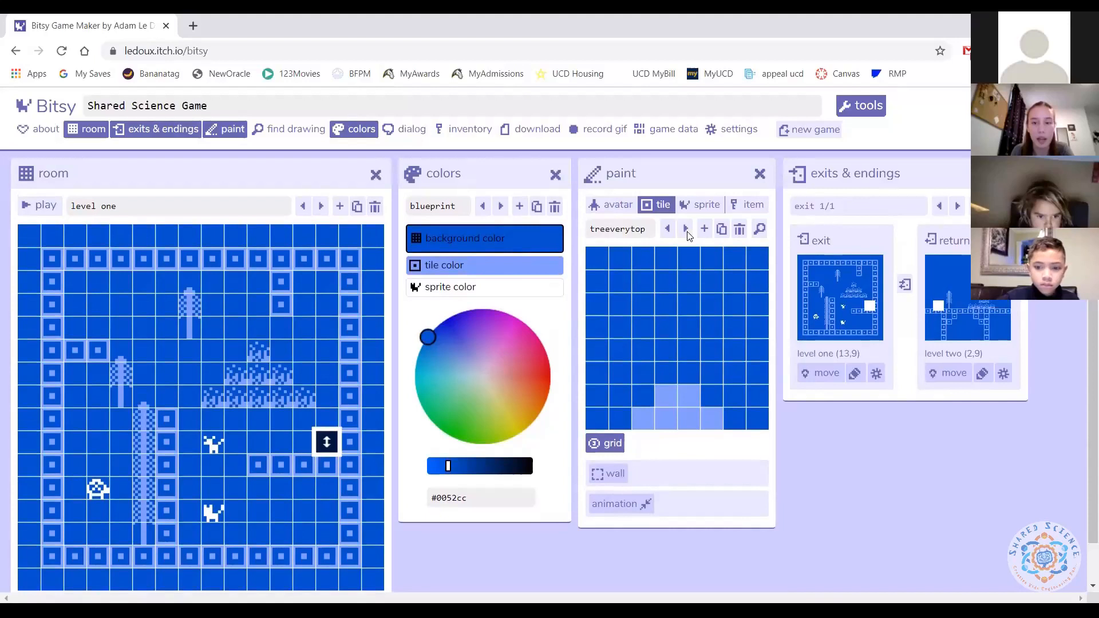
{"action": "left_click", "coordinate": [687, 234]}
{"action": "left_click", "coordinate": [687, 234]}
{"action": "left_click", "coordinate": [668, 231]}
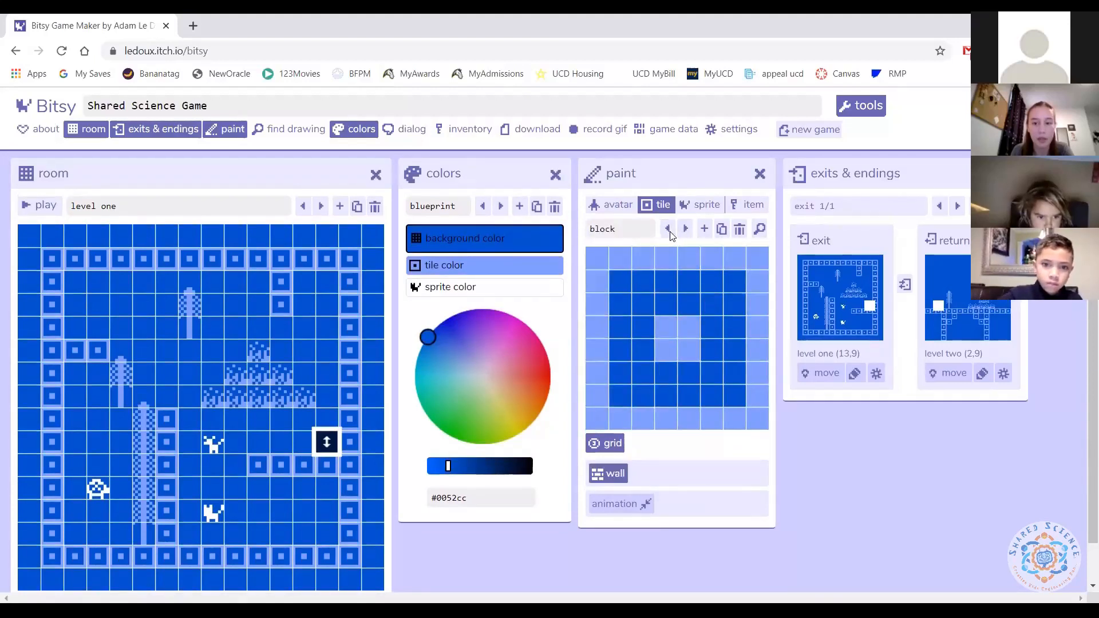
{"action": "left_click", "coordinate": [705, 229]}
{"action": "left_click", "coordinate": [632, 228]}
{"action": "type", "text": "portal"}
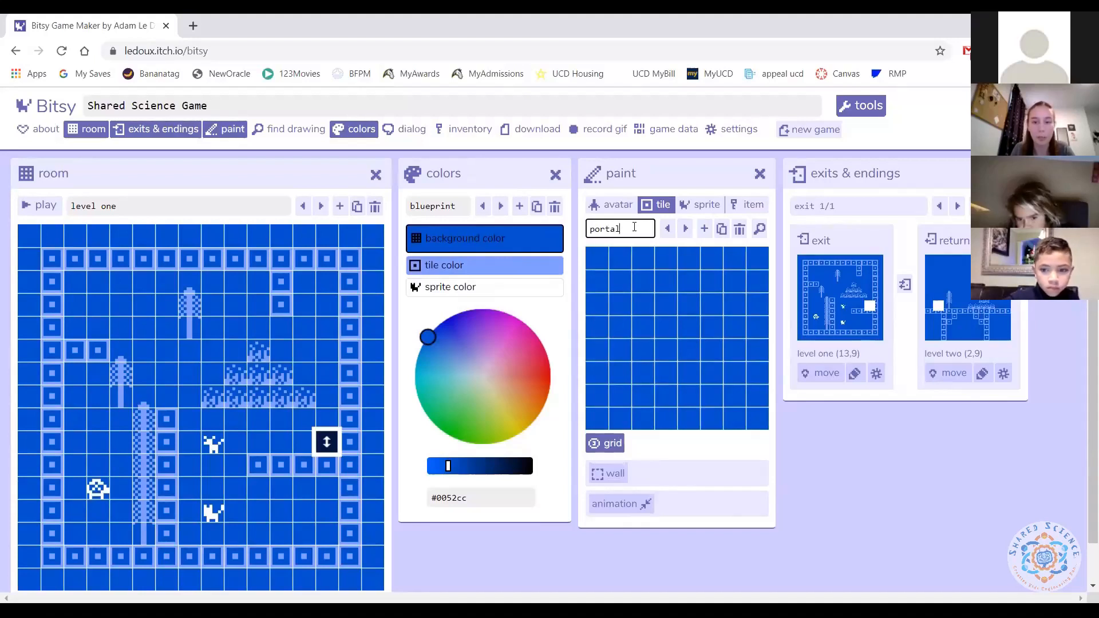
- Draw a swirl pattern on the portal tile with a rounded outer ring and a curl in the middle
{"action": "left_click", "coordinate": [665, 260]}
{"action": "left_click", "coordinate": [647, 286]}
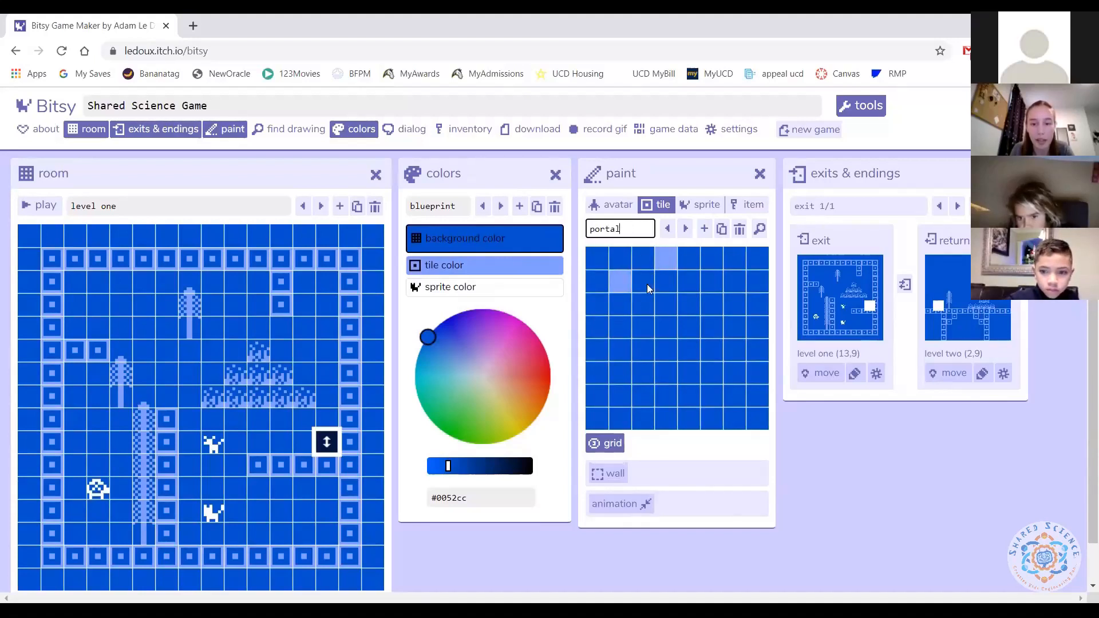
{"action": "mouse_move", "coordinate": [610, 366]}
{"action": "left_mouse_down"}
{"action": "mouse_move", "coordinate": [643, 413]}
{"action": "mouse_move", "coordinate": [681, 424]}
{"action": "mouse_move", "coordinate": [753, 380]}
{"action": "mouse_move", "coordinate": [726, 303]}
{"action": "mouse_move", "coordinate": [665, 308]}
{"action": "mouse_move", "coordinate": [650, 337]}
{"action": "mouse_move", "coordinate": [670, 353]}
{"action": "mouse_move", "coordinate": [694, 297]}
{"action": "left_mouse_up"}
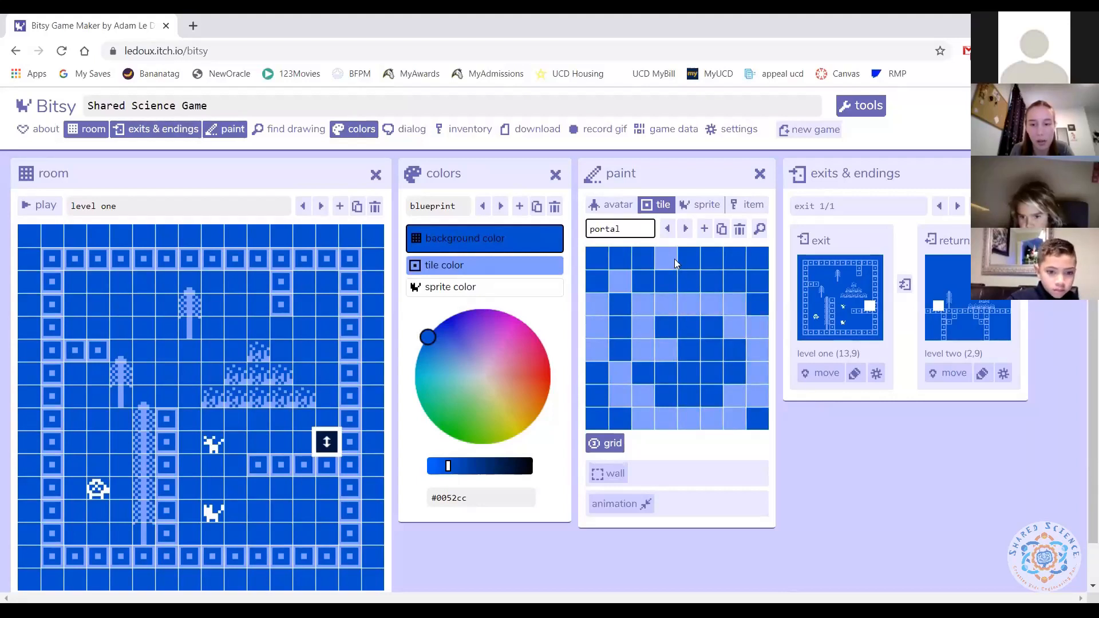
{"action": "left_click_drag", "start_coordinate": [708, 257], "coordinate": [661, 257]}
{"action": "left_click_drag", "start_coordinate": [657, 308], "coordinate": [647, 333]}
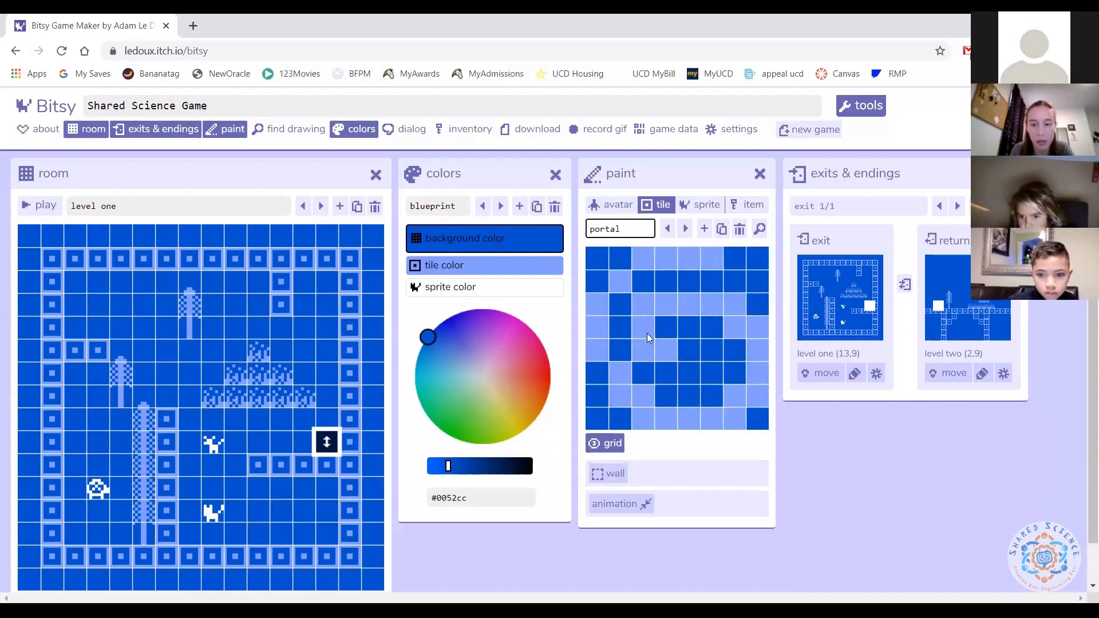
{"action": "left_click", "coordinate": [643, 349]}
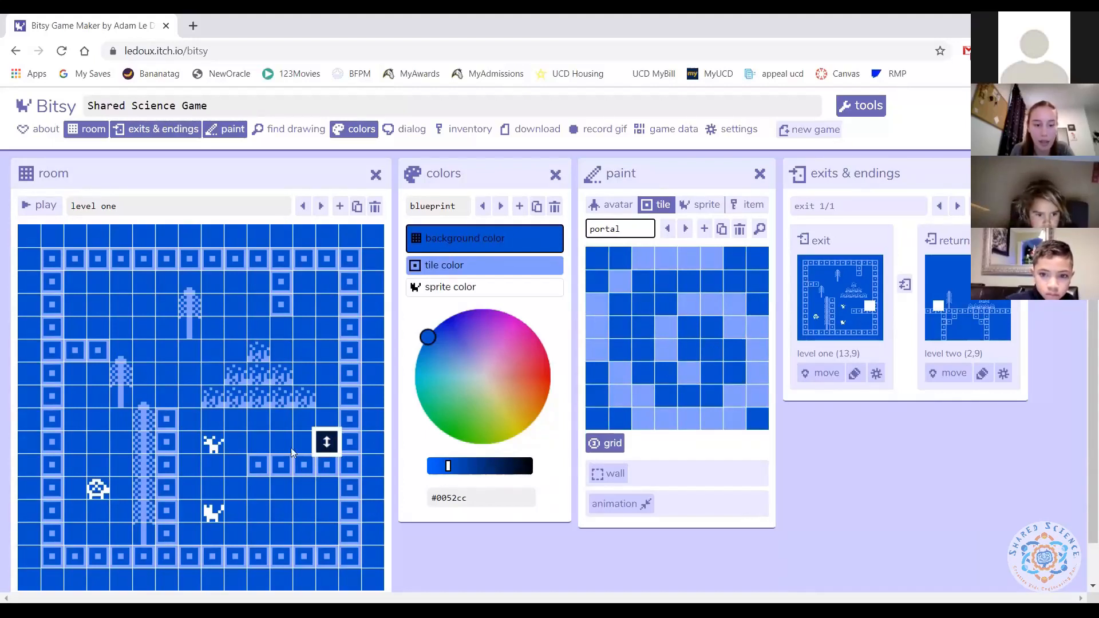
- Place the portal tile beneath the exits at (13,9) in level one and (2,9) in level two, shifting the exit markers aside and back
{"action": "scroll", "coordinate": [308, 402], "scroll_direction": "down", "scroll_amount": 1}
{"action": "mouse_move", "coordinate": [327, 399]}
{"action": "left_mouse_down"}
{"action": "mouse_move", "coordinate": [315, 434]}
{"action": "mouse_move", "coordinate": [298, 395]}
{"action": "mouse_move", "coordinate": [284, 398]}
{"action": "left_mouse_up"}
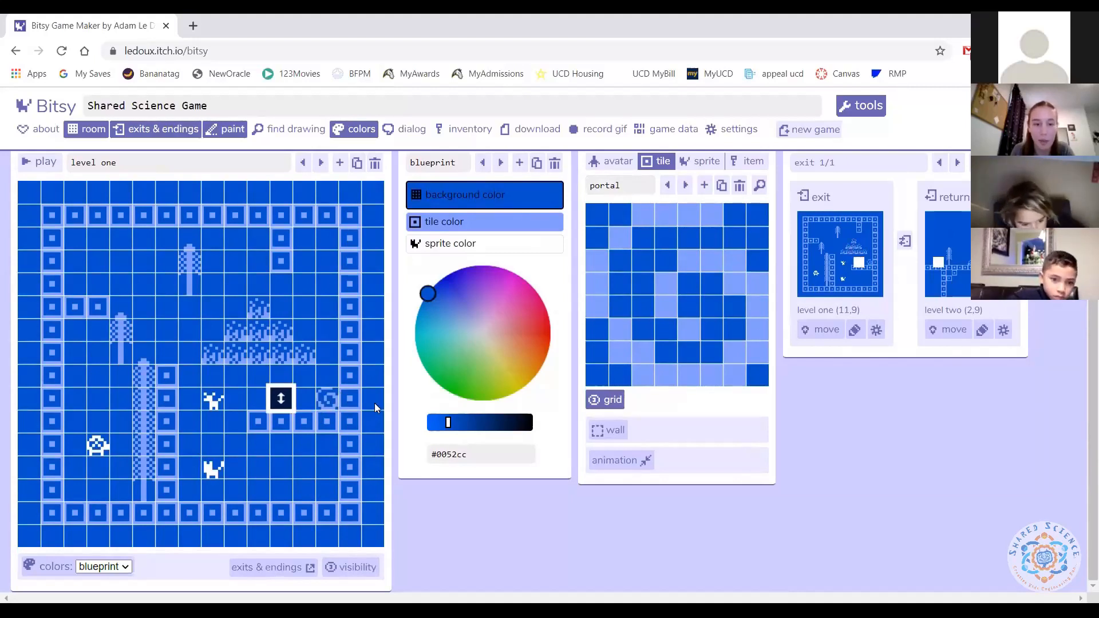
{"action": "left_click_drag", "start_coordinate": [281, 401], "coordinate": [327, 406]}
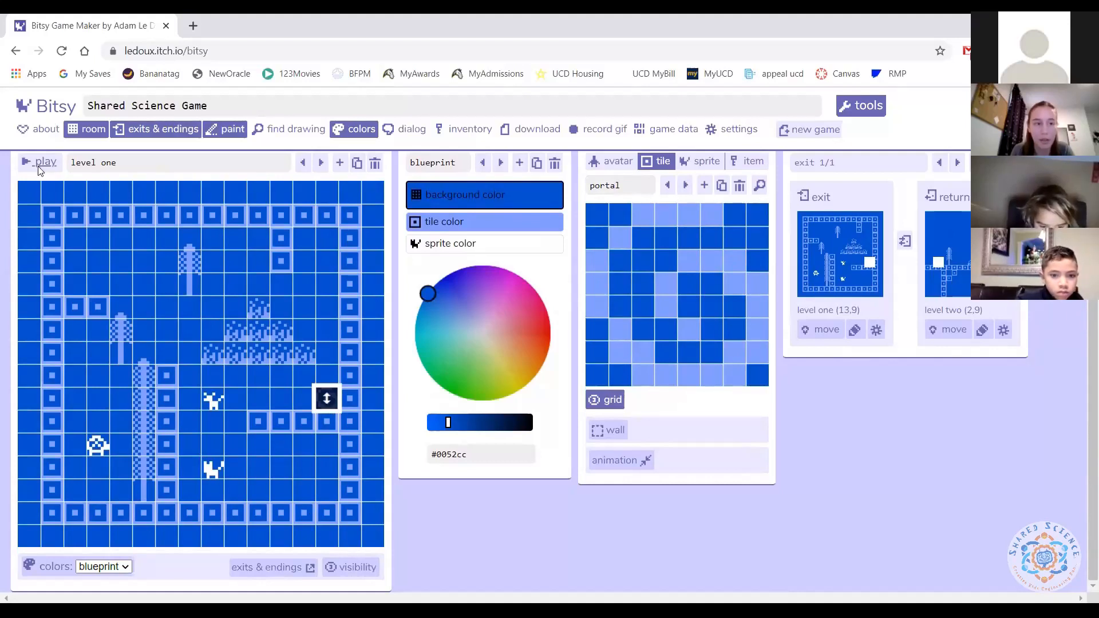
{"action": "left_click", "coordinate": [321, 163]}
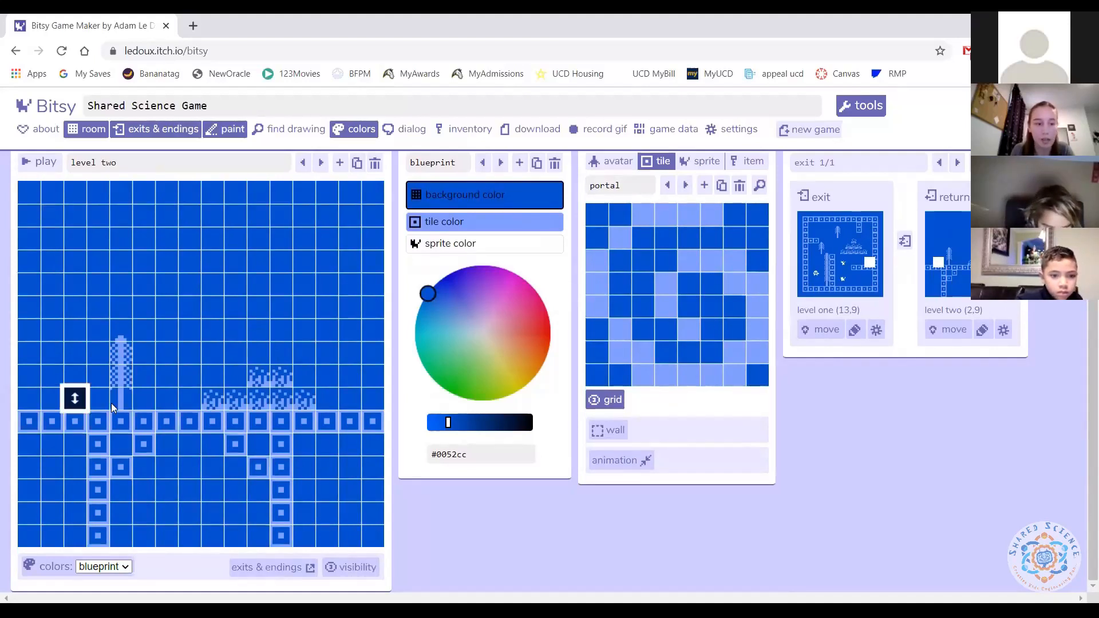
{"action": "mouse_move", "coordinate": [75, 397]}
{"action": "left_mouse_down"}
{"action": "mouse_move", "coordinate": [74, 377]}
{"action": "mouse_move", "coordinate": [75, 398]}
{"action": "left_mouse_up"}
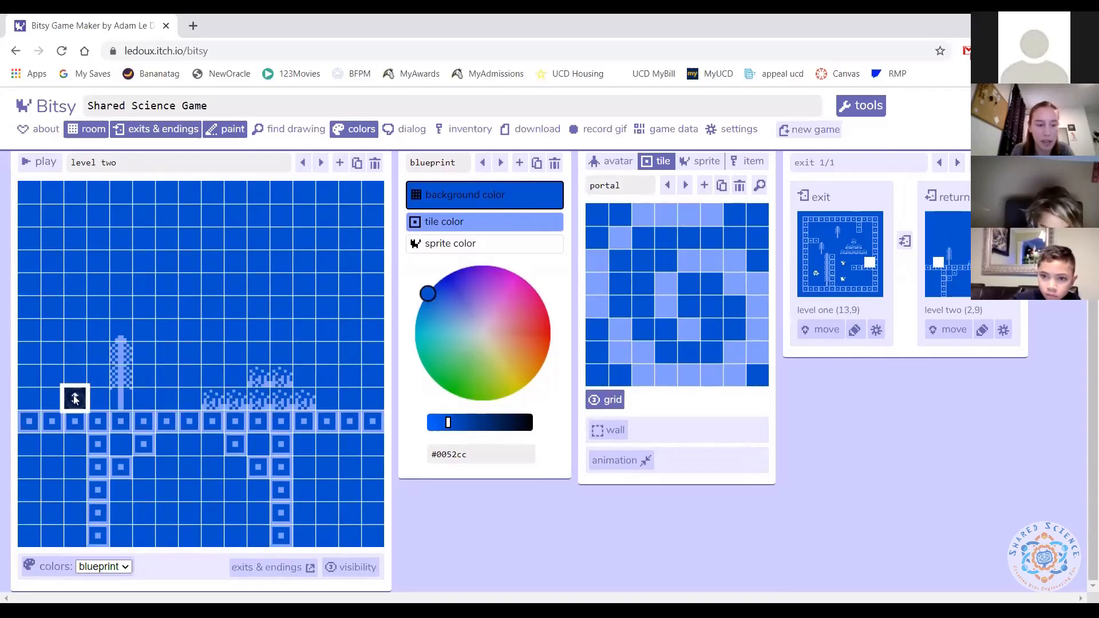
- Play the game from level one and walk the avatar around the wall and through the portal into level two
{"action": "left_click", "coordinate": [303, 162]}
{"action": "left_click", "coordinate": [52, 167]}
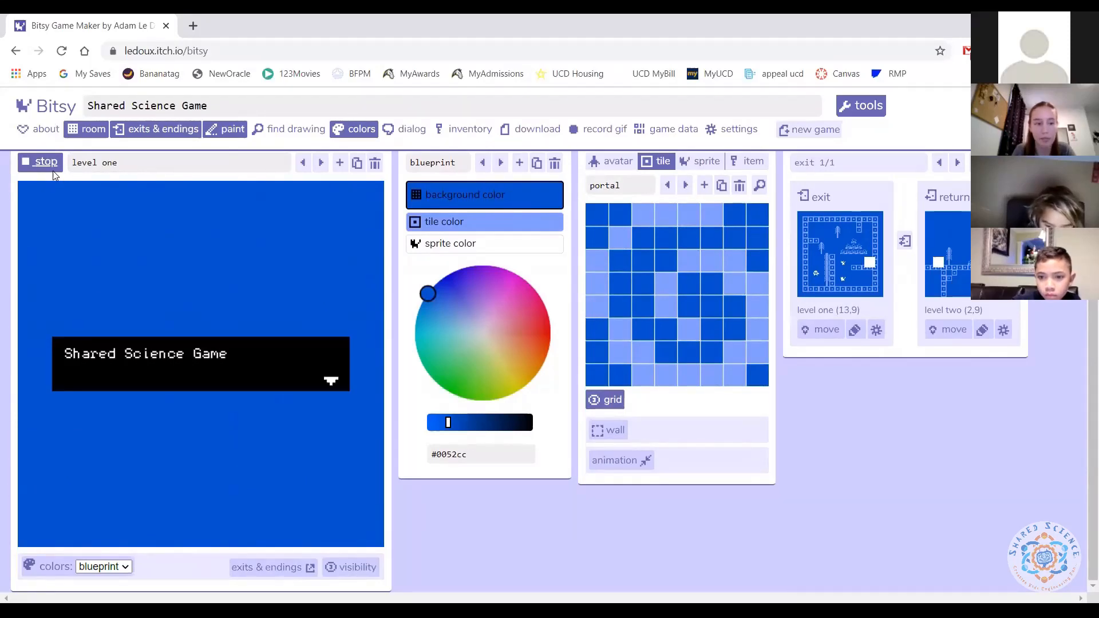
{"action": "key", "text": "Up"}
{"action": "key", "text": "Up"}
{"action": "key", "text": "Up"}
{"action": "key", "text": "Up"}
{"action": "key", "text": "Up"}
{"action": "key", "text": "Up"}
{"action": "key", "text": "Right"}
{"action": "key", "text": "Right"}
{"action": "key", "text": "Right"}
{"action": "key", "text": "Right"}
{"action": "key", "text": "Right"}
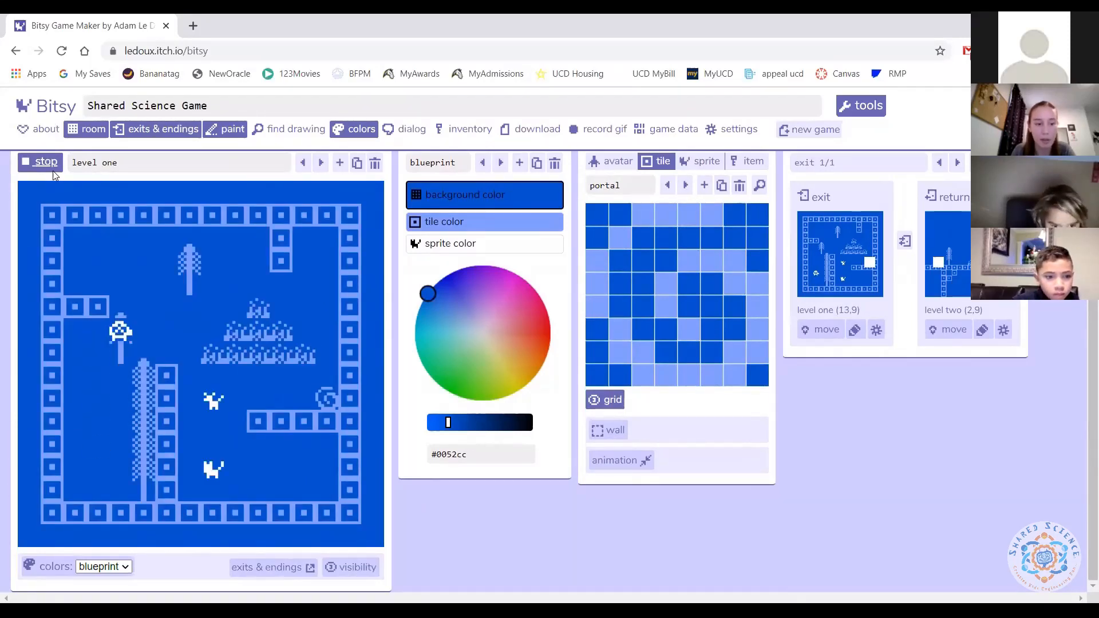
{"action": "key", "text": "Down"}
{"action": "key", "text": "Down"}
{"action": "key", "text": "Right"}
{"action": "key", "text": "Right"}
{"action": "key", "text": "Down"}
{"action": "key", "text": "Right"}
{"action": "key", "text": "Right"}
{"action": "key", "text": "Right"}
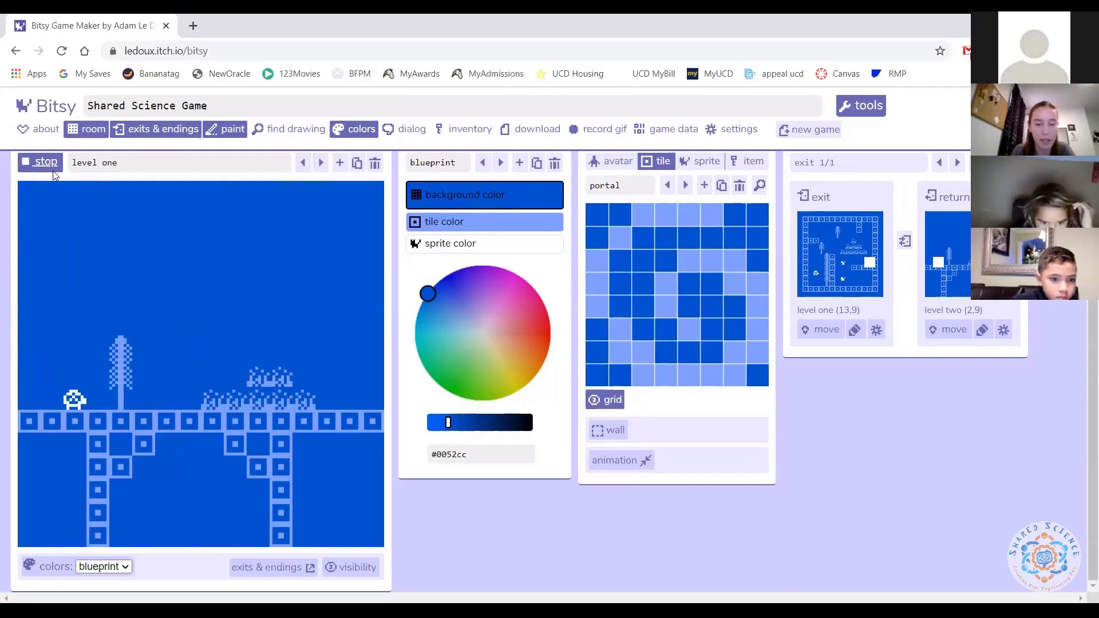
- Step back and forth through the portal between the two rooms, finish in level one, and stop the game
{"action": "key", "text": "Right"}
{"action": "key", "text": "Right"}
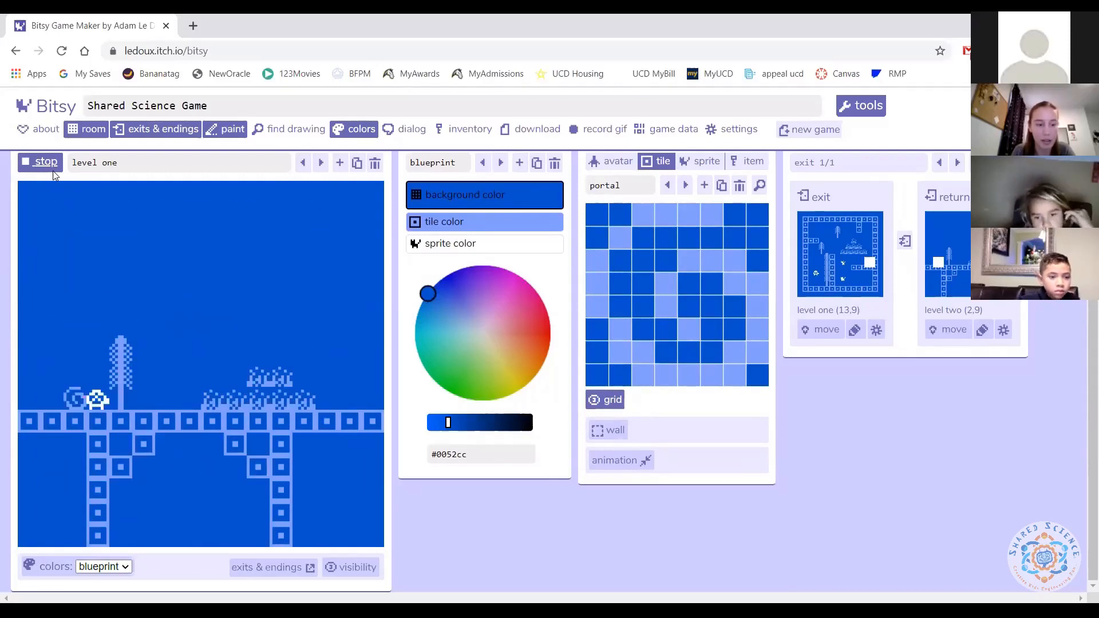
{"action": "key", "text": "Left"}
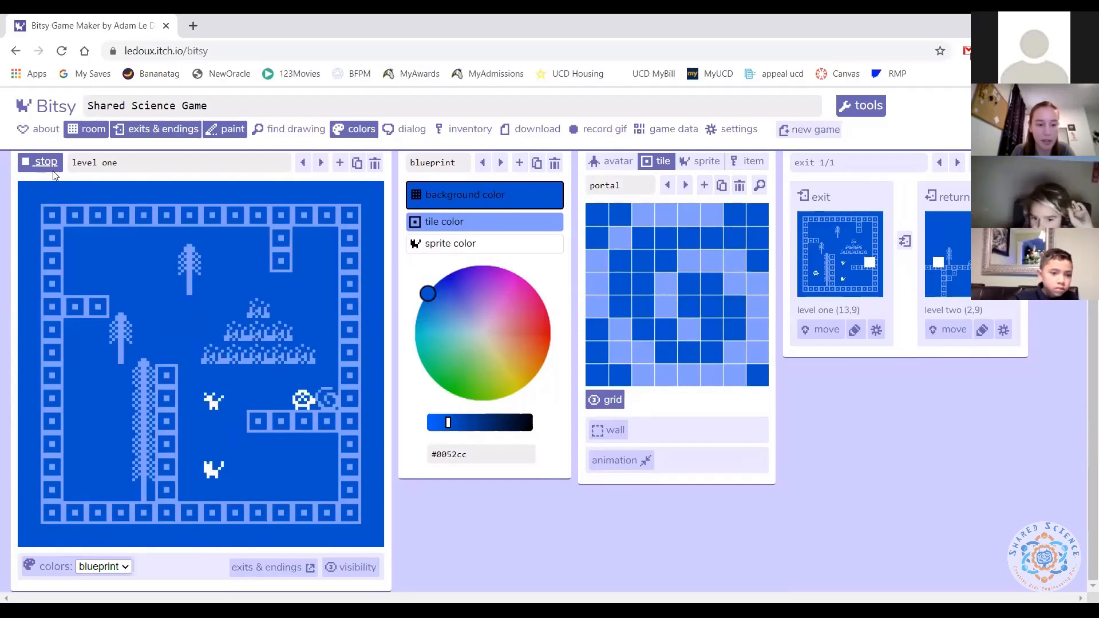
{"action": "key", "text": "Right"}
{"action": "key", "text": "Right"}
{"action": "key", "text": "Left"}
{"action": "key", "text": "Left"}
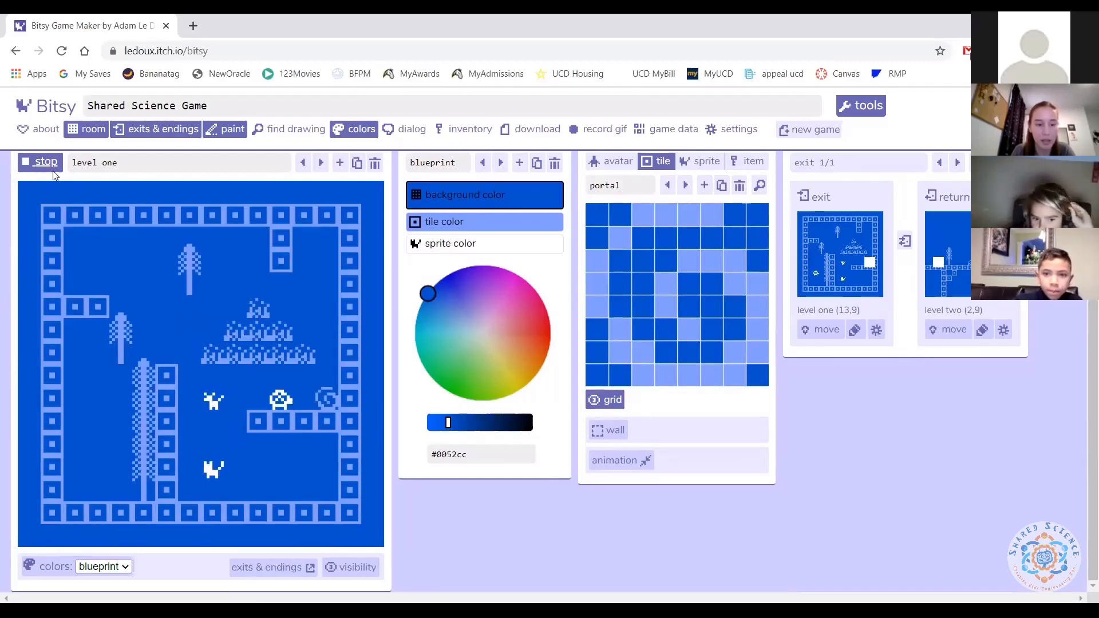
{"action": "key", "text": "Right"}
{"action": "key", "text": "Right"}
{"action": "key", "text": "Right"}
{"action": "key", "text": "Right"}
{"action": "key", "text": "Left"}
{"action": "key", "text": "Left"}
{"action": "key", "text": "Left"}
{"action": "key", "text": "Left"}
{"action": "key", "text": "Left"}
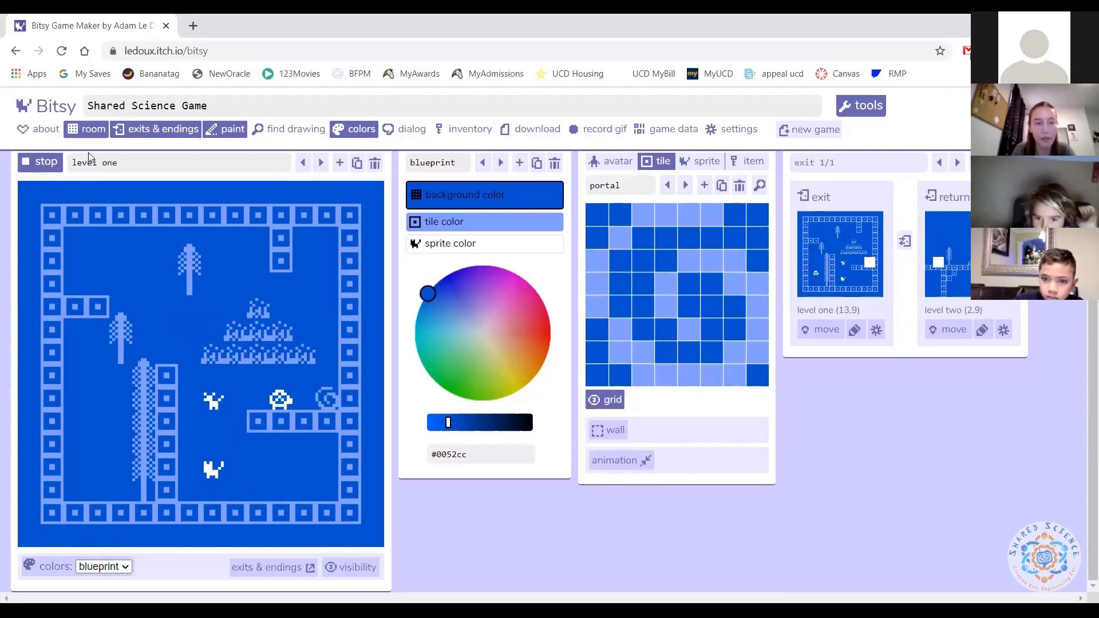
{"action": "left_click", "coordinate": [41, 165]}
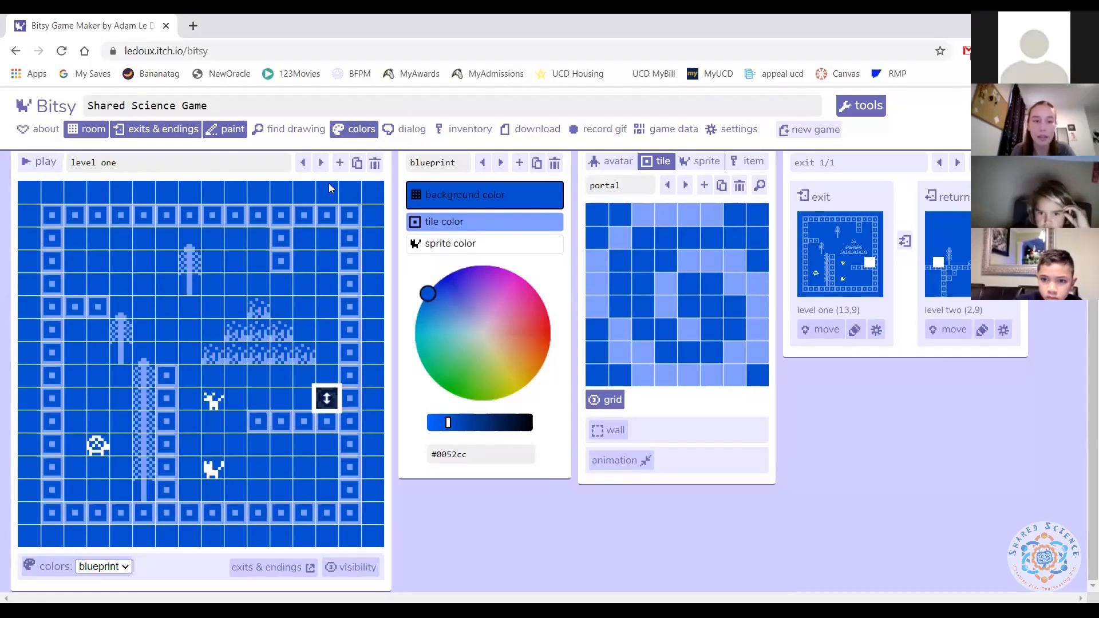
- Show level two in the room editor and add a new color palette
{"action": "left_click", "coordinate": [321, 163]}
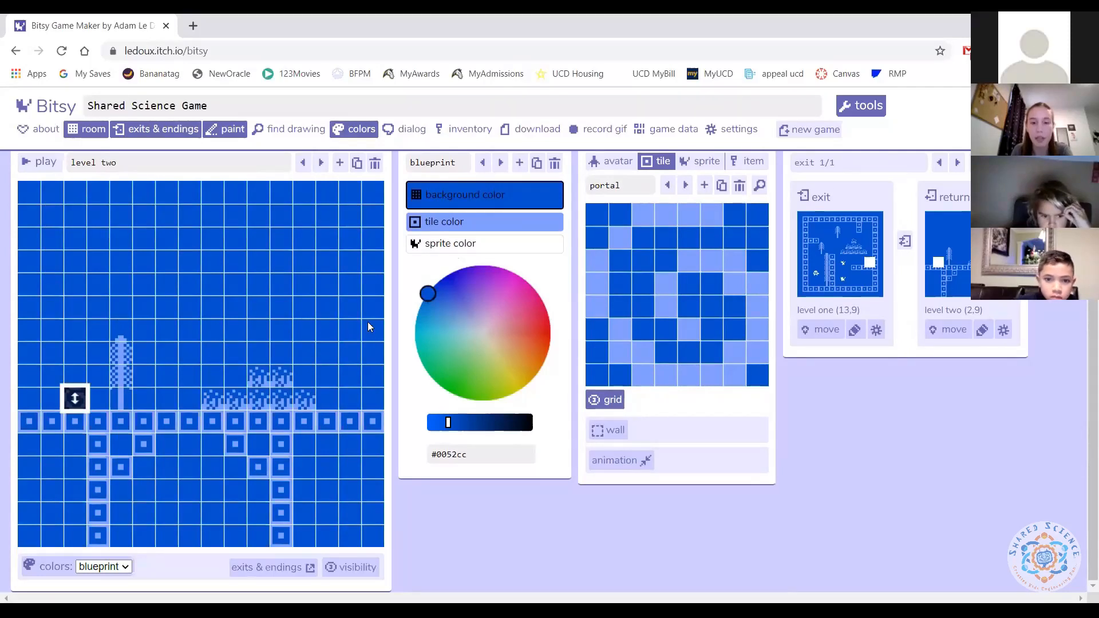
{"action": "left_click", "coordinate": [442, 162]}
{"action": "scroll", "coordinate": [509, 306], "scroll_direction": "up", "scroll_amount": 1}
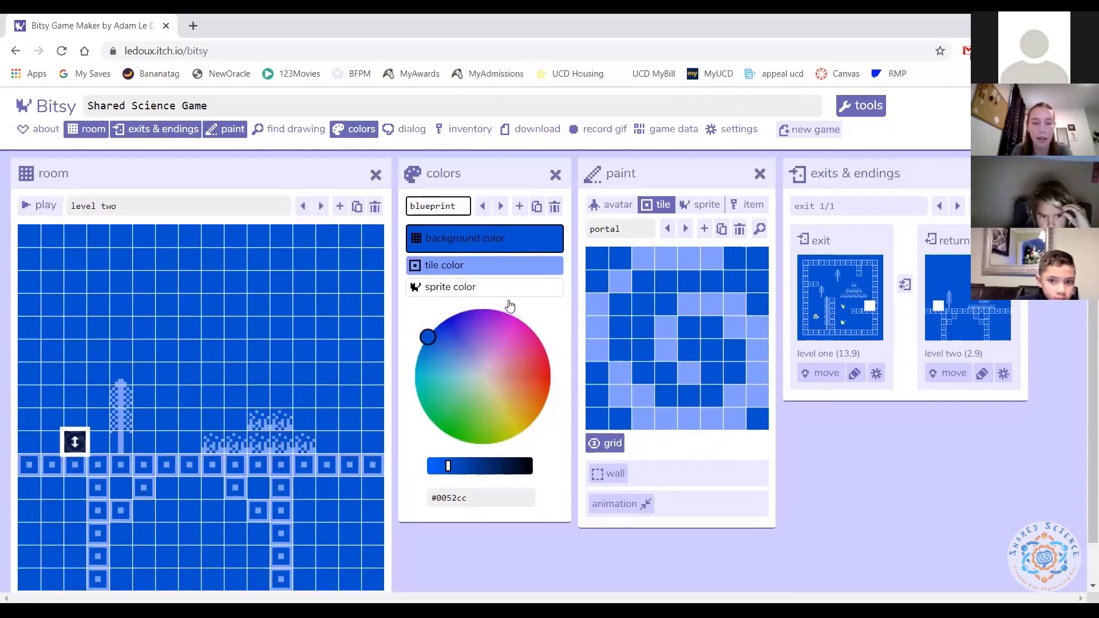
{"action": "double_click", "coordinate": [440, 206]}
{"action": "left_click", "coordinate": [457, 204]}
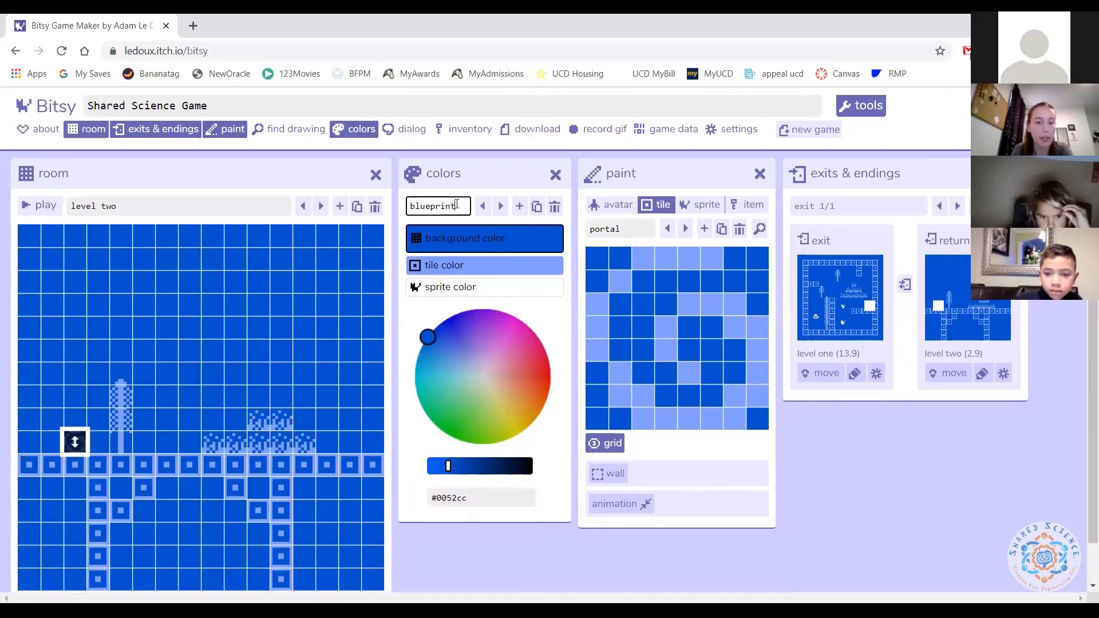
{"action": "left_click", "coordinate": [520, 207]}
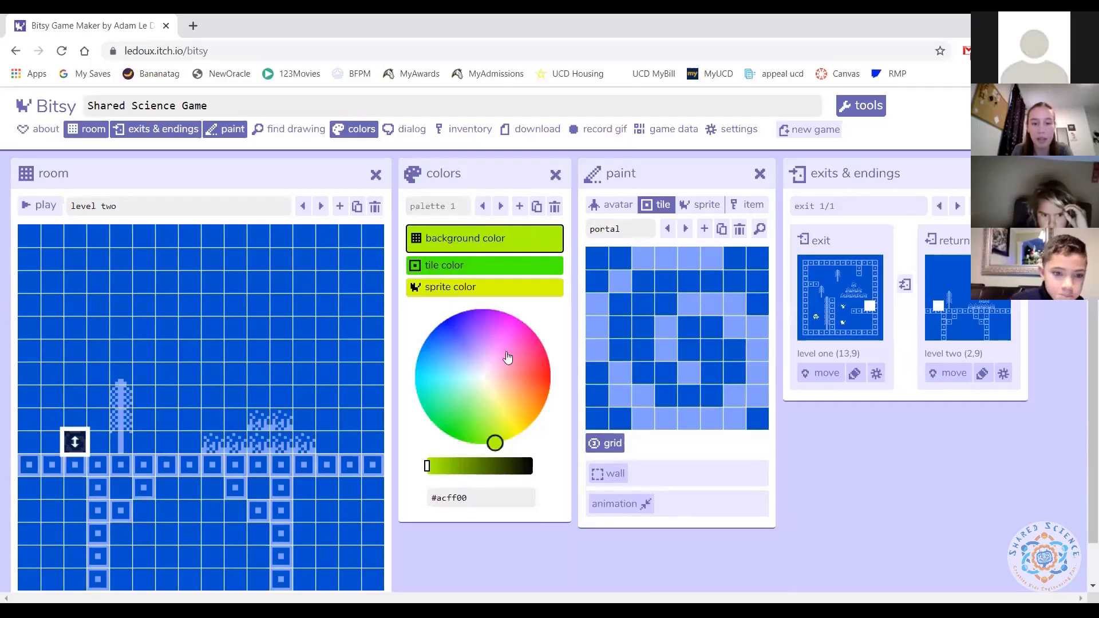
- Set the new palette's background to light pink, its tile color to #fc7cff, and its sprite color to #ffc6c9
{"action": "left_click_drag", "start_coordinate": [494, 433], "coordinate": [499, 348]}
{"action": "left_click", "coordinate": [486, 266]}
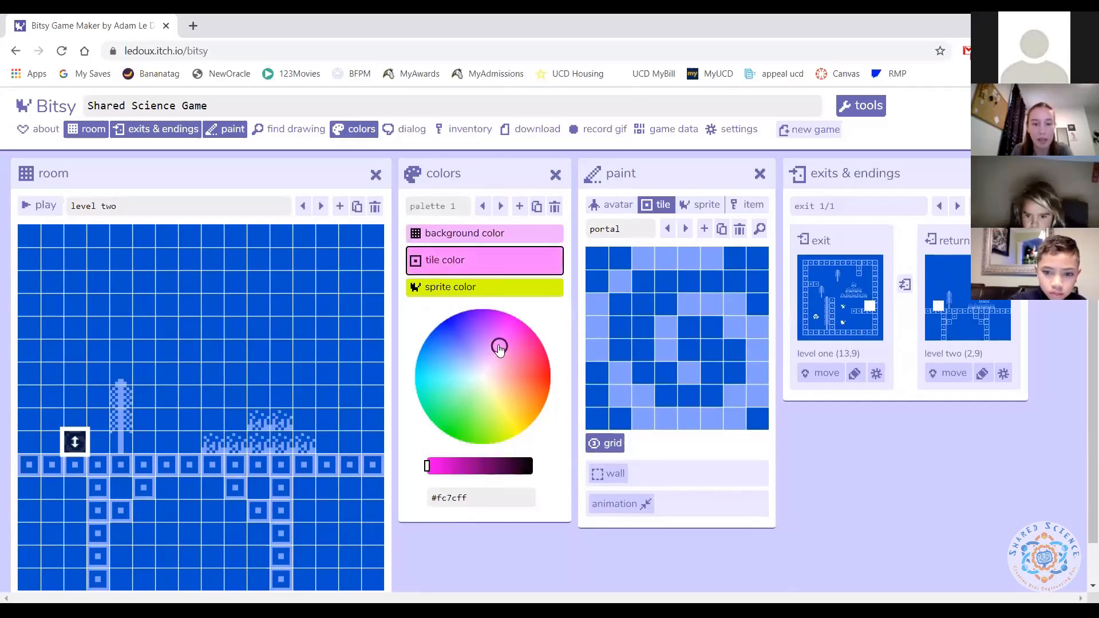
{"action": "left_click", "coordinate": [473, 292]}
{"action": "left_click", "coordinate": [500, 368]}
{"action": "left_click_drag", "start_coordinate": [502, 373], "coordinate": [499, 382]}
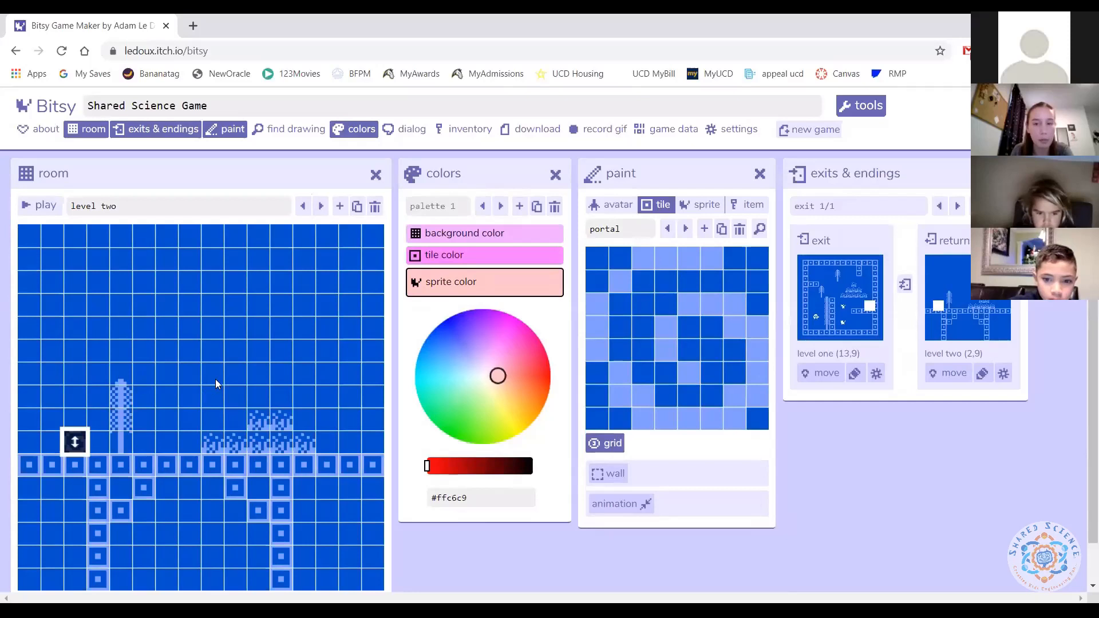
- Assign palette 1 to level two as its room colors
{"action": "scroll", "coordinate": [189, 294], "scroll_direction": "down", "scroll_amount": 2}
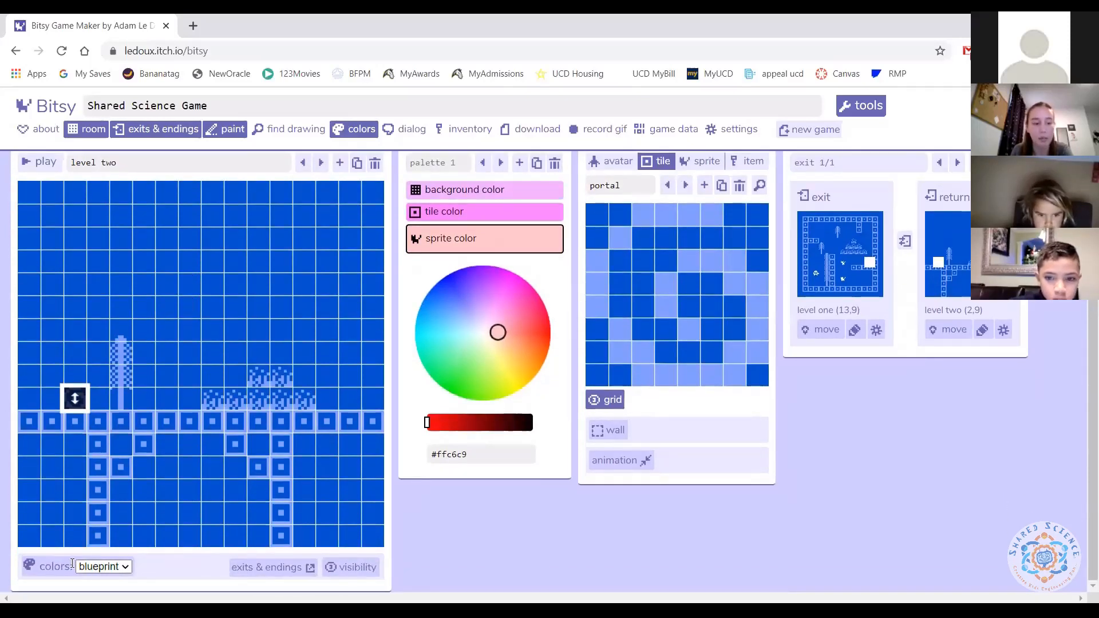
{"action": "left_click", "coordinate": [120, 570]}
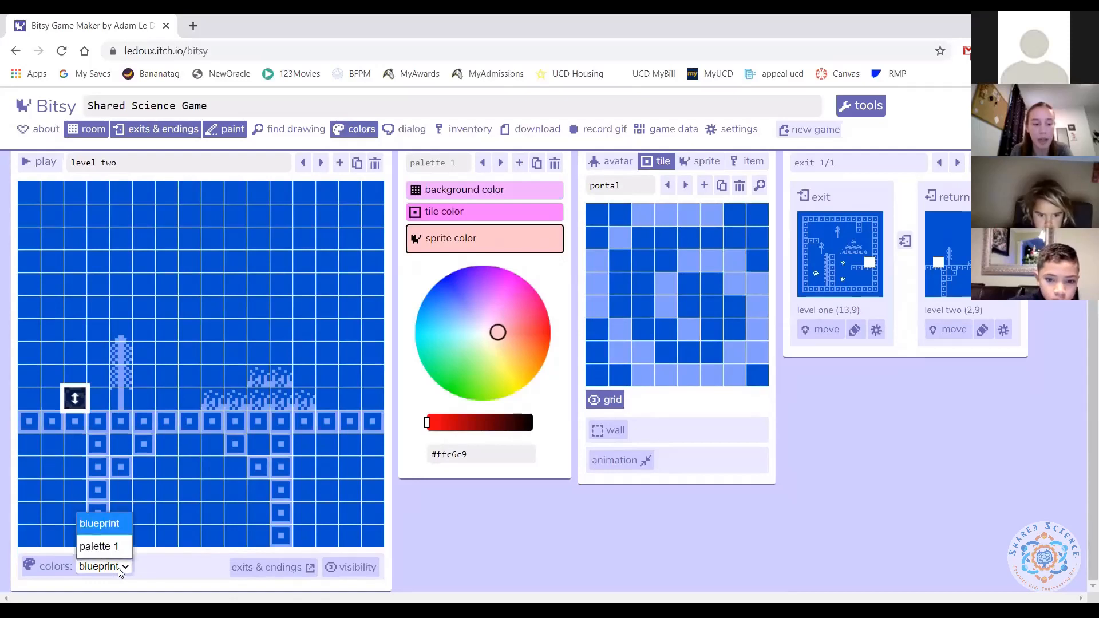
{"action": "left_click", "coordinate": [316, 297]}
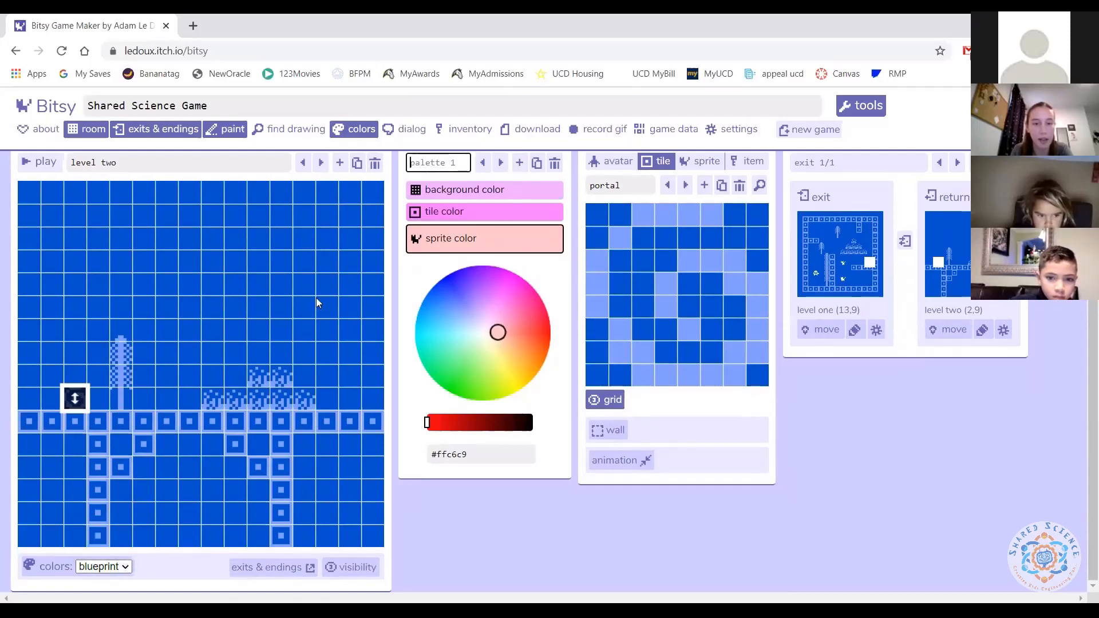
{"action": "left_click", "coordinate": [103, 565]}
{"action": "left_click", "coordinate": [97, 547]}
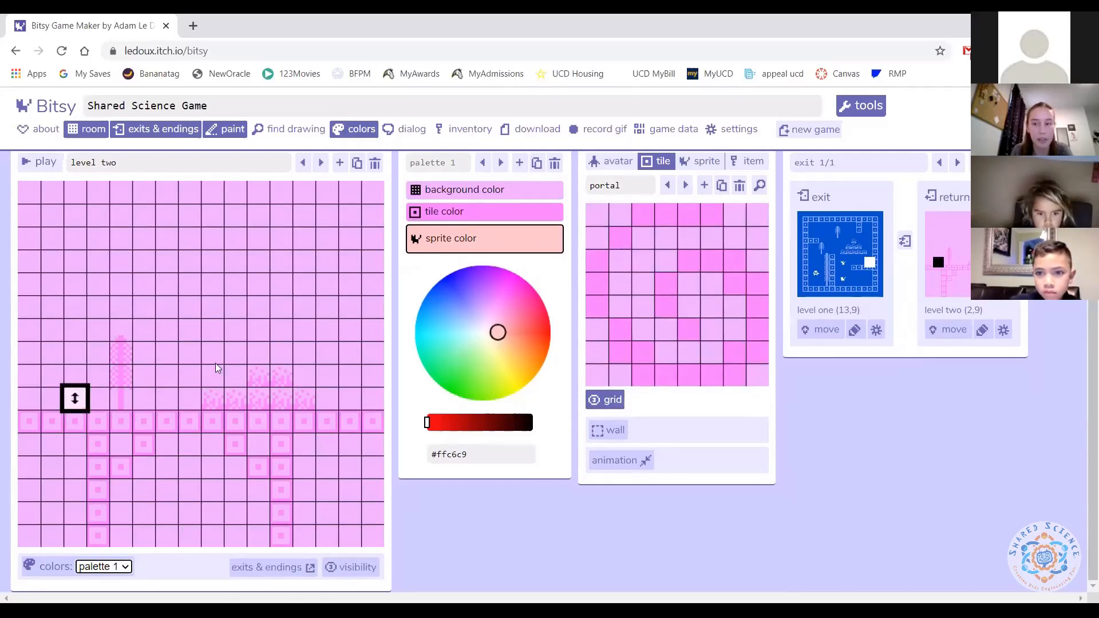
- Darken palette 1's tile color to a strong purple that stands out against the pink background
{"action": "scroll", "coordinate": [207, 363], "scroll_direction": "up", "scroll_amount": 1}
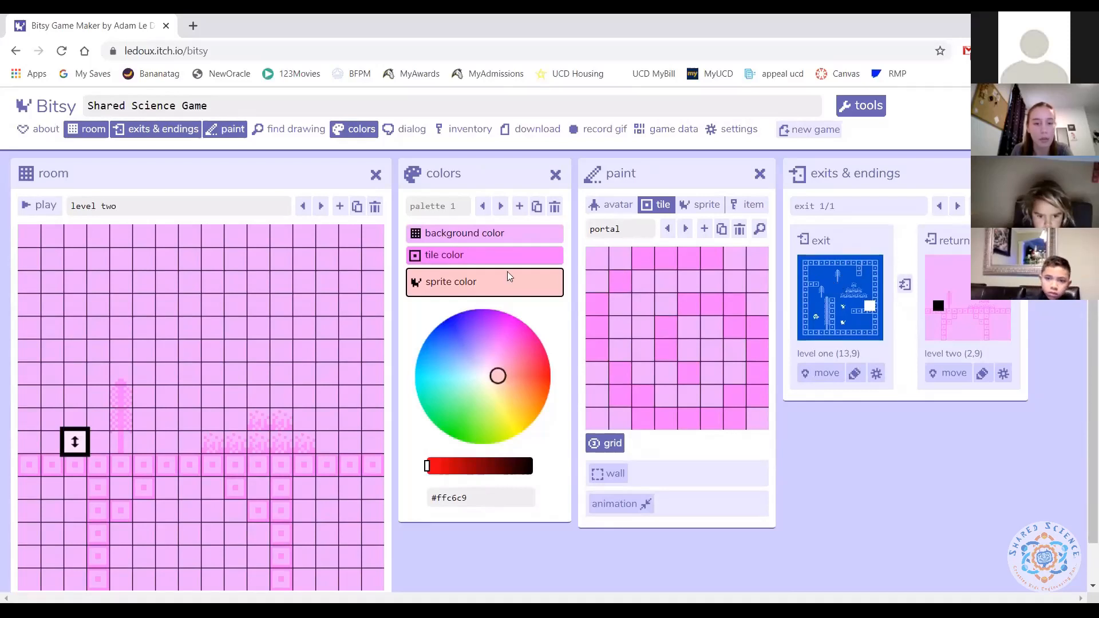
{"action": "left_click", "coordinate": [452, 262]}
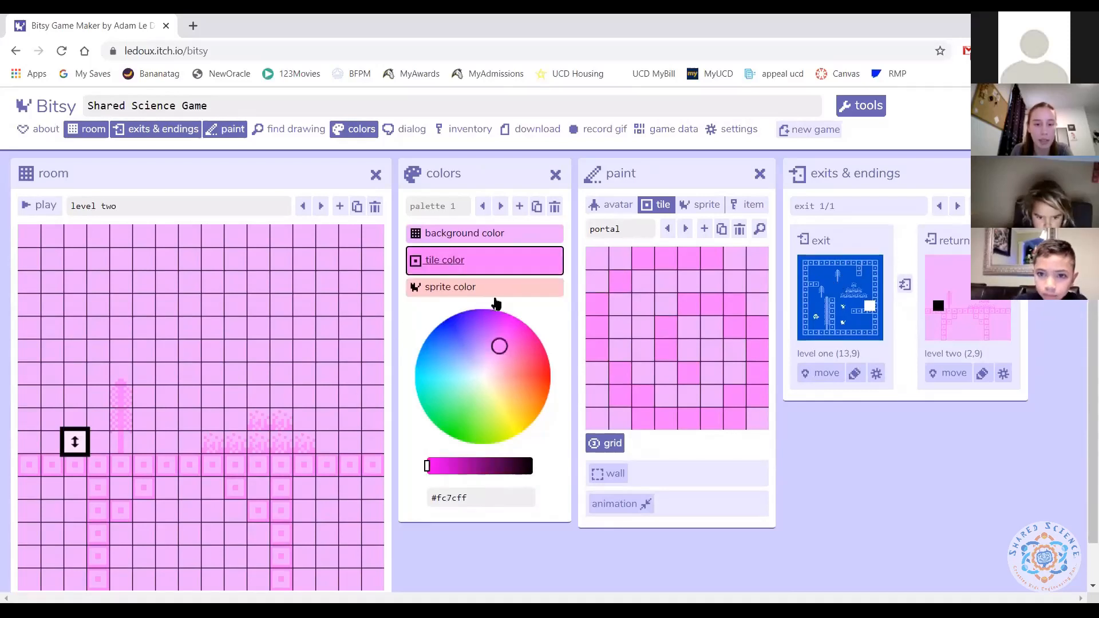
{"action": "left_click_drag", "start_coordinate": [500, 343], "coordinate": [489, 319]}
{"action": "left_click", "coordinate": [468, 289]}
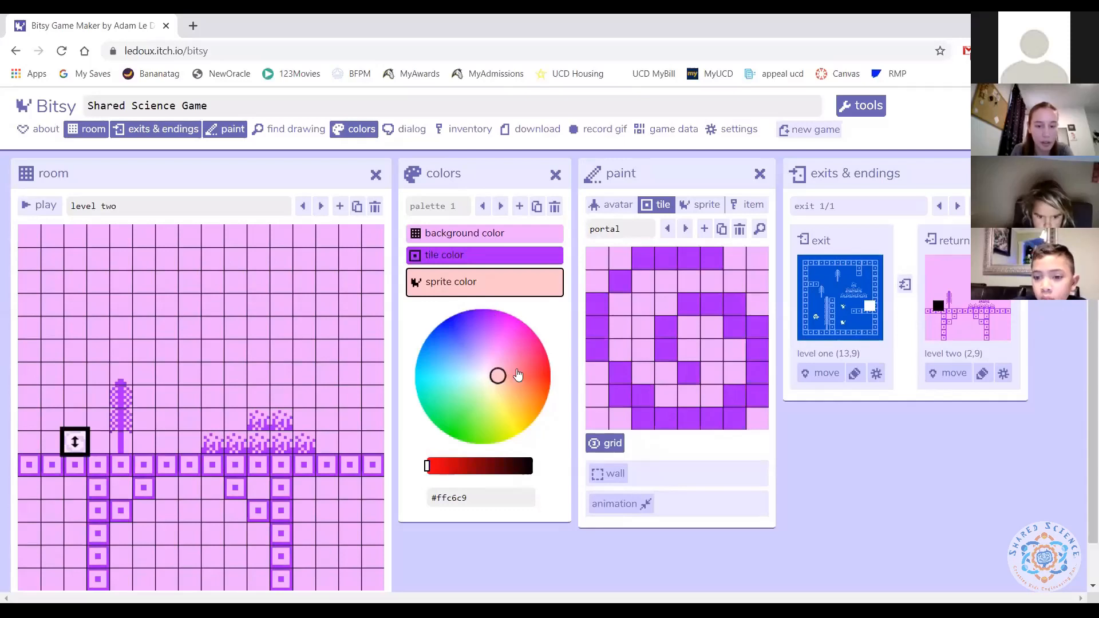
- Play the recolored game and walk the avatar from its level one start through the portal to level two
{"action": "left_click", "coordinate": [36, 206]}
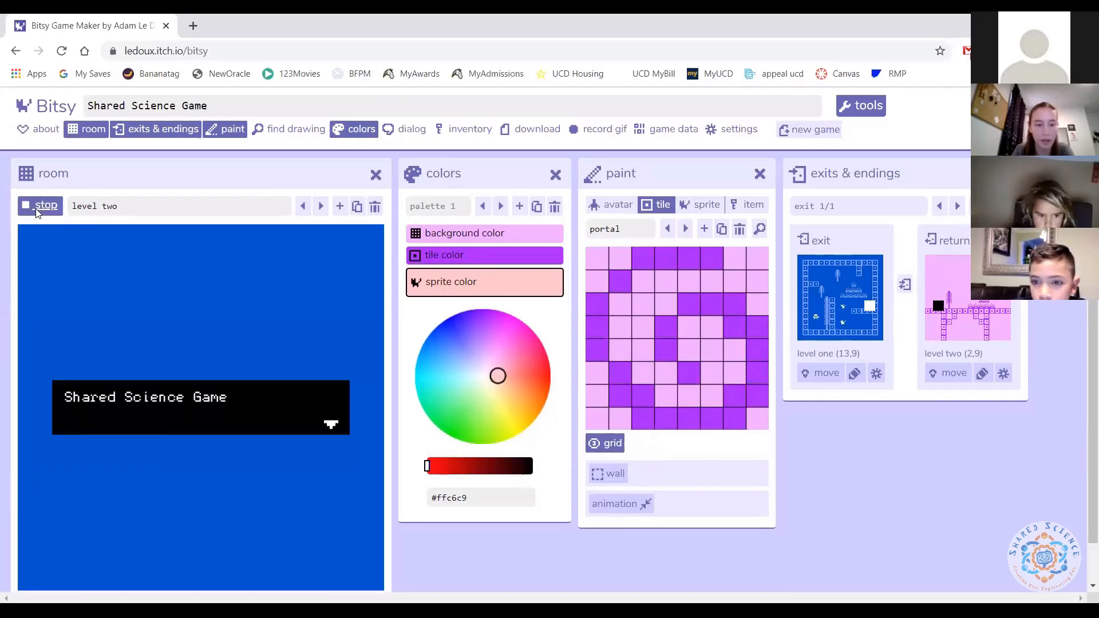
{"action": "key", "text": "Right"}
{"action": "key", "text": "Right"}
{"action": "key", "text": "Up"}
{"action": "key", "text": "Up"}
{"action": "key", "text": "Up"}
{"action": "key", "text": "Up"}
{"action": "key", "text": "Up"}
{"action": "key", "text": "Right"}
{"action": "key", "text": "Right"}
{"action": "key", "text": "Right"}
{"action": "key", "text": "Right"}
{"action": "key", "text": "Right"}
{"action": "key", "text": "Right"}
{"action": "key", "text": "Down"}
{"action": "key", "text": "Down"}
{"action": "key", "text": "Down"}
{"action": "key", "text": "Right"}
{"action": "key", "text": "Right"}
{"action": "key", "text": "Right"}
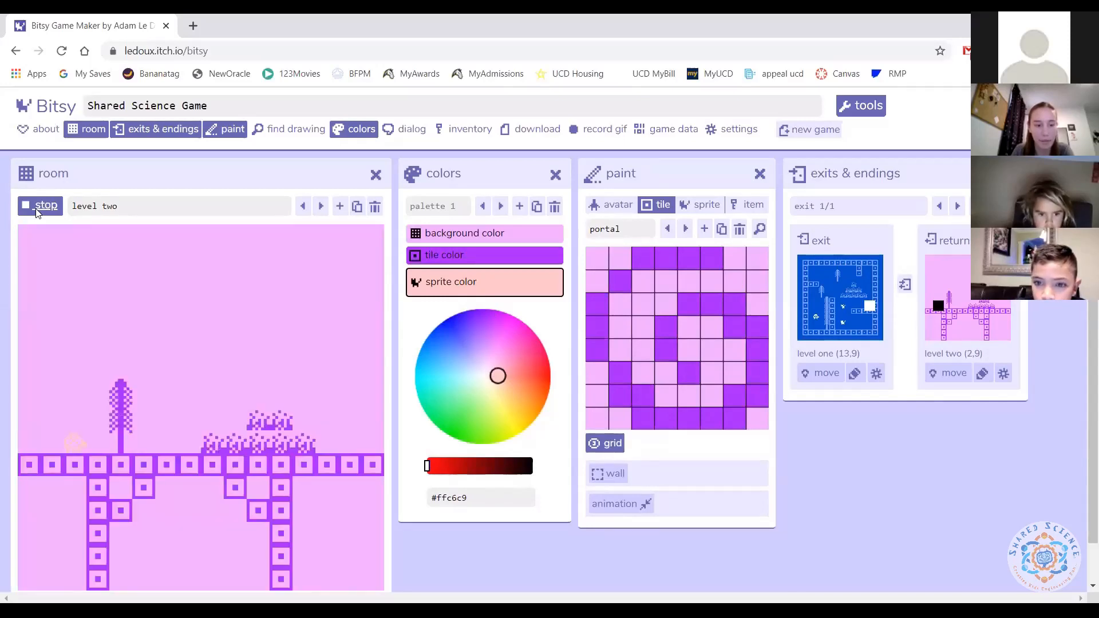
- Walk the avatar along the level two bridge and over the plants, turn back, and stop the game
{"action": "key", "text": "Right"}
{"action": "key", "text": "Right"}
{"action": "key", "text": "Right"}
{"action": "key", "text": "Right"}
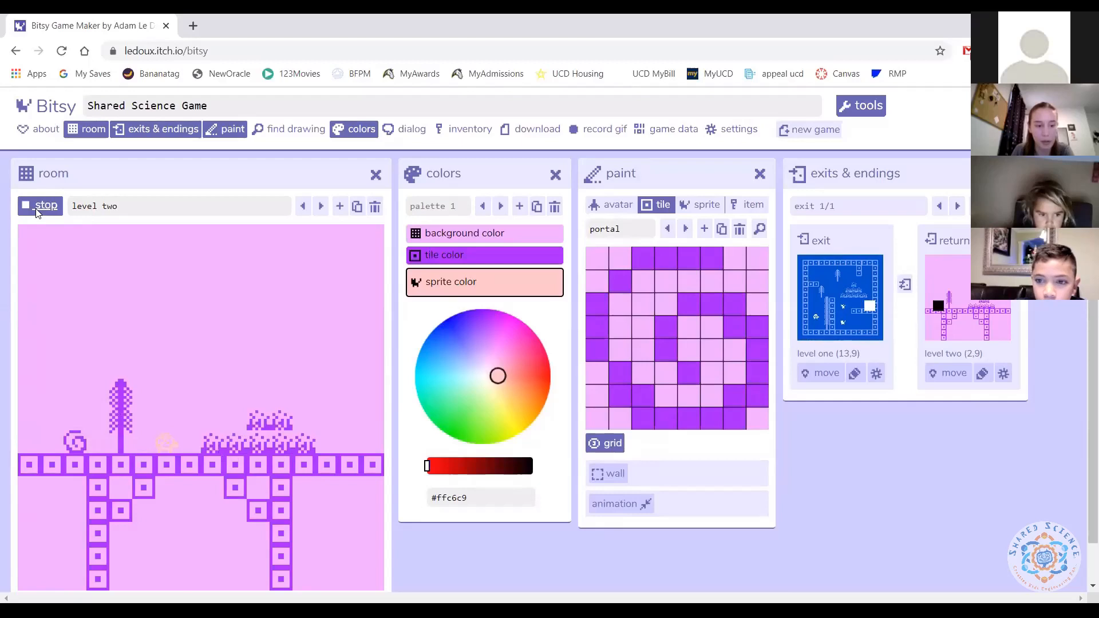
{"action": "key", "text": "Up"}
{"action": "key", "text": "Up"}
{"action": "key", "text": "Right"}
{"action": "key", "text": "Right"}
{"action": "key", "text": "Down"}
{"action": "key", "text": "Down"}
{"action": "key", "text": "Down"}
{"action": "key", "text": "Right"}
{"action": "key", "text": "Right"}
{"action": "key", "text": "Right"}
{"action": "key", "text": "Left"}
{"action": "key", "text": "Left"}
{"action": "key", "text": "Left"}
{"action": "key", "text": "Left"}
{"action": "key", "text": "Left"}
{"action": "key", "text": "Left"}
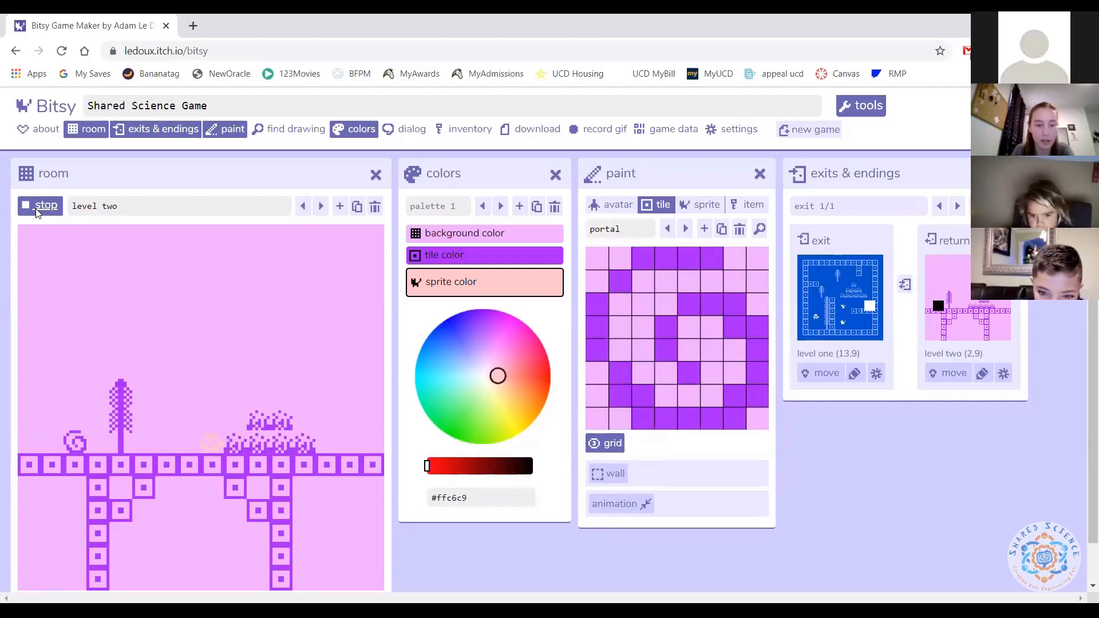
{"action": "left_click", "coordinate": [50, 206]}
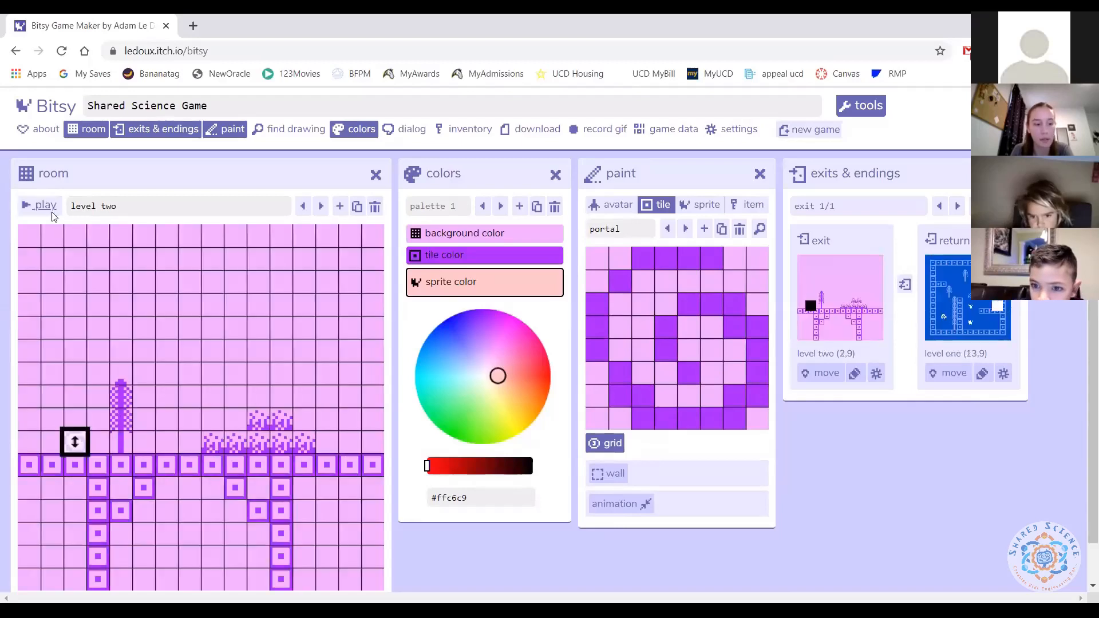
- Set palette 1's sprite color to pale blue #dafcff and start the game again
{"action": "left_click", "coordinate": [491, 370]}
{"action": "left_click_drag", "start_coordinate": [491, 370], "coordinate": [473, 376]}
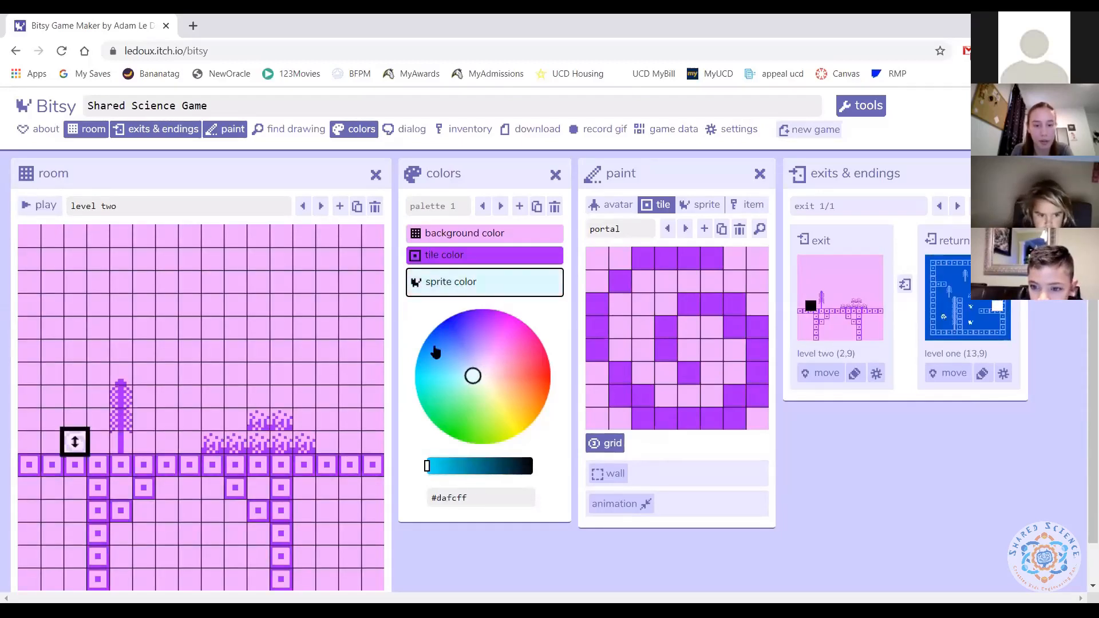
{"action": "left_click", "coordinate": [45, 205]}
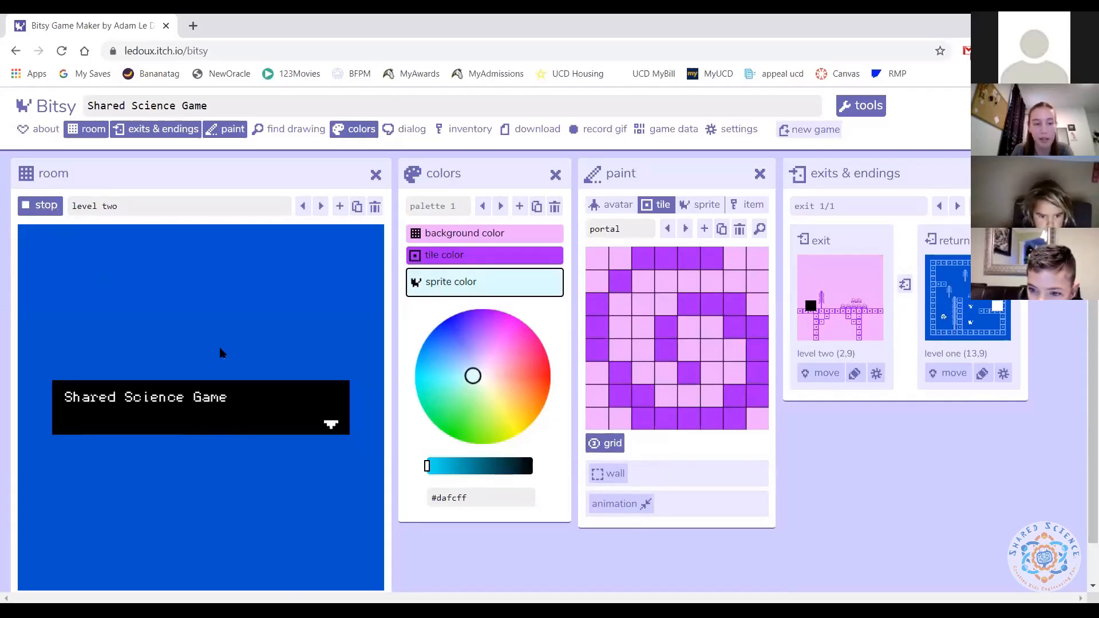
- Dismiss the title and walk the avatar through the level one portal past the tree on the level two bridge
{"action": "key", "text": "space"}
{"action": "key", "text": "Up"}
{"action": "key", "text": "Up"}
{"action": "key", "text": "Up"}
{"action": "key", "text": "Up"}
{"action": "key", "text": "Up"}
{"action": "key", "text": "Right"}
{"action": "key", "text": "Right"}
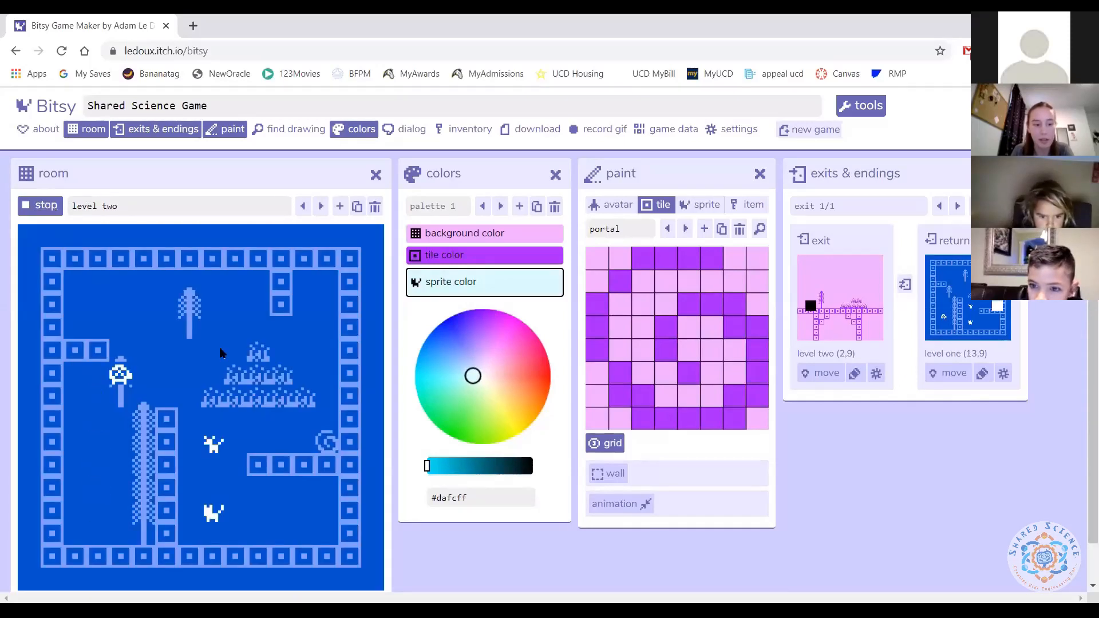
{"action": "key", "text": "Right"}
{"action": "key", "text": "Right"}
{"action": "key", "text": "Right"}
{"action": "key", "text": "Right"}
{"action": "key", "text": "Right"}
{"action": "key", "text": "Down"}
{"action": "key", "text": "Down"}
{"action": "key", "text": "Down"}
{"action": "key", "text": "Right"}
{"action": "key", "text": "Right"}
{"action": "key", "text": "Right"}
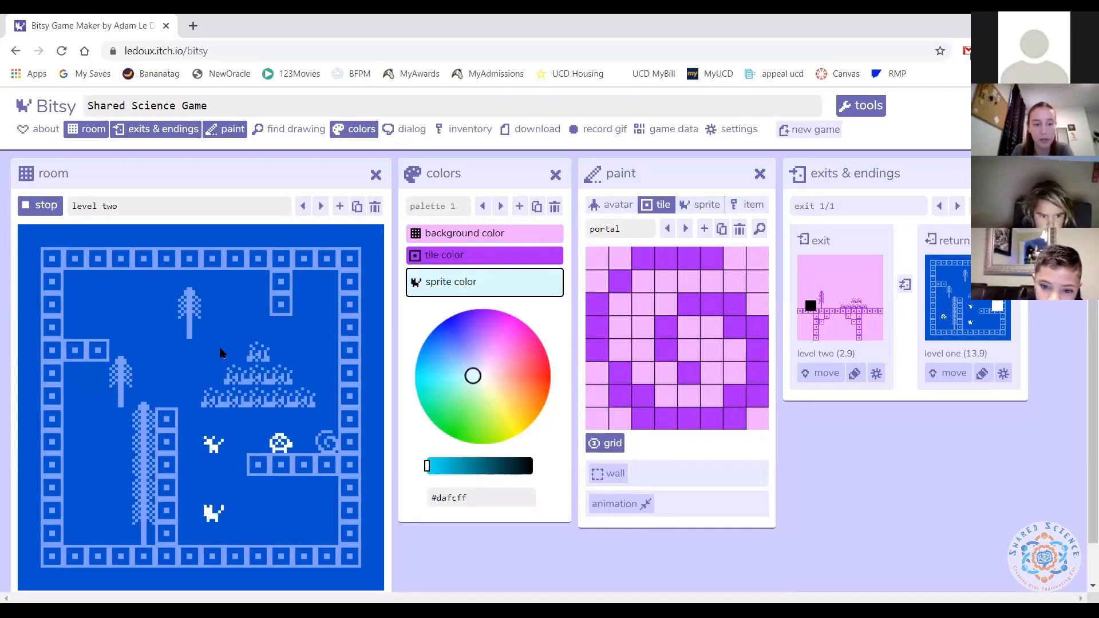
{"action": "key", "text": "Right"}
{"action": "key", "text": "Right"}
{"action": "key", "text": "Right"}
{"action": "key", "text": "Right"}
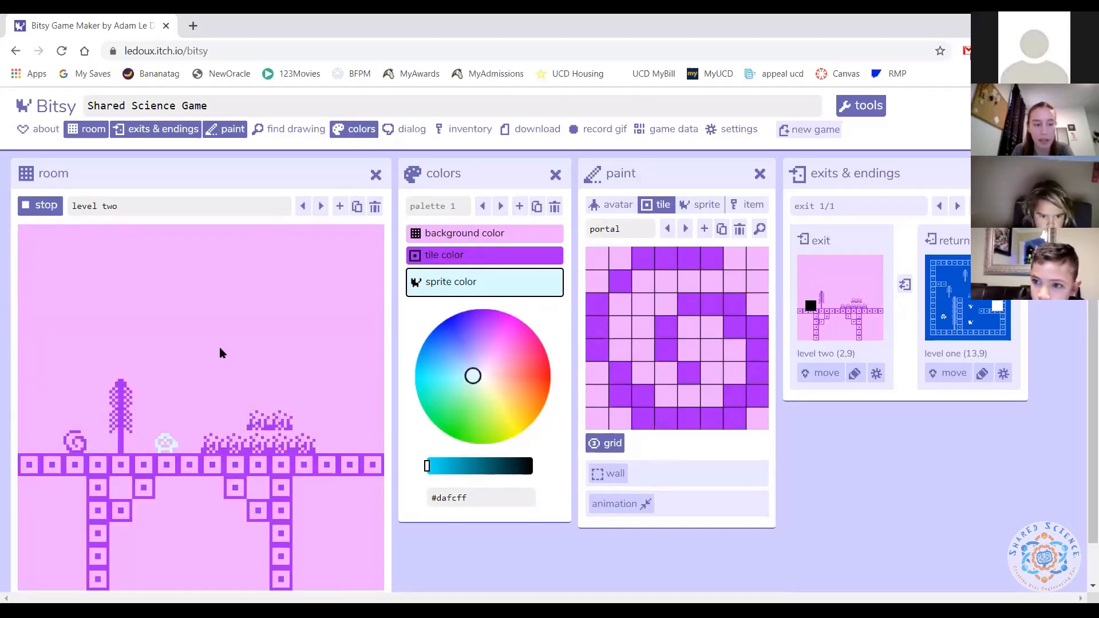
- Walk the avatar across the level two bridge through the plants and back toward the tree, and stop the game
{"action": "key", "text": "Up"}
{"action": "key", "text": "Up"}
{"action": "key", "text": "Down"}
{"action": "key", "text": "Down"}
{"action": "key", "text": "Right"}
{"action": "key", "text": "Right"}
{"action": "key", "text": "Right"}
{"action": "key", "text": "Right"}
{"action": "key", "text": "Right"}
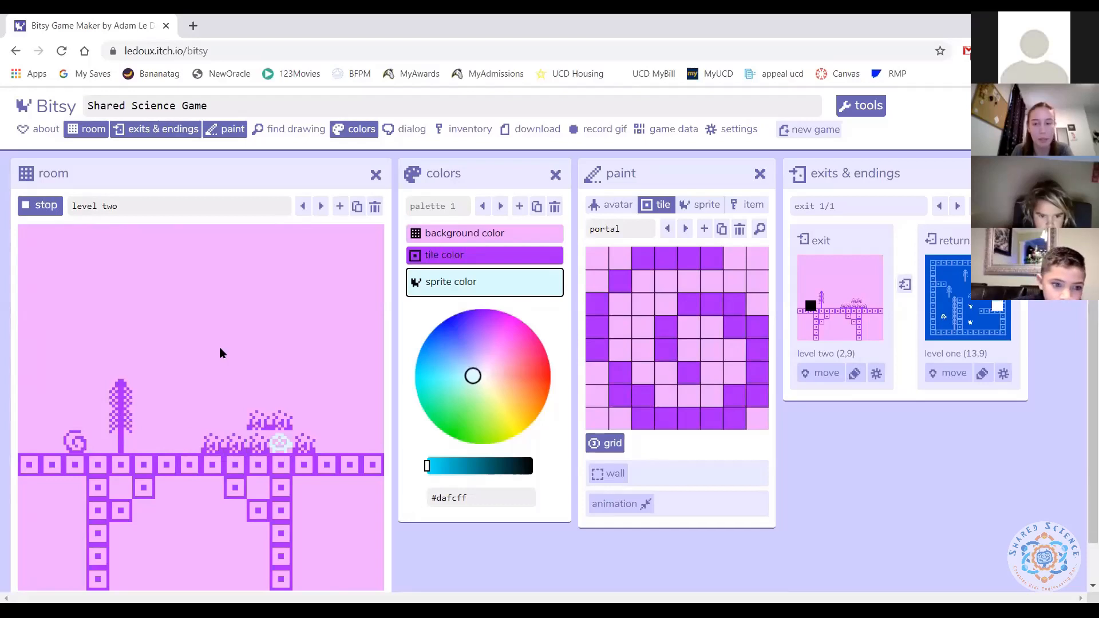
{"action": "key", "text": "Right"}
{"action": "key", "text": "Left"}
{"action": "key", "text": "Left"}
{"action": "key", "text": "Left"}
{"action": "key", "text": "Left"}
{"action": "key", "text": "Left"}
{"action": "key", "text": "Left"}
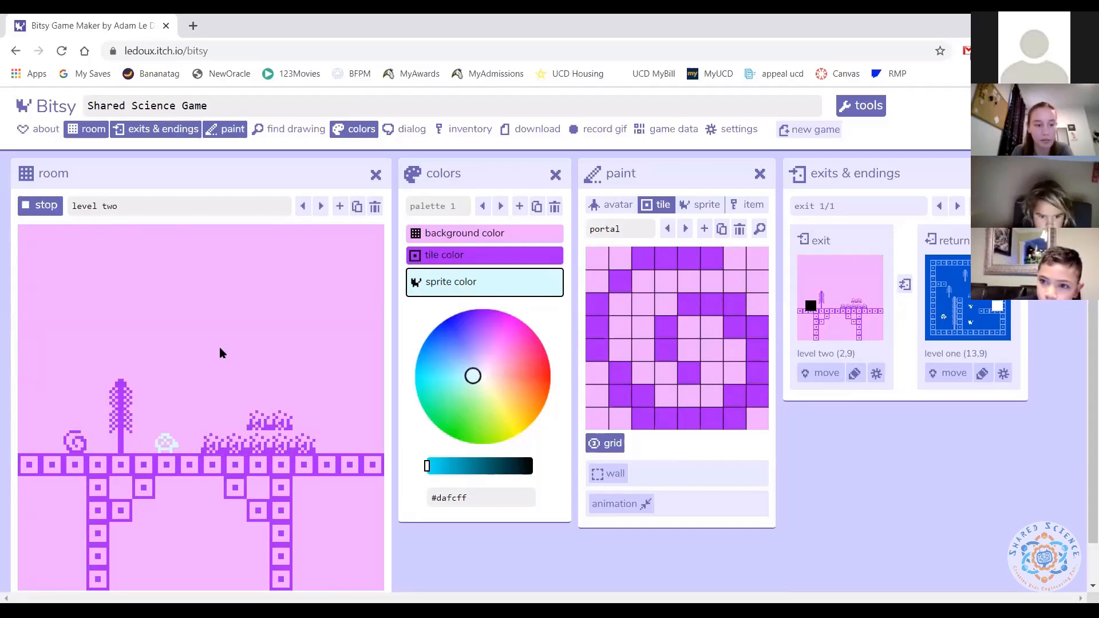
{"action": "left_click", "coordinate": [42, 205]}
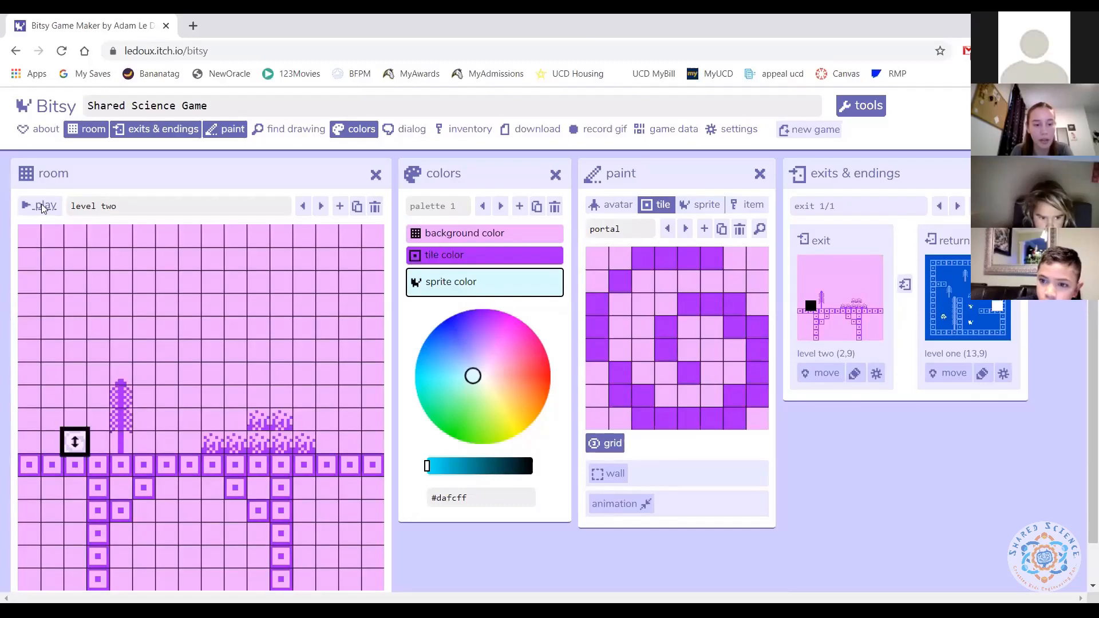
- Compare the level one and level two rooms, and view the blueprint and palette 1 colors
{"action": "left_click", "coordinate": [303, 207]}
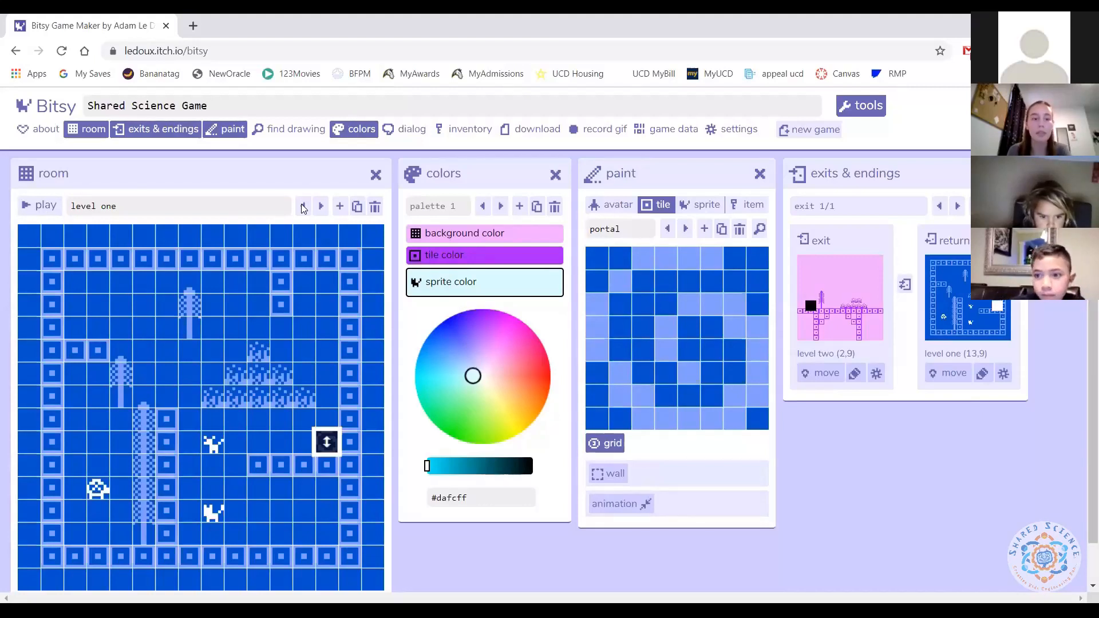
{"action": "left_click", "coordinate": [321, 207]}
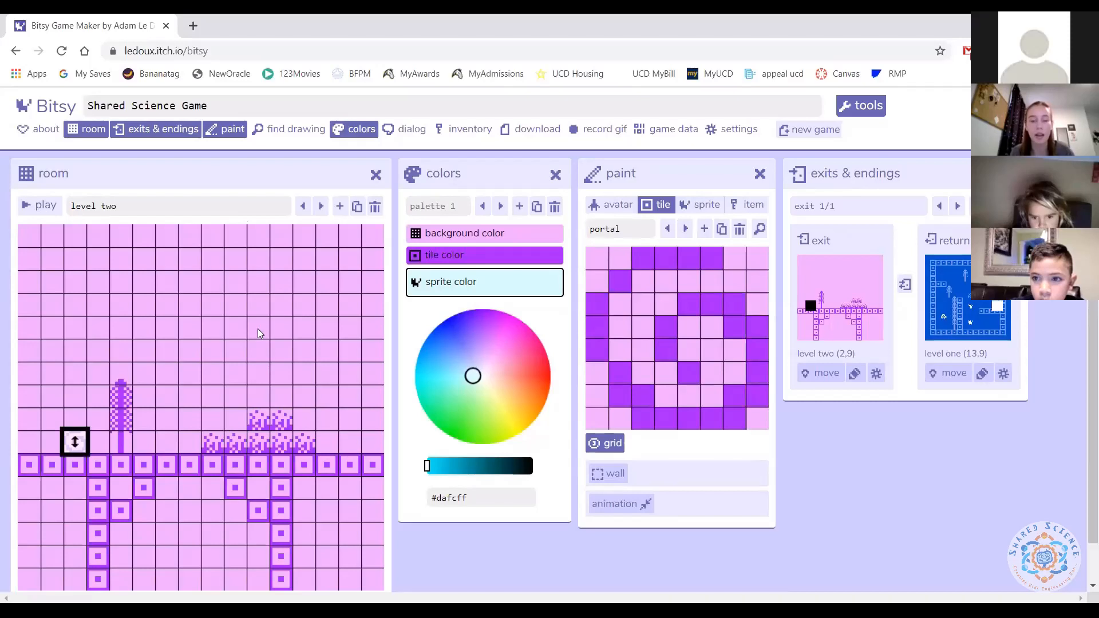
{"action": "left_click", "coordinate": [303, 206]}
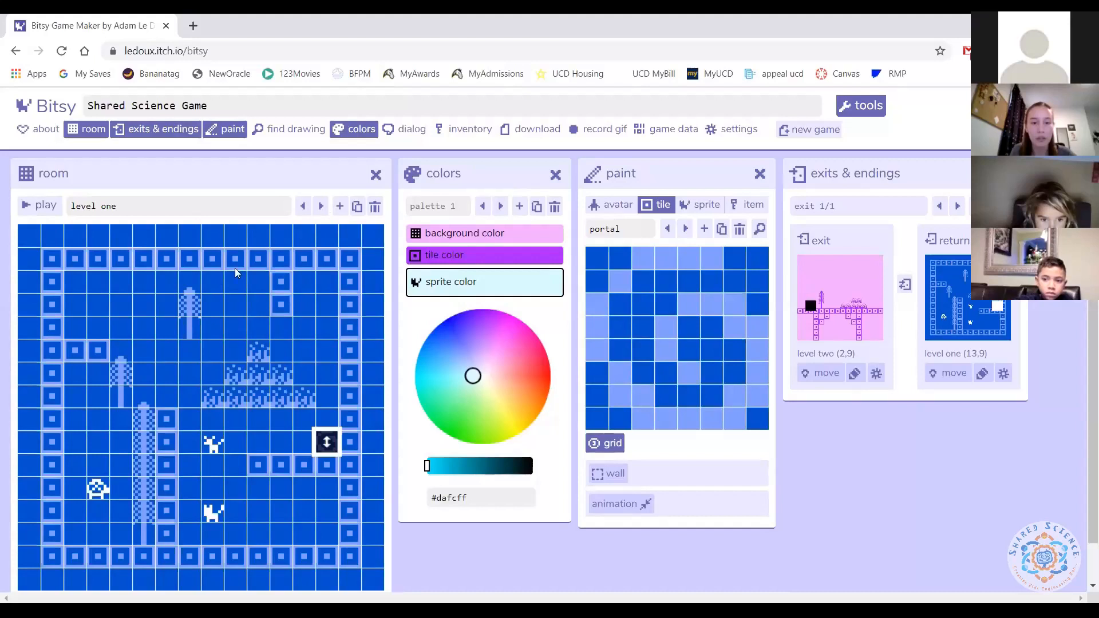
{"action": "left_click", "coordinate": [482, 206]}
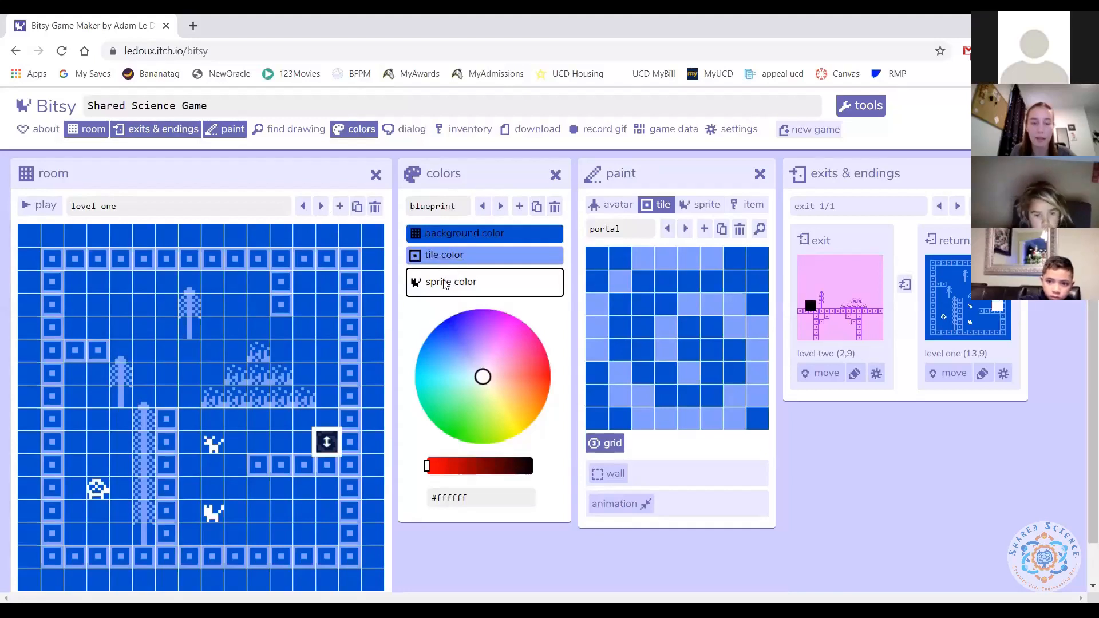
{"action": "left_click", "coordinate": [483, 206]}
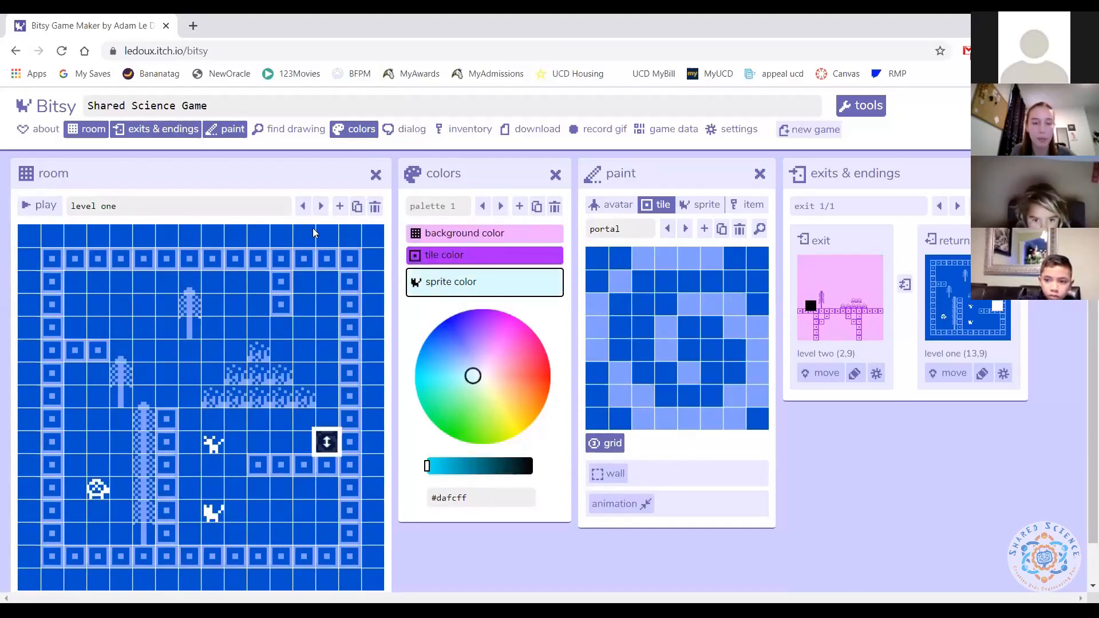
- Check which color palette is assigned to level one and to level two, and return to level one
{"action": "left_click", "coordinate": [448, 206]}
{"action": "left_click_drag", "start_coordinate": [473, 178], "coordinate": [449, 194]}
{"action": "scroll", "coordinate": [172, 458], "scroll_direction": "down", "scroll_amount": 1}
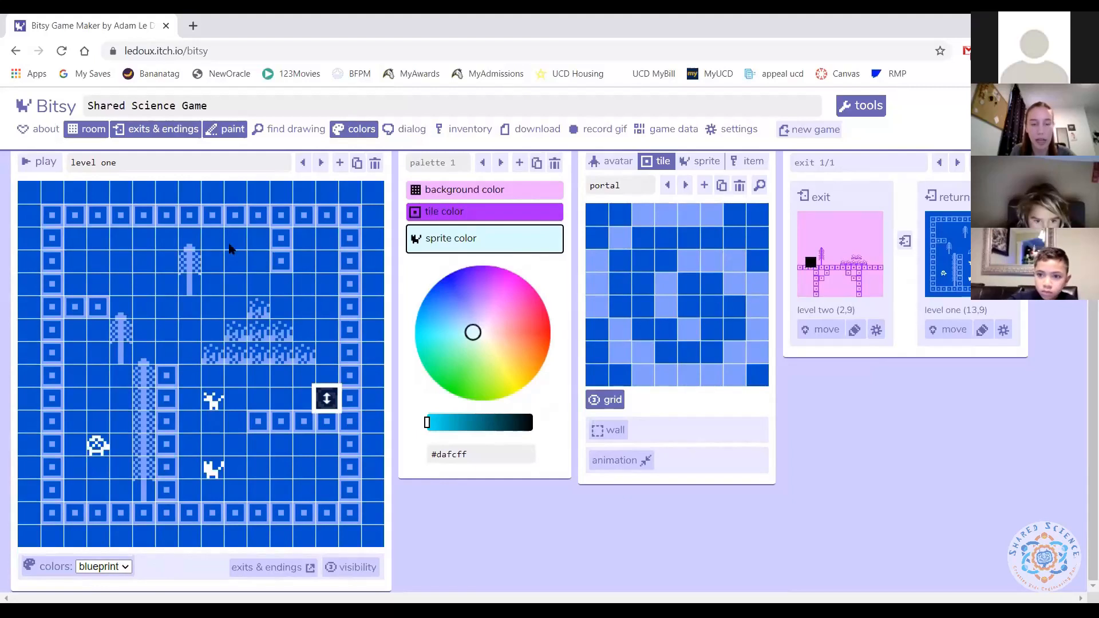
{"action": "scroll", "coordinate": [341, 243], "scroll_direction": "up", "scroll_amount": 1}
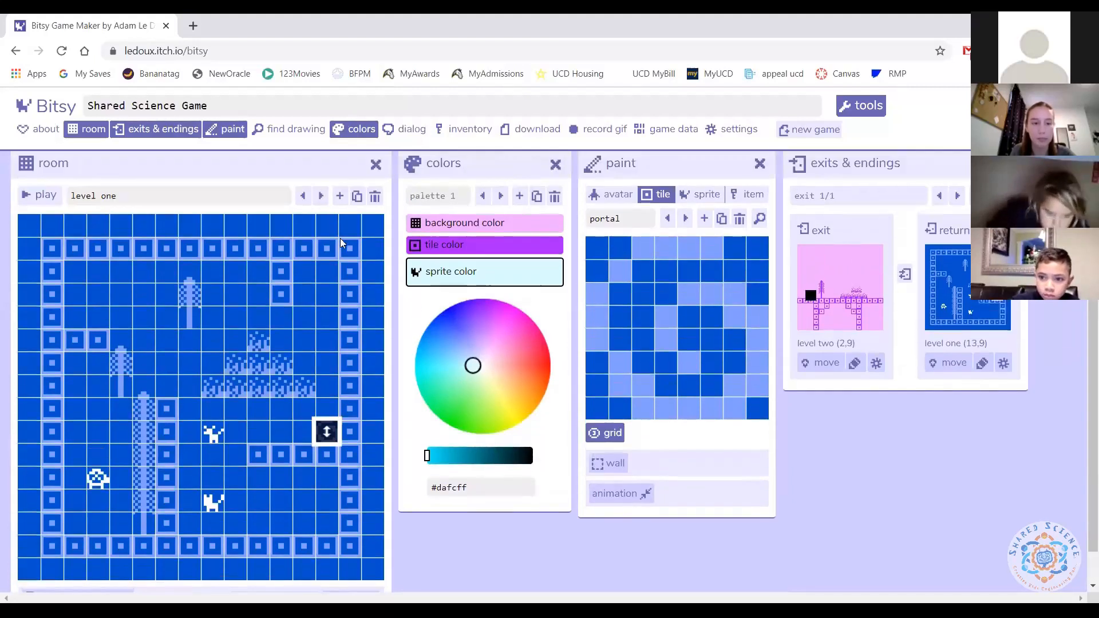
{"action": "left_click", "coordinate": [321, 206]}
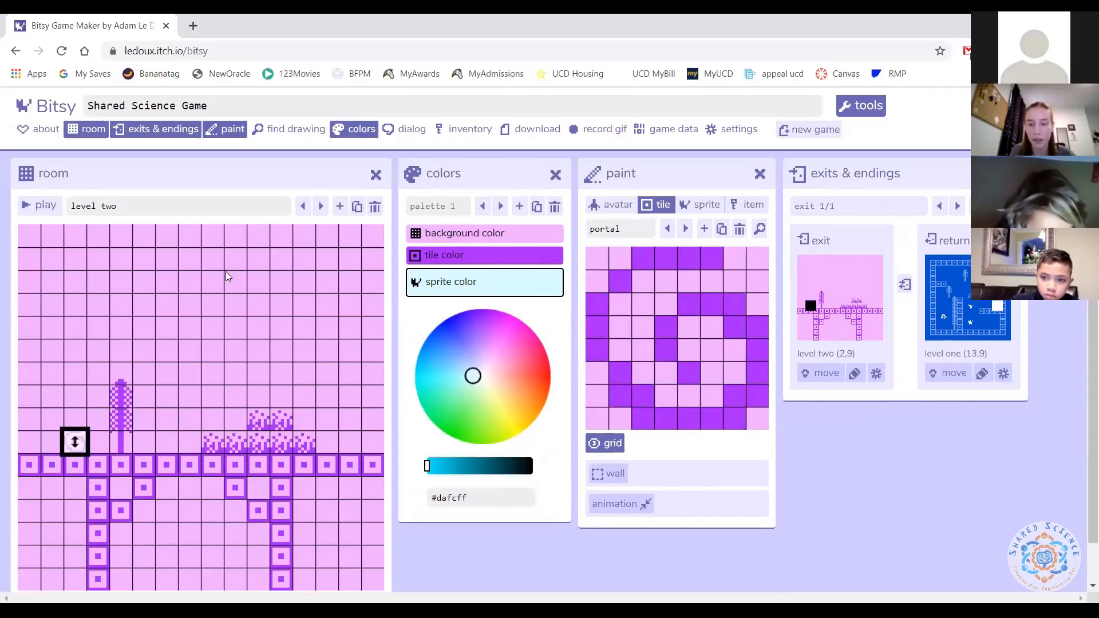
{"action": "scroll", "coordinate": [332, 299], "scroll_direction": "down", "scroll_amount": 1}
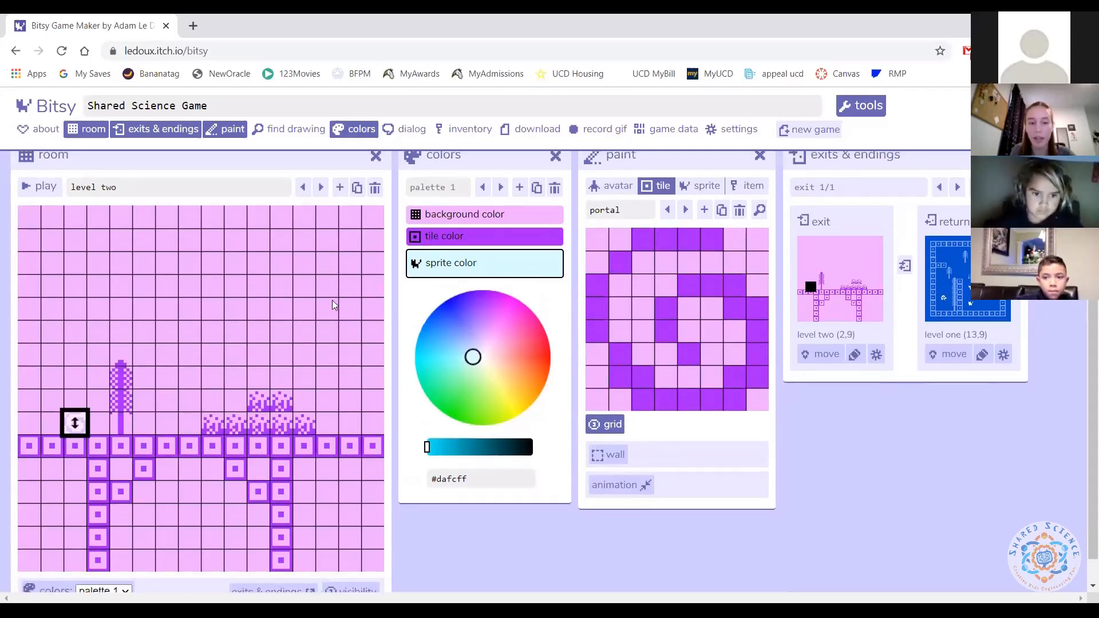
{"action": "scroll", "coordinate": [332, 303], "scroll_direction": "down", "scroll_amount": 1}
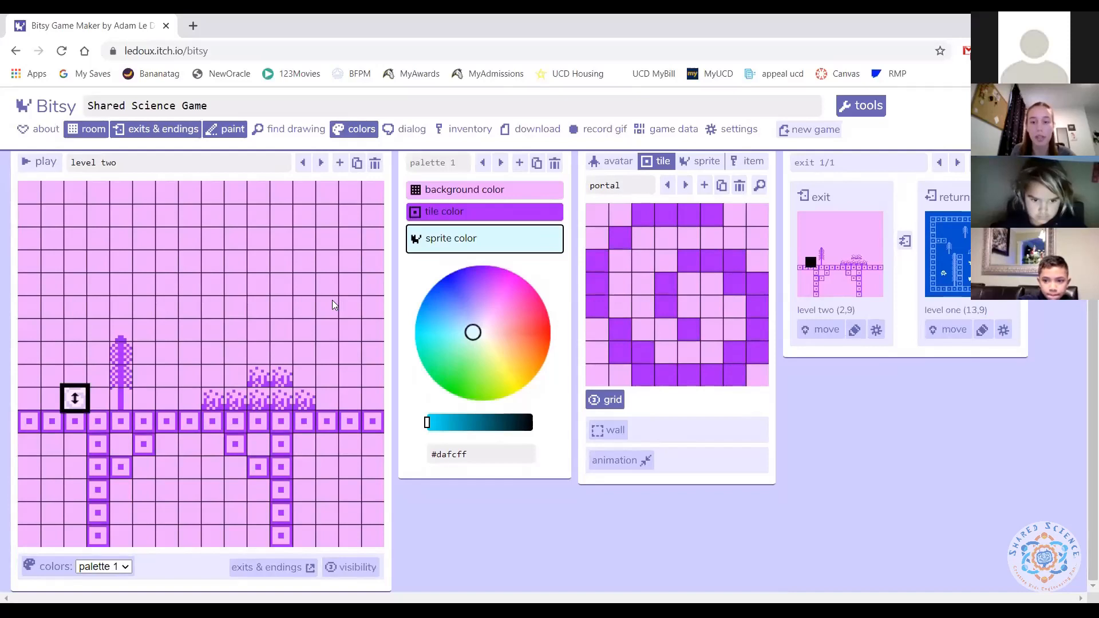
{"action": "scroll", "coordinate": [332, 300], "scroll_direction": "up", "scroll_amount": 2}
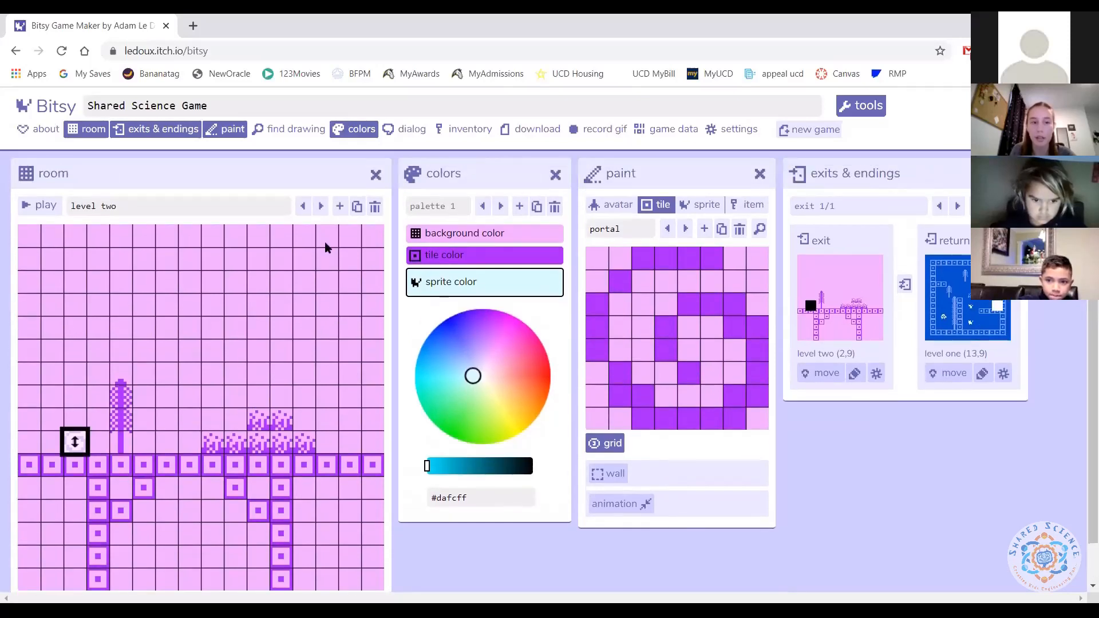
{"action": "left_click", "coordinate": [306, 206]}
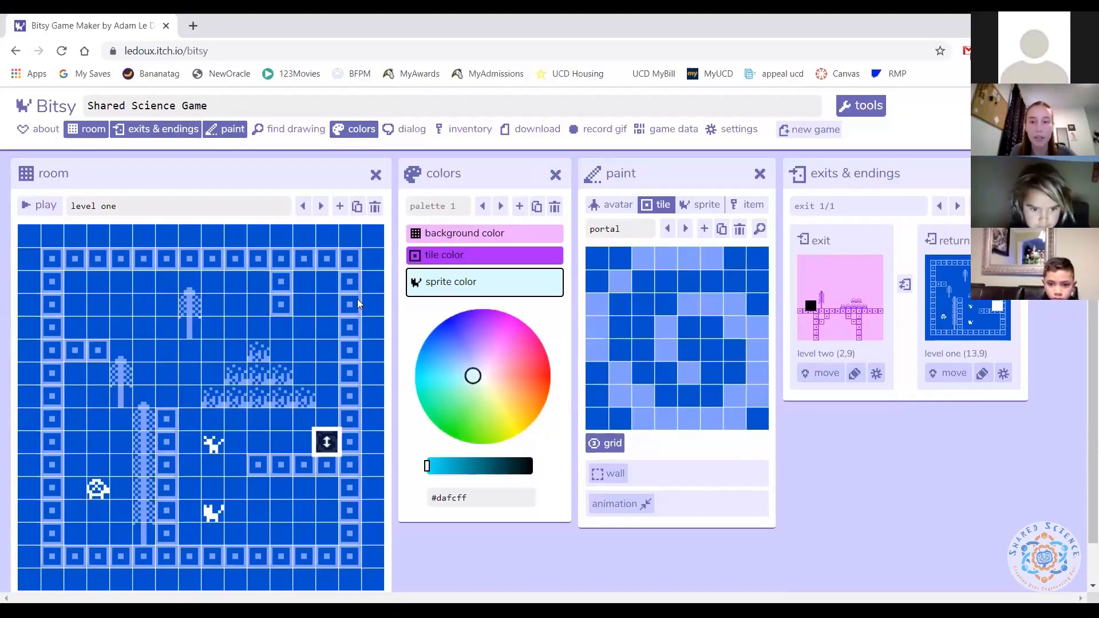
- Download the game as the HTML file shared_science_game to the Desktop and dismiss the finished download notice
{"action": "left_click", "coordinate": [525, 133]}
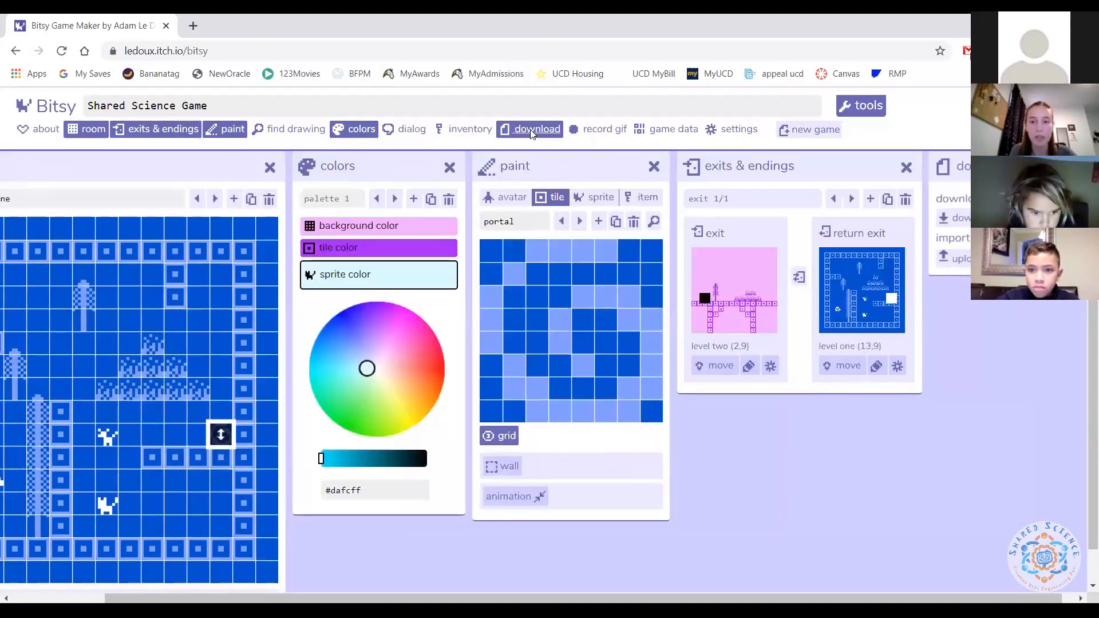
{"action": "mouse_move", "coordinate": [949, 167]}
{"action": "left_mouse_down"}
{"action": "mouse_move", "coordinate": [516, 160]}
{"action": "mouse_move", "coordinate": [529, 165]}
{"action": "left_mouse_up"}
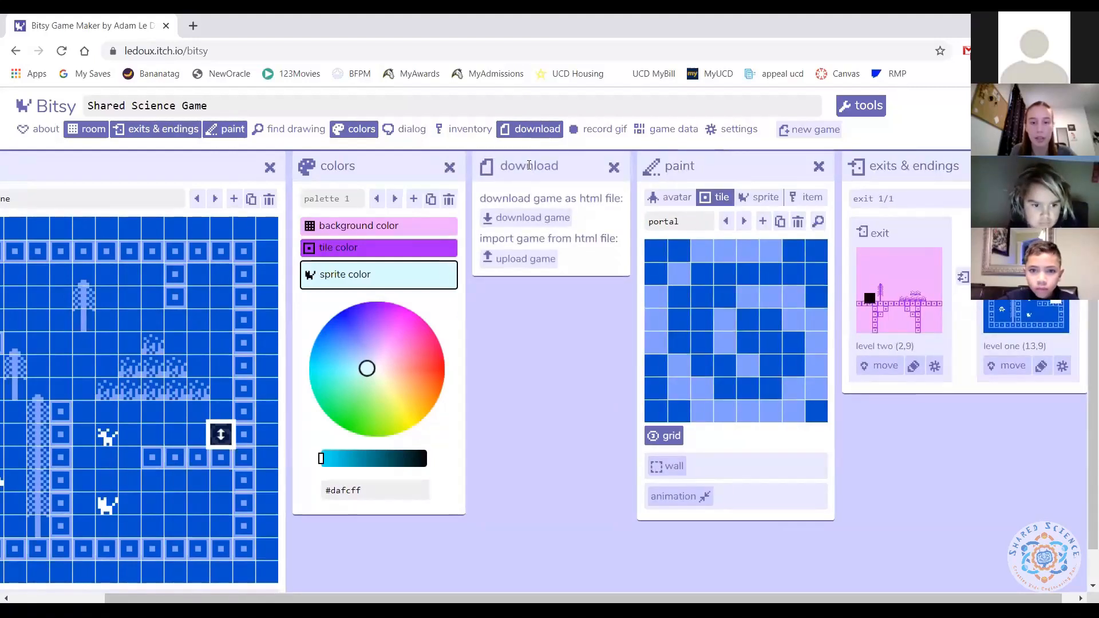
{"action": "left_click", "coordinate": [535, 220]}
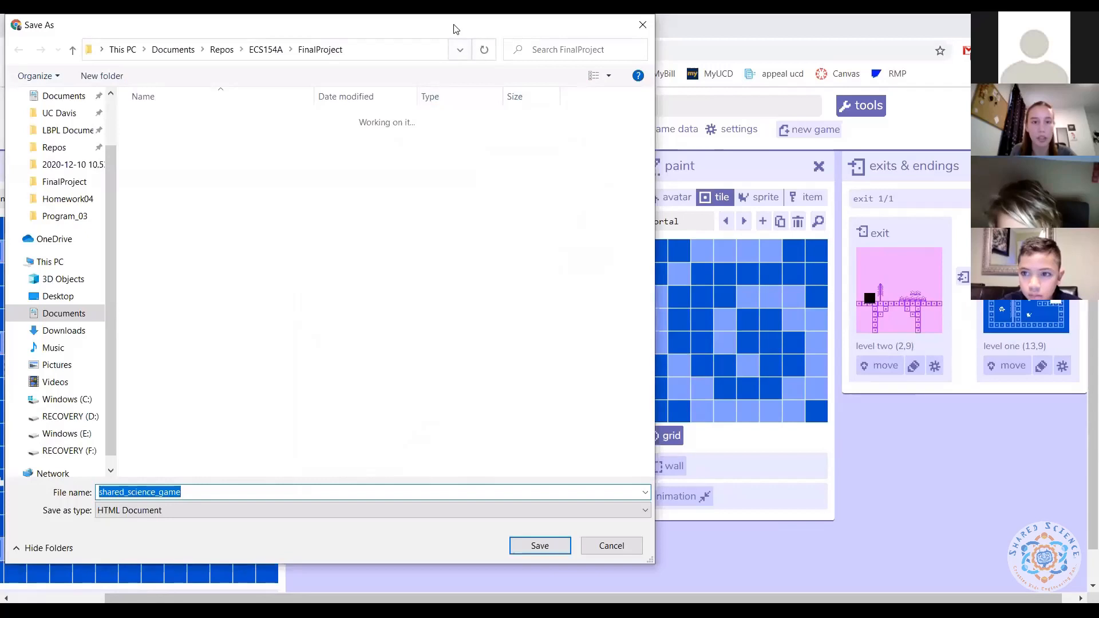
{"action": "left_click_drag", "start_coordinate": [468, 35], "coordinate": [790, 130]}
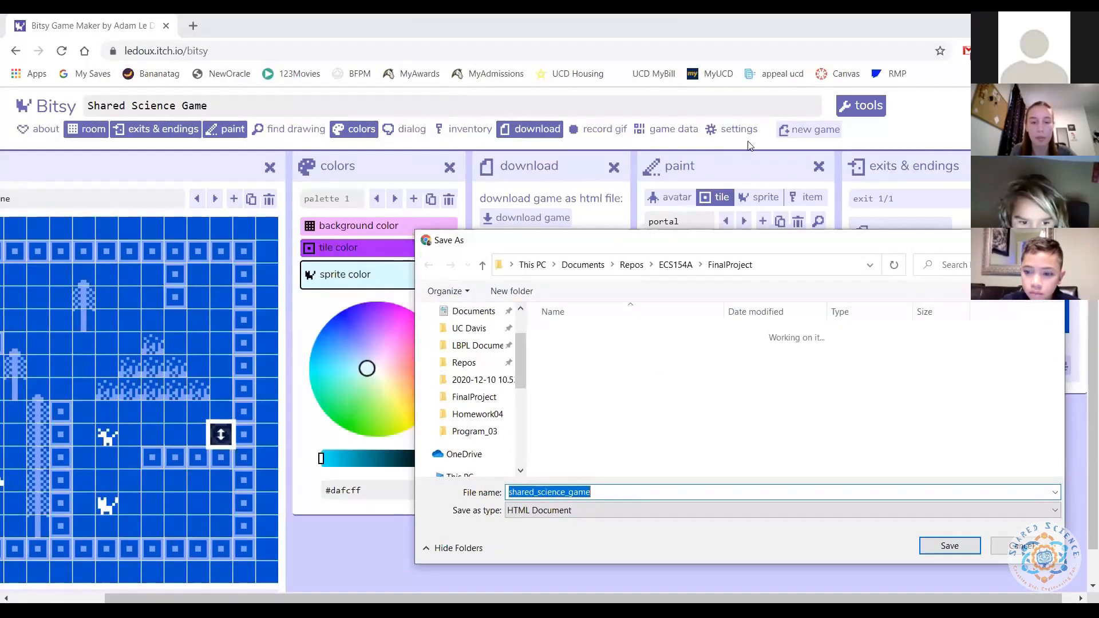
{"action": "scroll", "coordinate": [491, 277], "scroll_direction": "up", "scroll_amount": 2}
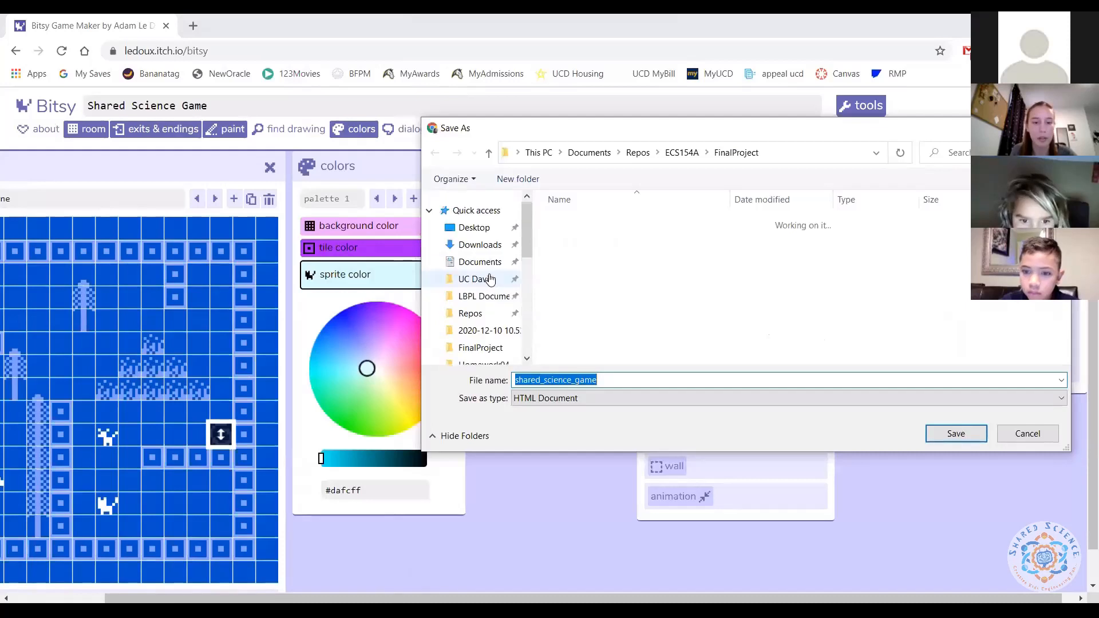
{"action": "left_click", "coordinate": [484, 229]}
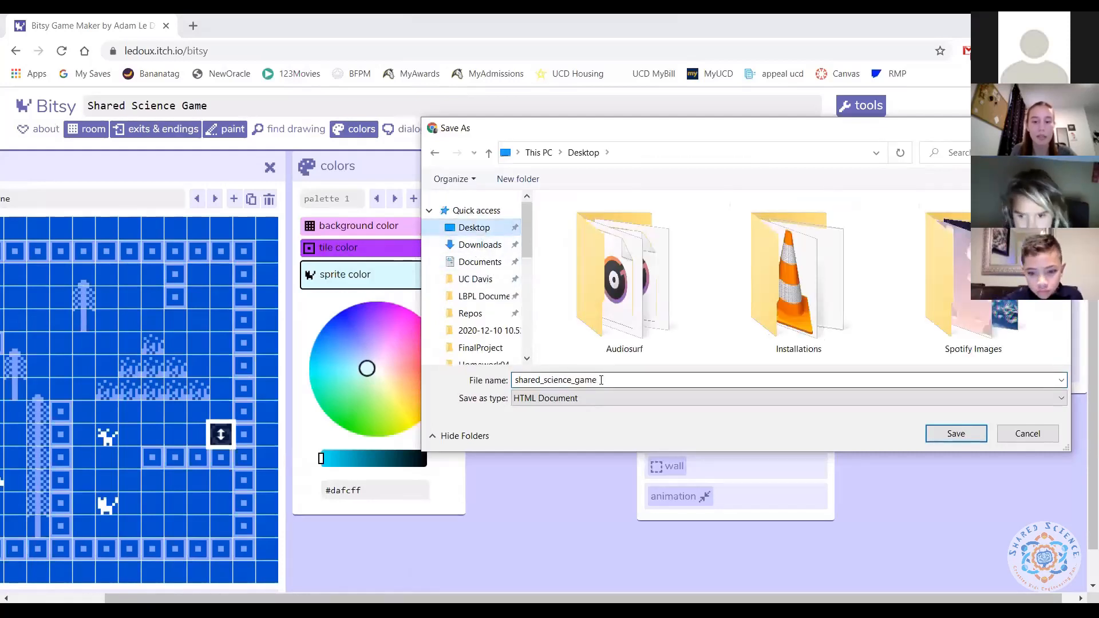
{"action": "left_click", "coordinate": [955, 433]}
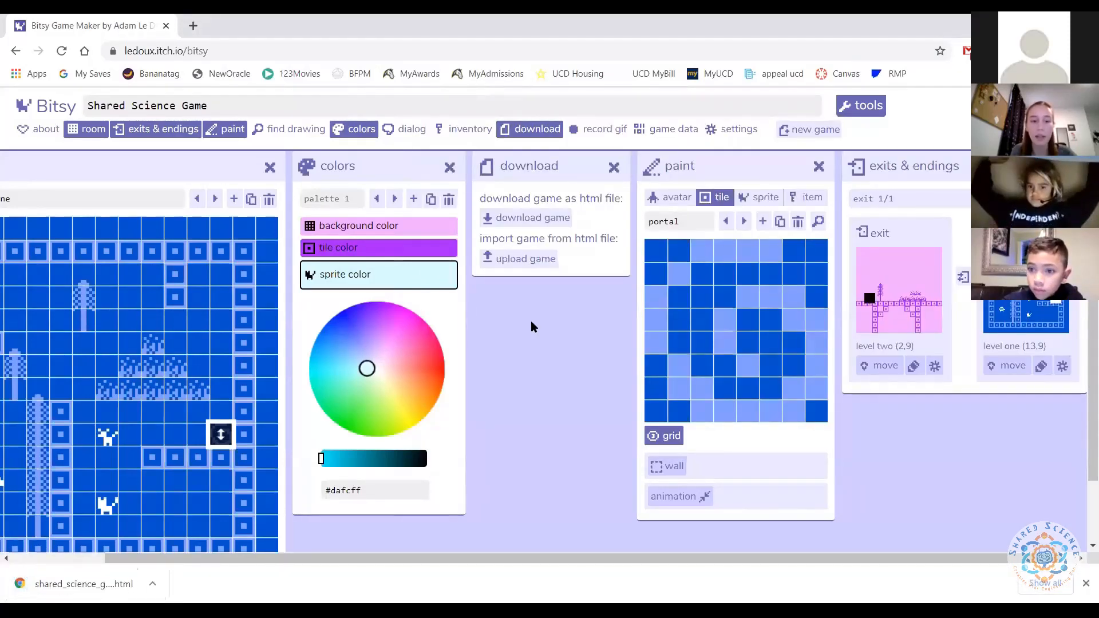
{"action": "left_click_drag", "start_coordinate": [219, 559], "coordinate": [107, 565]}
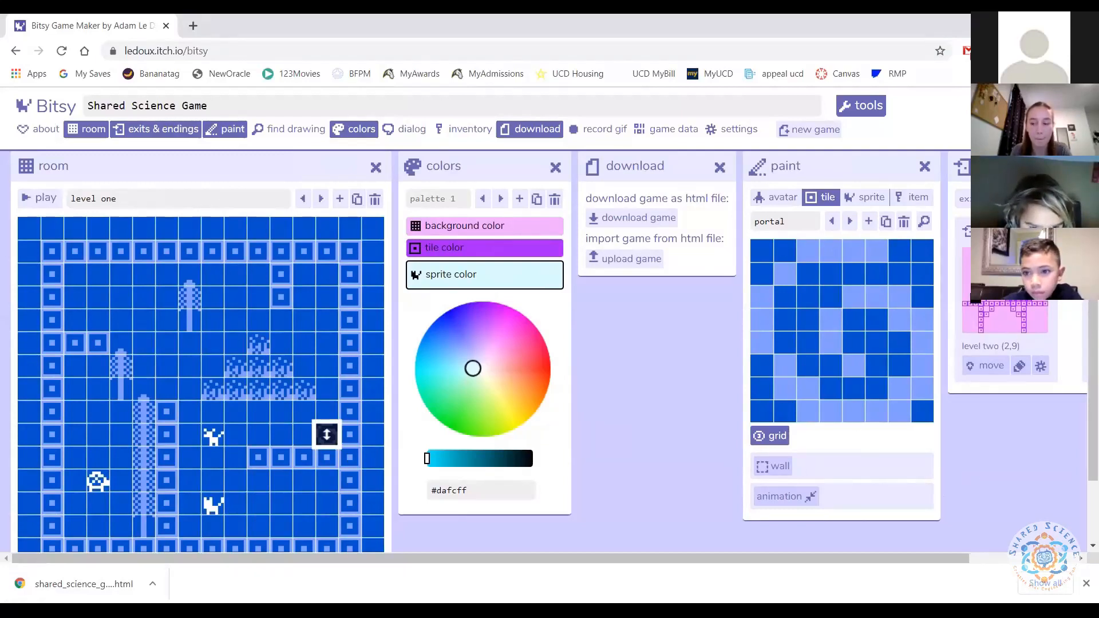
{"action": "left_click", "coordinate": [1085, 583]}
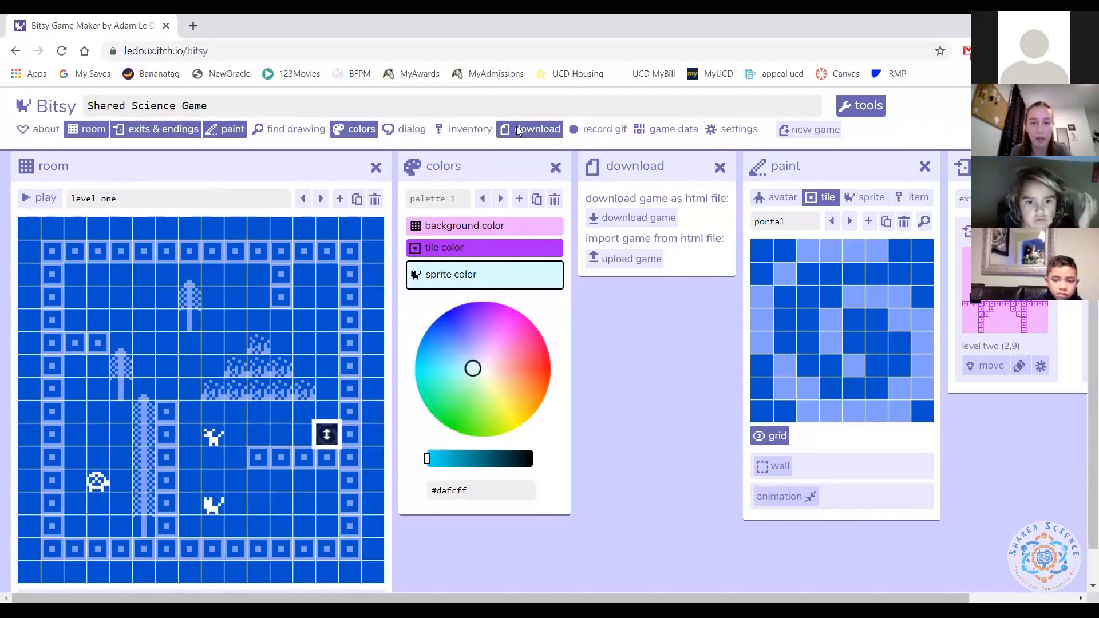
- Try to download the game as an HTML file again, and view the site's multiple-file download permission without changing it
{"action": "left_click_drag", "start_coordinate": [627, 167], "coordinate": [621, 179]}
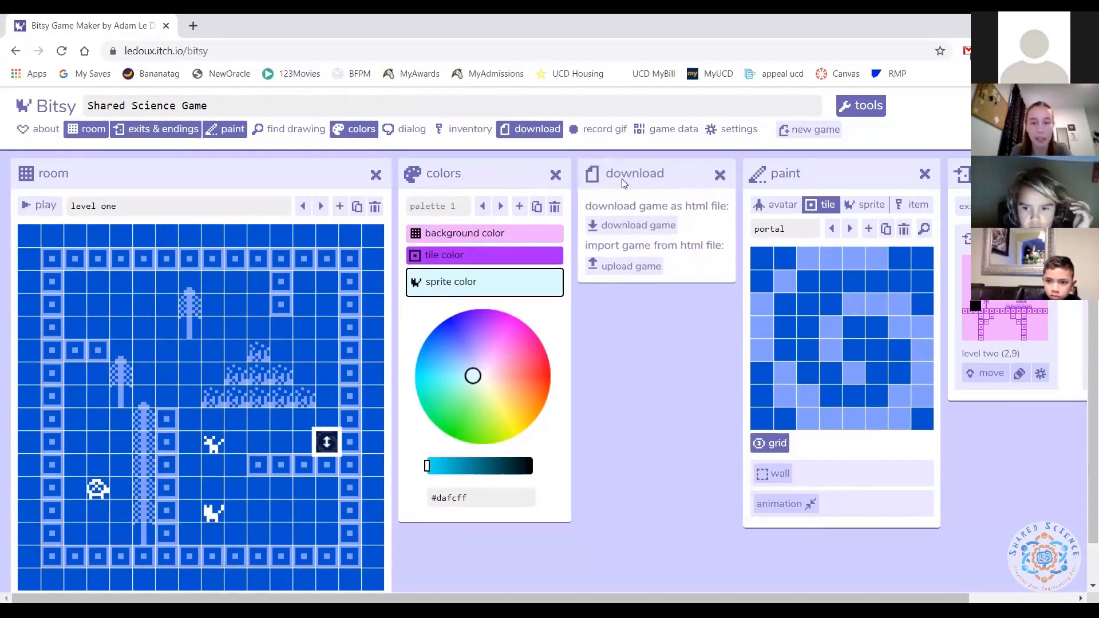
{"action": "left_click", "coordinate": [631, 225]}
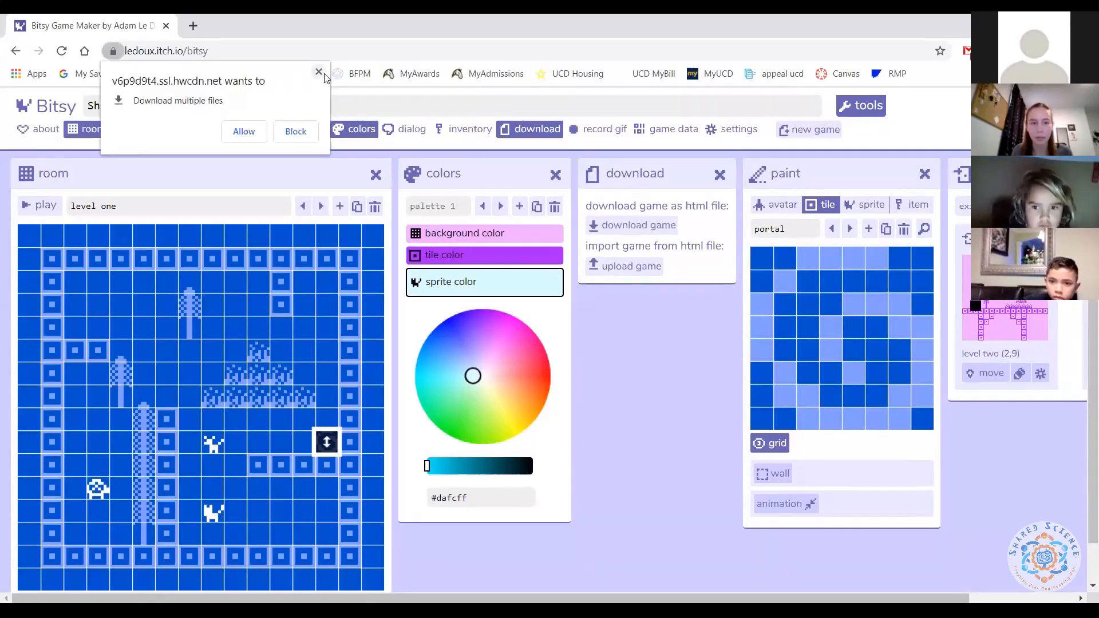
{"action": "left_click", "coordinate": [319, 71]}
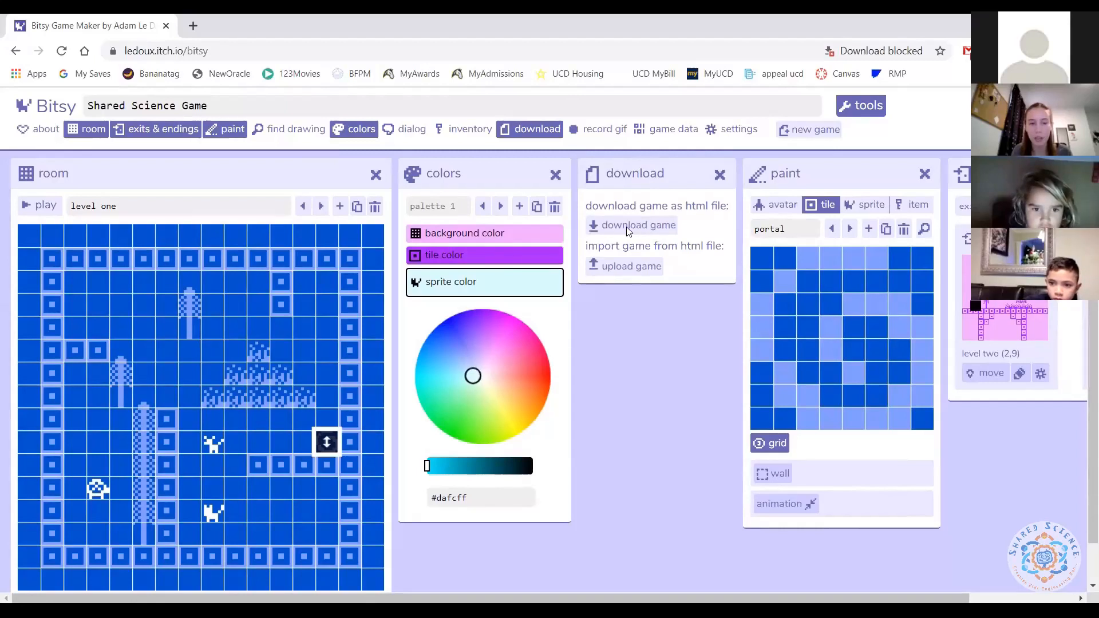
{"action": "left_click", "coordinate": [640, 228]}
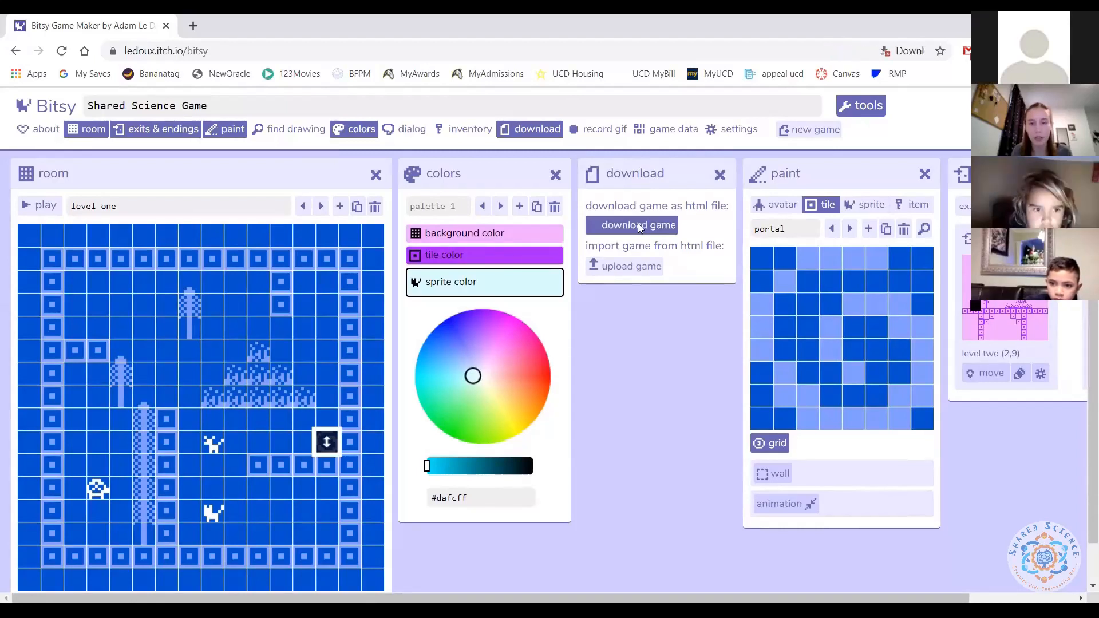
{"action": "left_click", "coordinate": [917, 51]}
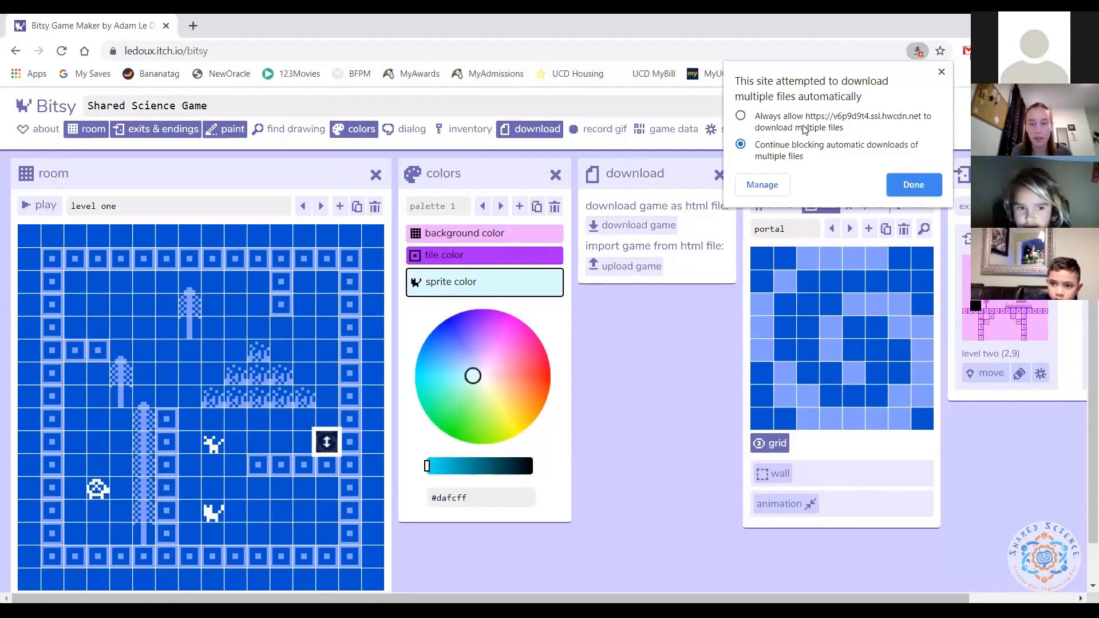
{"action": "left_click", "coordinate": [915, 58]}
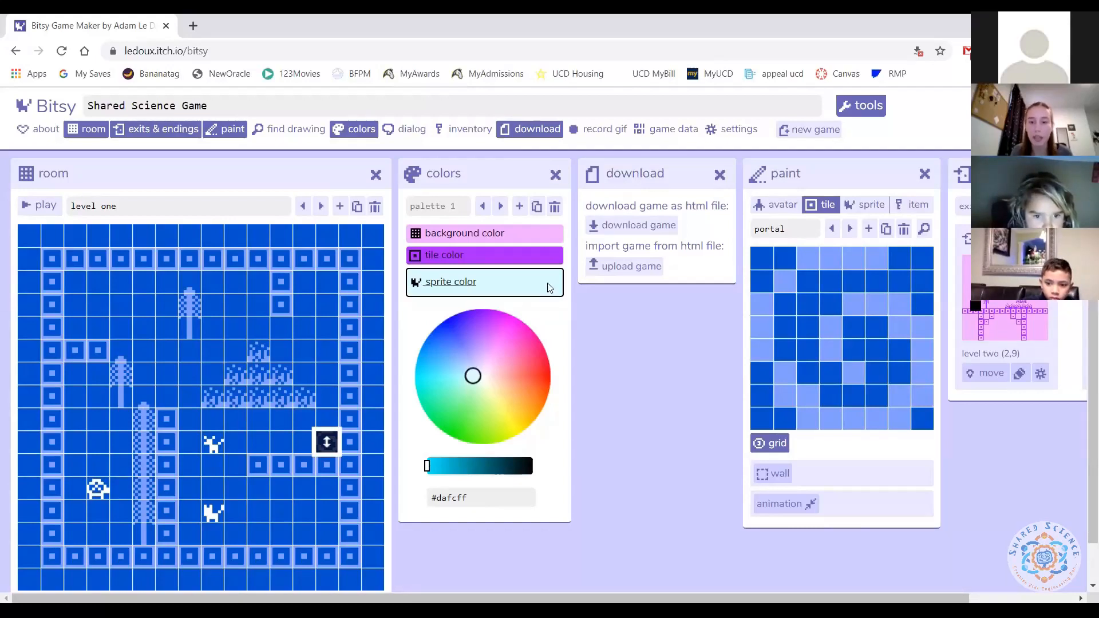
- Browse the Desktop for the shared_science_game file to import, cancel the import, and close the download tool
{"action": "left_click", "coordinate": [631, 266]}
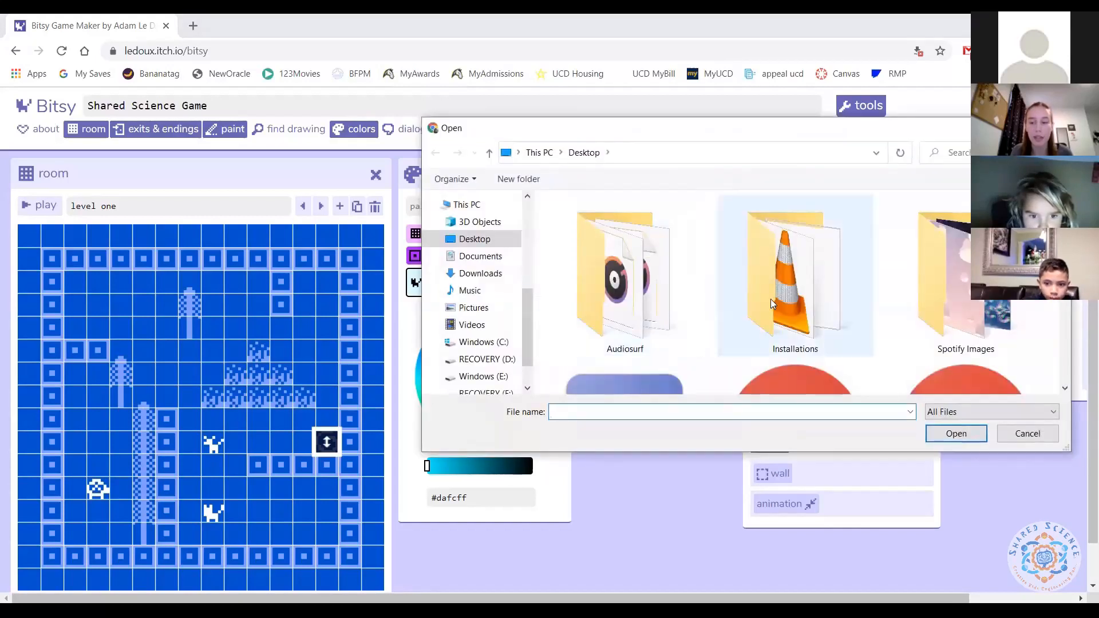
{"action": "scroll", "coordinate": [744, 315], "scroll_direction": "down", "scroll_amount": 5}
{"action": "scroll", "coordinate": [732, 335], "scroll_direction": "up", "scroll_amount": 5}
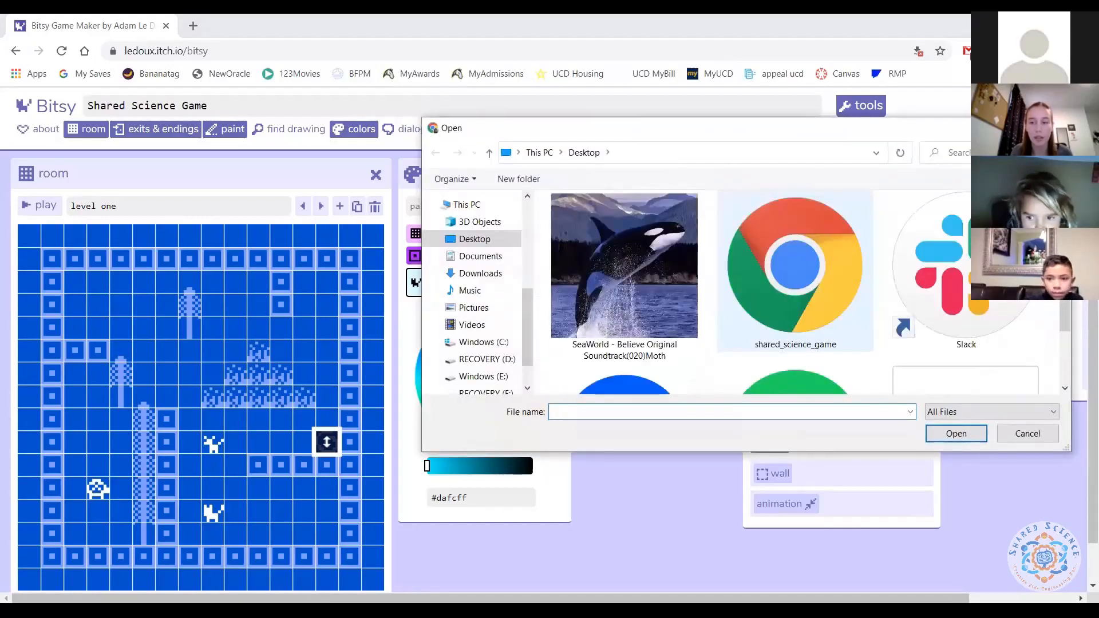
{"action": "key", "text": "Escape"}
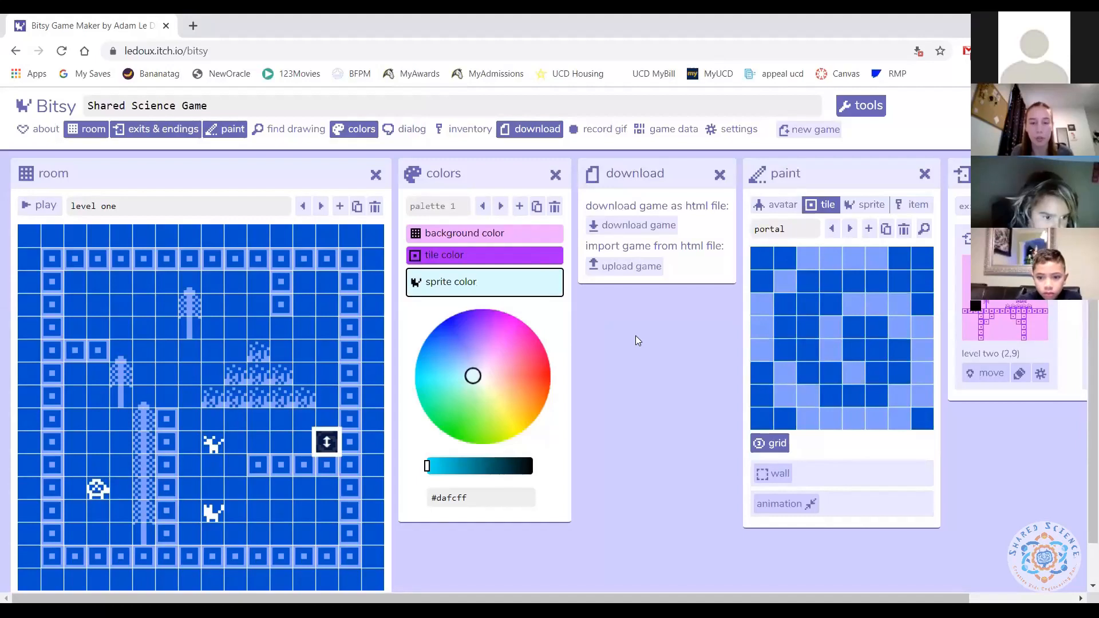
{"action": "left_click", "coordinate": [720, 174]}
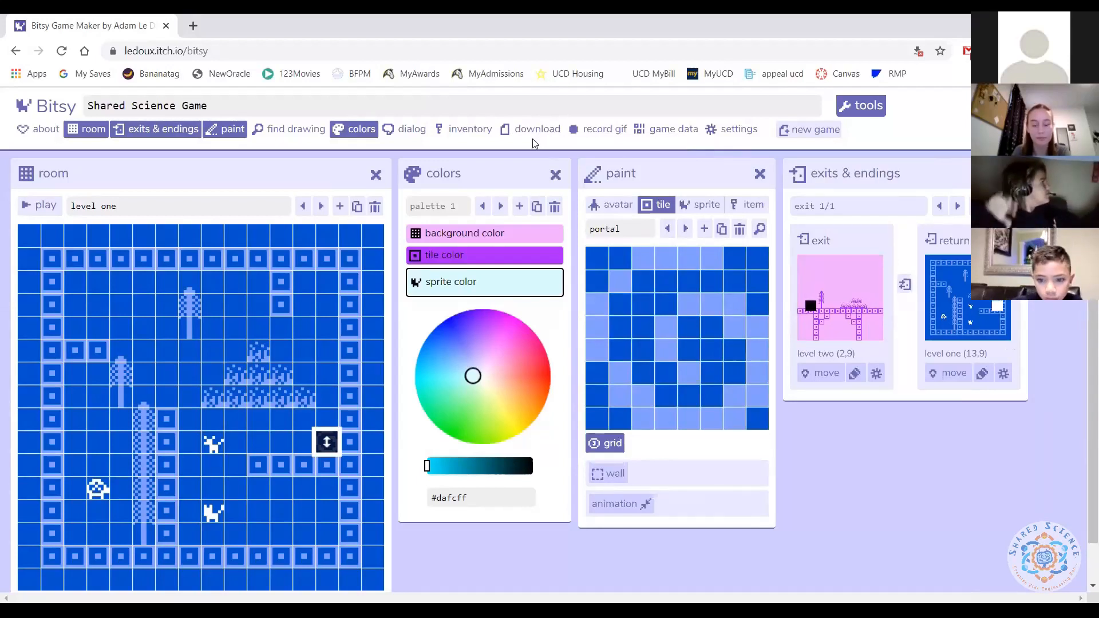
- Open the game data, skim its palette, room, tile and sprite sections, and close it
{"action": "left_click", "coordinate": [674, 130]}
{"action": "scroll", "coordinate": [922, 240], "scroll_direction": "down", "scroll_amount": 15}
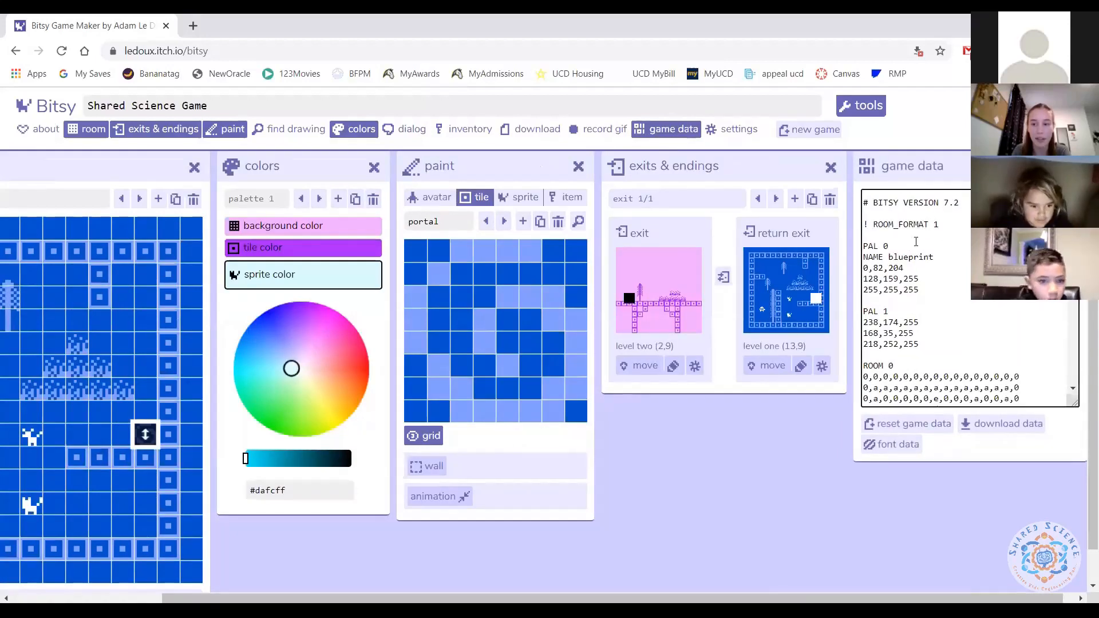
{"action": "scroll", "coordinate": [907, 243], "scroll_direction": "down", "scroll_amount": 7}
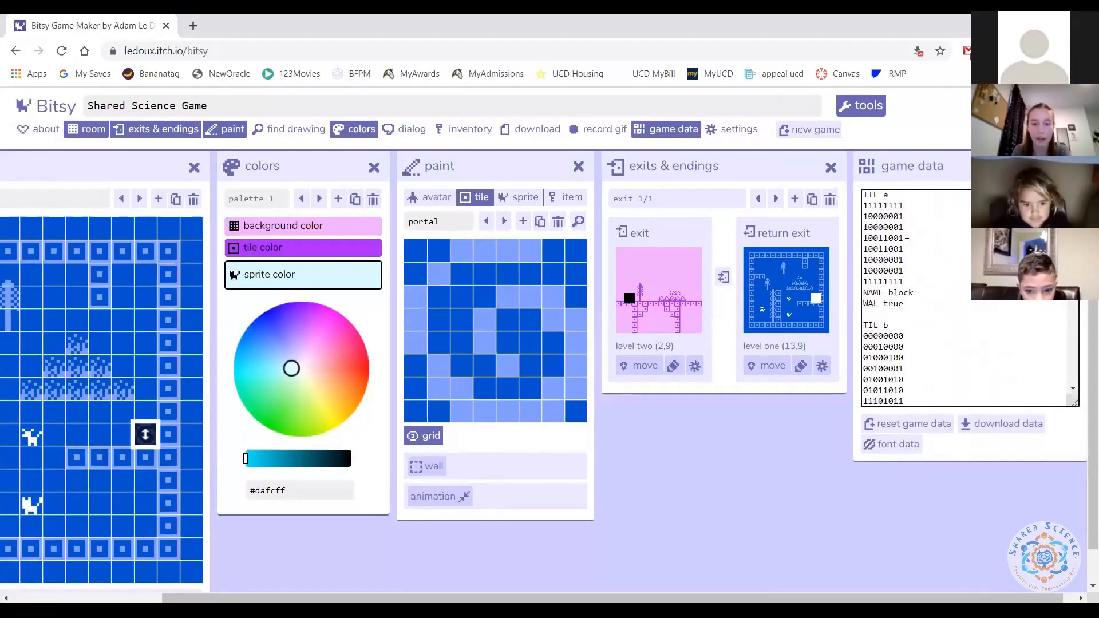
{"action": "scroll", "coordinate": [907, 243], "scroll_direction": "down", "scroll_amount": 8}
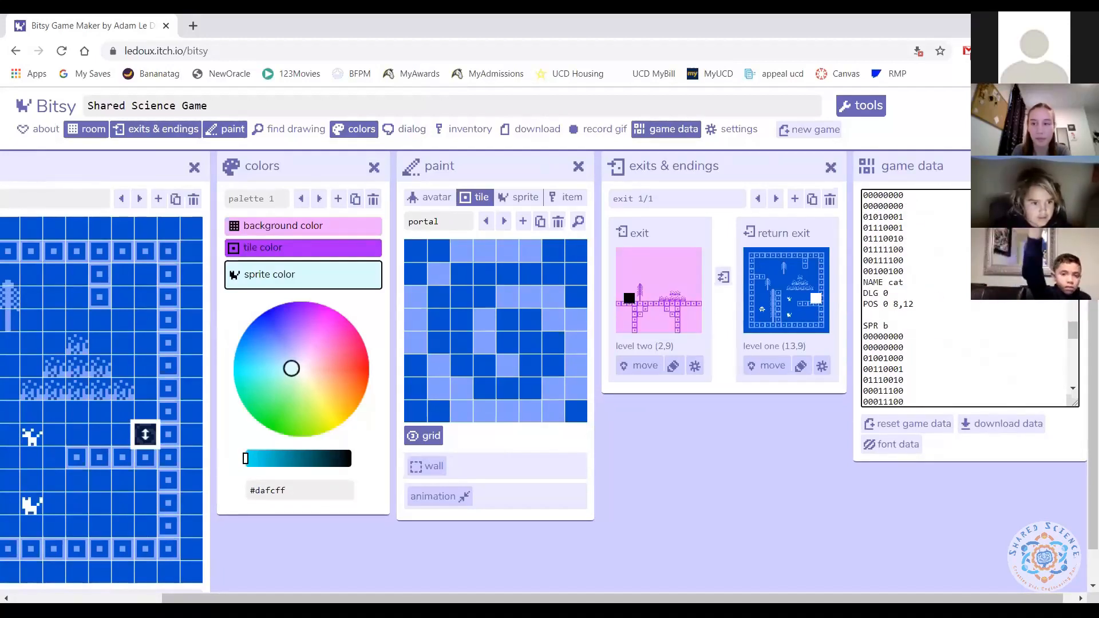
{"action": "left_click", "coordinate": [1070, 167]}
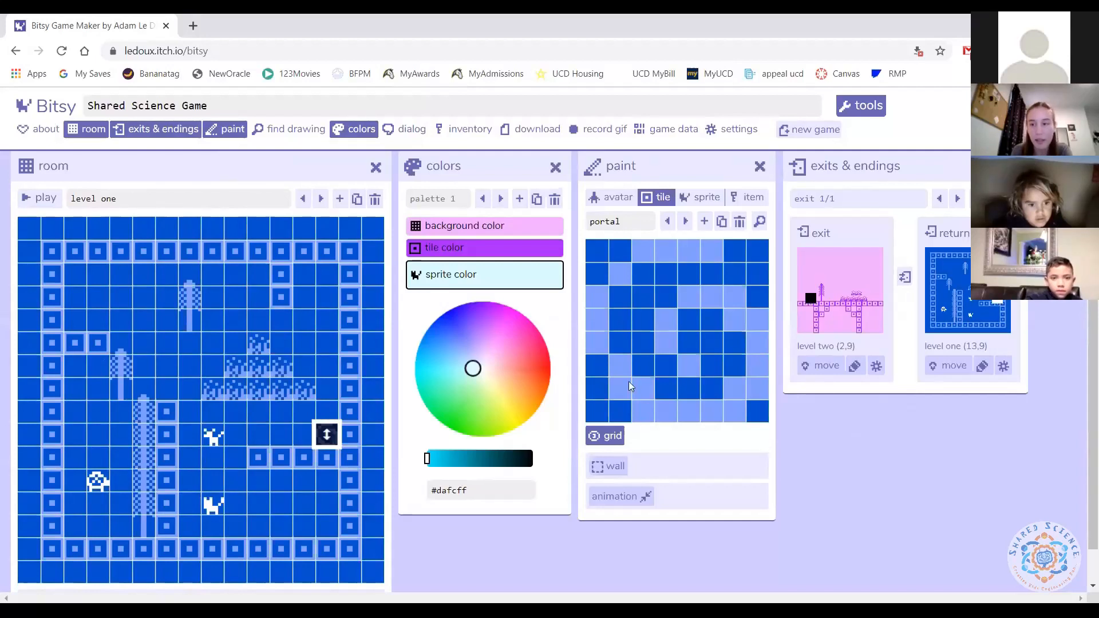
- Try to delete the exit linking level one and level two
{"action": "left_click", "coordinate": [858, 199]}
{"action": "left_click_drag", "start_coordinate": [841, 198], "coordinate": [790, 203]}
{"action": "left_click", "coordinate": [845, 198]}
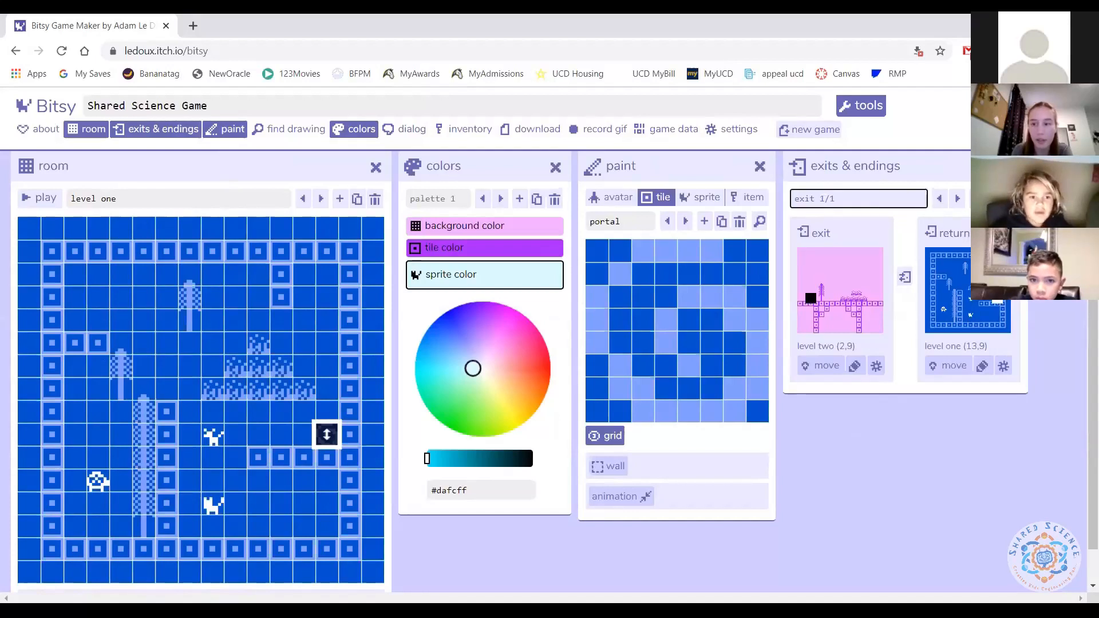
{"action": "left_click", "coordinate": [1010, 199]}
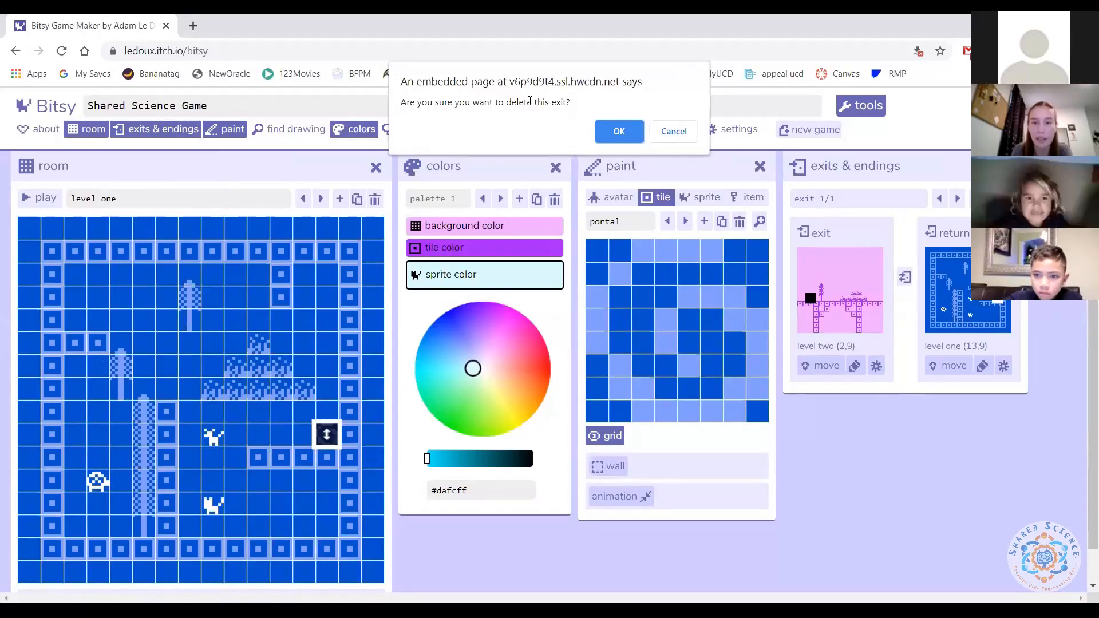
{"action": "left_click", "coordinate": [628, 126]}
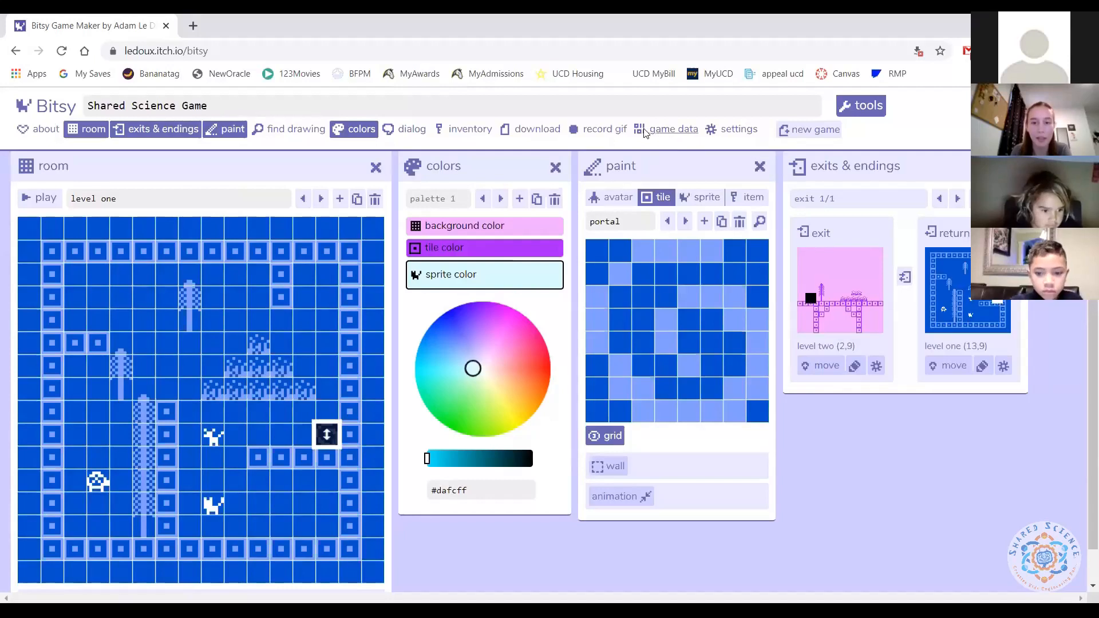
- Reopen the game data and examine the palette colors and the grid, exit and palette entries of both rooms
{"action": "left_click", "coordinate": [670, 130]}
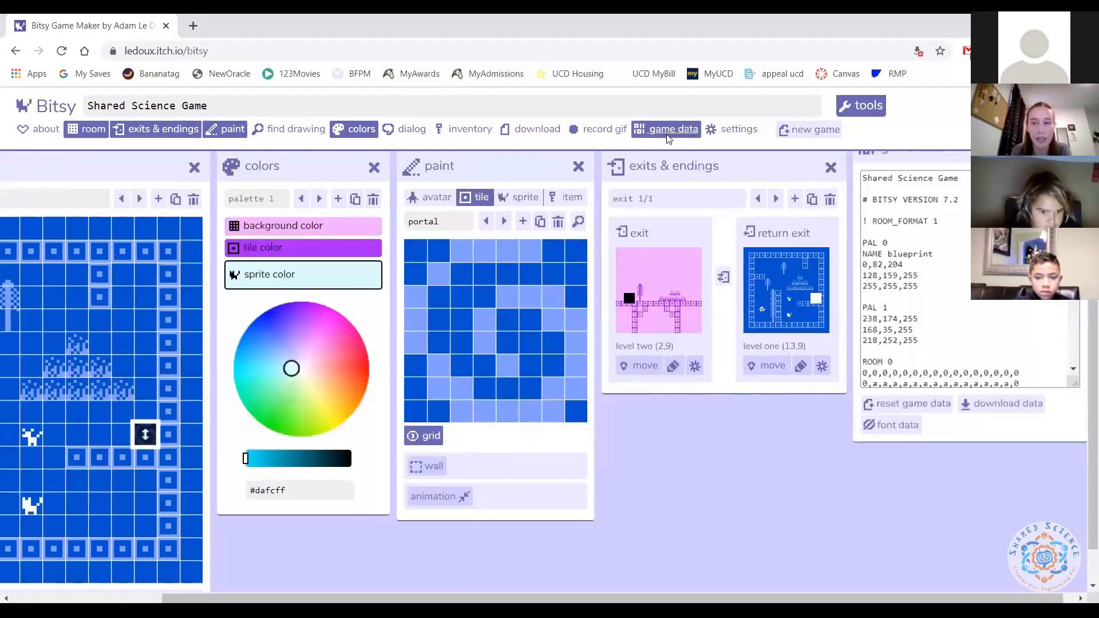
{"action": "left_click", "coordinate": [908, 271]}
{"action": "left_click_drag", "start_coordinate": [906, 267], "coordinate": [931, 304]}
{"action": "left_click", "coordinate": [916, 319]}
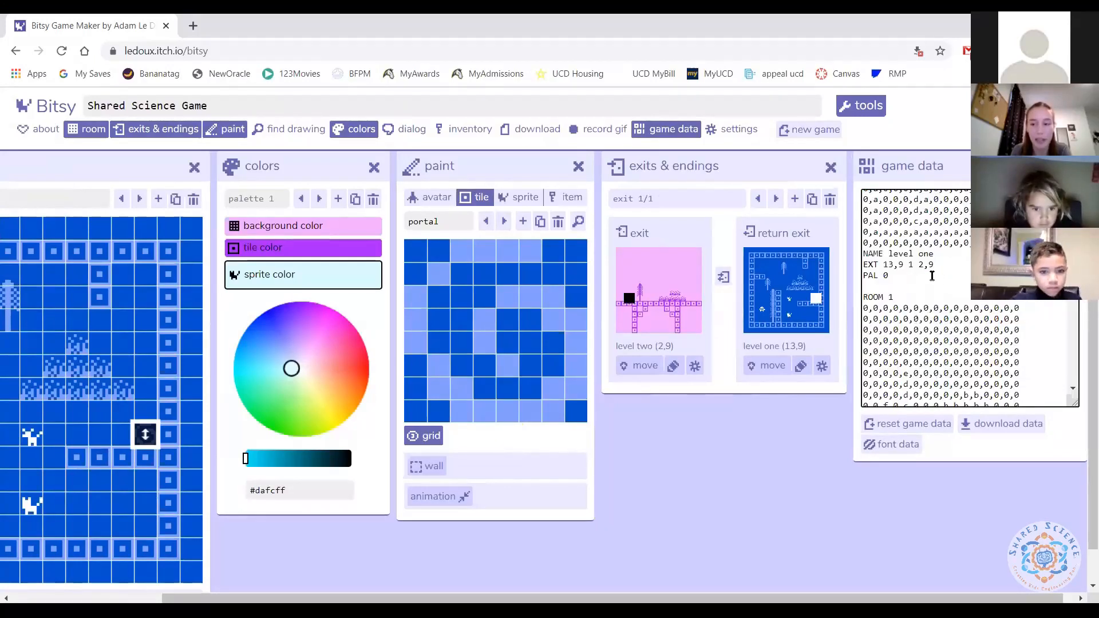
{"action": "scroll", "coordinate": [905, 286], "scroll_direction": "down", "scroll_amount": 3}
{"action": "scroll", "coordinate": [969, 286], "scroll_direction": "up", "scroll_amount": 3}
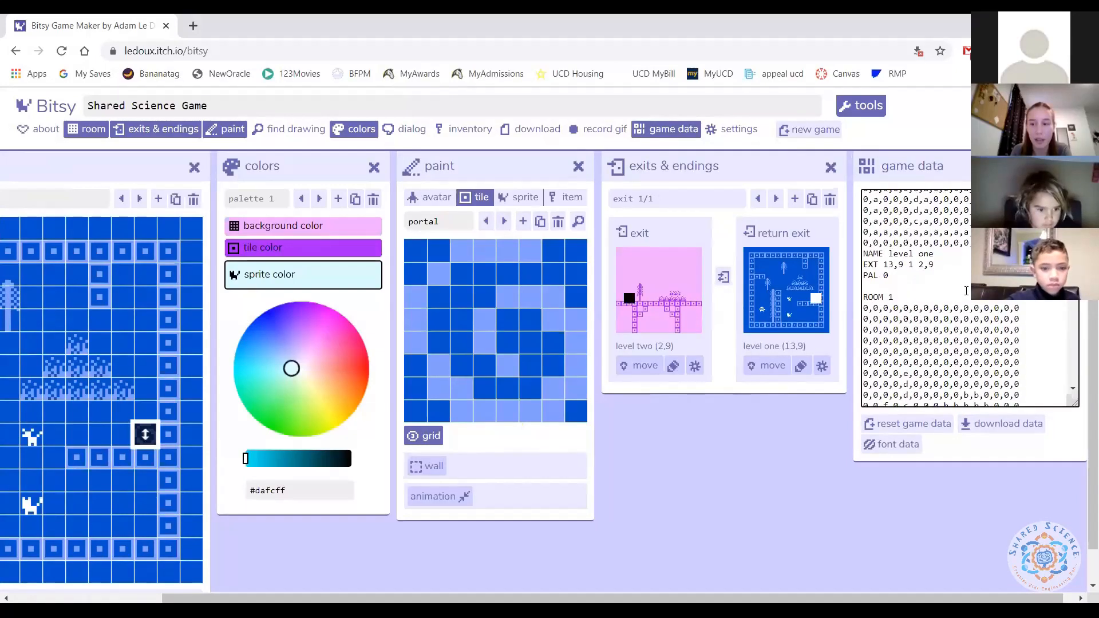
{"action": "left_click_drag", "start_coordinate": [883, 318], "coordinate": [967, 375]}
{"action": "left_click", "coordinate": [966, 369]}
{"action": "scroll", "coordinate": [932, 266], "scroll_direction": "down", "scroll_amount": 3}
{"action": "scroll", "coordinate": [922, 256], "scroll_direction": "down", "scroll_amount": 3}
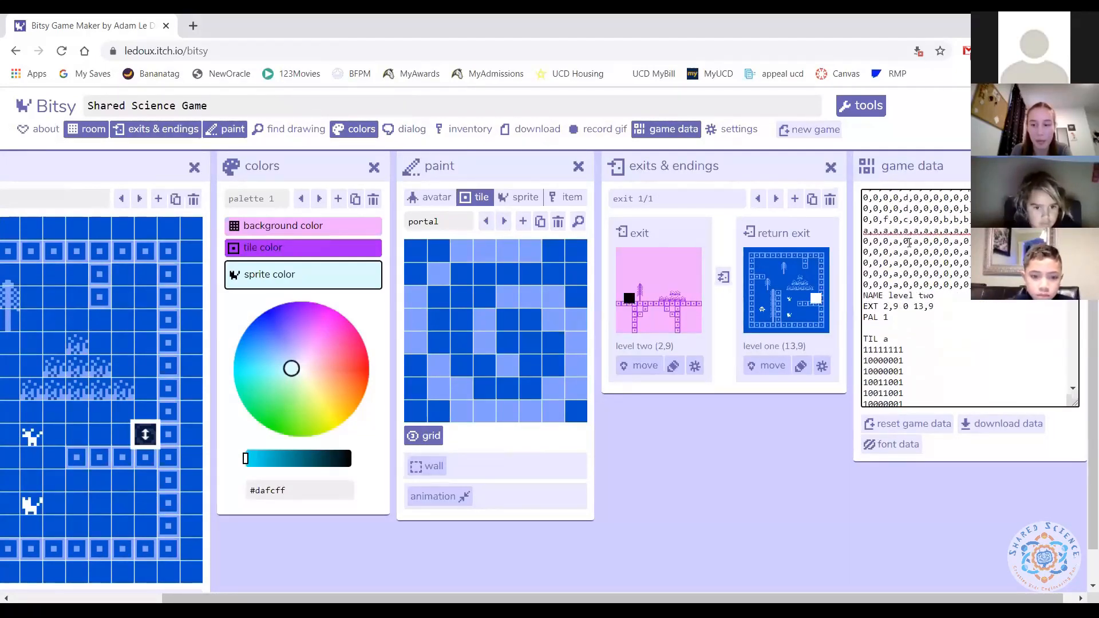
- Examine the tile definitions in the game data, including the pixel rows of the block, grass and tree tiles
{"action": "scroll", "coordinate": [938, 273], "scroll_direction": "down", "scroll_amount": 3}
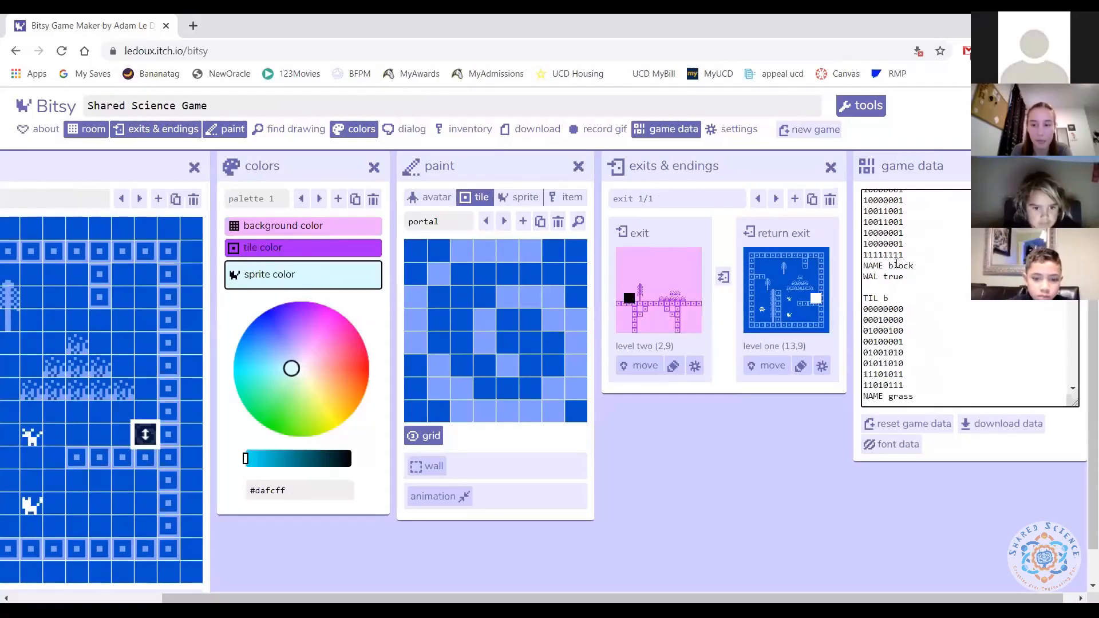
{"action": "scroll", "coordinate": [939, 274], "scroll_direction": "up", "scroll_amount": 3}
{"action": "left_click_drag", "start_coordinate": [884, 250], "coordinate": [884, 325]}
{"action": "left_click", "coordinate": [915, 255]}
{"action": "scroll", "coordinate": [915, 255], "scroll_direction": "down", "scroll_amount": 3}
{"action": "scroll", "coordinate": [916, 256], "scroll_direction": "down", "scroll_amount": 10}
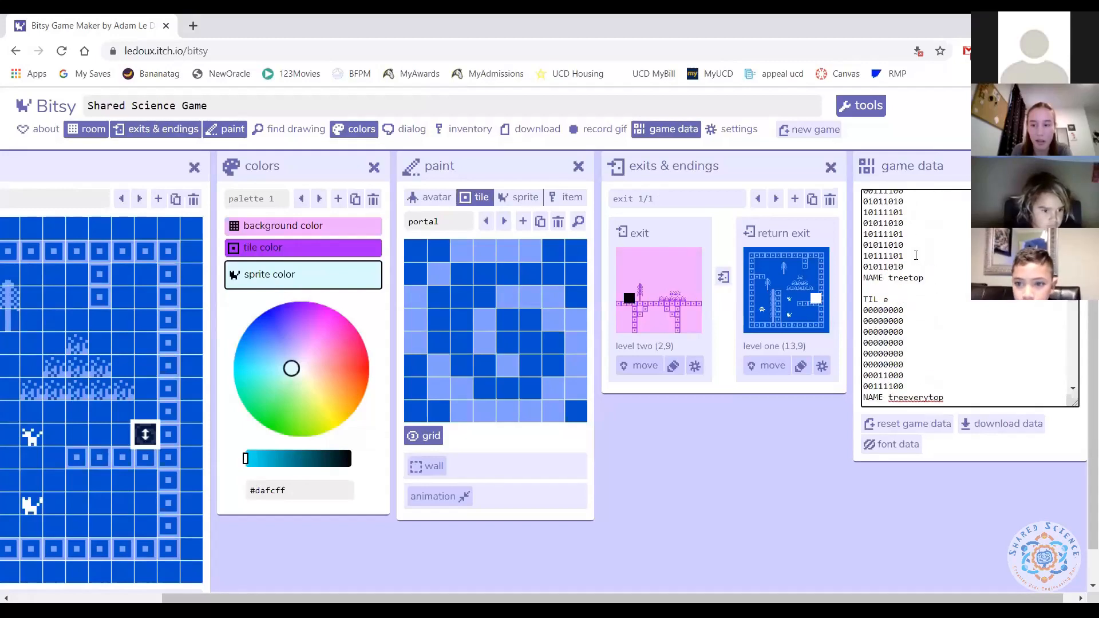
- Read the item and dialog entries with their text effect codes in the game data, and close it
{"action": "scroll", "coordinate": [915, 256], "scroll_direction": "down", "scroll_amount": 5}
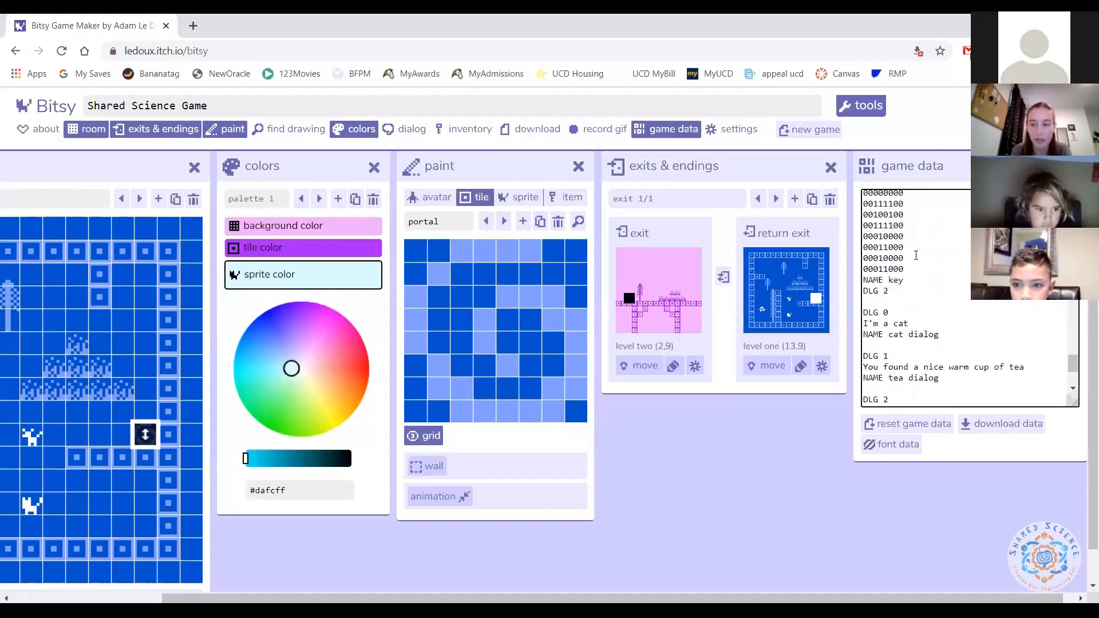
{"action": "scroll", "coordinate": [973, 323], "scroll_direction": "up", "scroll_amount": 3}
{"action": "scroll", "coordinate": [973, 323], "scroll_direction": "down", "scroll_amount": 4}
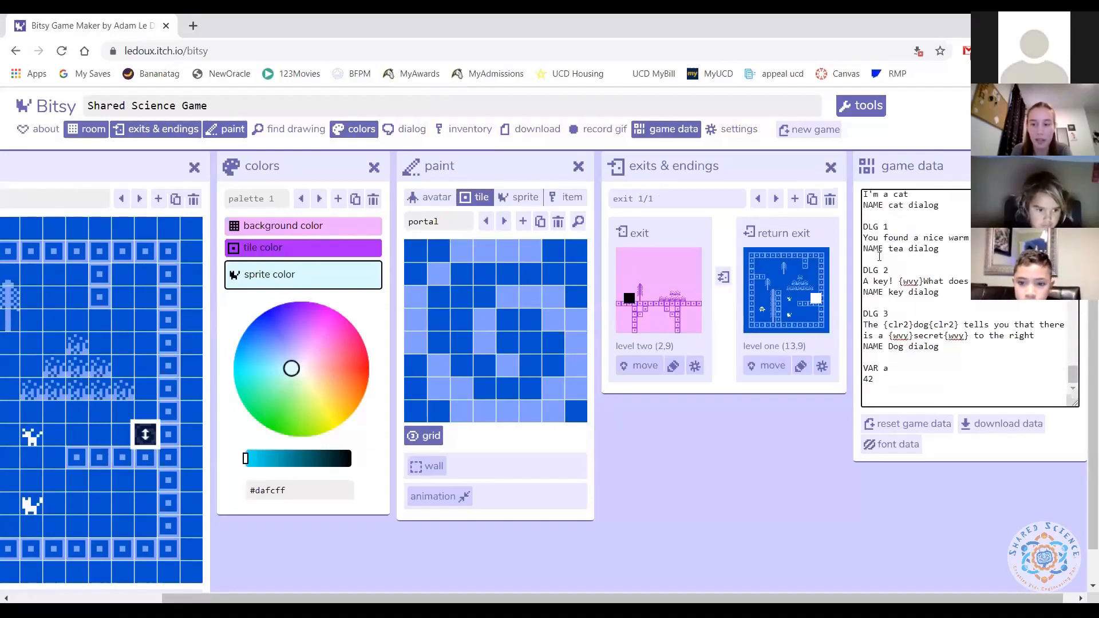
{"action": "left_click_drag", "start_coordinate": [898, 280], "coordinate": [920, 281]}
{"action": "left_click", "coordinate": [919, 281]}
{"action": "scroll", "coordinate": [975, 321], "scroll_direction": "up", "scroll_amount": 8}
{"action": "scroll", "coordinate": [975, 322], "scroll_direction": "up", "scroll_amount": 8}
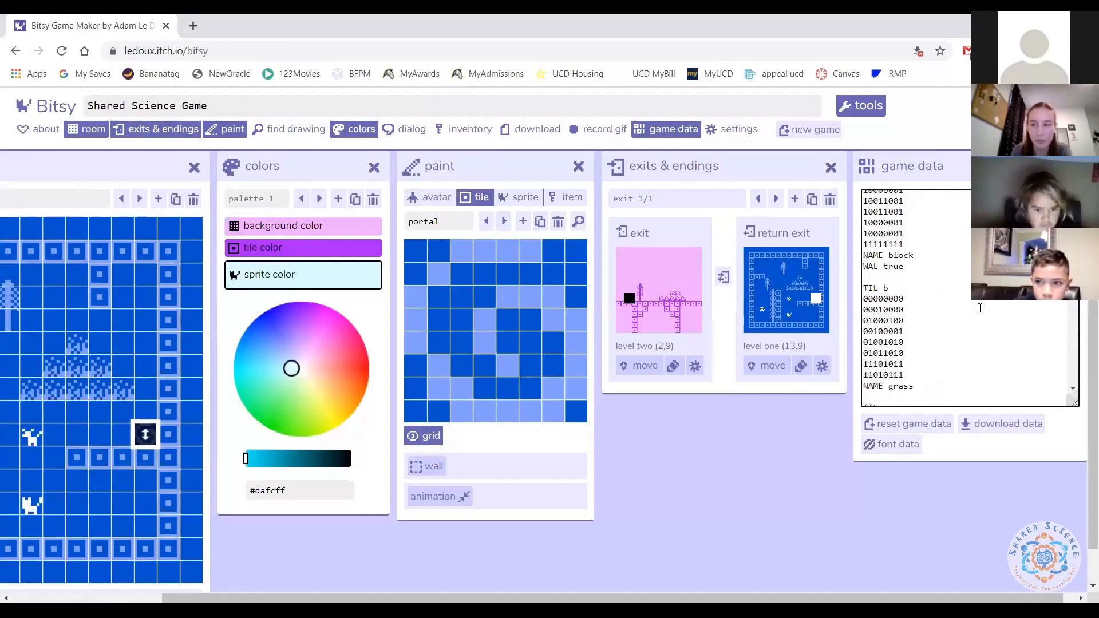
{"action": "left_click", "coordinate": [1070, 168]}
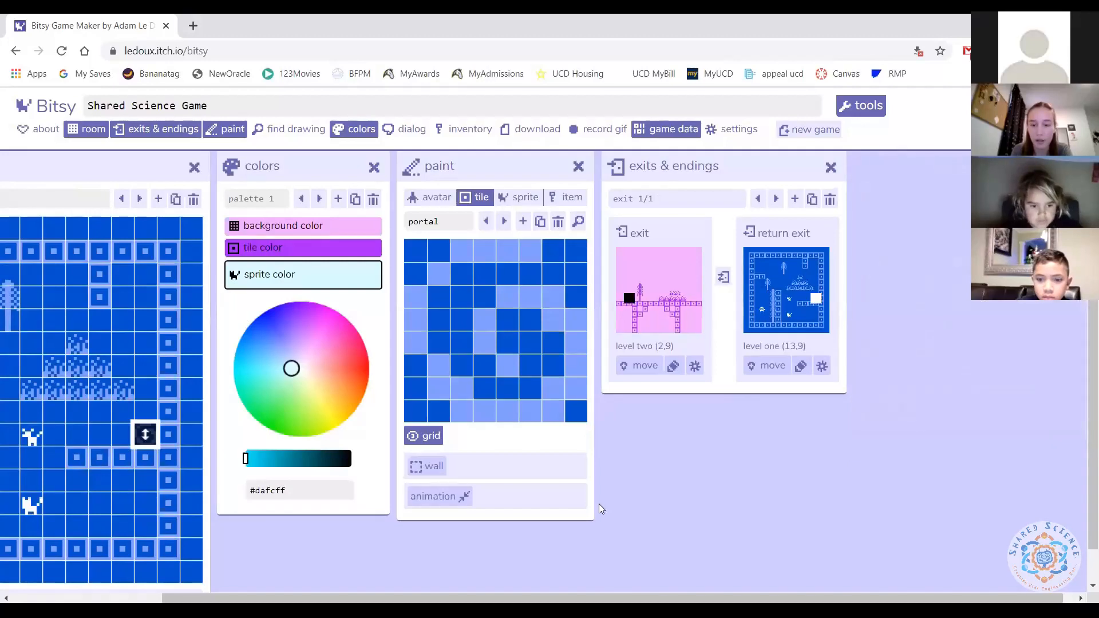
- Open the download tool to view the import game option, and close the tool
{"action": "left_click", "coordinate": [538, 129]}
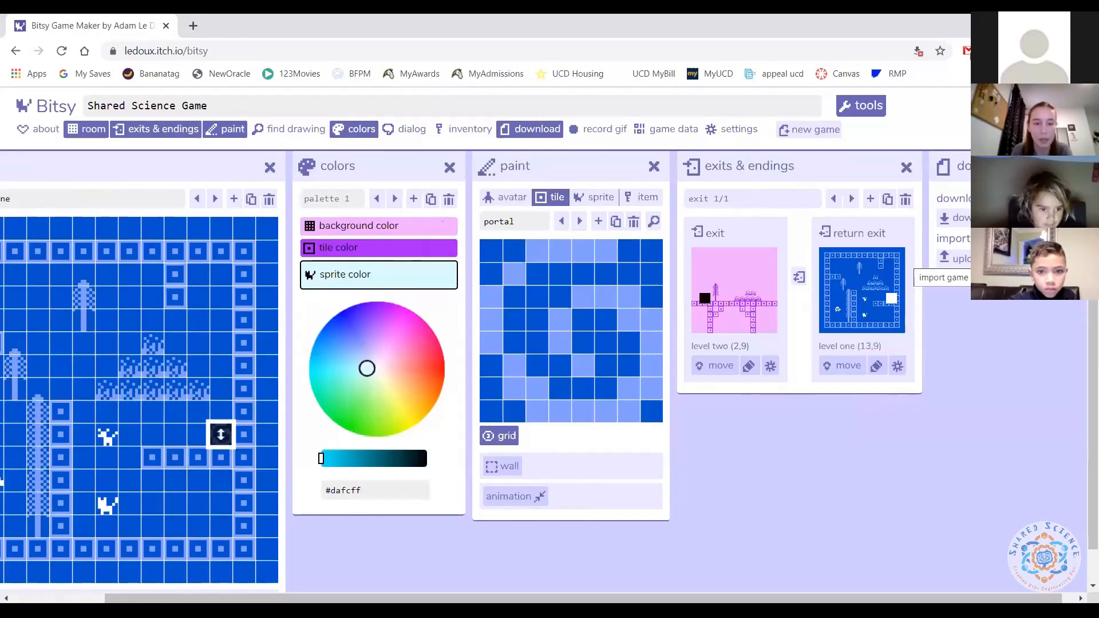
{"action": "left_click", "coordinate": [1078, 168]}
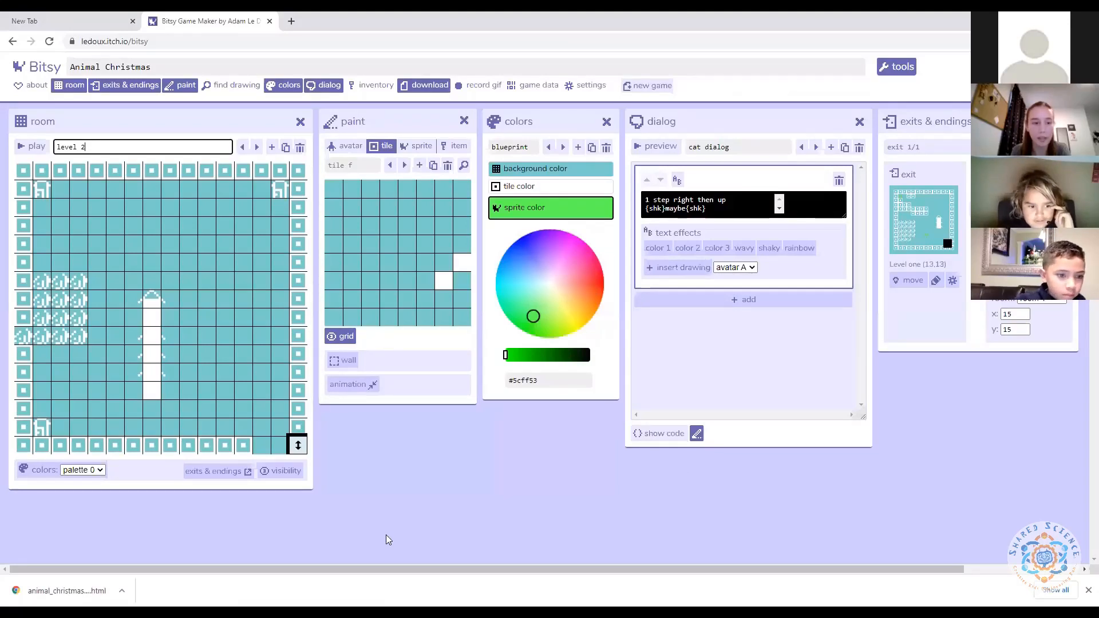
- Reassign the return exit's room to Level one and back to level 2, and return to the room view
{"action": "left_click_drag", "start_coordinate": [170, 568], "coordinate": [218, 550]}
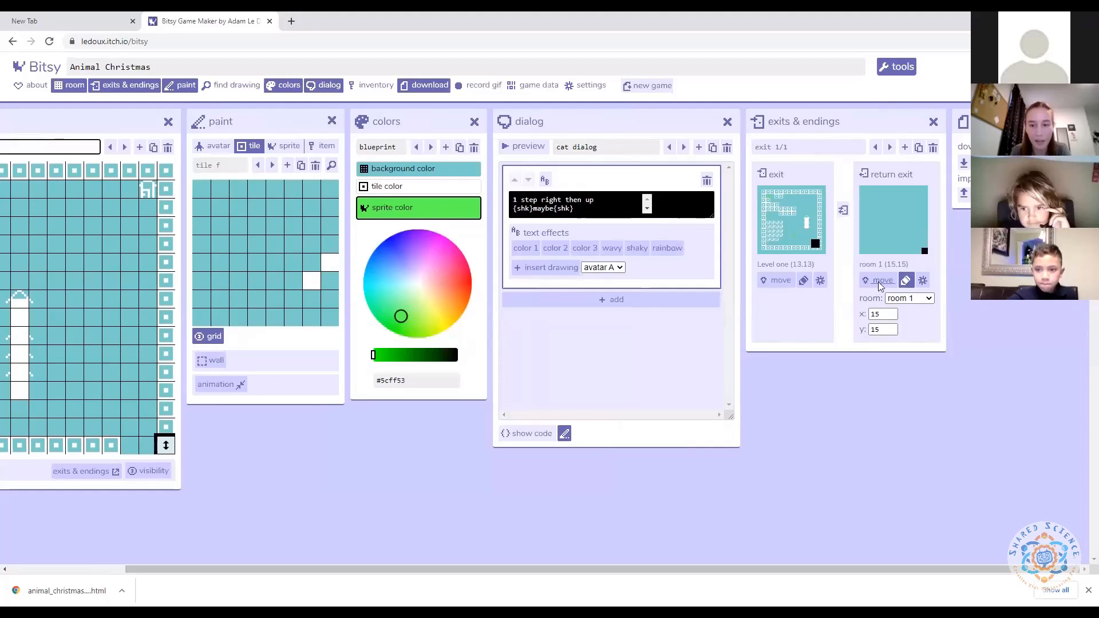
{"action": "left_click", "coordinate": [912, 298]}
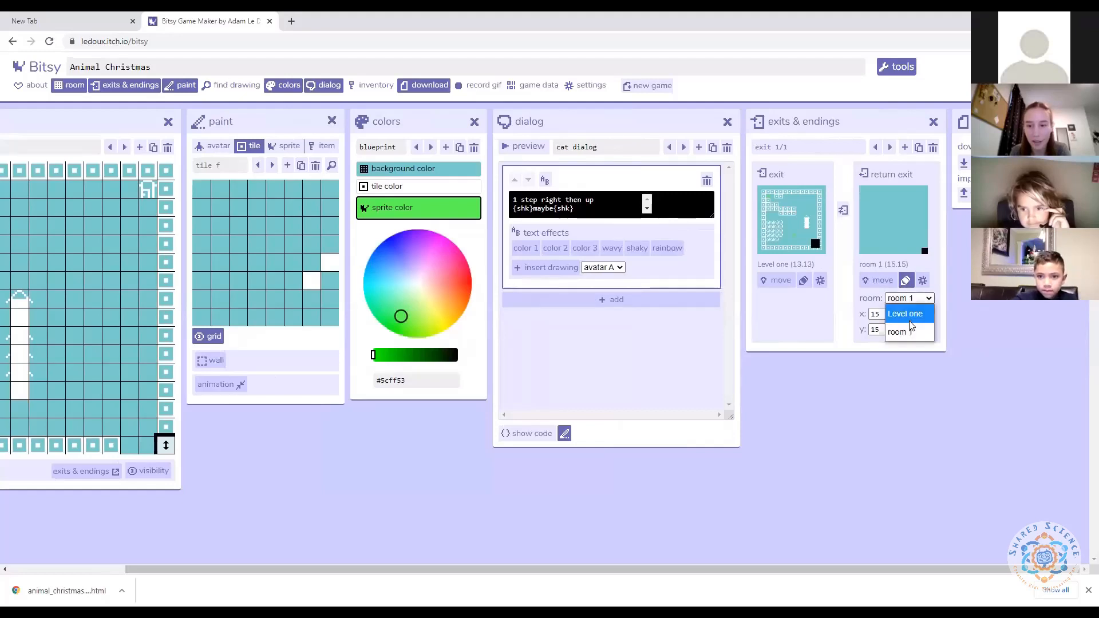
{"action": "left_click", "coordinate": [920, 314]}
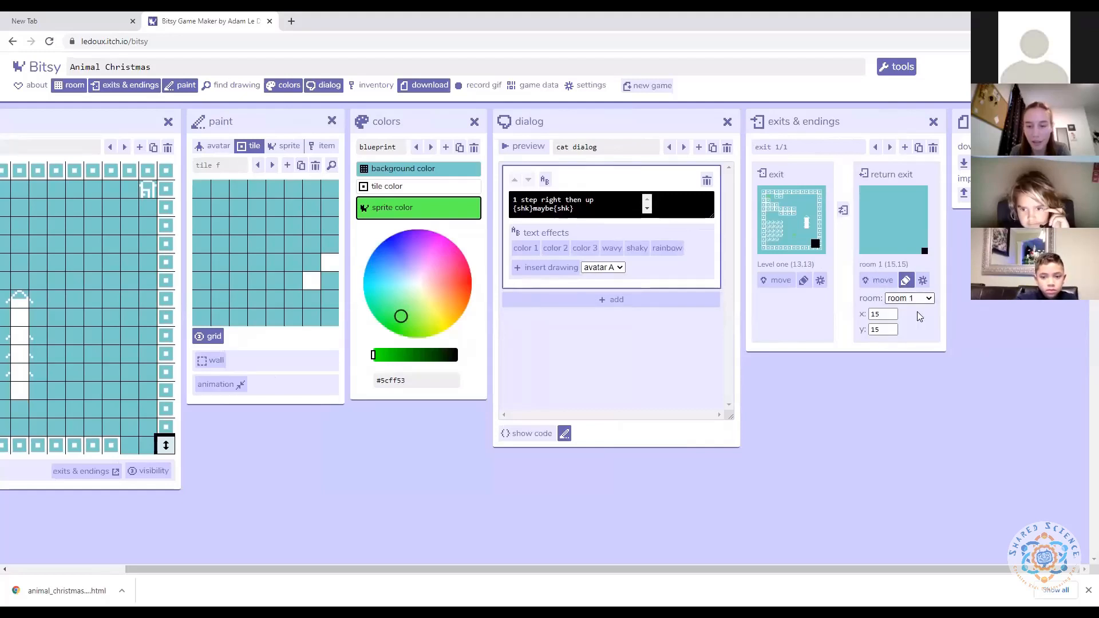
{"action": "left_click", "coordinate": [923, 301]}
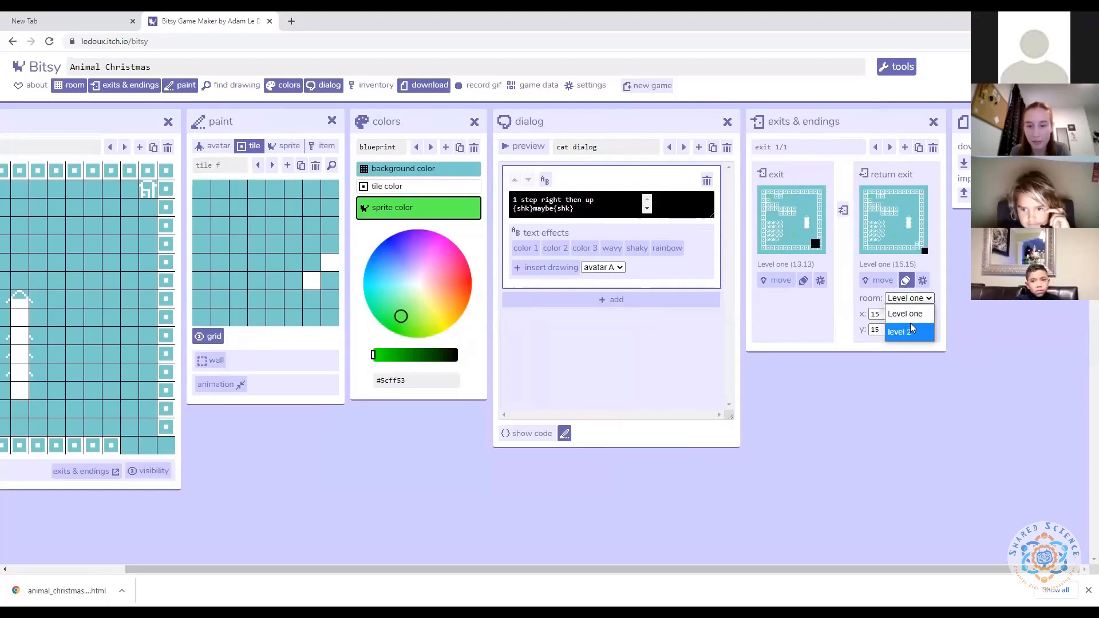
{"action": "left_click", "coordinate": [912, 330]}
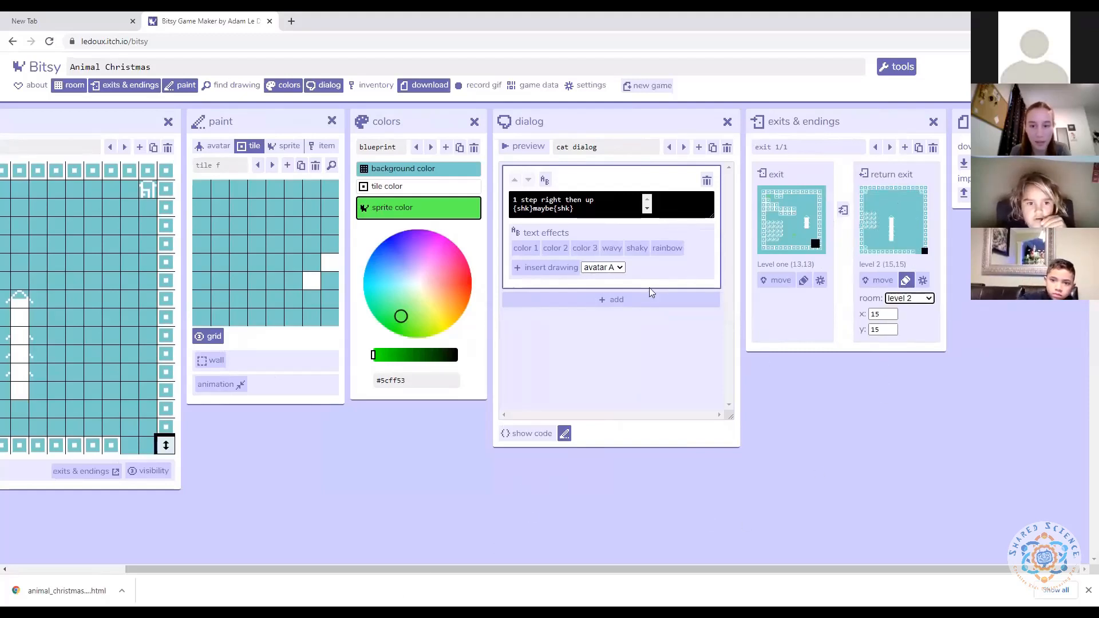
{"action": "left_click_drag", "start_coordinate": [292, 571], "coordinate": [175, 571]}
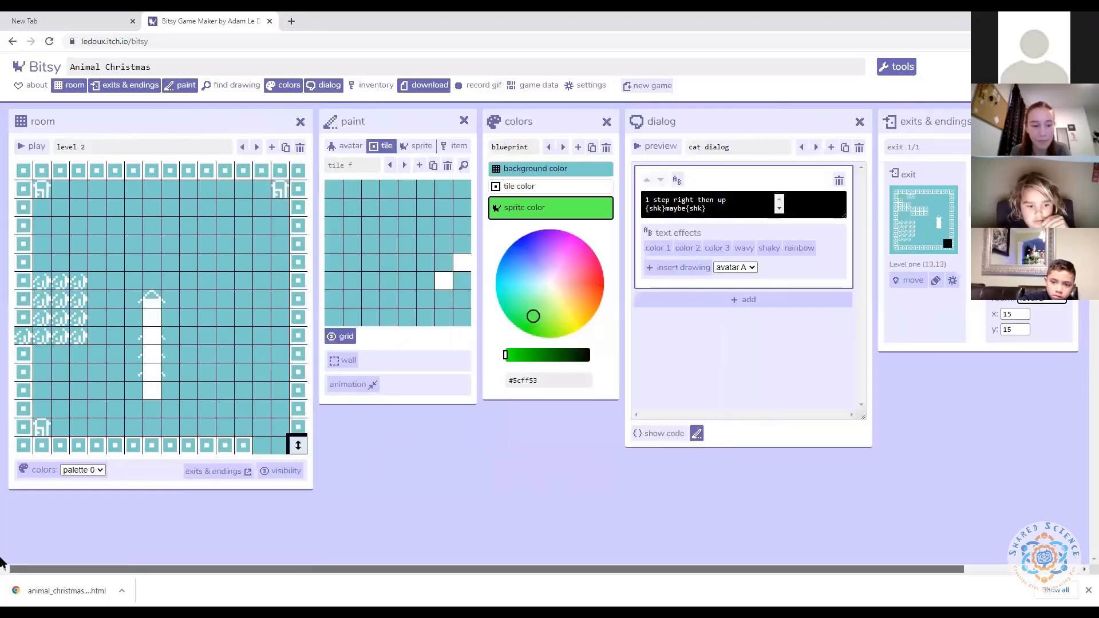
- Playtest Animal Christmas by talking to the cat in Level one and entering the corner house to reach level 2
{"action": "left_click", "coordinate": [35, 147]}
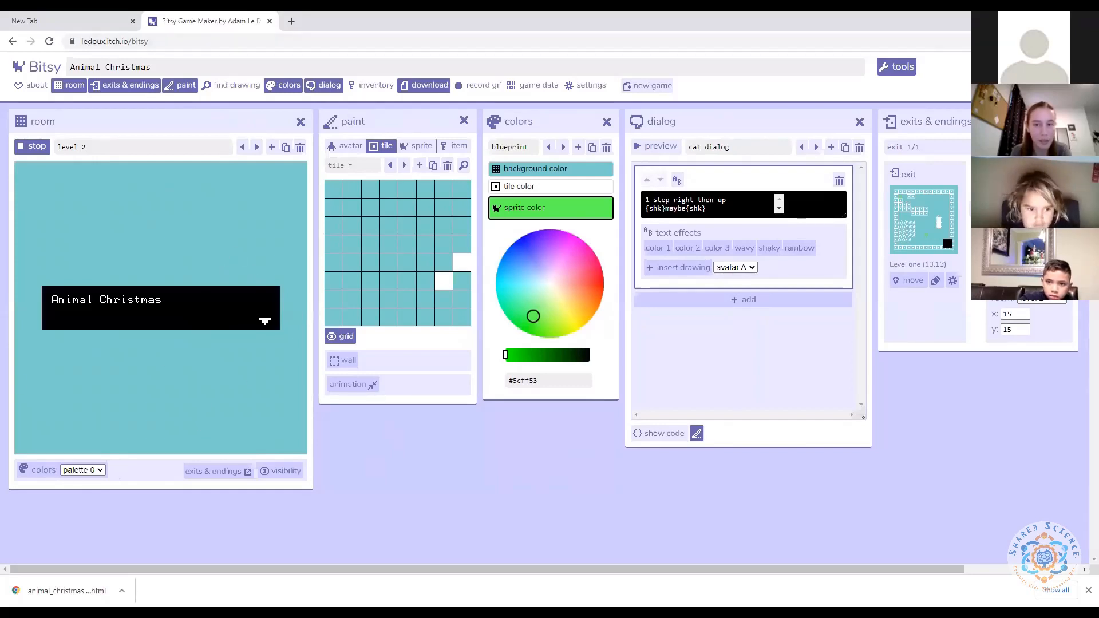
{"action": "key", "text": "Right"}
{"action": "key", "text": "Right"}
{"action": "key", "text": "Right"}
{"action": "key", "text": "Down"}
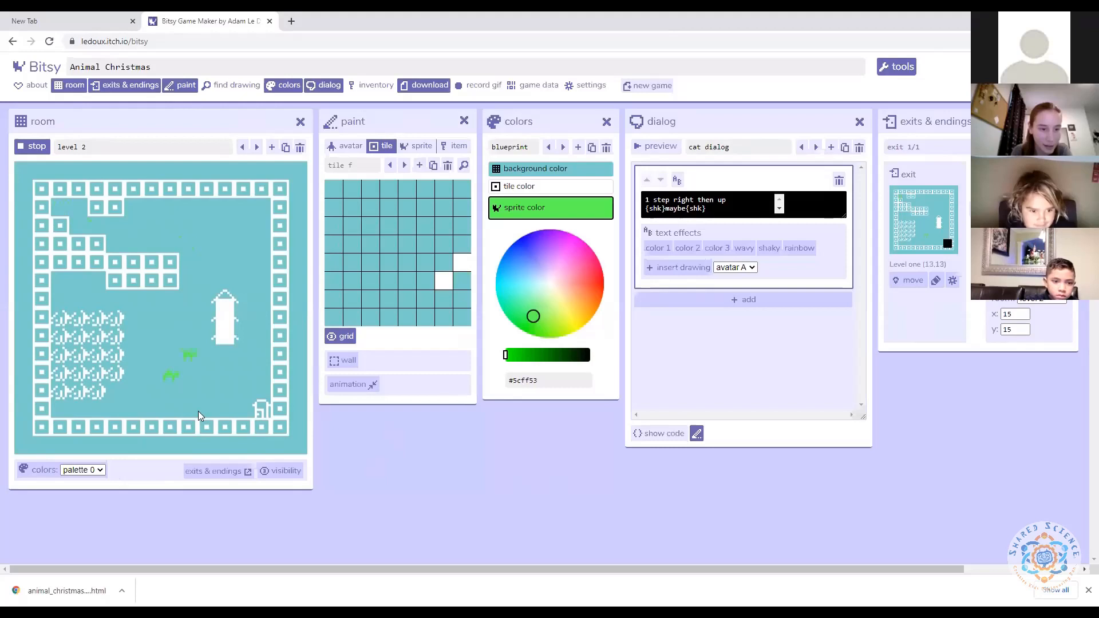
{"action": "key", "text": "Left"}
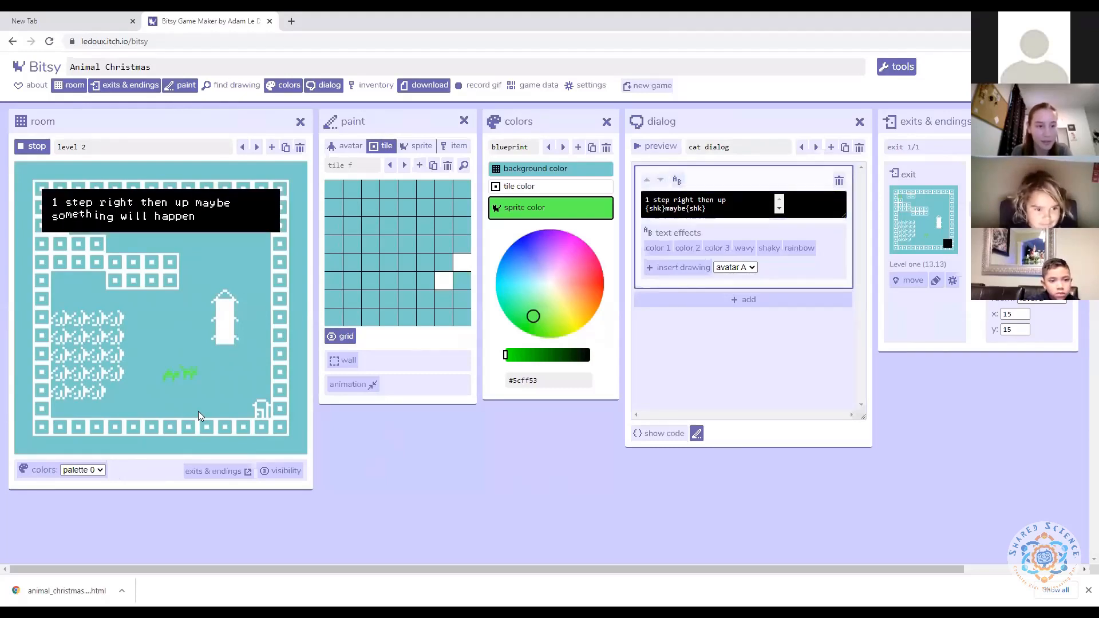
{"action": "key", "text": "Right"}
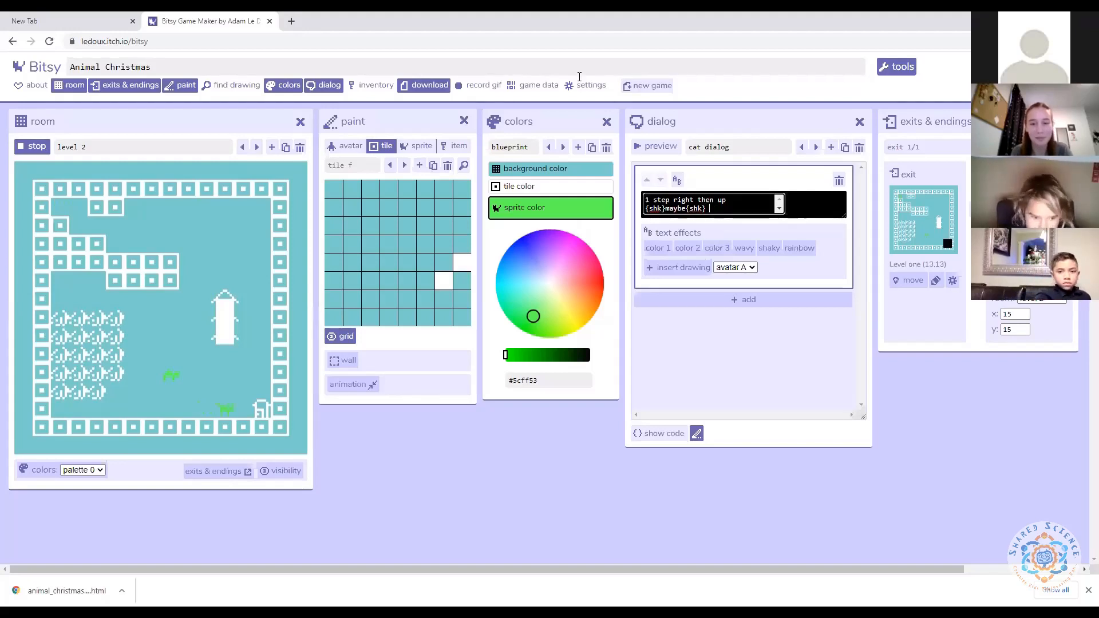
{"action": "key", "text": "Right"}
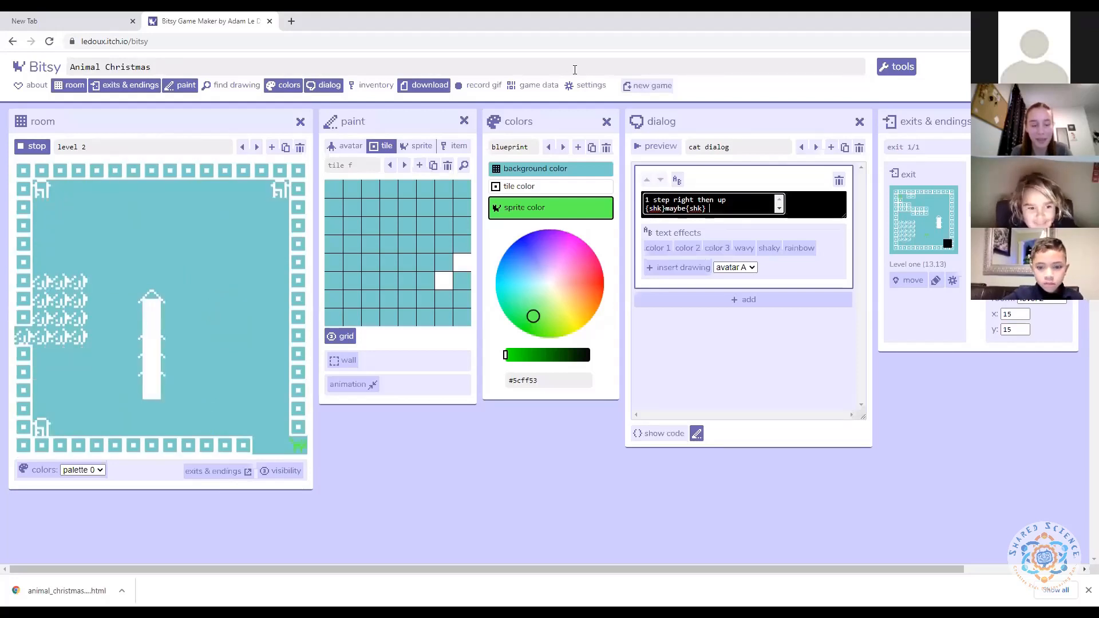
- Walk the avatar from the corner of level 2 past the tall tree to the grass patch
{"action": "key", "text": "Left"}
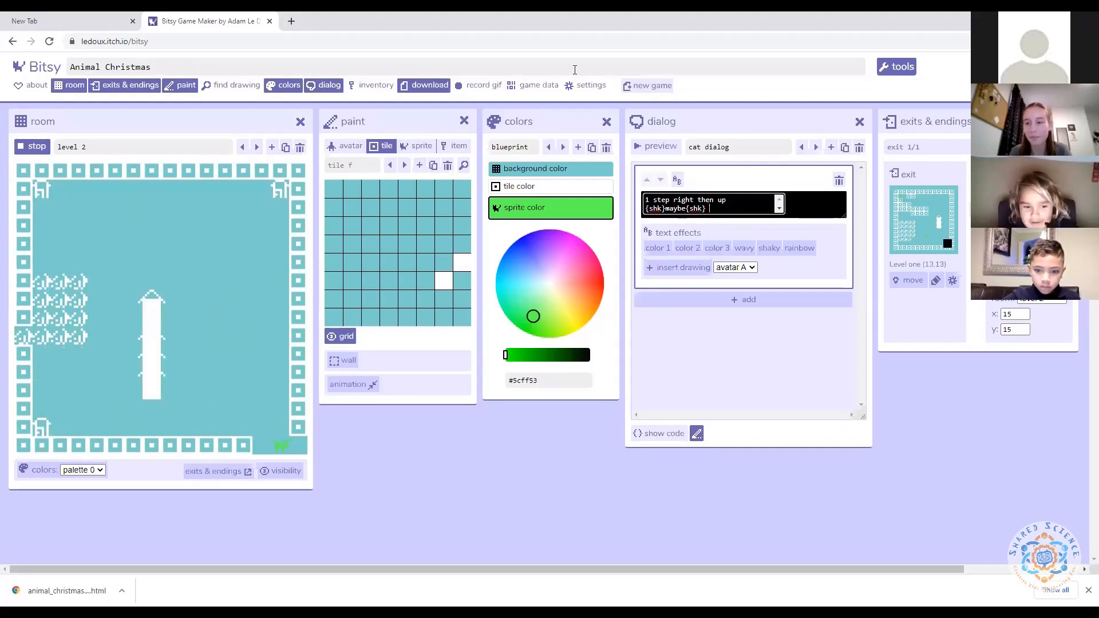
{"action": "key", "text": "Up"}
{"action": "key", "text": "Up"}
{"action": "key", "text": "Up"}
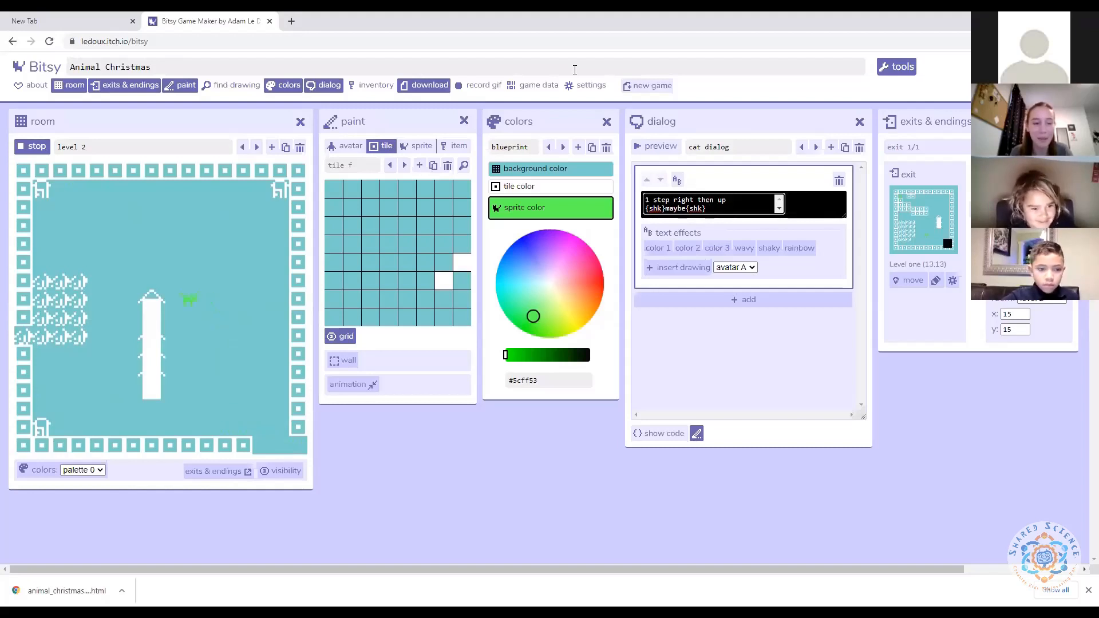
{"action": "key", "text": "Left"}
{"action": "key", "text": "Up"}
{"action": "key", "text": "Left"}
{"action": "key", "text": "Left"}
{"action": "key", "text": "Down"}
{"action": "key", "text": "Down"}
{"action": "key", "text": "Down"}
{"action": "key", "text": "Down"}
{"action": "key", "text": "Down"}
{"action": "key", "text": "Up"}
{"action": "key", "text": "Up"}
{"action": "key", "text": "Up"}
{"action": "key", "text": "Up"}
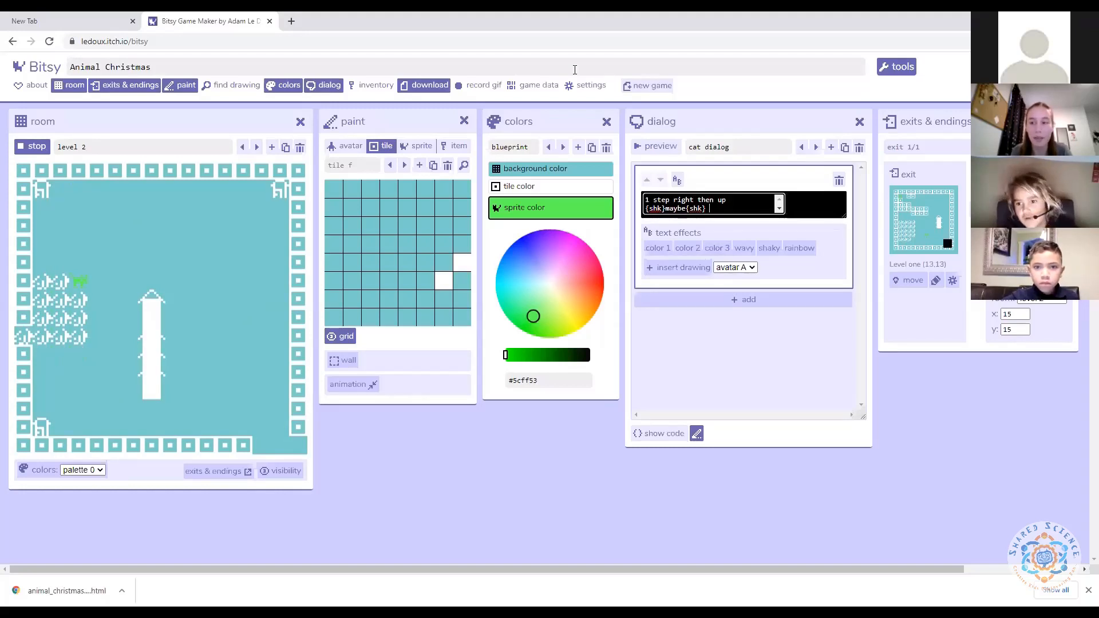
- Move the avatar around inside the level 2 grass patch to test walking over its tiles
{"action": "key", "text": "Left"}
{"action": "key", "text": "Left"}
{"action": "key", "text": "Down"}
{"action": "key", "text": "Down"}
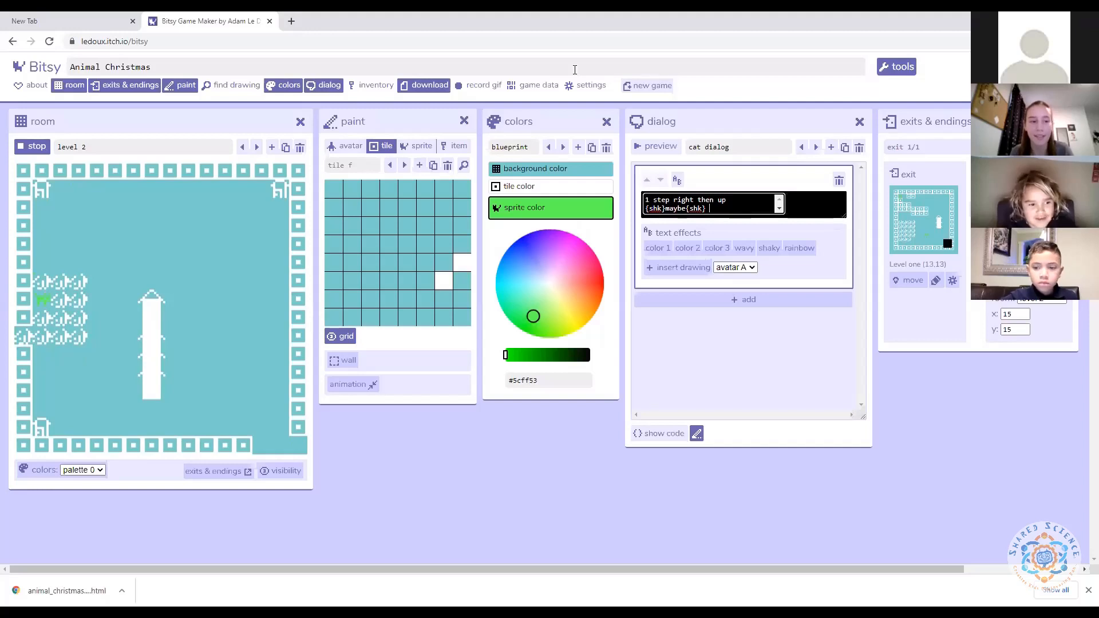
{"action": "key", "text": "Down"}
{"action": "key", "text": "Right"}
{"action": "key", "text": "Up"}
{"action": "key", "text": "Right"}
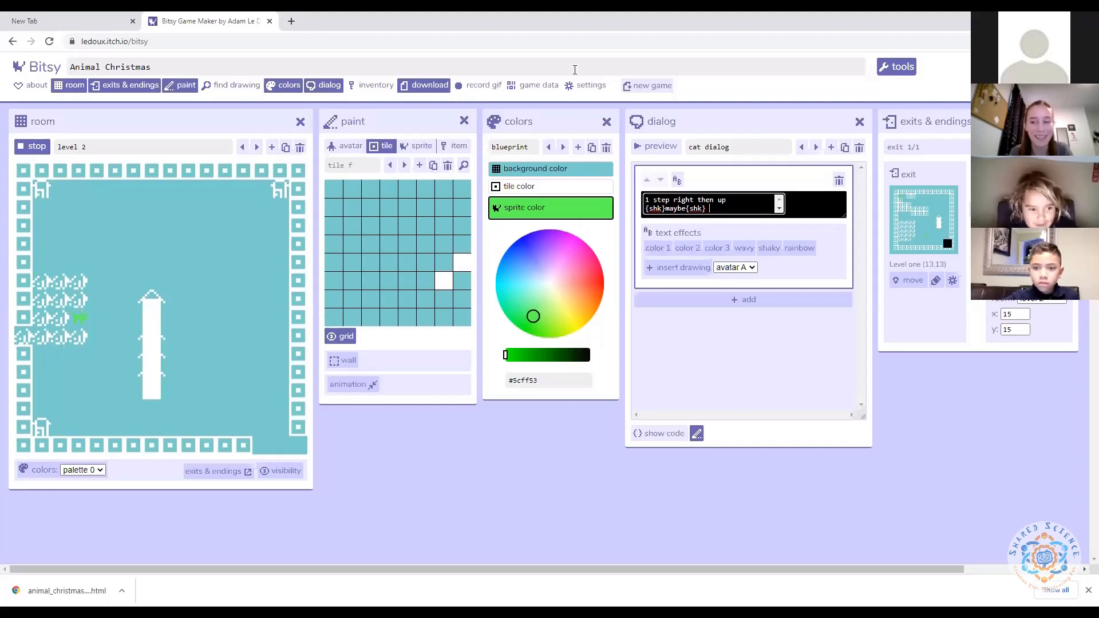
{"action": "key", "text": "Up"}
{"action": "key", "text": "Up"}
{"action": "key", "text": "Left"}
{"action": "key", "text": "Left"}
{"action": "key", "text": "Down"}
{"action": "key", "text": "Down"}
{"action": "key", "text": "Right"}
{"action": "key", "text": "Right"}
{"action": "key", "text": "Up"}
{"action": "key", "text": "Left"}
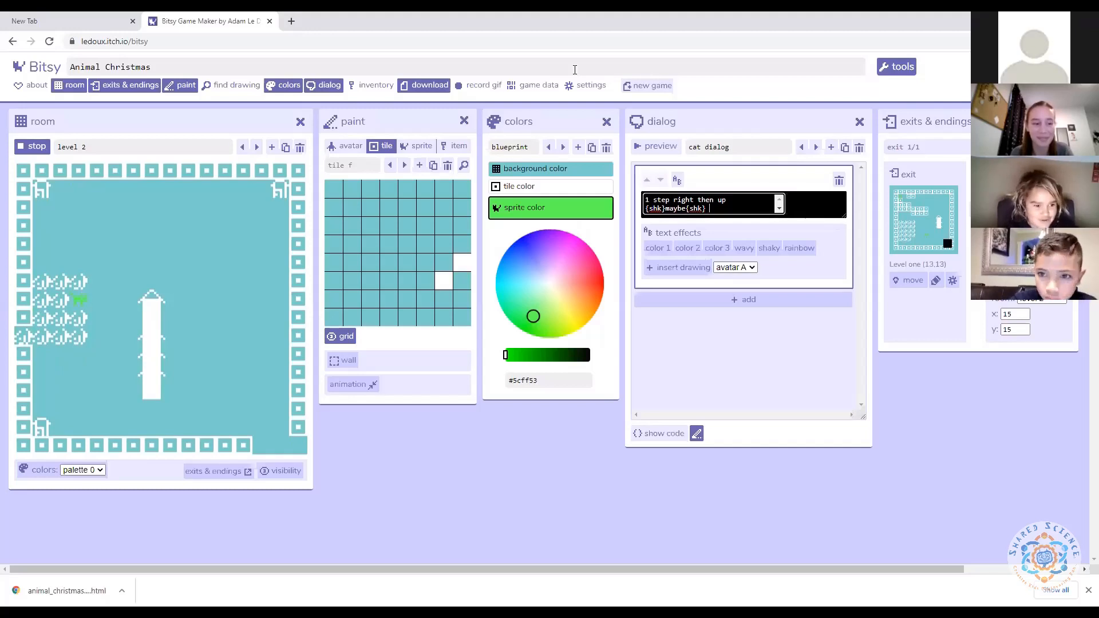
- Walk the avatar out of the grass, through the upper open area and down beside the far wall of level 2
{"action": "key", "text": "Down"}
{"action": "key", "text": "Down"}
{"action": "key", "text": "Down"}
{"action": "key", "text": "Left"}
{"action": "key", "text": "Up"}
{"action": "key", "text": "Up"}
{"action": "key", "text": "Up"}
{"action": "key", "text": "Up"}
{"action": "key", "text": "Up"}
{"action": "key", "text": "Up"}
{"action": "key", "text": "Up"}
{"action": "key", "text": "Up"}
{"action": "key", "text": "Up"}
{"action": "key", "text": "Right"}
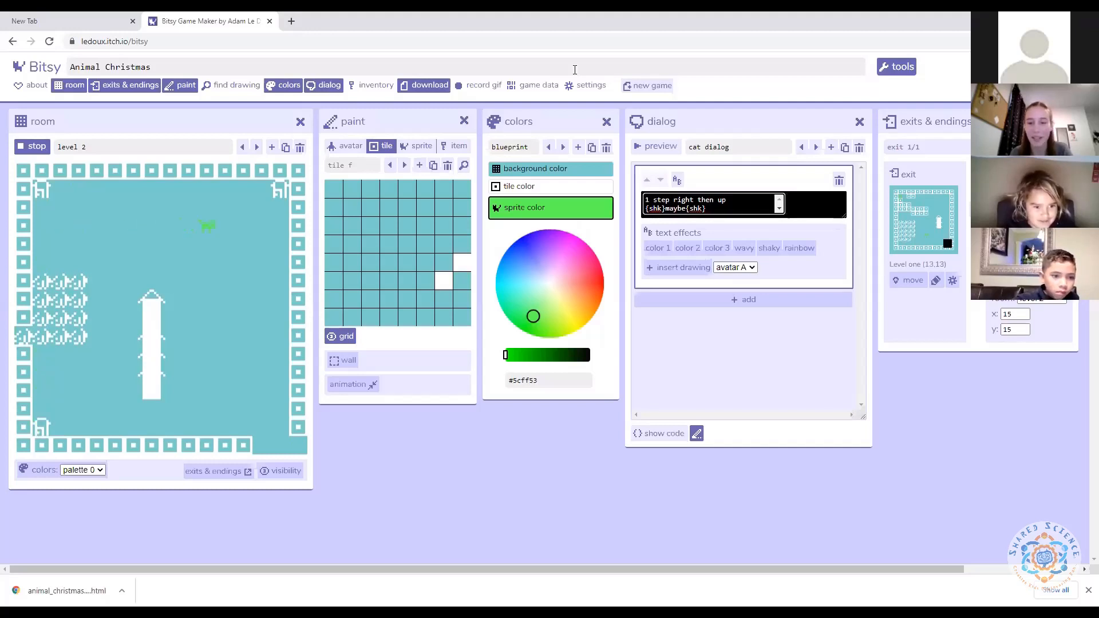
{"action": "key", "text": "Down"}
{"action": "key", "text": "Down"}
{"action": "key", "text": "Down"}
{"action": "key", "text": "Down"}
{"action": "key", "text": "Down"}
{"action": "key", "text": "Down"}
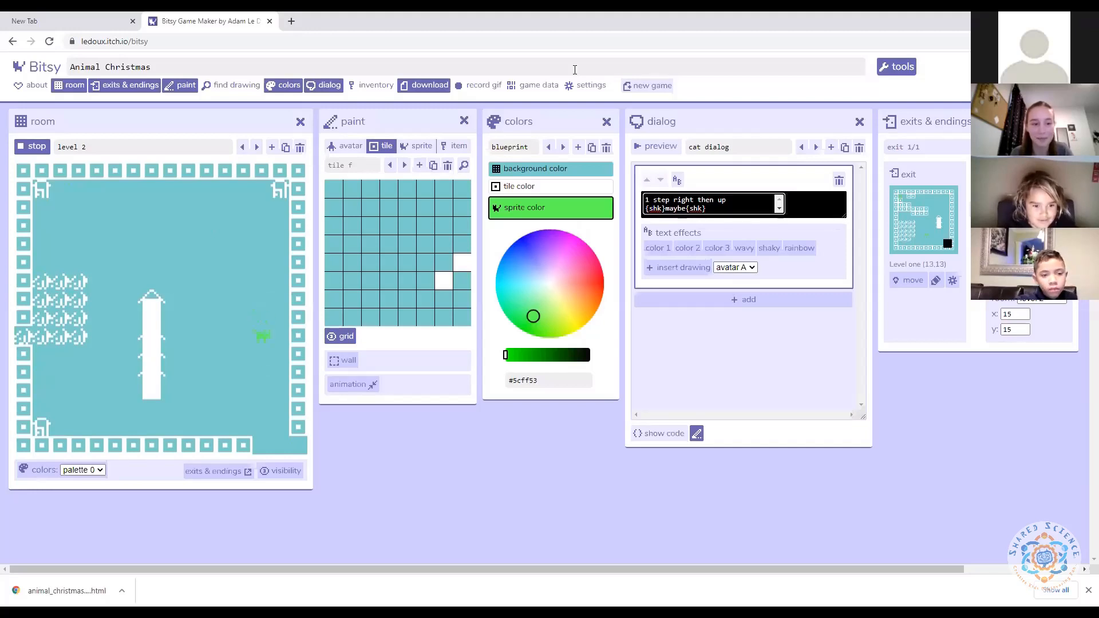
- Take the avatar back through the exit to Level one and walk it around below the block walls
{"action": "key", "text": "Left"}
{"action": "key", "text": "Left"}
{"action": "key", "text": "Left"}
{"action": "key", "text": "Left"}
{"action": "key", "text": "Up"}
{"action": "key", "text": "Up"}
{"action": "key", "text": "Up"}
{"action": "key", "text": "Up"}
{"action": "key", "text": "Up"}
{"action": "key", "text": "Up"}
{"action": "key", "text": "Right"}
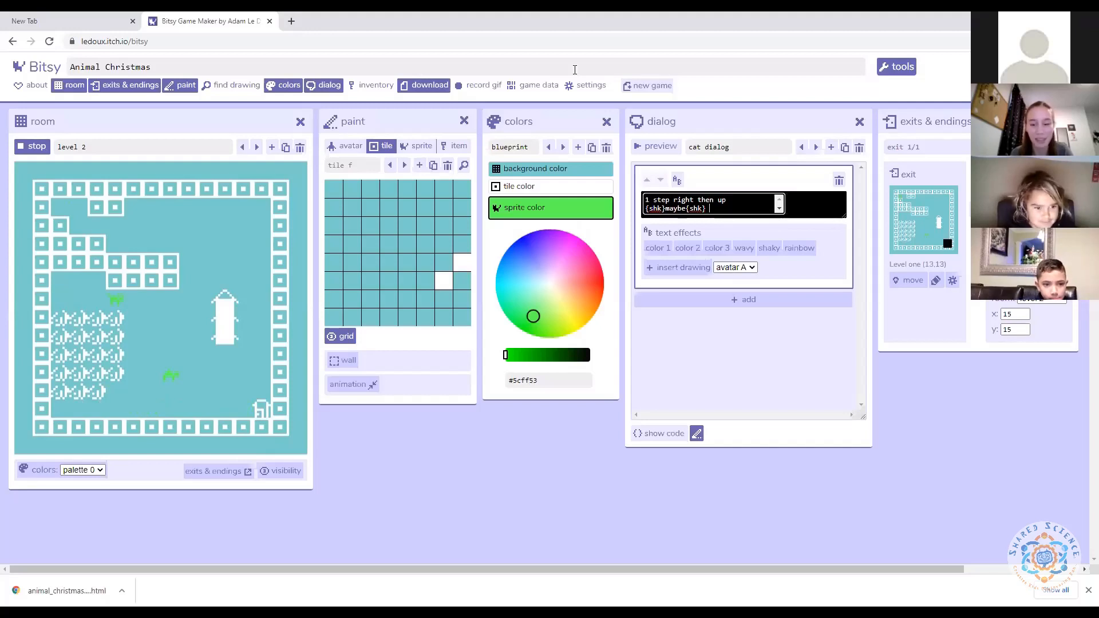
{"action": "key", "text": "Left"}
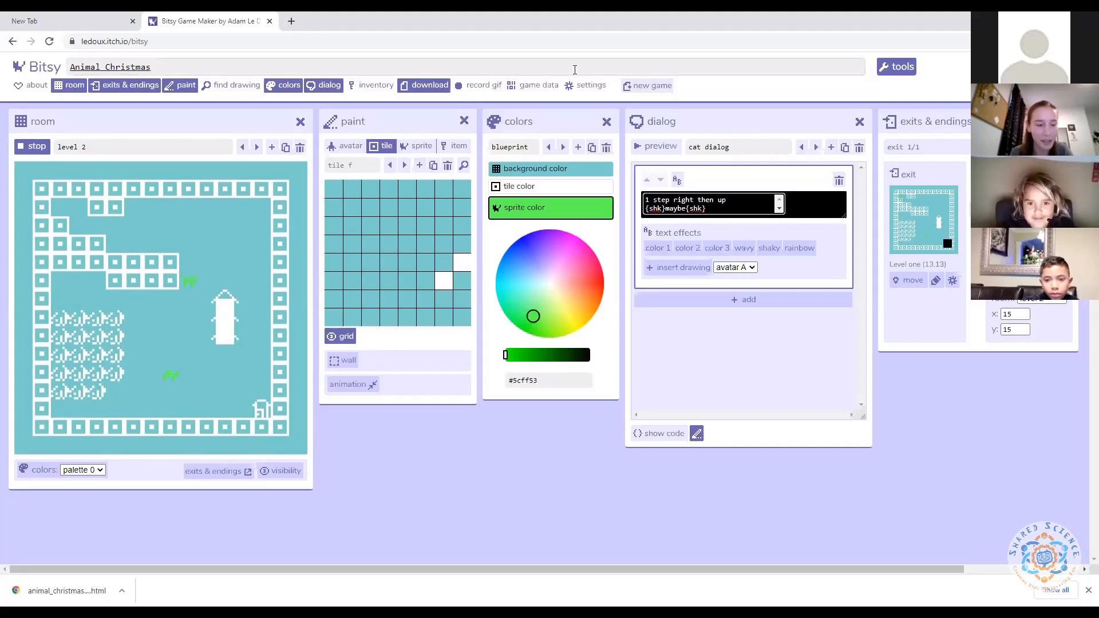